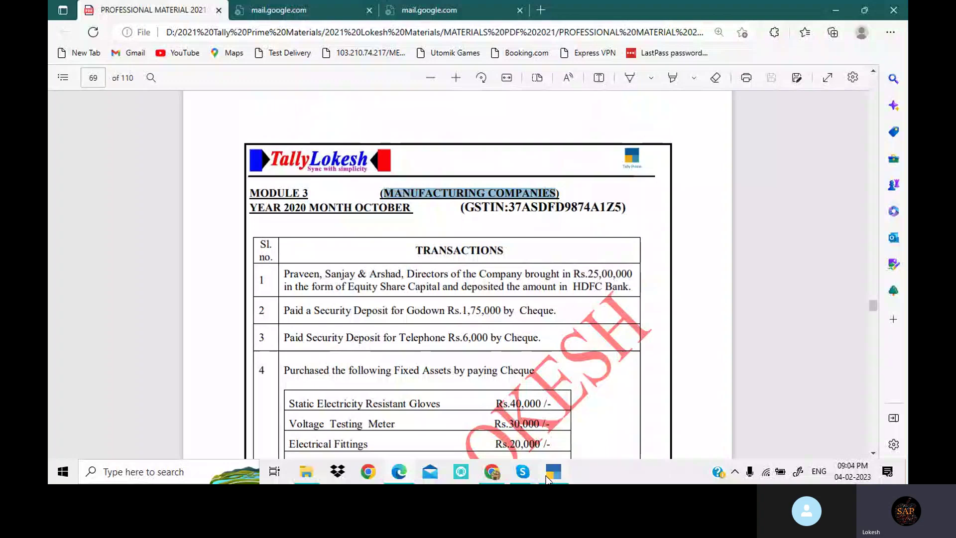
# Create the company MANUFACTURING COMPANIES1 with state set to Andhra Pradesh.
pyautogui.click(548, 475)
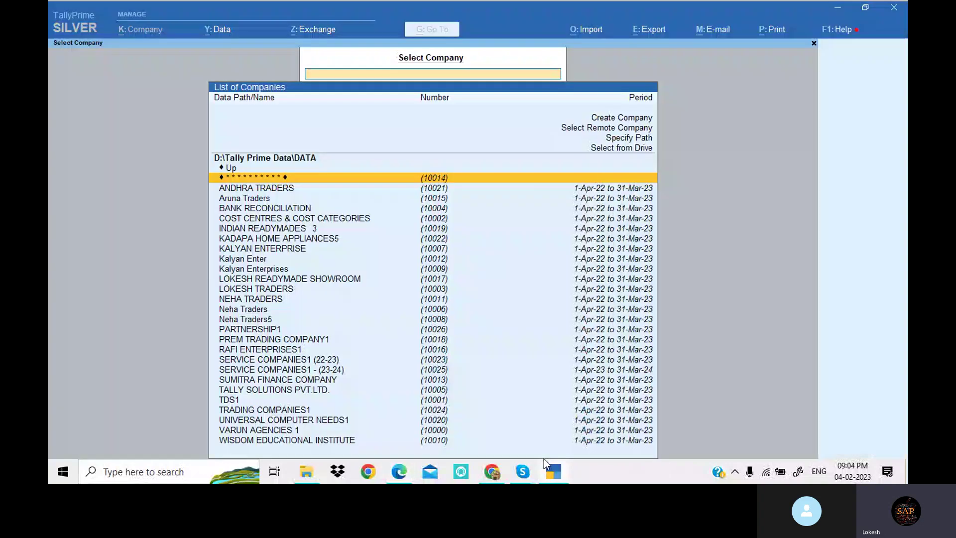
pyautogui.click(542, 109)
pyautogui.write('MANUFACTURING COMPANIES1')
pyautogui.press('Return')
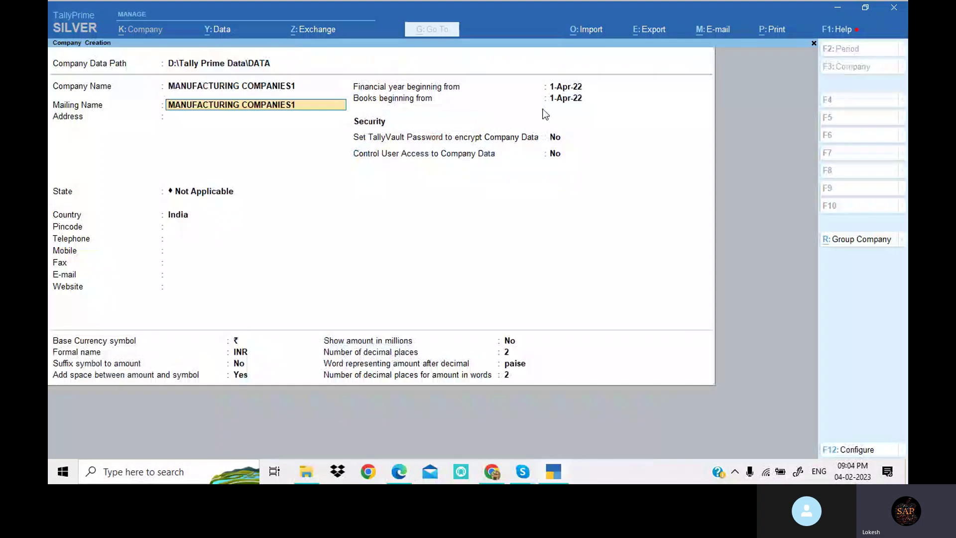
pyautogui.press('Return')
pyautogui.press('Return')
pyautogui.press('Down')
pyautogui.press('Down')
pyautogui.press('Return')
pyautogui.press('Return')
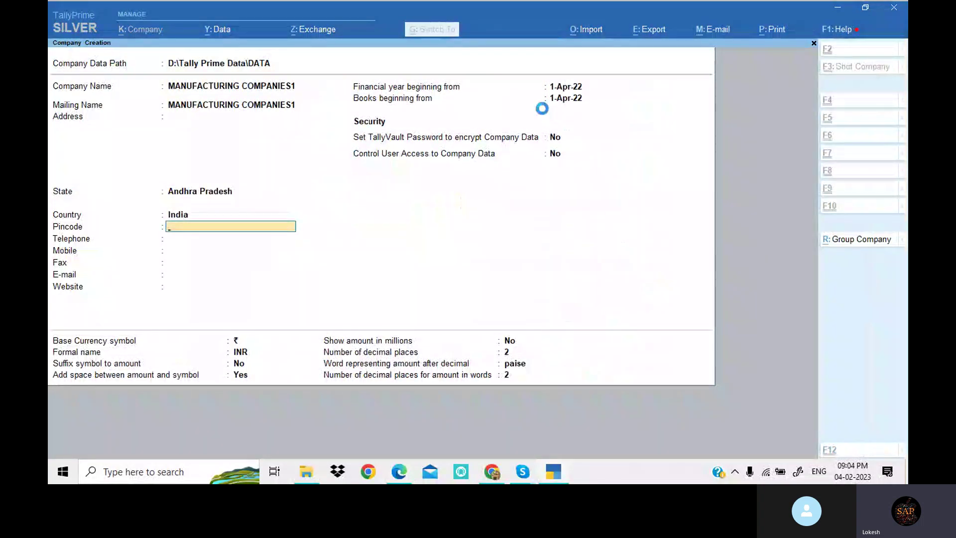
pyautogui.press('Return')
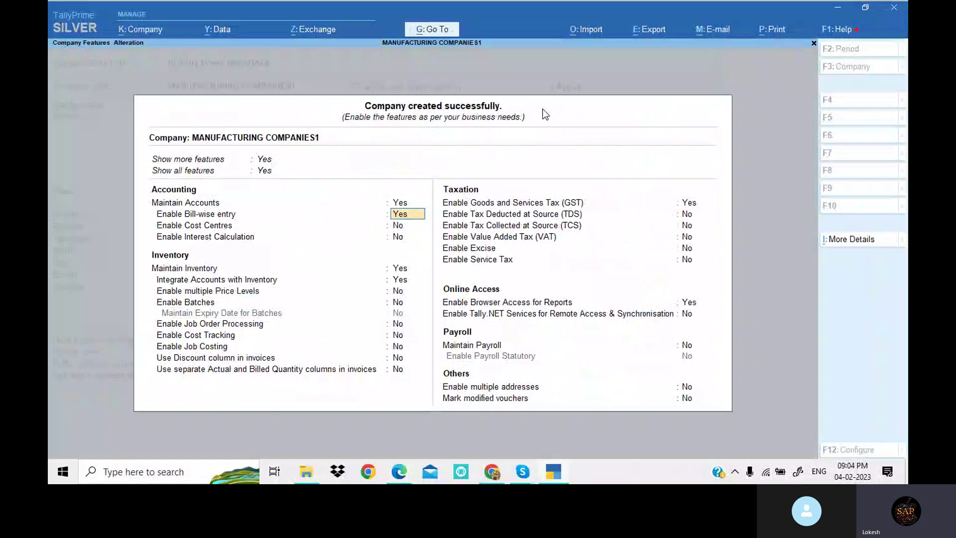
# Turn off bill-wise entry and keep inventory maintenance on in the company features.
pyautogui.write('n')
pyautogui.press('Return')
pyautogui.press('Return')
pyautogui.press('Return')
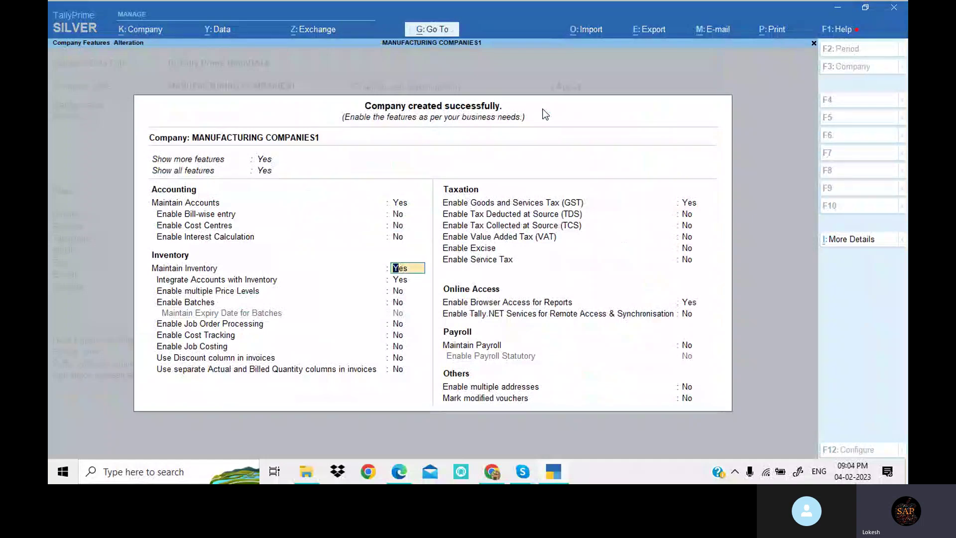
pyautogui.press('Return')
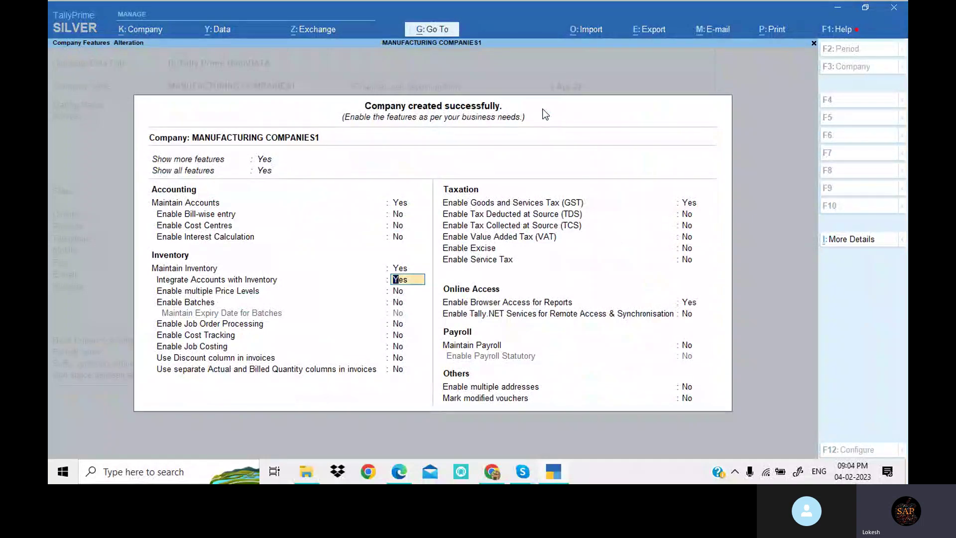
pyautogui.press('Return')
pyautogui.press('Return')
pyautogui.press('Return')
pyautogui.press('Return')
pyautogui.press('Return')
pyautogui.press('Return')
pyautogui.press('Return')
pyautogui.press('Return')
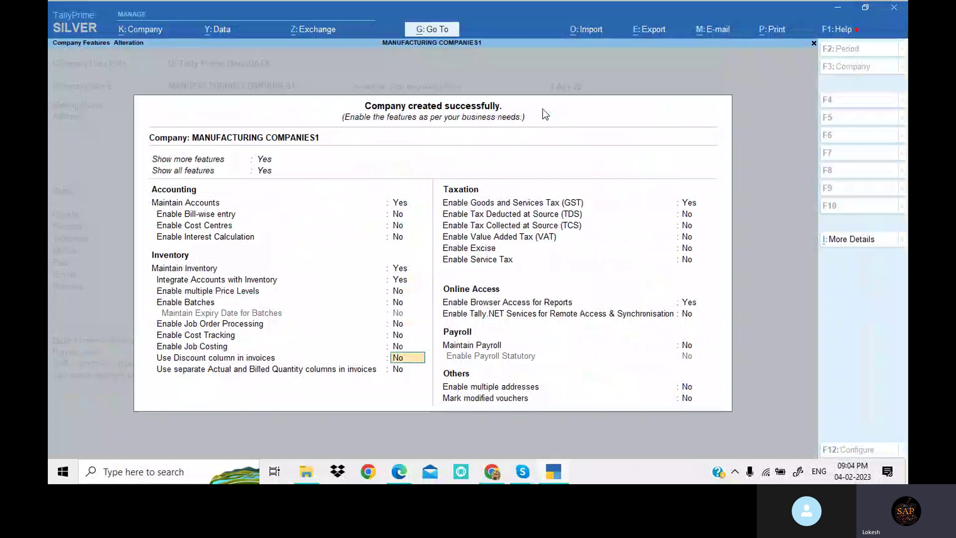
# Enable GST as Regular in Andhra Pradesh, enter the sheet's GSTIN, keep monthly GSTR1, and save.
pyautogui.press('Return')
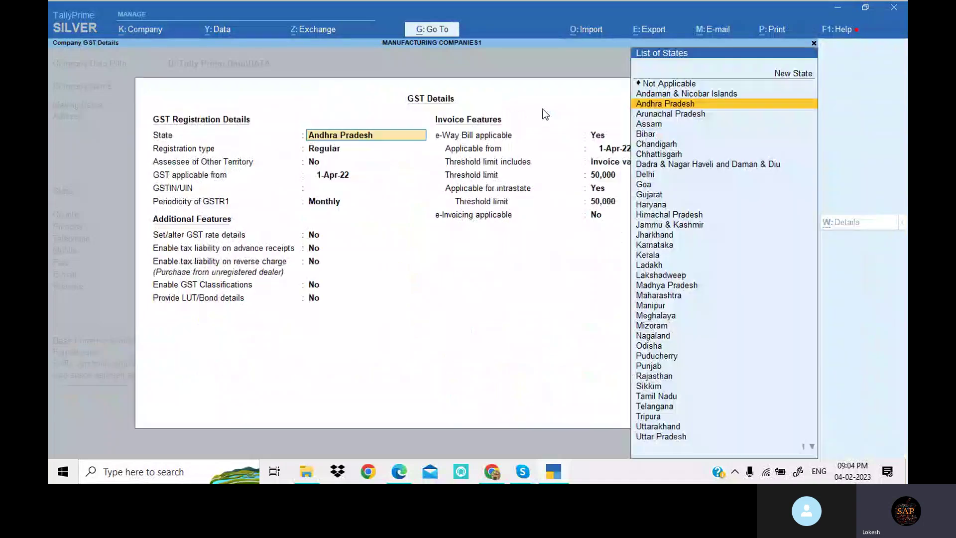
pyautogui.press('Return')
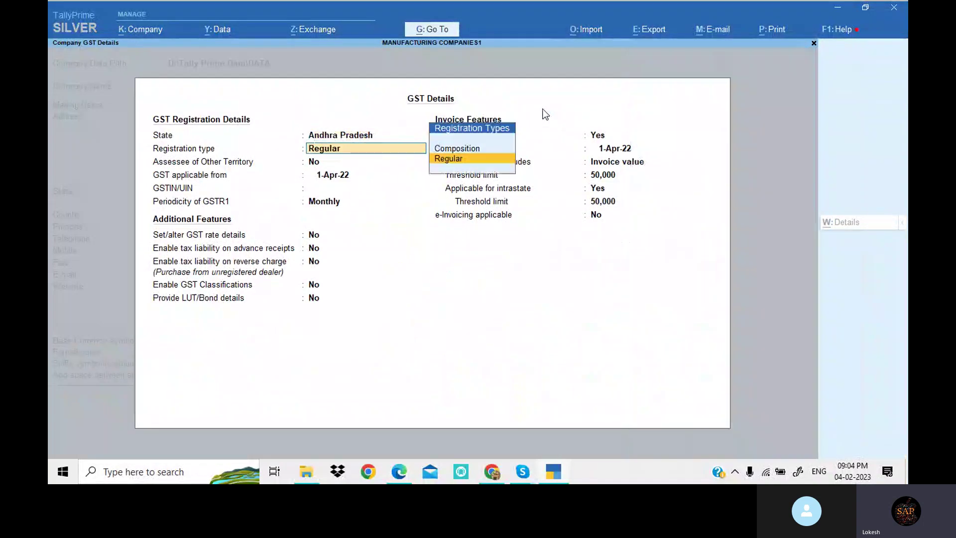
pyautogui.press('Return')
pyautogui.hotkey('alt', 'Tab')
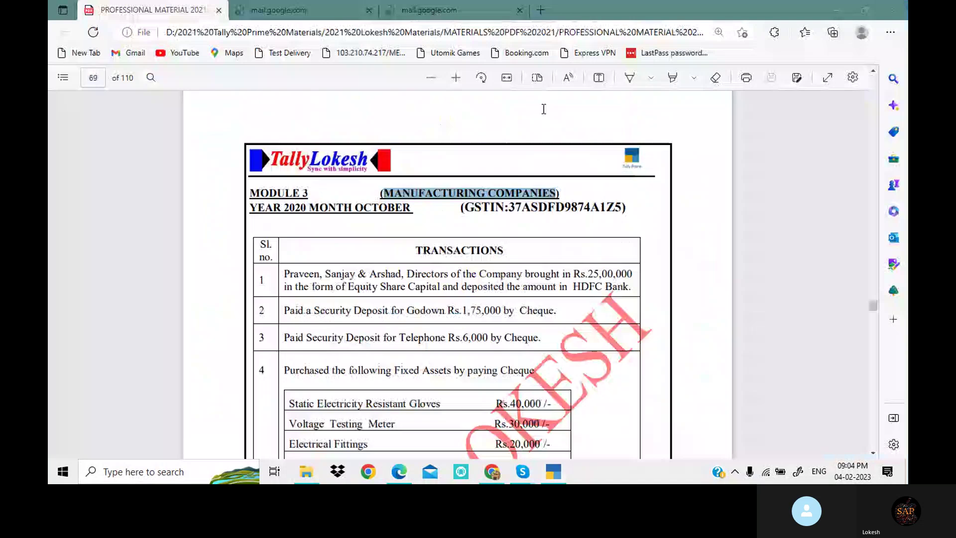
pyautogui.moveTo(509, 207); pyautogui.dragTo(620, 210)
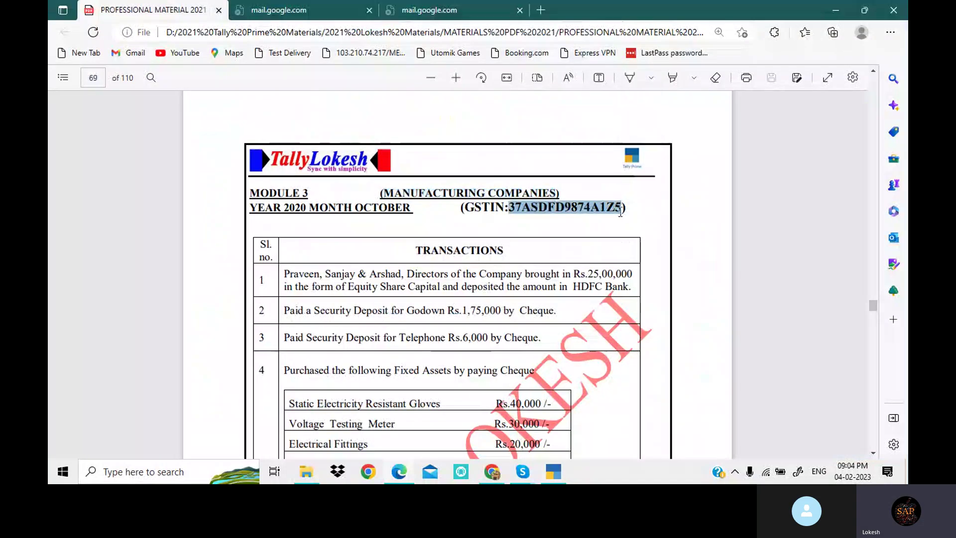
pyautogui.hotkey('ctrl', 'c')
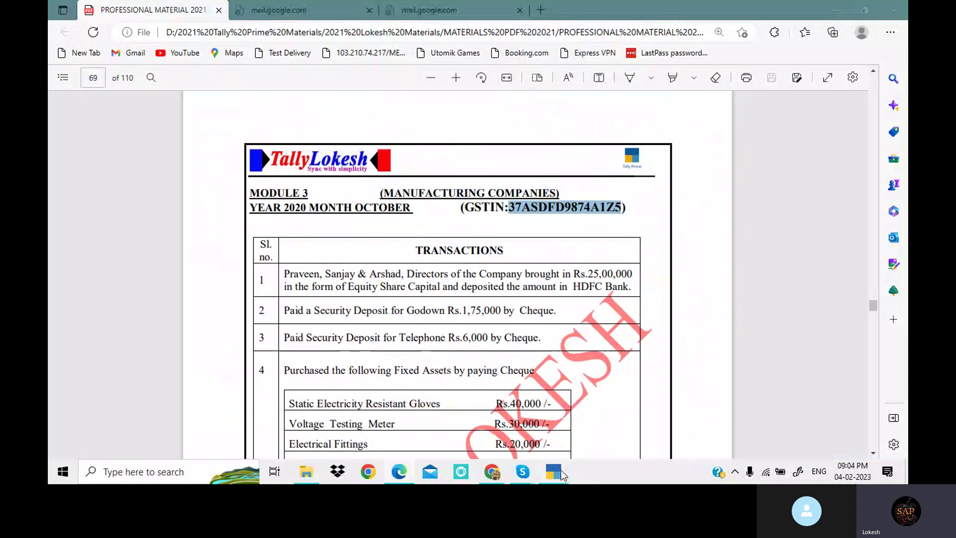
pyautogui.click(554, 472)
pyautogui.hotkey('ctrl', 'alt', 'v')
pyautogui.press('Return')
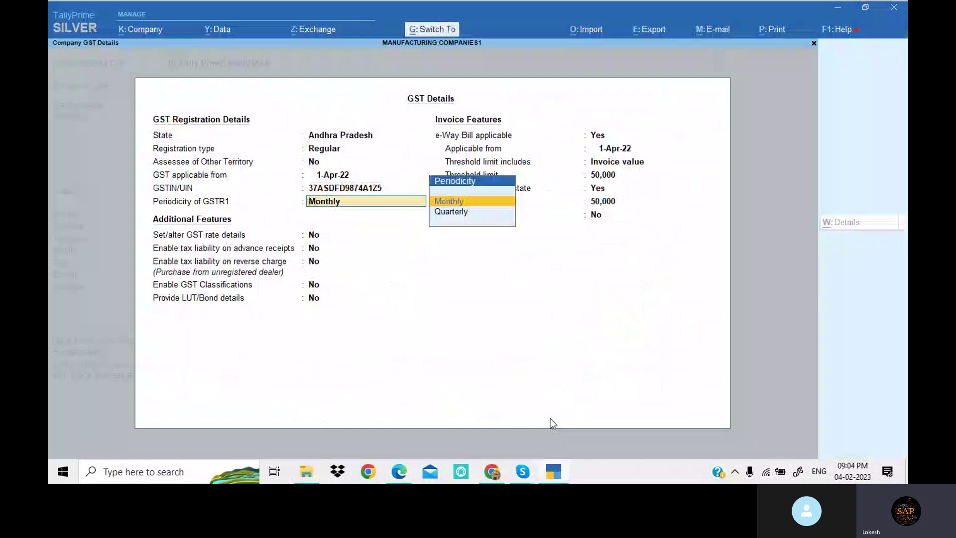
pyautogui.hotkey('ctrl', 'a')
pyautogui.hotkey('ctrl', 'a')
pyautogui.press('Down')
pyautogui.press('Down')
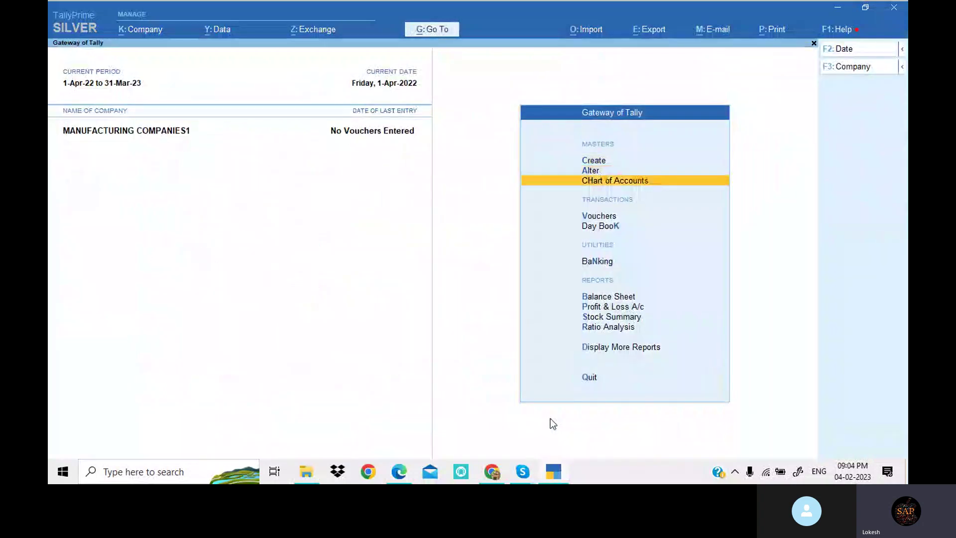
pyautogui.press('Down')
# Open voucher entry and pick out Equity Share Capital from the October 2020 exercise sheet.
pyautogui.press('Return')
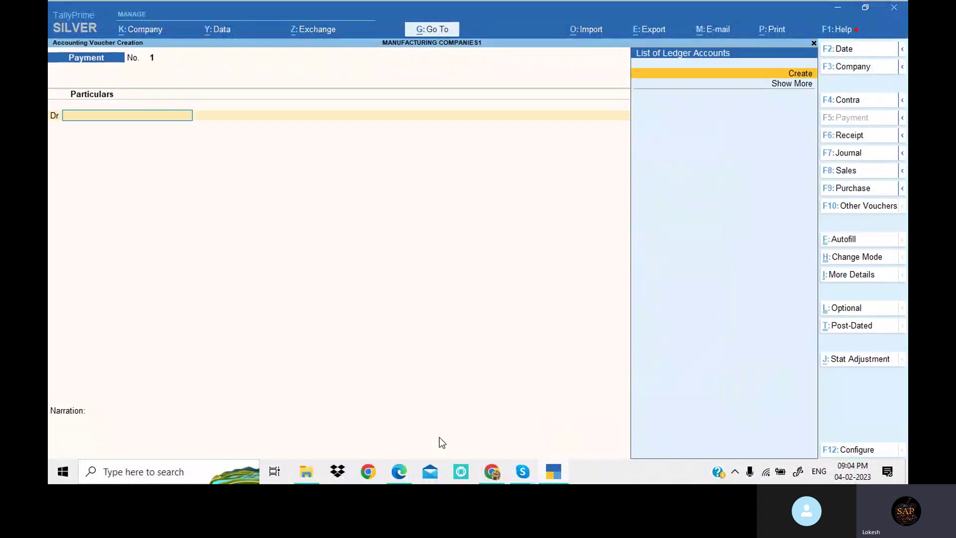
pyautogui.click(405, 480)
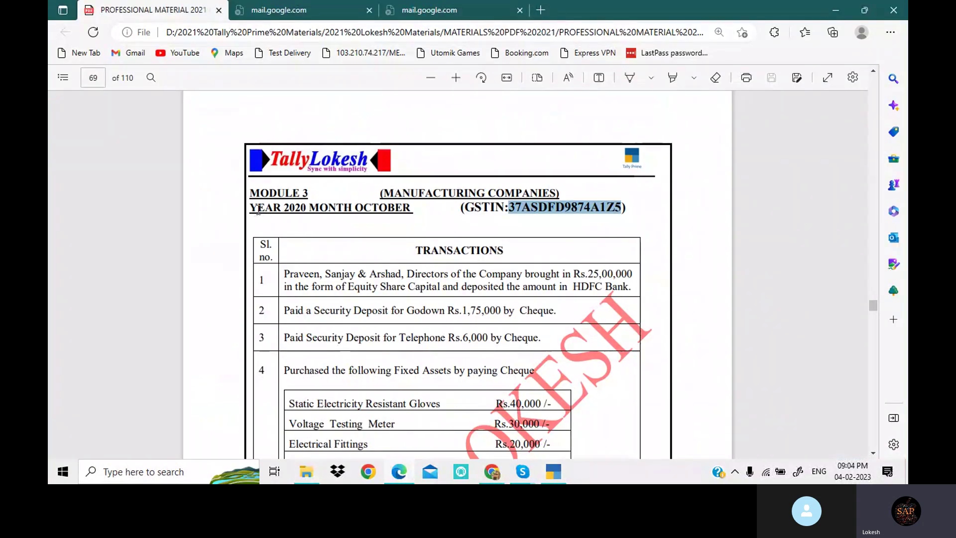
pyautogui.moveTo(249, 208); pyautogui.dragTo(412, 209)
pyautogui.scroll(-2, 439, 236)
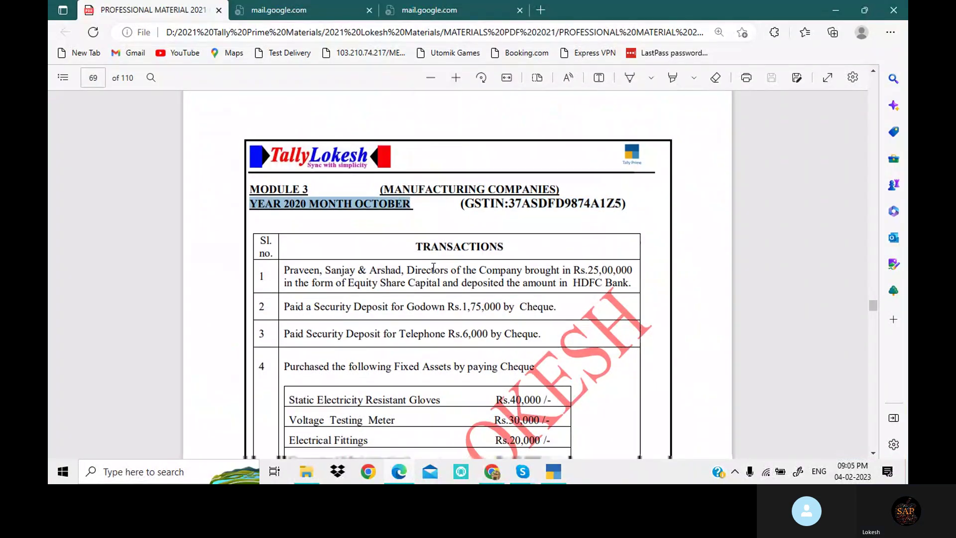
pyautogui.click(350, 227)
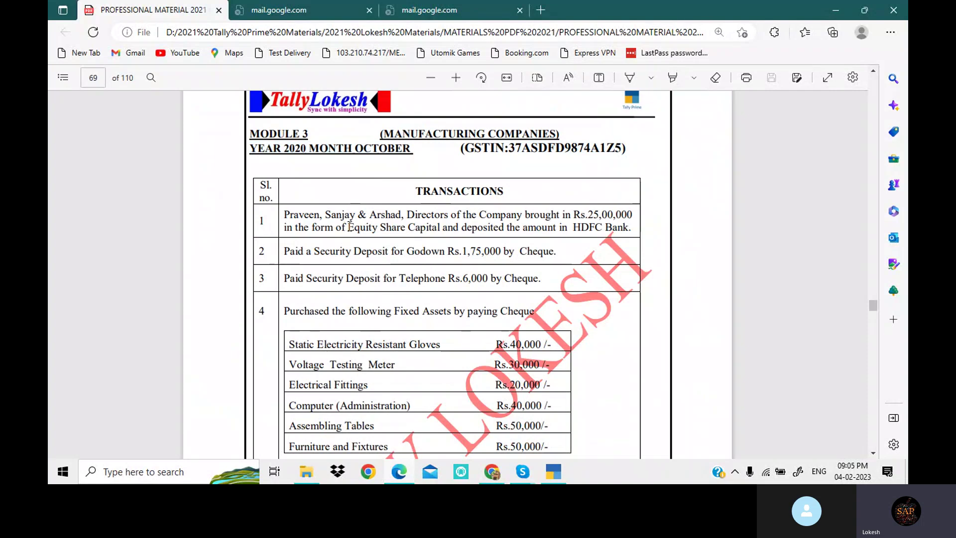
pyautogui.moveTo(350, 227); pyautogui.dragTo(442, 228)
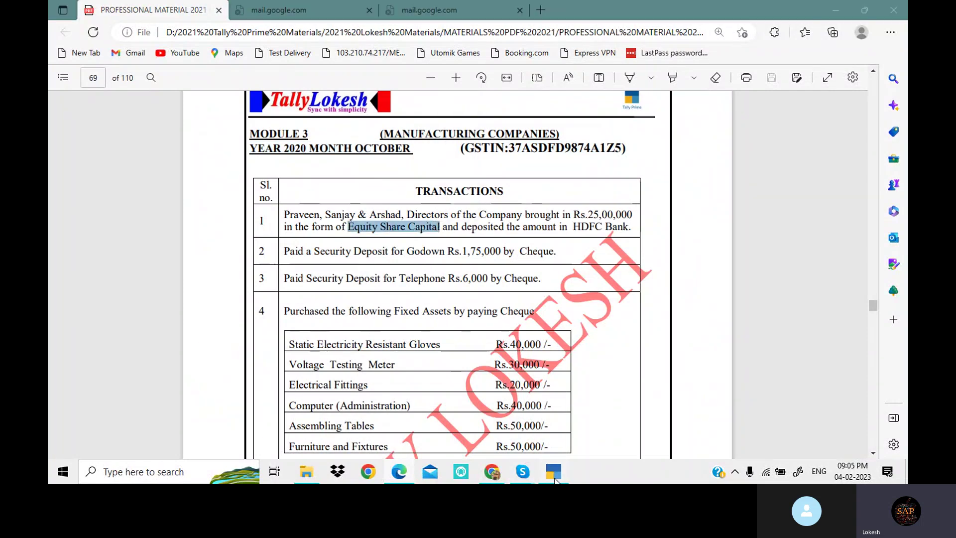
pyautogui.click(554, 476)
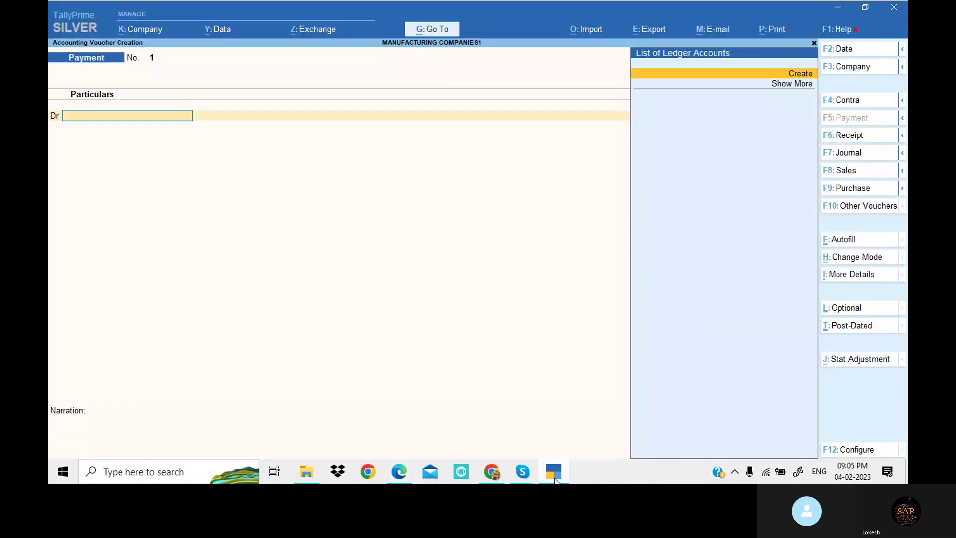
# Date the receipt 1-10 and create the Equity Share Capital ledger.
pyautogui.click(846, 49)
pyautogui.write('1-10')
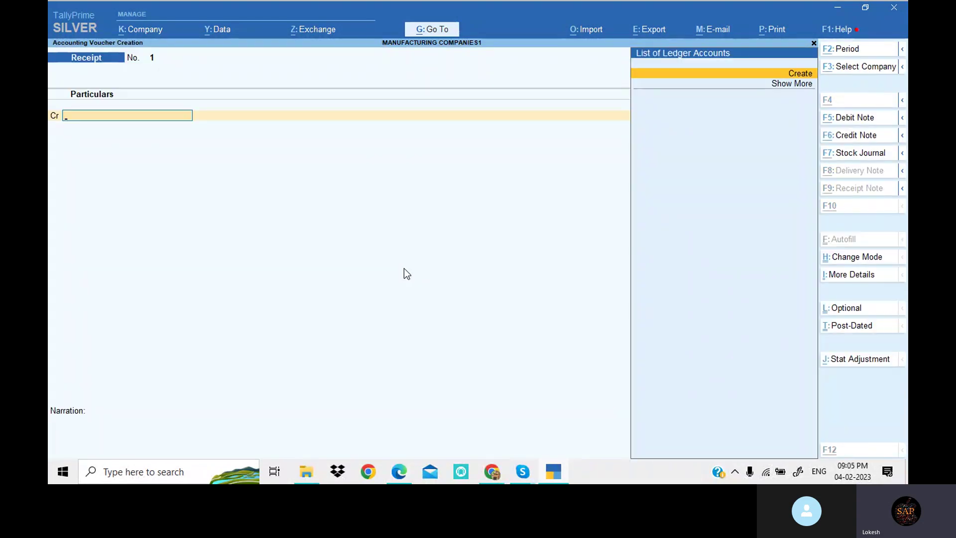
pyautogui.hotkey('alt', 'c')
pyautogui.write('Equity Share Capital')
pyautogui.press('Return')
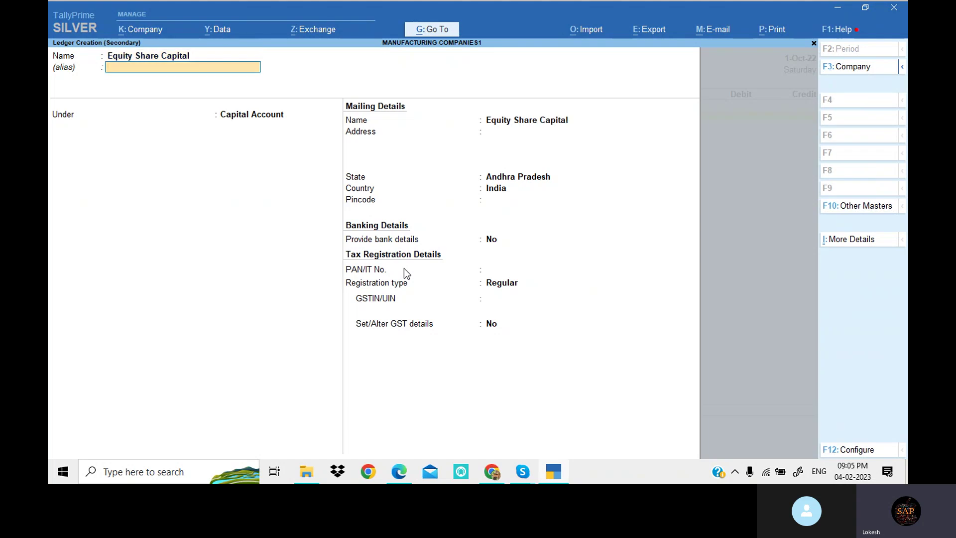
pyautogui.press('Return')
pyautogui.press('Return')
pyautogui.press('Return')
pyautogui.press('Return')
pyautogui.press('Return')
pyautogui.press('Return')
pyautogui.press('Return')
pyautogui.press('Return')
pyautogui.press('Return')
pyautogui.press('Return')
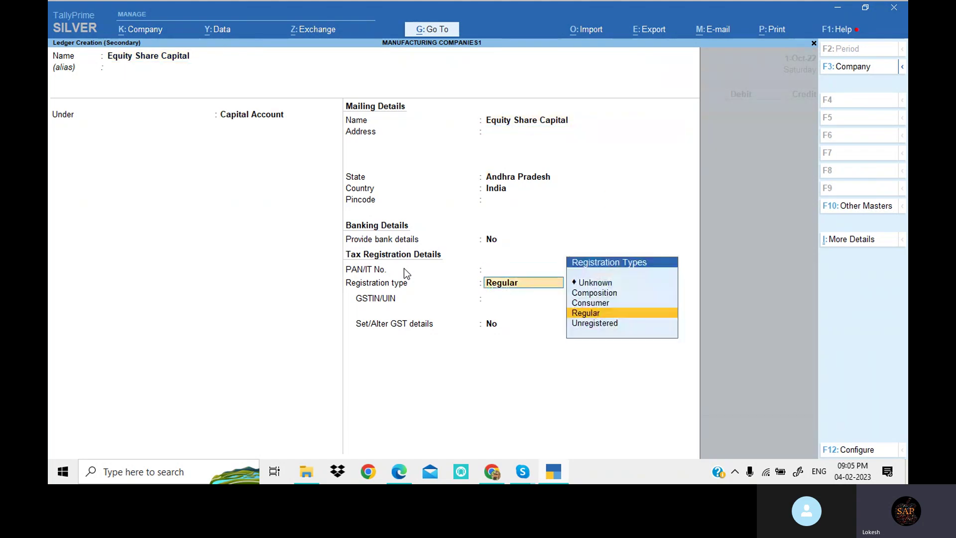
pyautogui.press('Return')
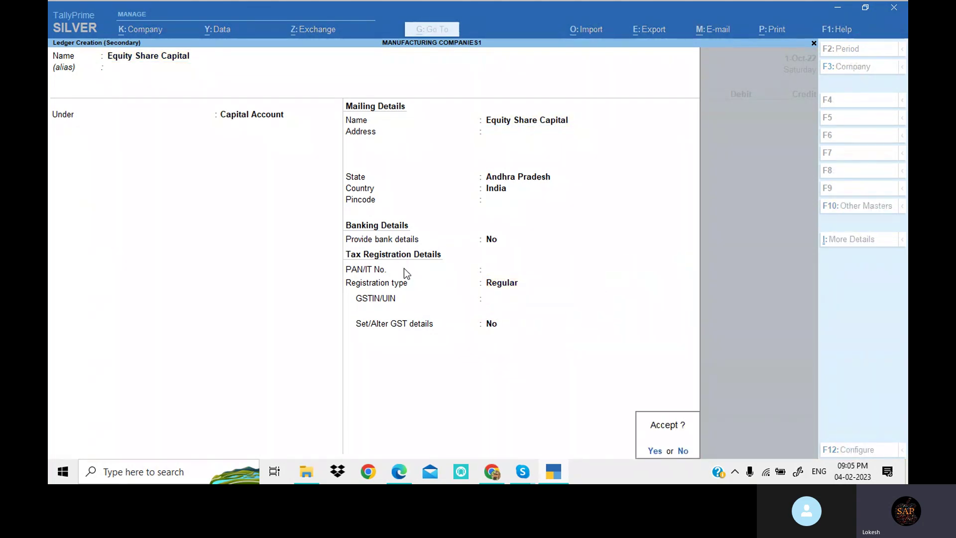
pyautogui.press('Return')
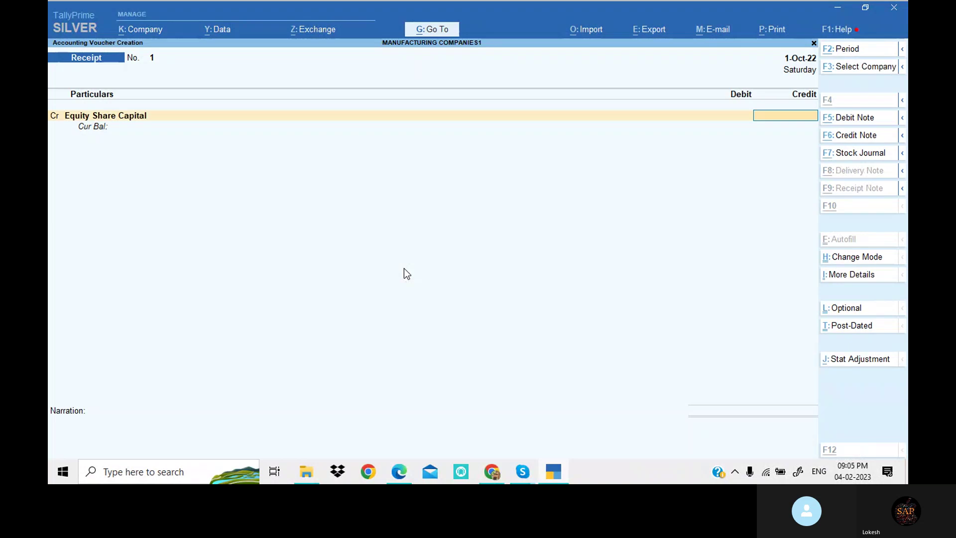
# Create the HDFC Bank ledger under Bank Accounts and save the receipt.
pyautogui.hotkey('alt', 'Tab')
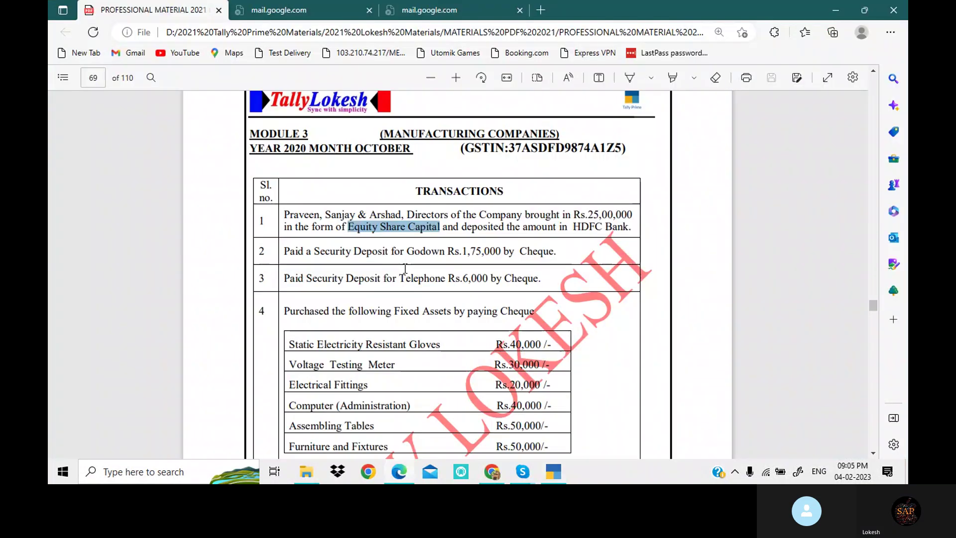
pyautogui.hotkey('alt', 'Tab')
pyautogui.hotkey('alt', 'c')
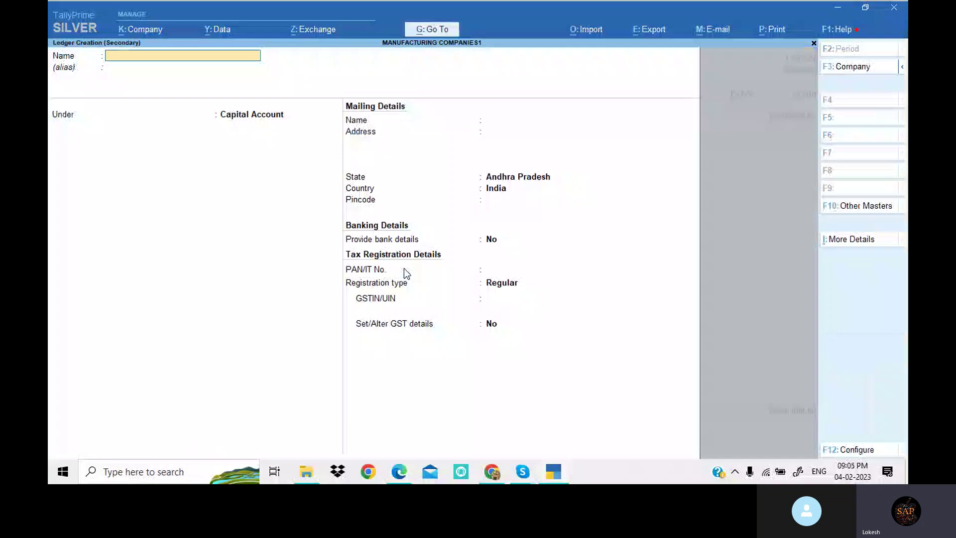
pyautogui.hotkey('alt', 'Tab')
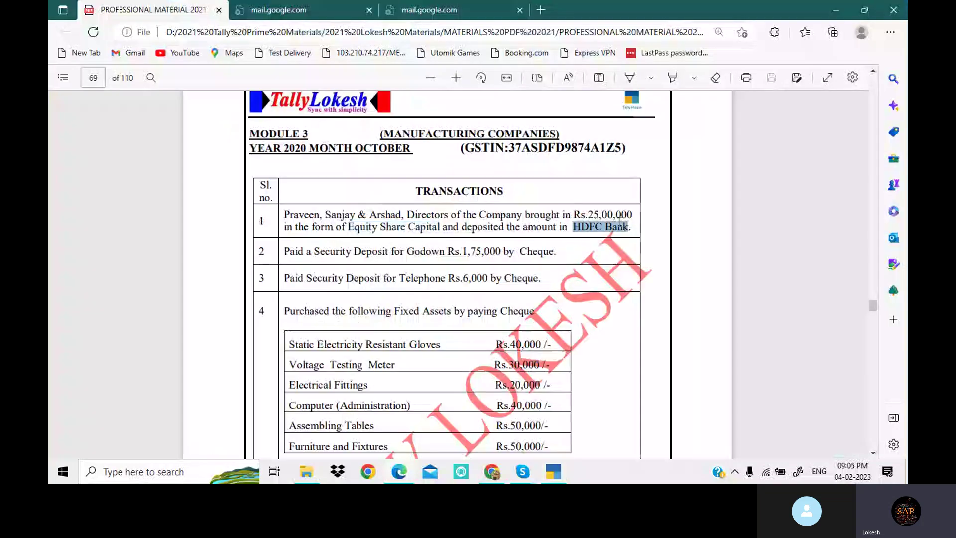
pyautogui.hotkey('ctrl', 'c')
pyautogui.hotkey('alt', 'Tab')
pyautogui.hotkey('ctrl', 'v')
pyautogui.press('Return')
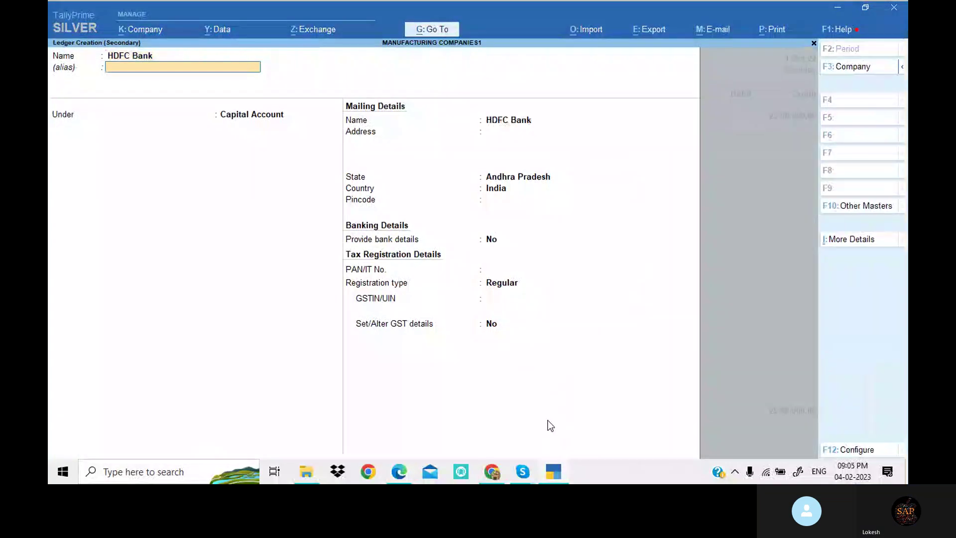
pyautogui.press('Return')
pyautogui.write('bank')
pyautogui.press('Return')
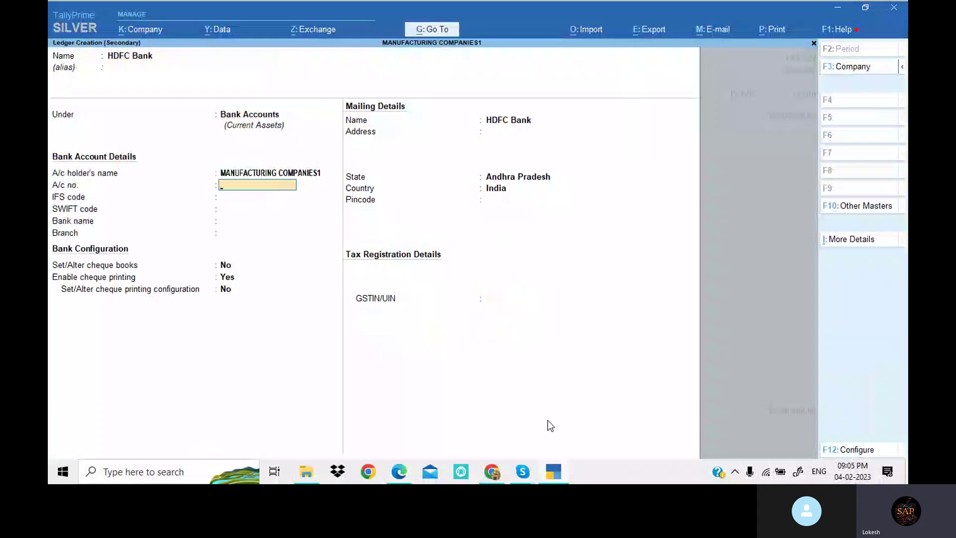
pyautogui.hotkey('ctrl', 'a')
pyautogui.hotkey('ctrl', 'a')
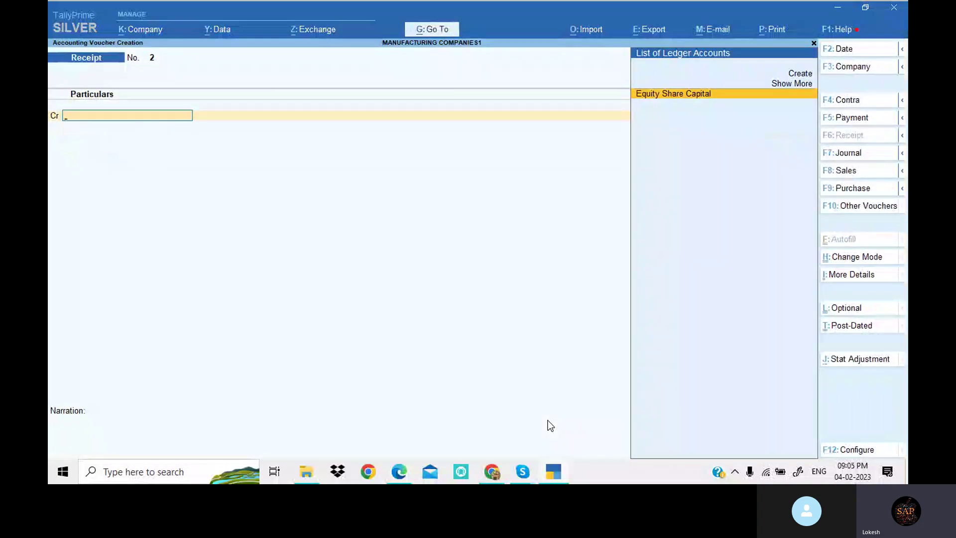
# Switch to a Payment voucher and create the SD Godown ledger under Deposits (Asset).
pyautogui.hotkey('alt', 'Tab')
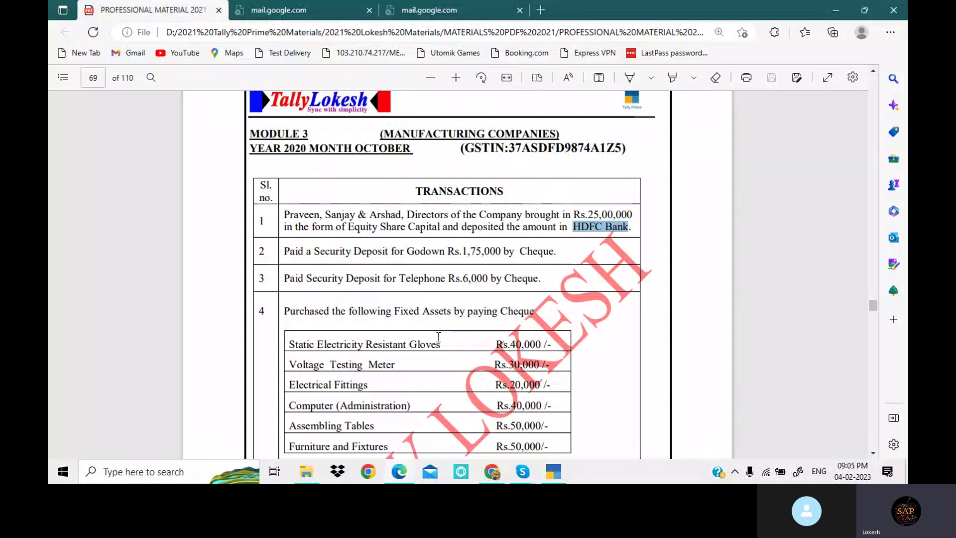
pyautogui.hotkey('alt', 'Tab')
pyautogui.press('F5')
pyautogui.press('alt')
pyautogui.hotkey('alt', 'c')
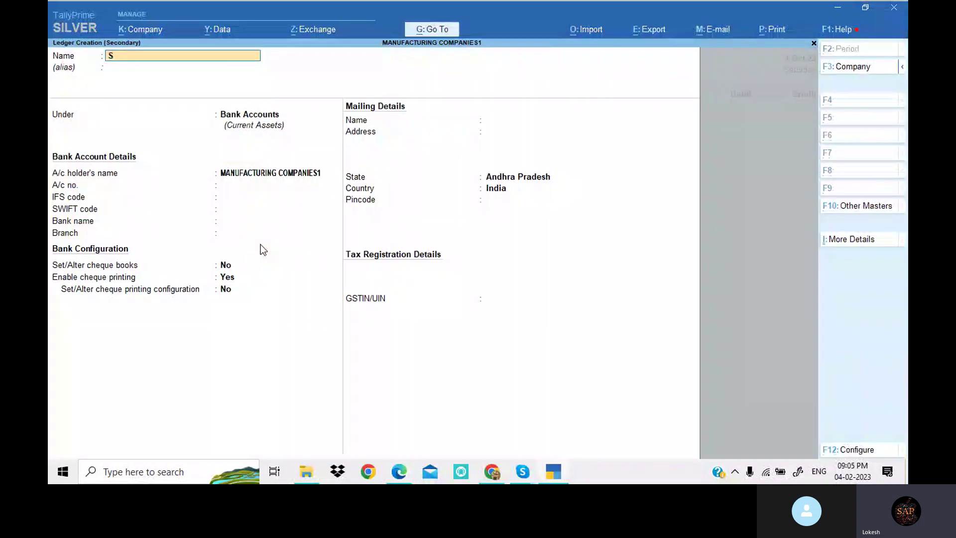
pyautogui.write('SD Godown')
pyautogui.press('Return')
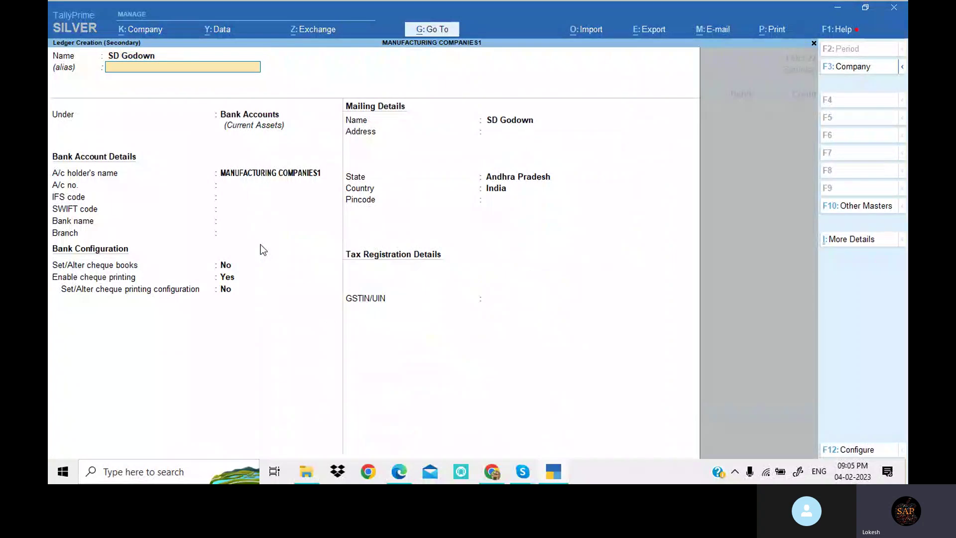
pyautogui.press('Return')
pyautogui.write('De')
pyautogui.press('Return')
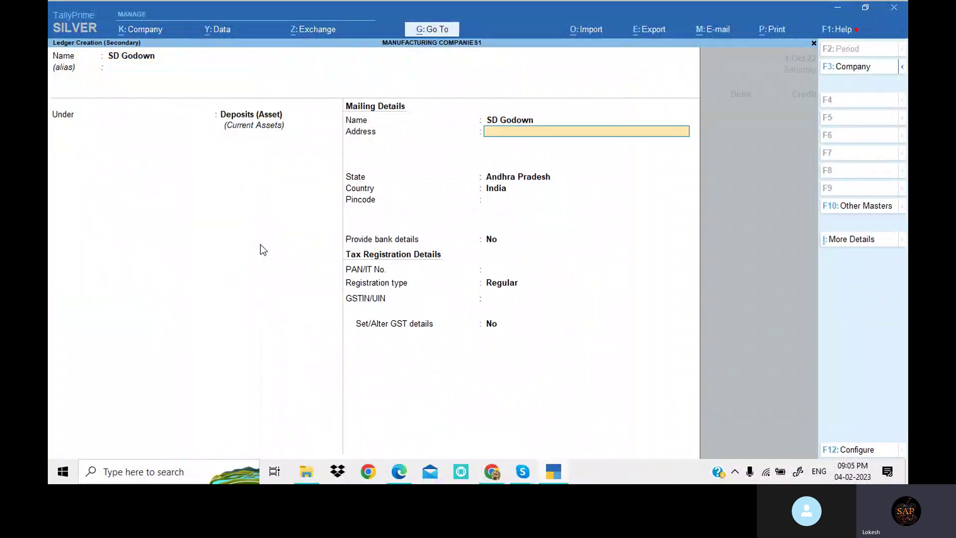
pyautogui.press('Return')
pyautogui.press('ctrl')
pyautogui.hotkey('ctrl', 'a')
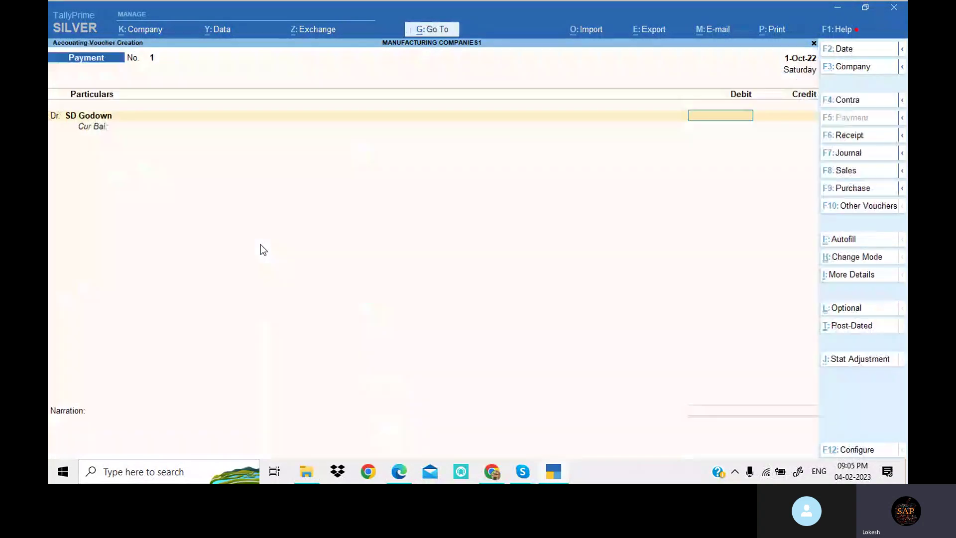
# Pay 1,75,000 to SD Godown by cheque from HDFC Bank.
pyautogui.hotkey('alt', 'Tab')
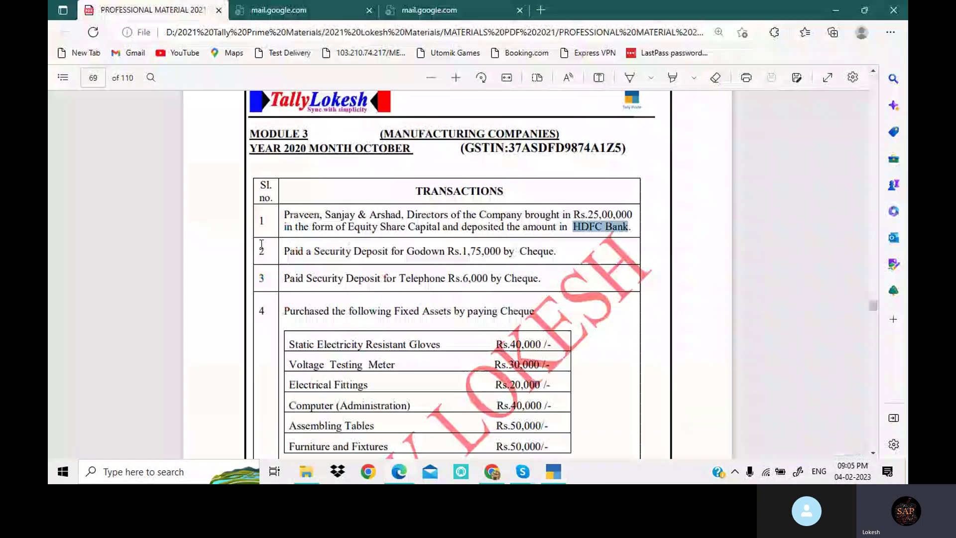
pyautogui.hotkey('alt', 'Tab')
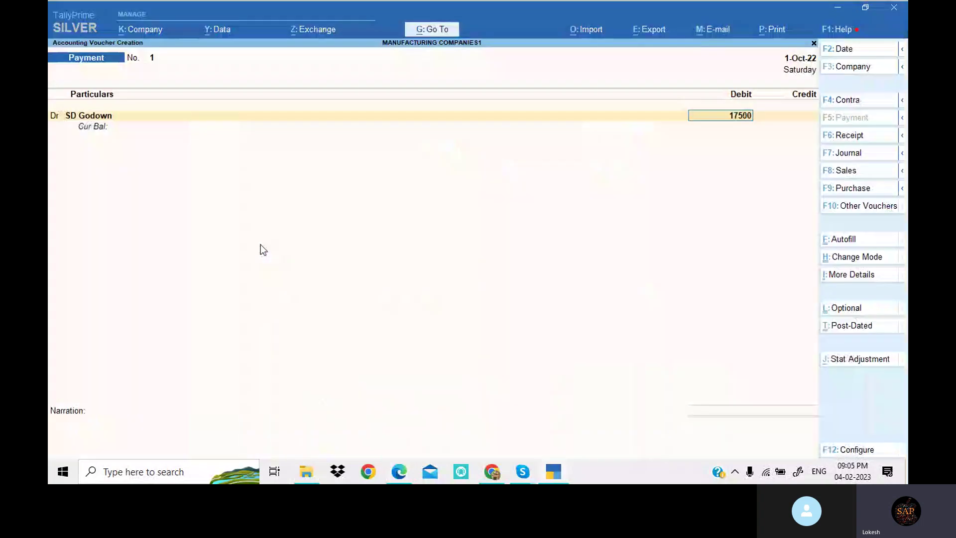
pyautogui.press('Return')
pyautogui.write('H')
pyautogui.press('Return')
pyautogui.press('Return')
pyautogui.press('Return')
pyautogui.press('Return')
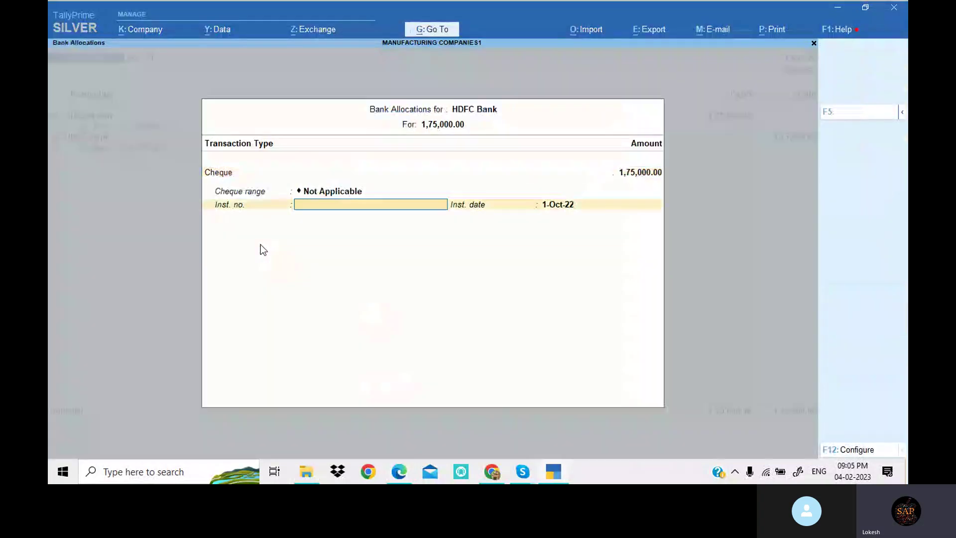
pyautogui.press('Return')
pyautogui.press('Return')
pyautogui.press('Return')
pyautogui.press('Return')
pyautogui.press('Return')
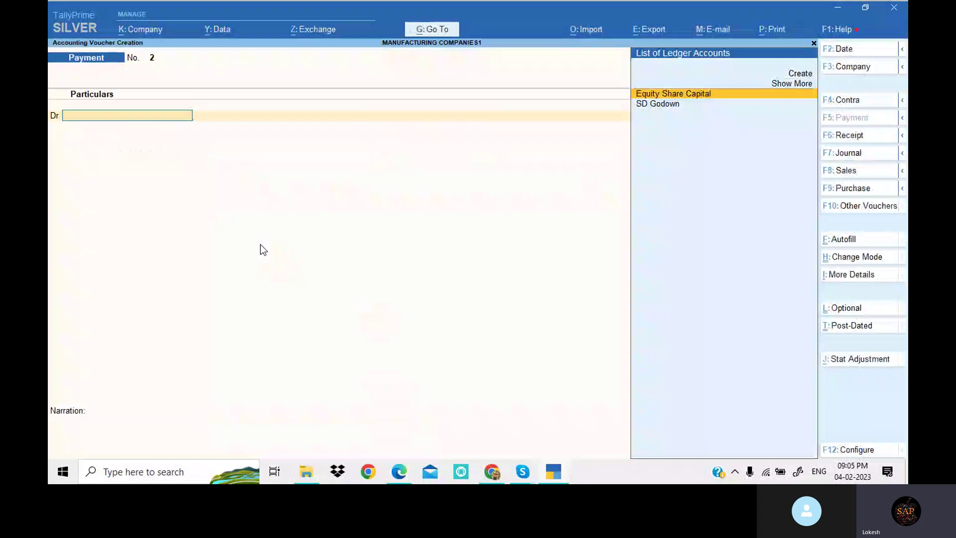
# Create the Sd Telephone ledger under Deposits (Asset).
pyautogui.hotkey('alt', 'Tab')
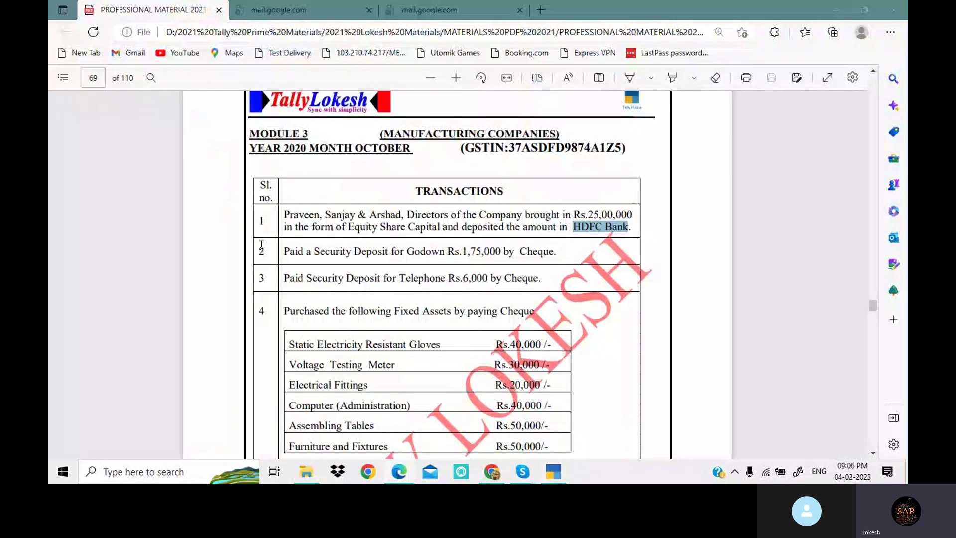
pyautogui.hotkey('alt', 'Tab')
pyautogui.hotkey('alt', 'c')
pyautogui.write('Sd')
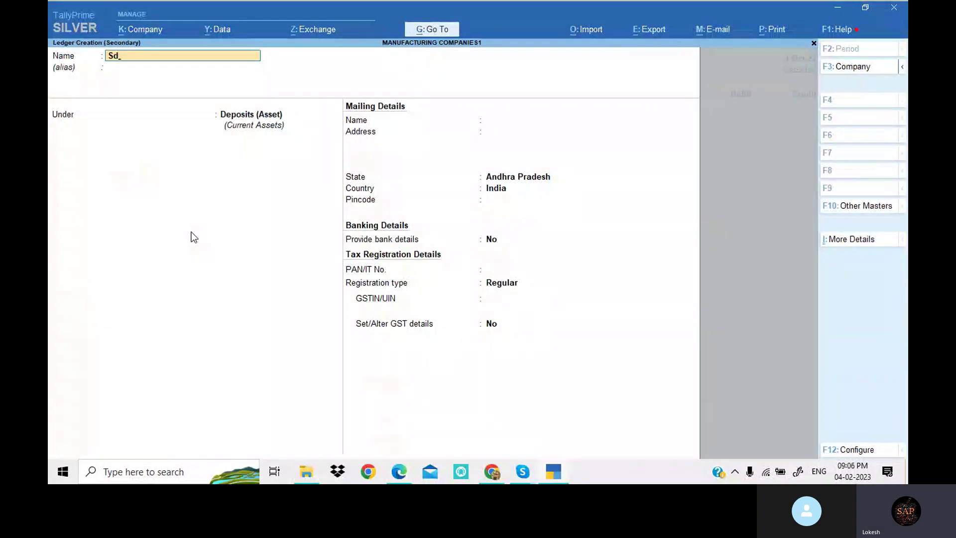
pyautogui.write(' Telephon')
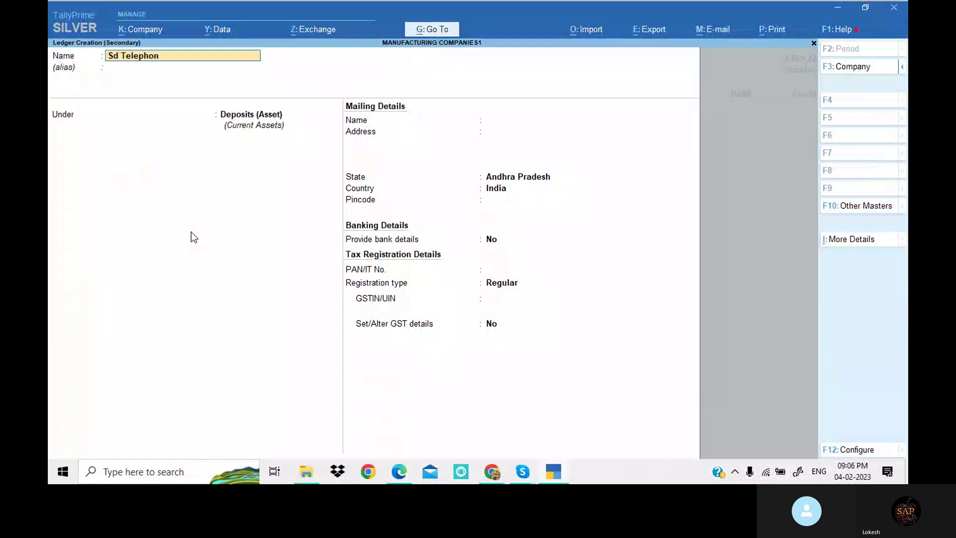
pyautogui.write('e')
pyautogui.press('Return')
pyautogui.press('Return')
pyautogui.press('Return')
pyautogui.press('Return')
pyautogui.press('Return')
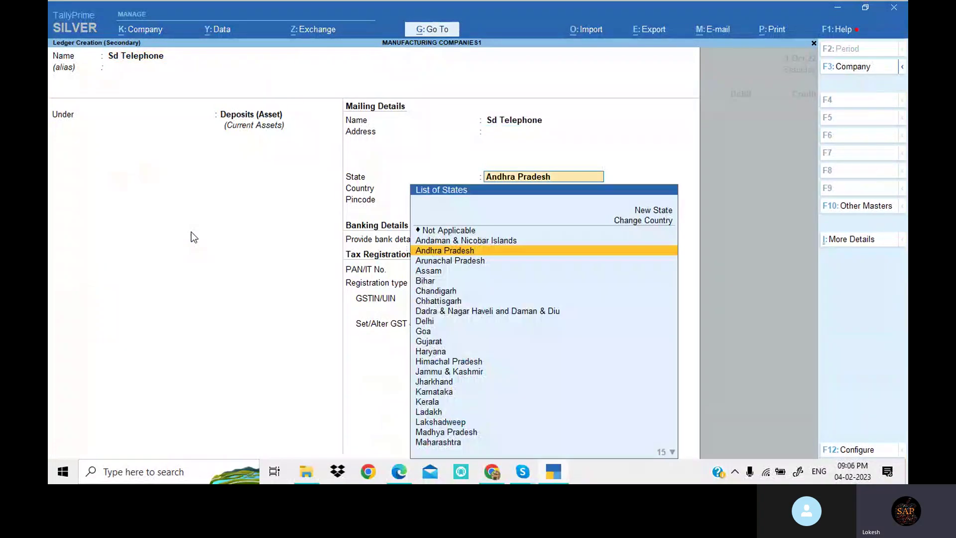
pyautogui.press('Return')
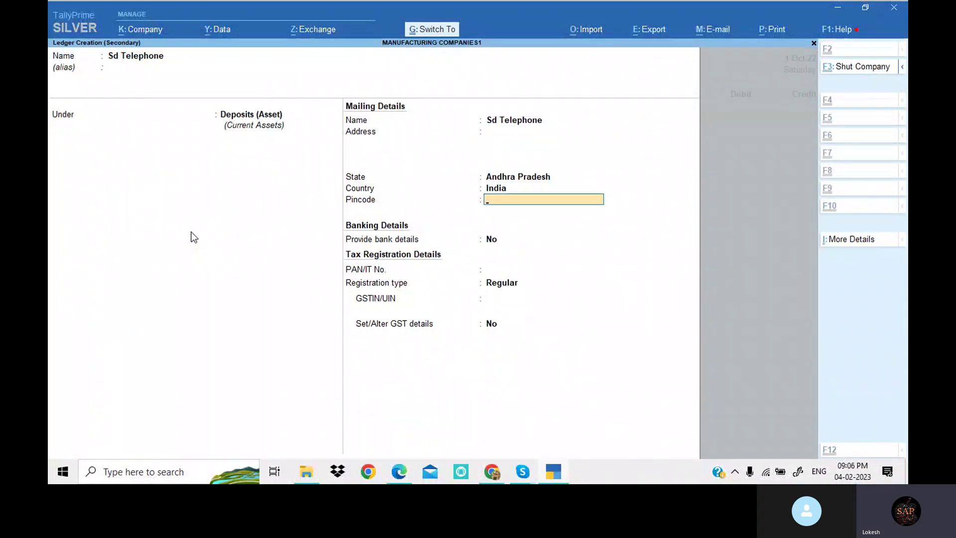
pyautogui.hotkey('ctrl', 'a')
# Pay 6,000 to Sd Telephone by cheque from HDFC Bank and save.
pyautogui.hotkey('alt', 'Tab')
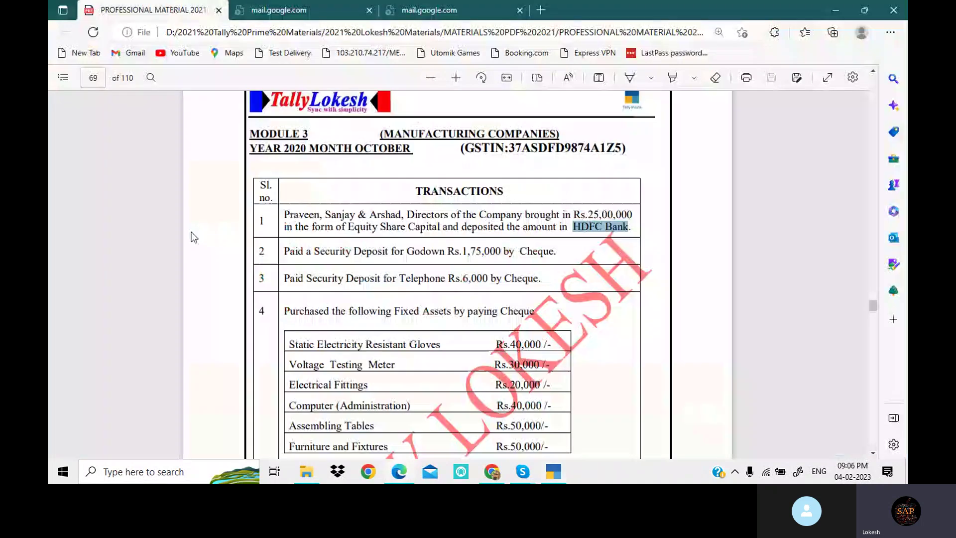
pyautogui.hotkey('alt', 'Tab')
pyautogui.press('Return')
pyautogui.press('Return')
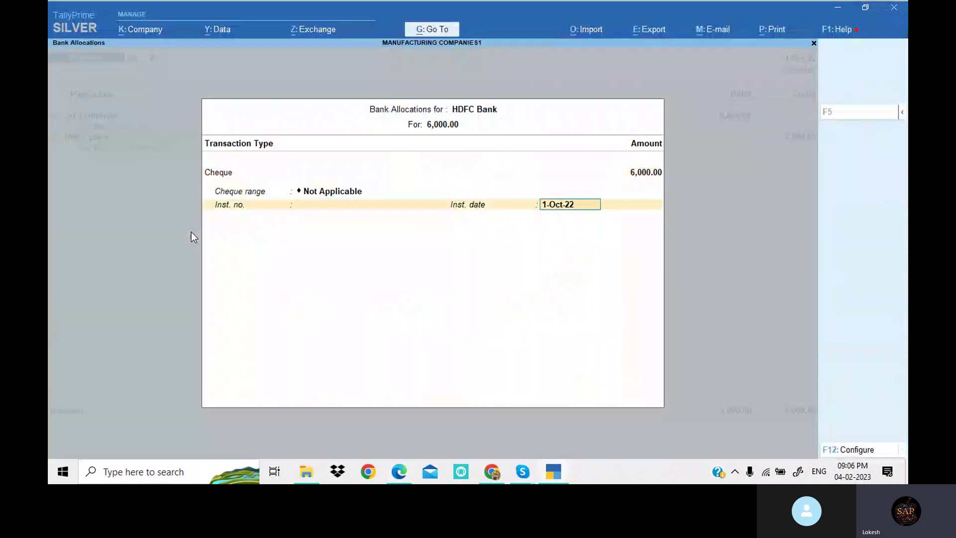
pyautogui.press('Return')
pyautogui.press('Return')
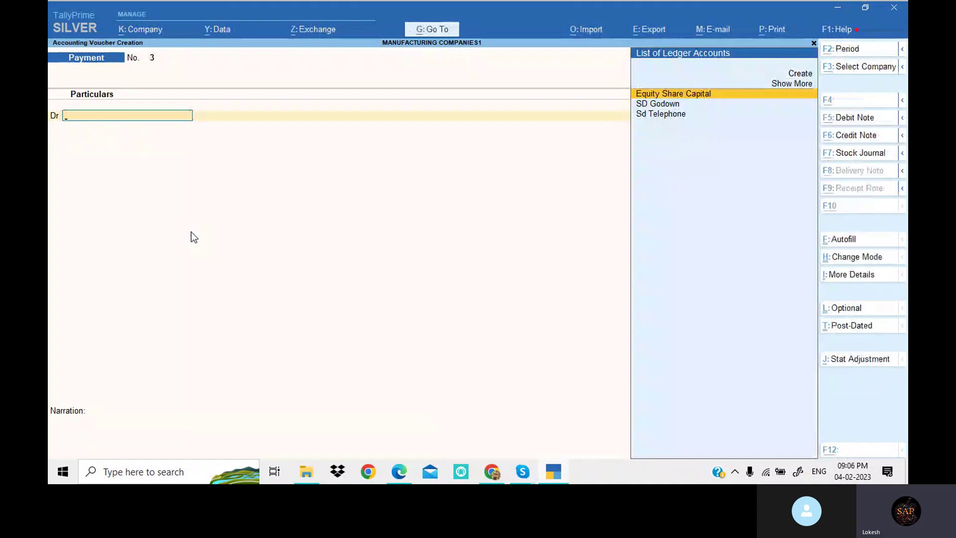
# Create the Static Electricity Resistant Gloves ledger under Fixed Assets and debit it 40,000.
pyautogui.hotkey('alt', 'Tab')
pyautogui.scroll(-2, 266, 219)
pyautogui.moveTo(288, 225); pyautogui.dragTo(439, 226)
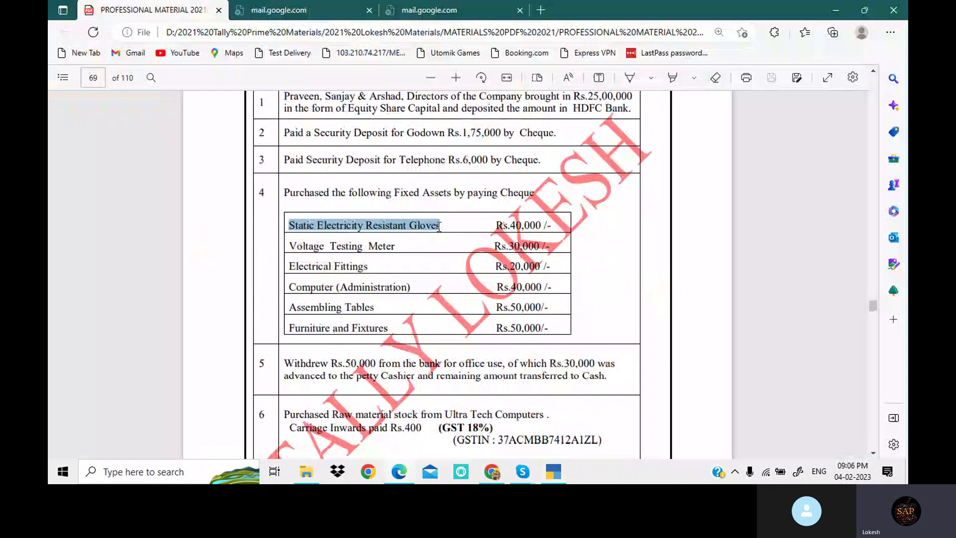
pyautogui.hotkey('alt', 'Tab')
pyautogui.hotkey('alt', 'c')
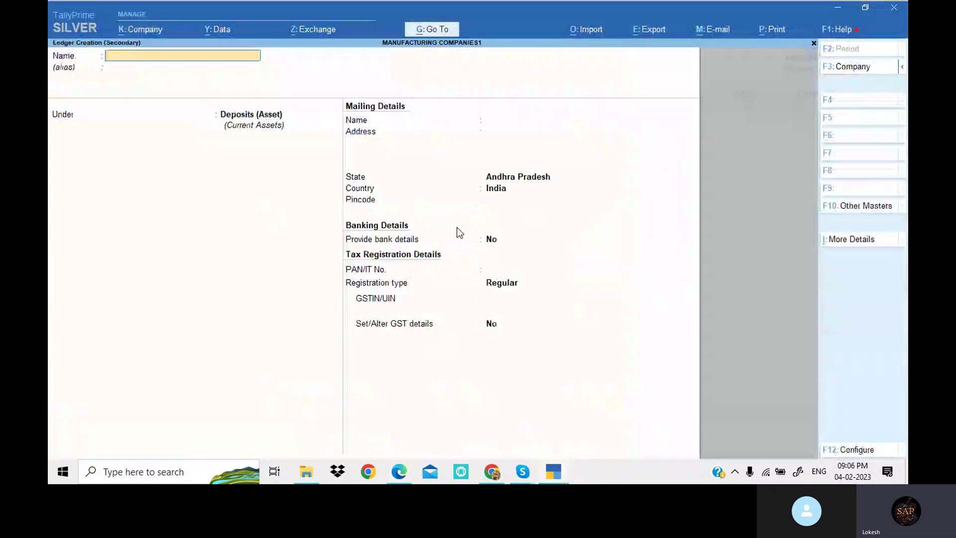
pyautogui.hotkey('ctrl', 'alt', 'v')
pyautogui.press('Return')
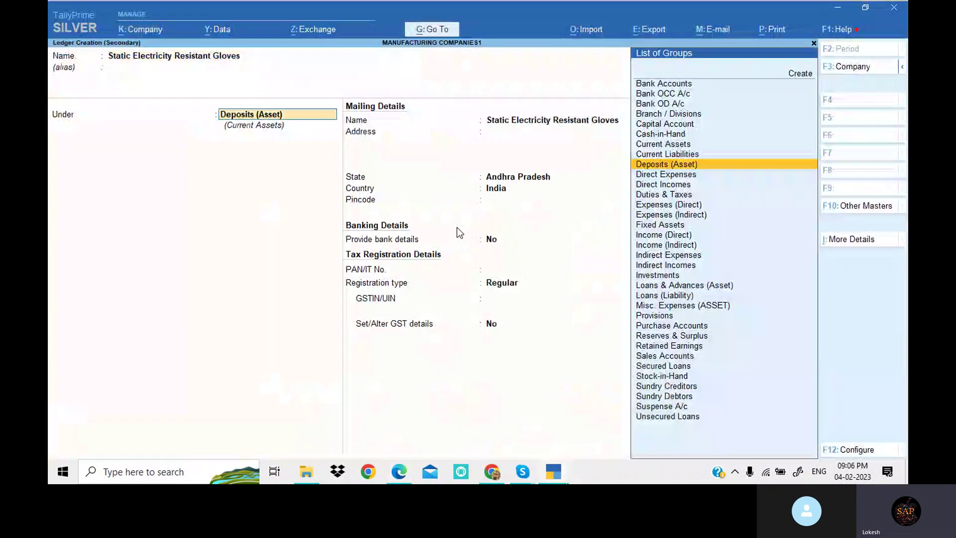
pyautogui.write('f')
pyautogui.press('Return')
pyautogui.hotkey('ctrl', 'a')
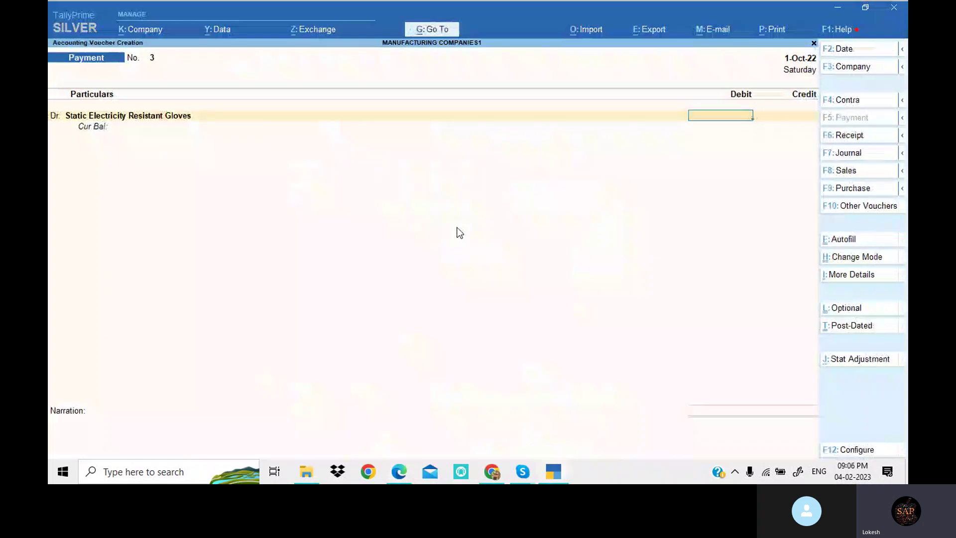
pyautogui.hotkey('alt', 'Tab')
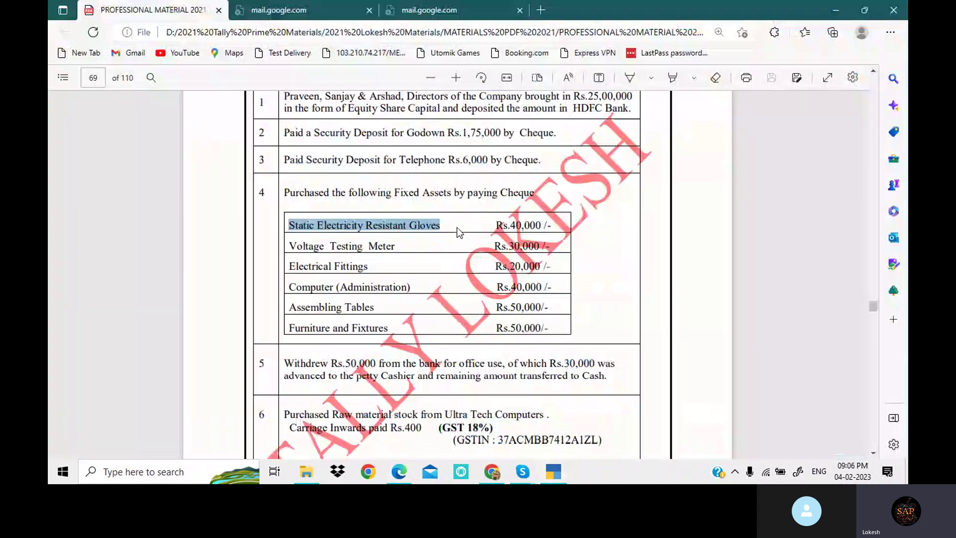
pyautogui.hotkey('alt', 'Tab')
pyautogui.write('40000')
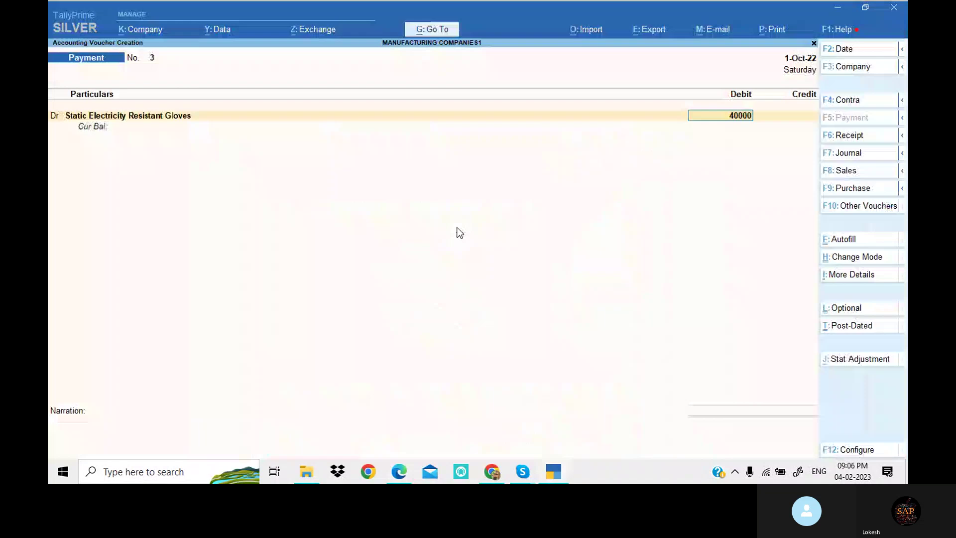
# Create the Voltage Testing Meter ledger and debit it 30,000.
pyautogui.hotkey('alt', 'Tab')
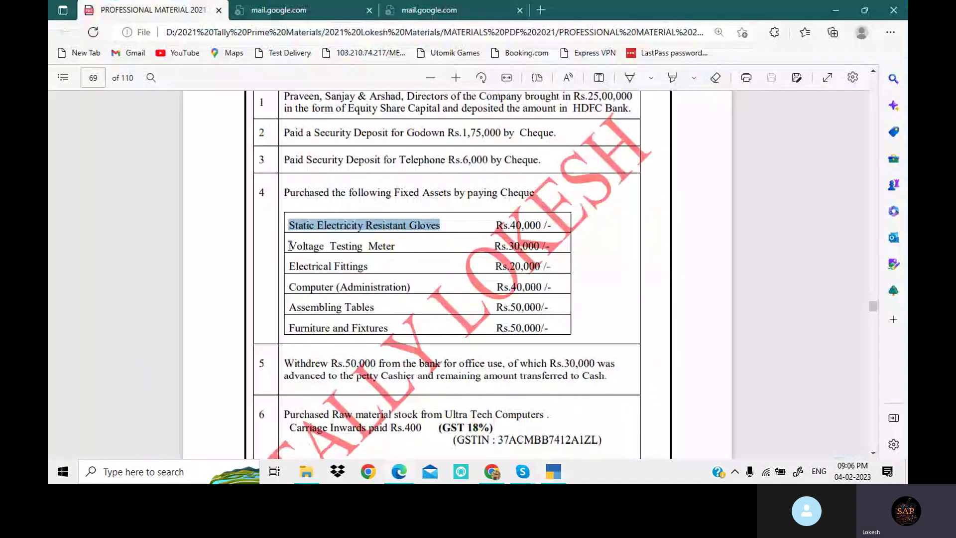
pyautogui.moveTo(290, 246); pyautogui.dragTo(395, 246)
pyautogui.hotkey('ctrl', 'c')
pyautogui.click(561, 479)
pyautogui.hotkey('ctrl', 'v')
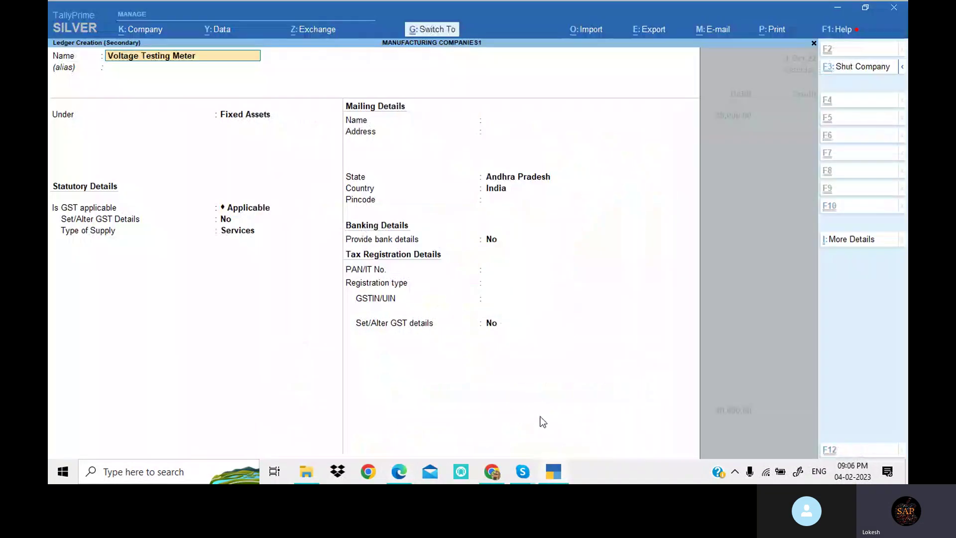
pyautogui.press('Return')
pyautogui.hotkey('ctrl', 'a')
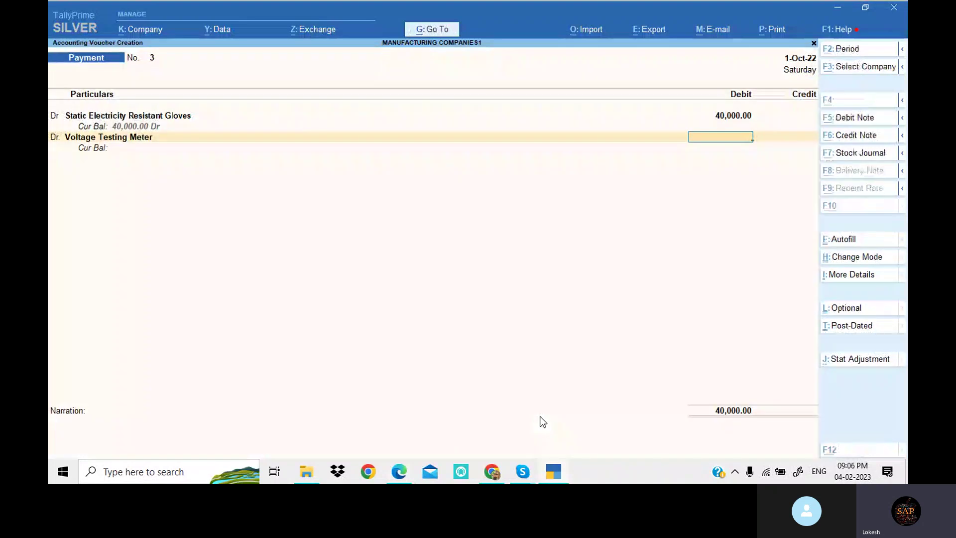
pyautogui.hotkey('alt', 'Tab')
pyautogui.hotkey('alt', 'Tab')
pyautogui.write('30000')
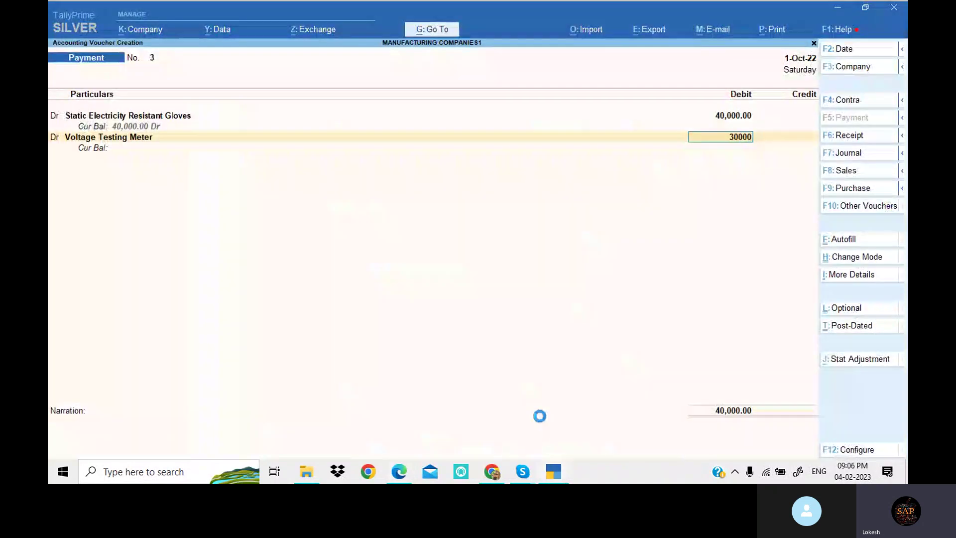
pyautogui.press('Return')
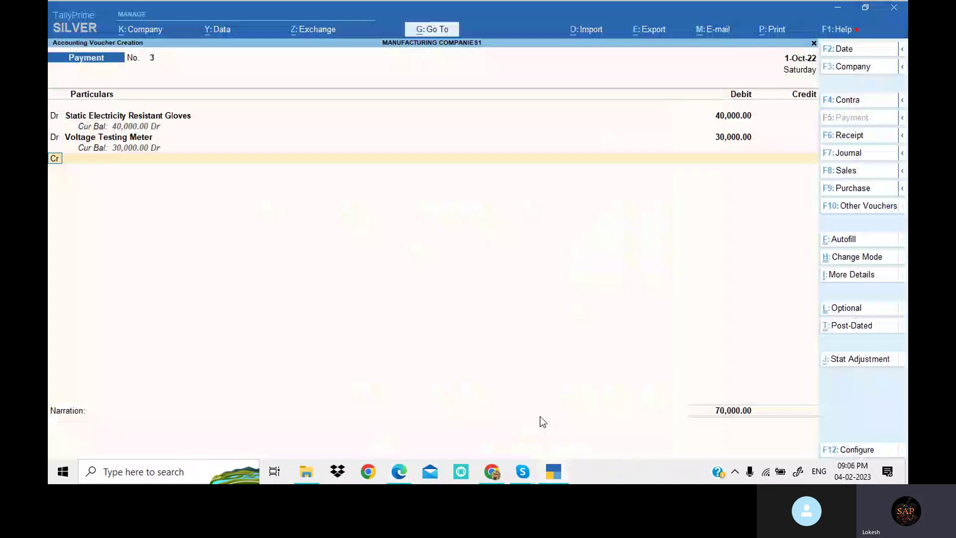
# Create the Electrical Fittings ledger under Fixed Assets.
pyautogui.hotkey('alt', 'Tab')
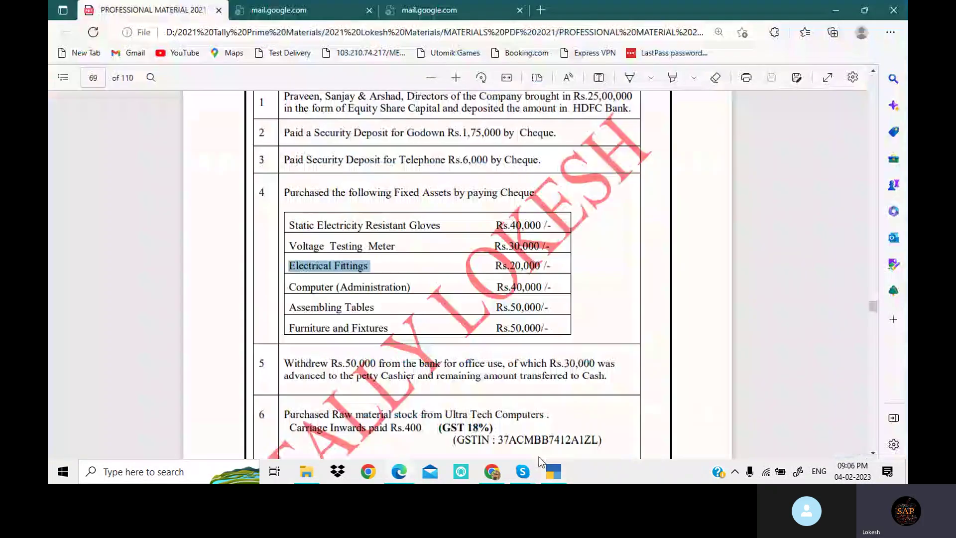
pyautogui.hotkey('alt', 'Tab')
pyautogui.hotkey('alt', 'c')
pyautogui.write('Electrical Fittings')
pyautogui.press('Return')
pyautogui.press('Return')
pyautogui.press('Return')
pyautogui.press('Return')
pyautogui.press('Return')
pyautogui.press('Return')
pyautogui.press('Return')
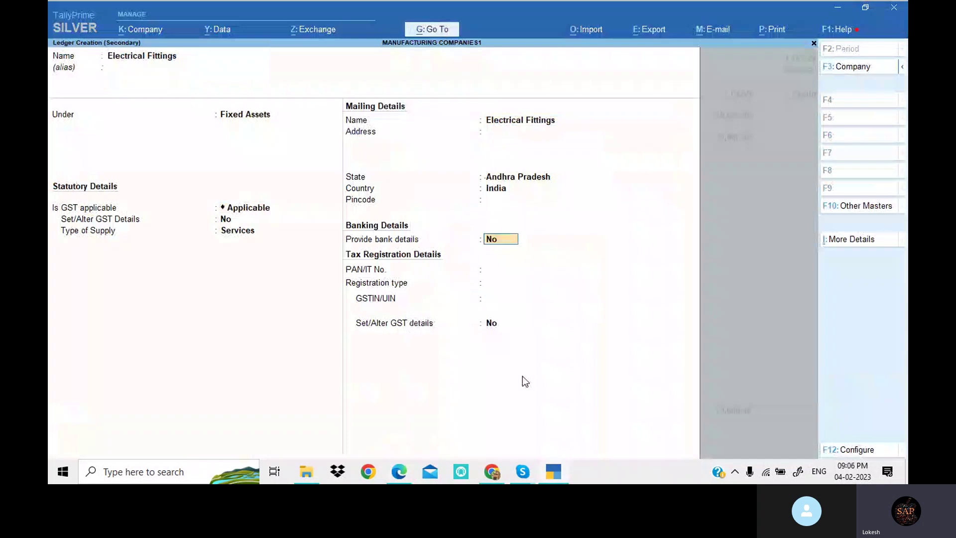
pyautogui.hotkey('ctrl', 'a')
pyautogui.press('ctrl')
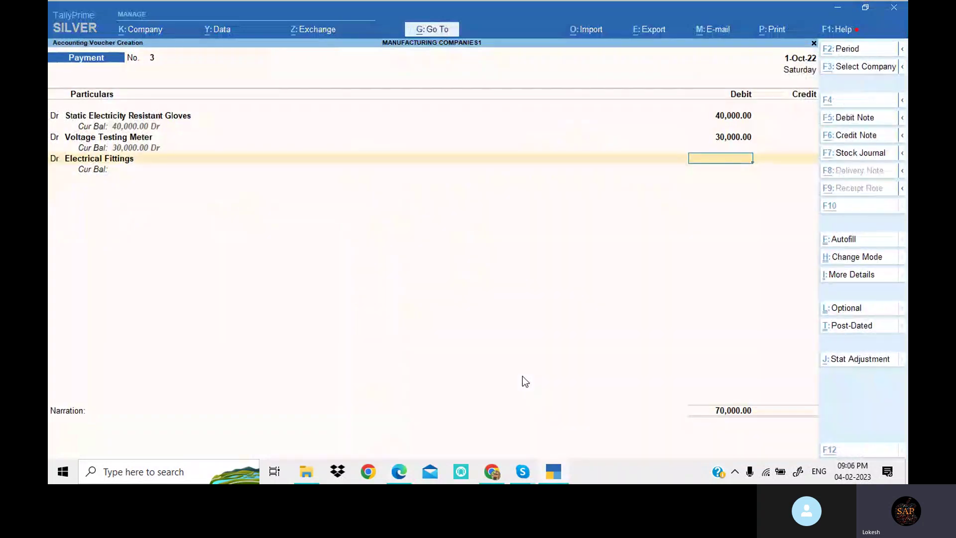
pyautogui.hotkey('alt', 'Tab')
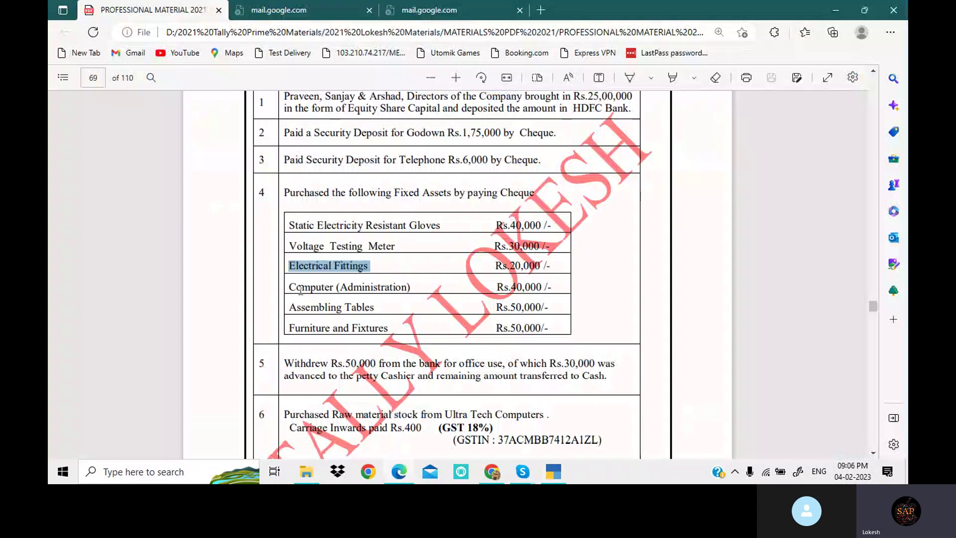
# Create the Computer (Administration) fixed-asset ledger and debit it 40,000.
pyautogui.moveTo(290, 288); pyautogui.dragTo(418, 292)
pyautogui.hotkey('ctrl', 'c')
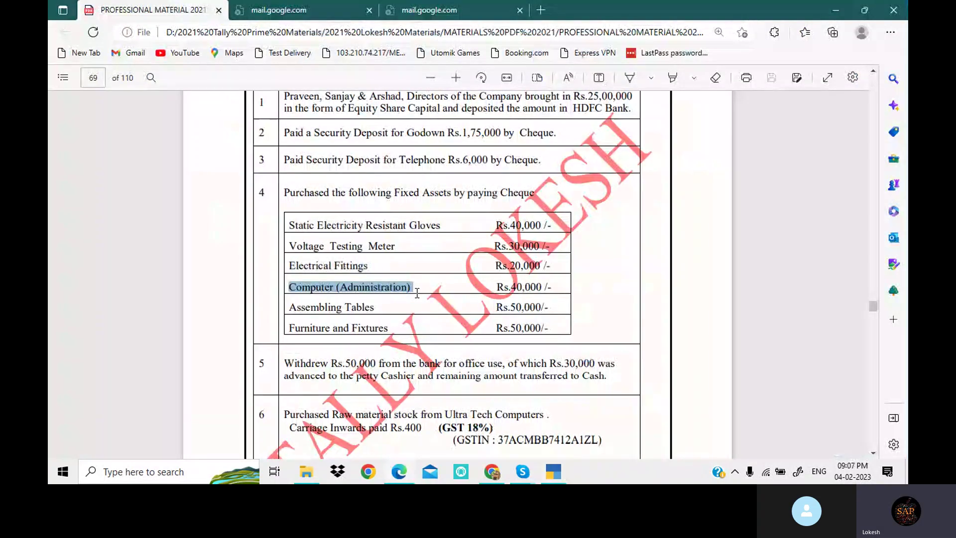
pyautogui.click(554, 471)
pyautogui.hotkey('ctrl', 'v')
pyautogui.press('Return')
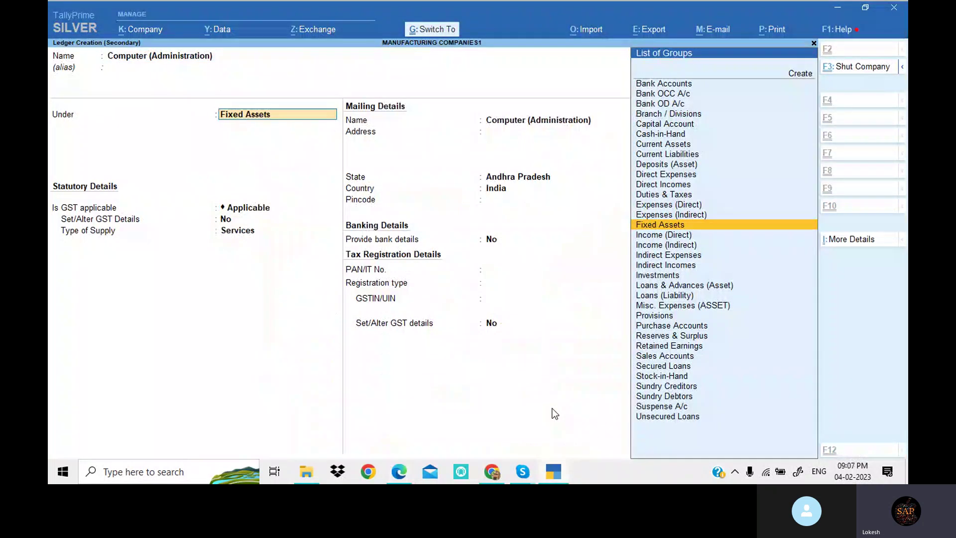
pyautogui.hotkey('ctrl', 'a')
pyautogui.hotkey('alt', 'Tab')
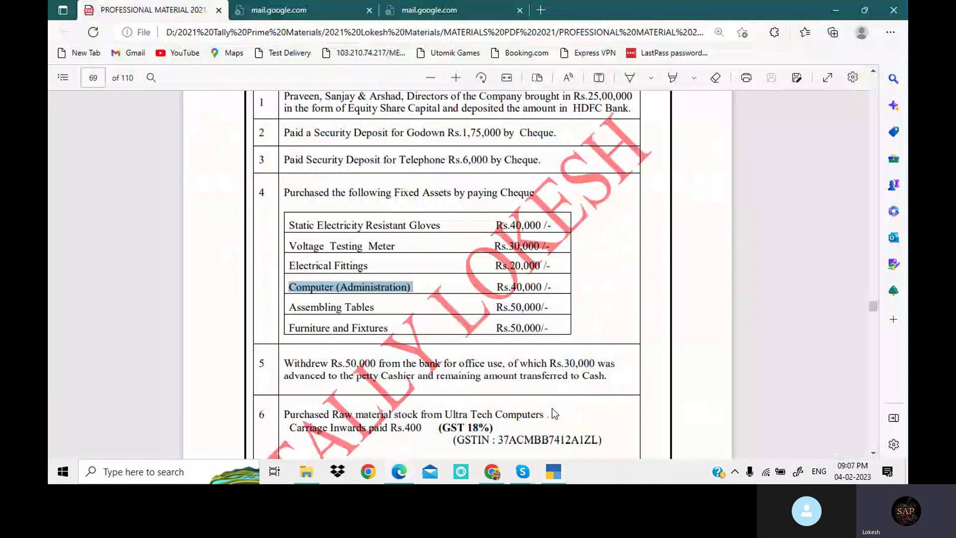
pyautogui.hotkey('alt', 'Tab')
pyautogui.write('40000')
pyautogui.press('Return')
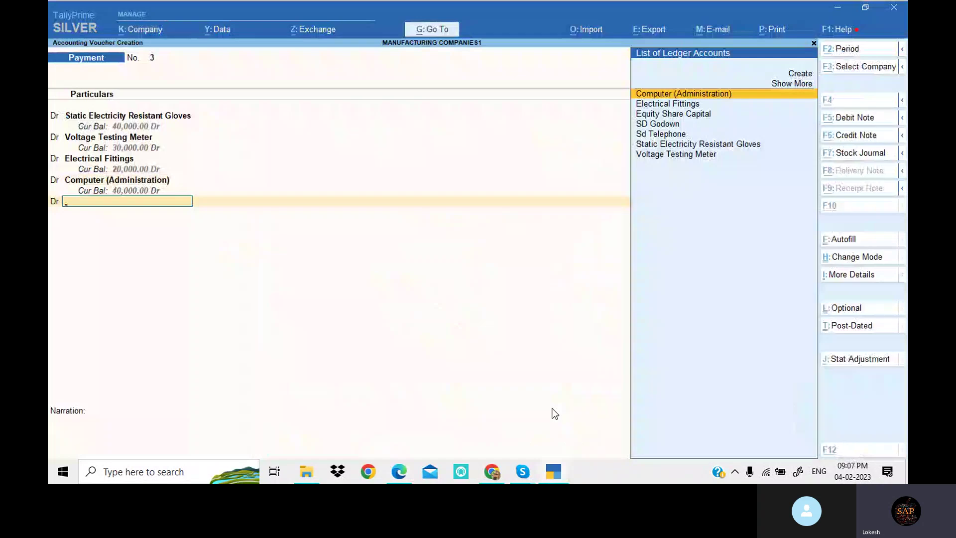
# Create the Assembling Tables ledger under Fixed Assets and debit it 50,000.
pyautogui.hotkey('alt', 'c')
pyautogui.hotkey('alt', 'Tab')
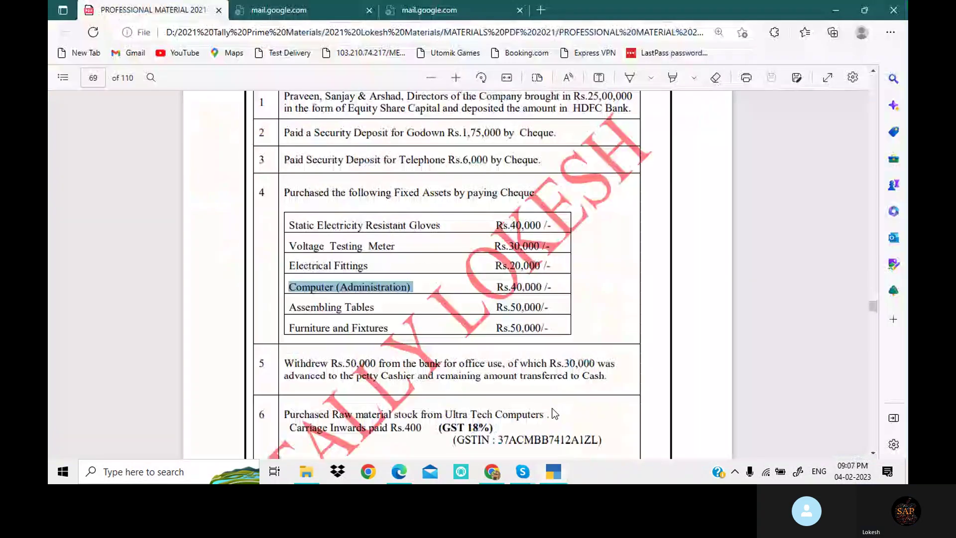
pyautogui.moveTo(289, 307); pyautogui.dragTo(375, 307)
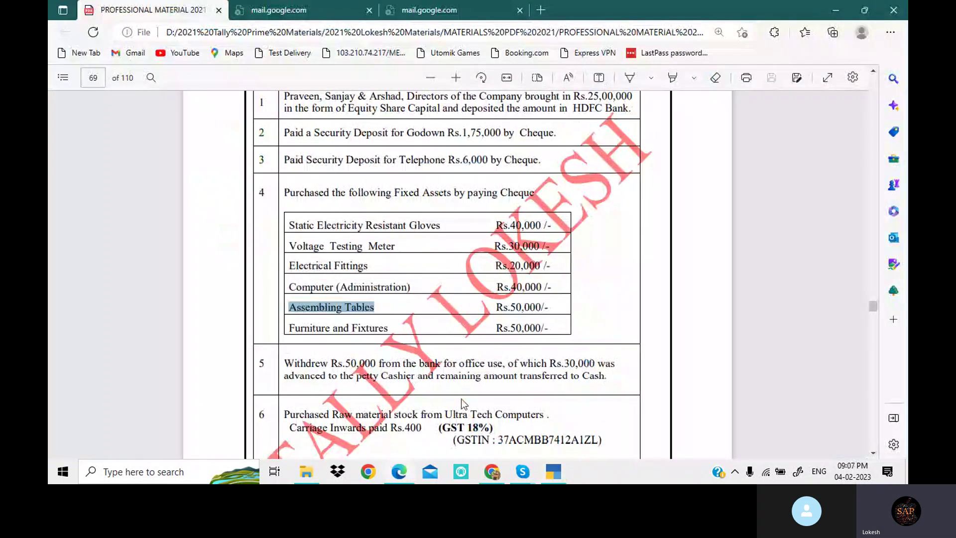
pyautogui.click(561, 472)
pyautogui.hotkey('ctrl', 'alt', 'v')
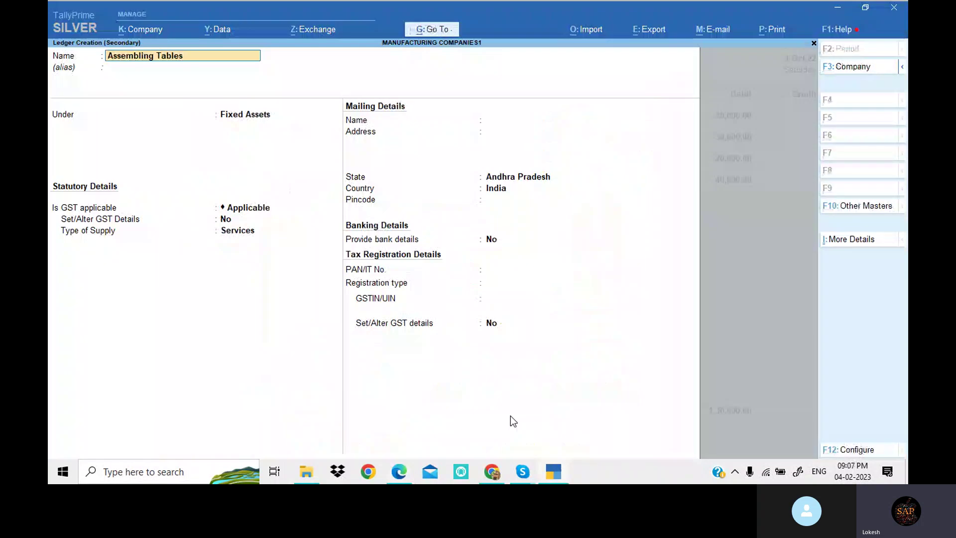
pyautogui.press('Return')
pyautogui.press('Return')
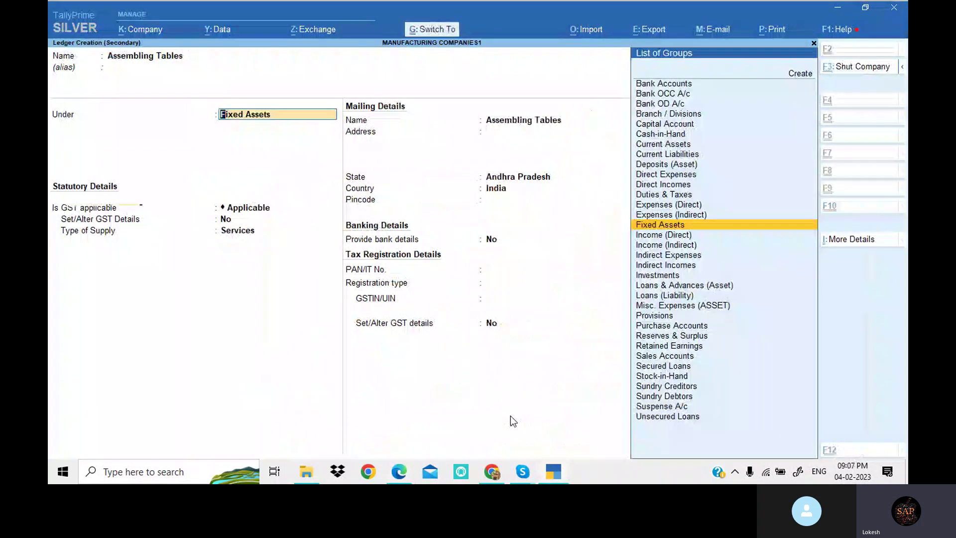
pyautogui.hotkey('ctrl', 'a')
pyautogui.hotkey('alt', 'Tab')
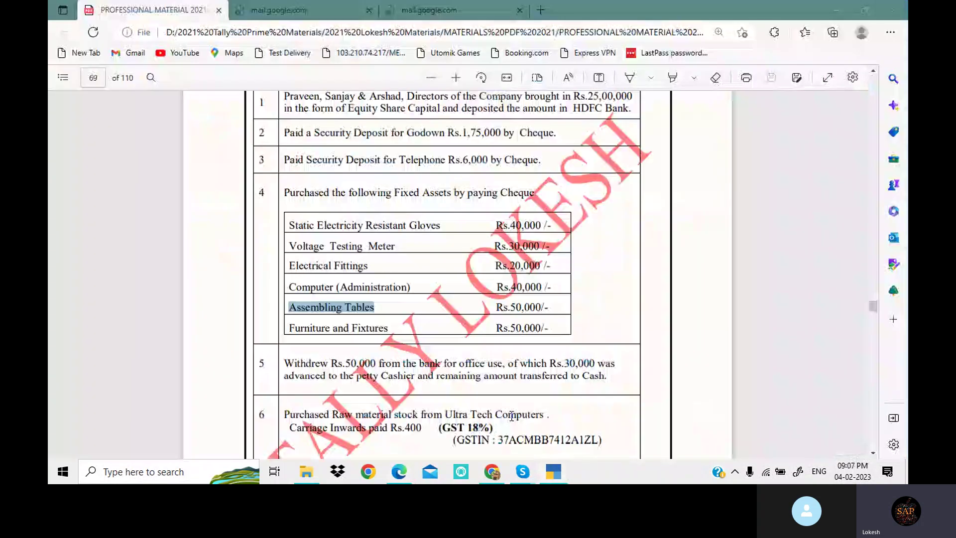
pyautogui.hotkey('alt', 'Tab')
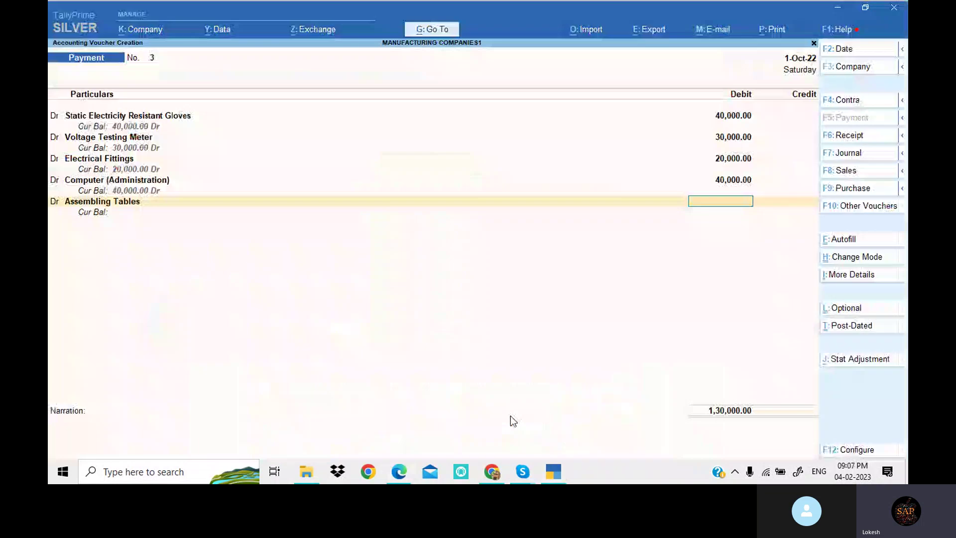
pyautogui.press('Return')
# Add a Furniture and Fixtures ledger line, taking its name from the exercise sheet.
pyautogui.hotkey('alt', 'c')
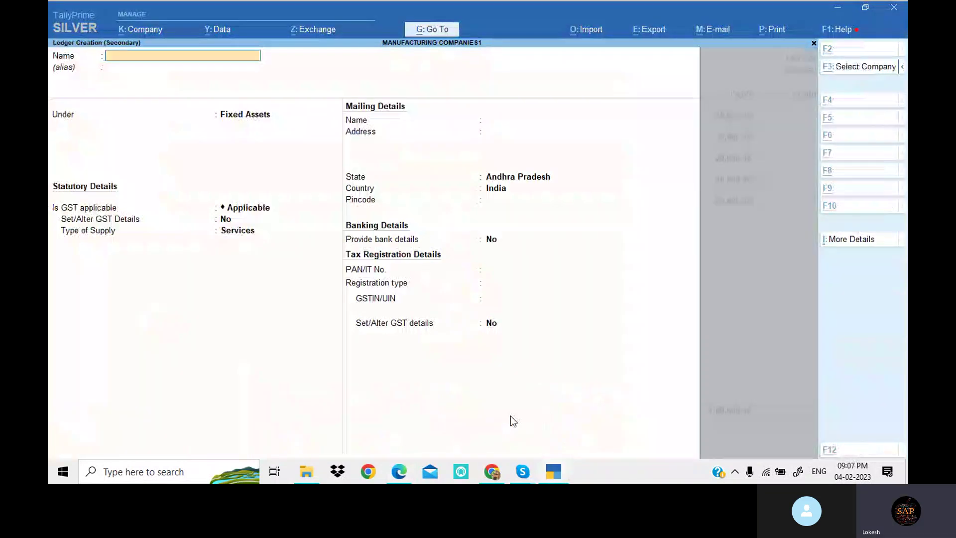
pyautogui.hotkey('alt', 'Tab')
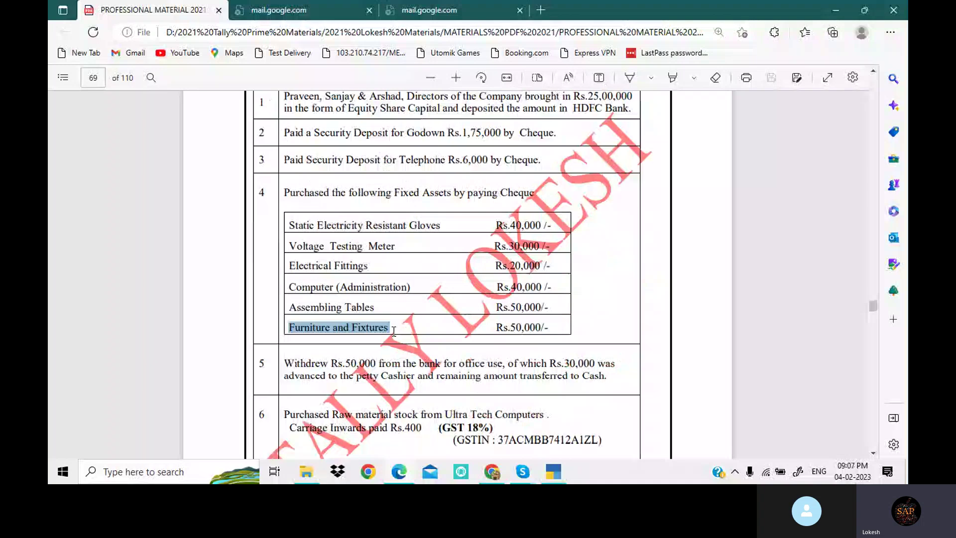
pyautogui.hotkey('alt', 'Tab')
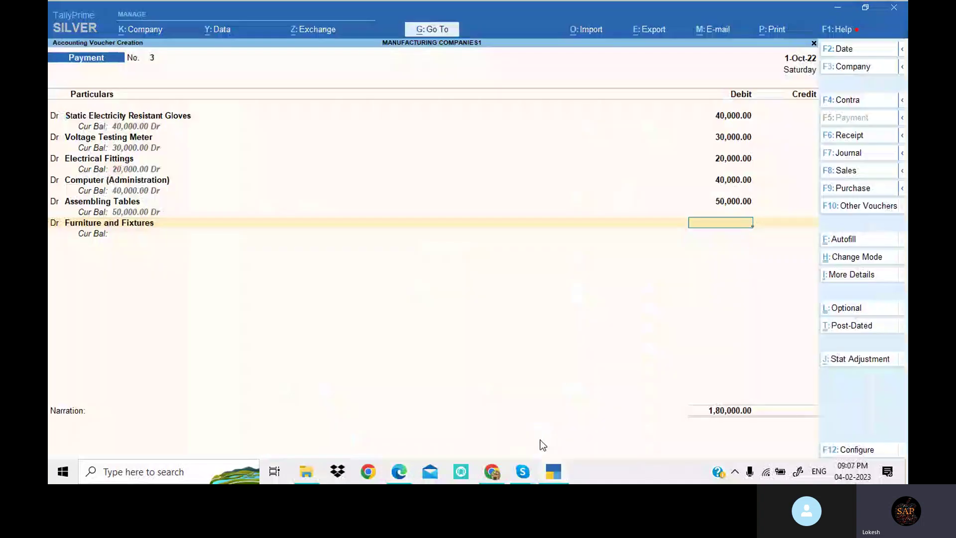
pyautogui.hotkey('alt', 'Tab')
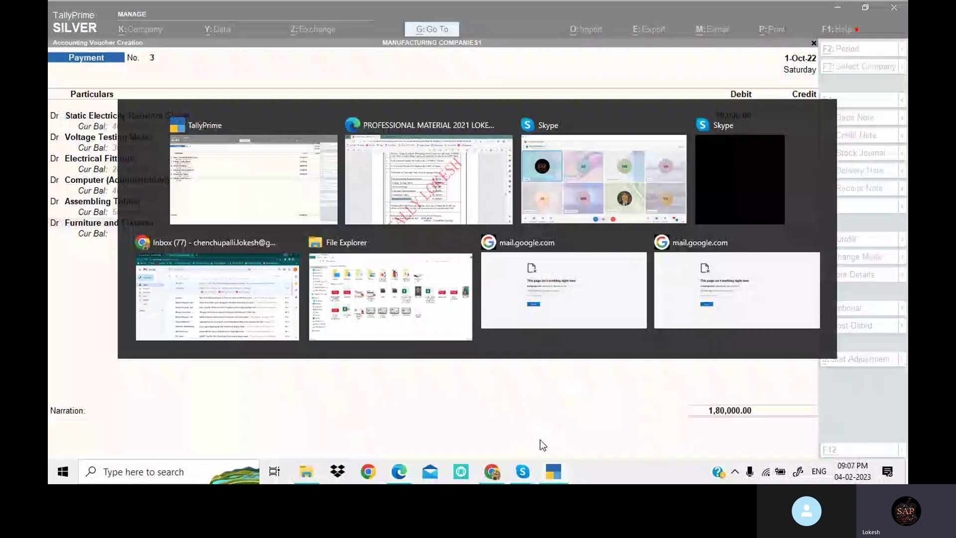
# Credit HDFC Bank for the 2,30,000 total as a Cheque and save Payment No. 3.
pyautogui.hotkey('alt', 'Tab')
pyautogui.press('Return')
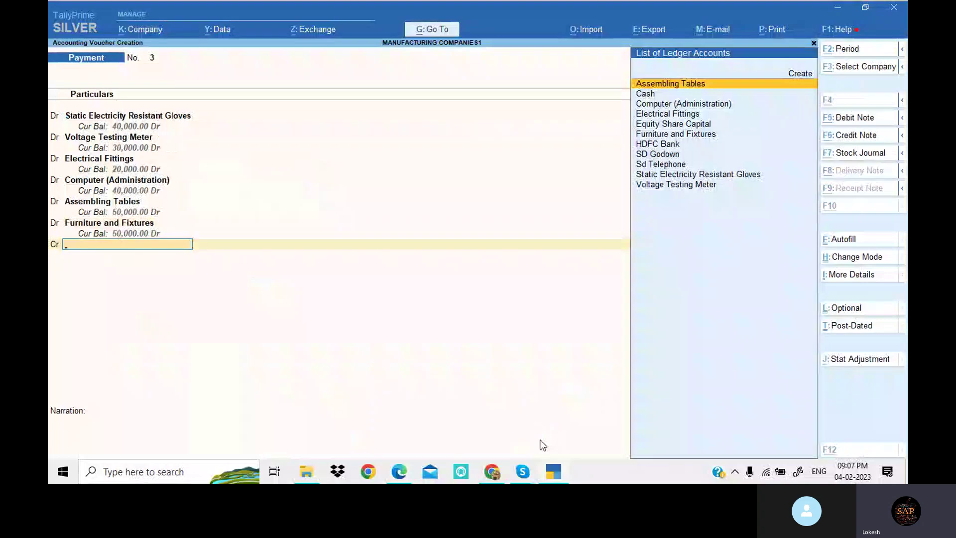
pyautogui.hotkey('alt', 'Tab')
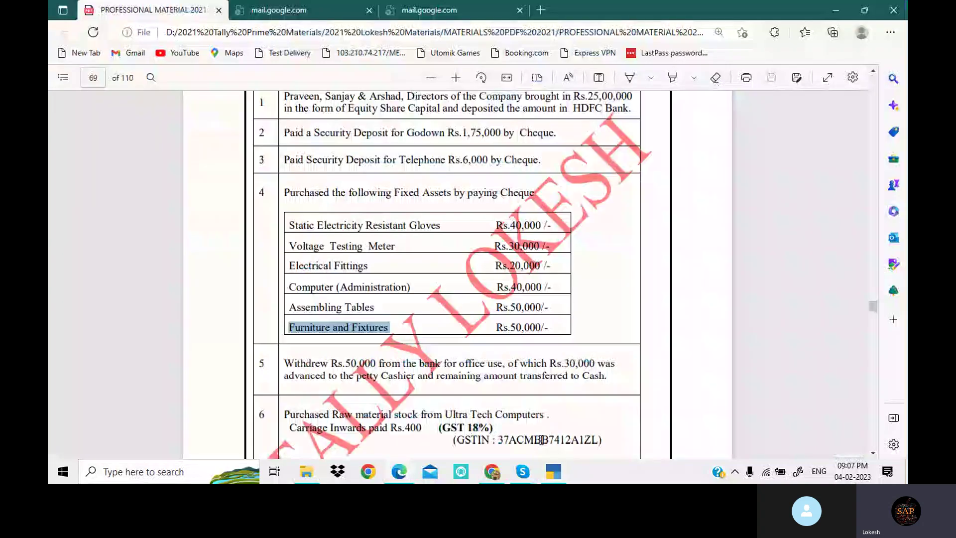
pyautogui.hotkey('alt', 'Tab')
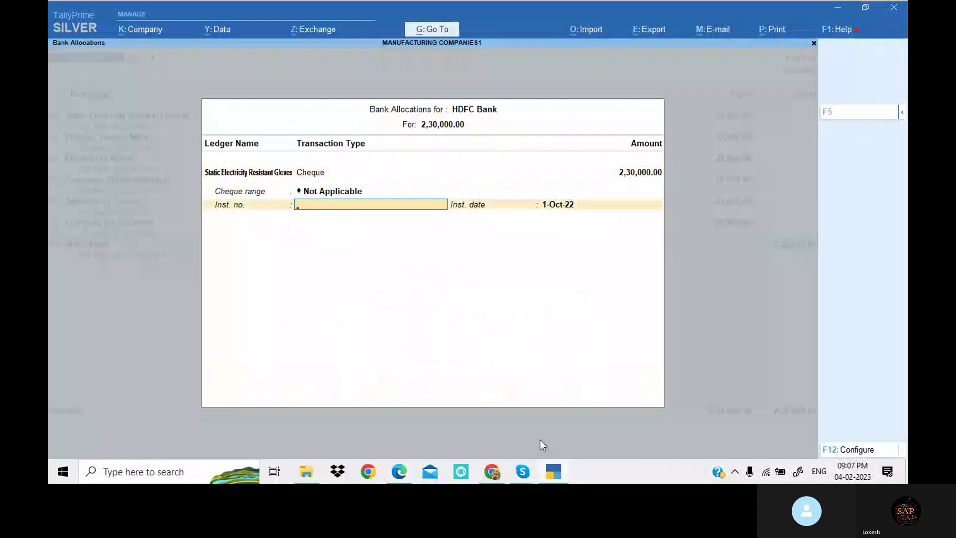
pyautogui.press('Return')
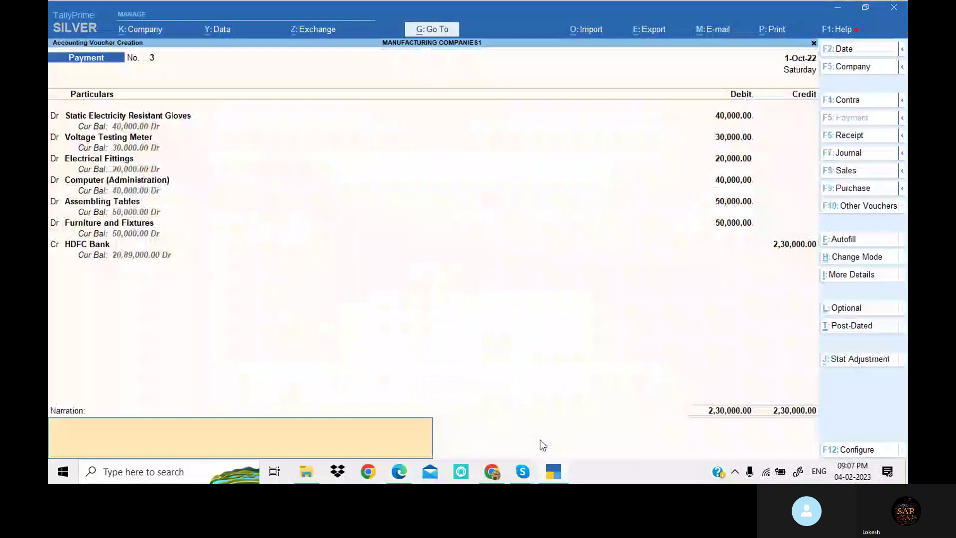
pyautogui.press('Return')
pyautogui.press('Return')
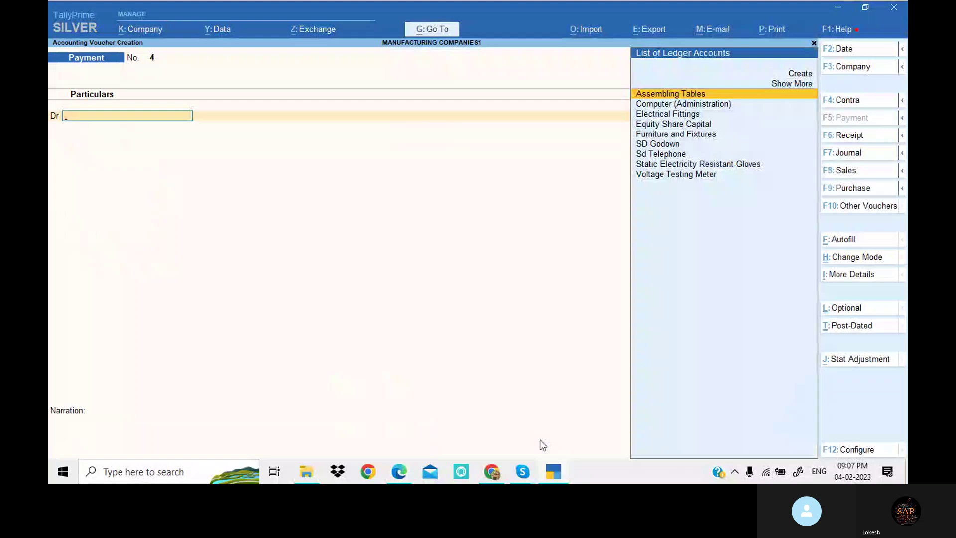
# Read the next transaction in the PDF and switch the voucher type to Contra.
pyautogui.hotkey('alt', 'Tab')
pyautogui.scroll(-2, 541, 440)
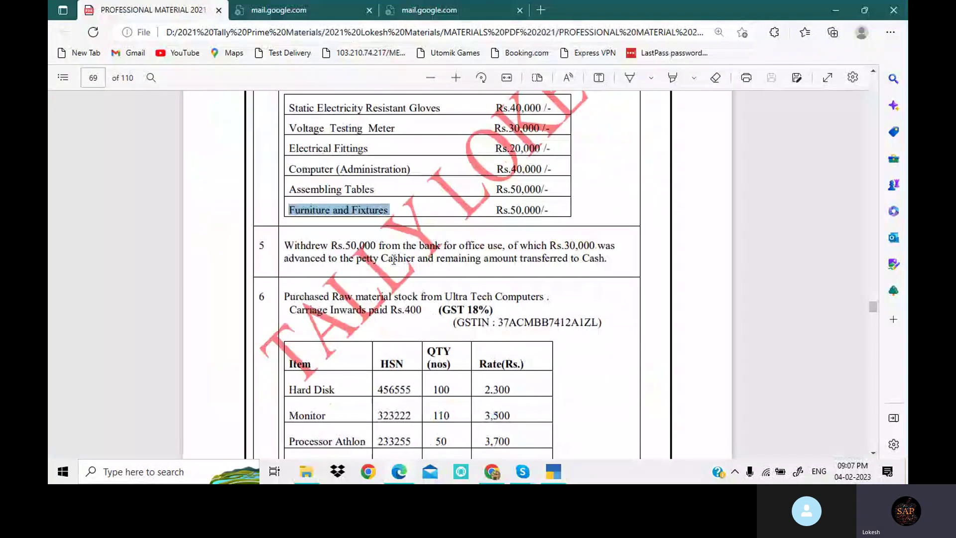
pyautogui.hotkey('alt', 'Tab')
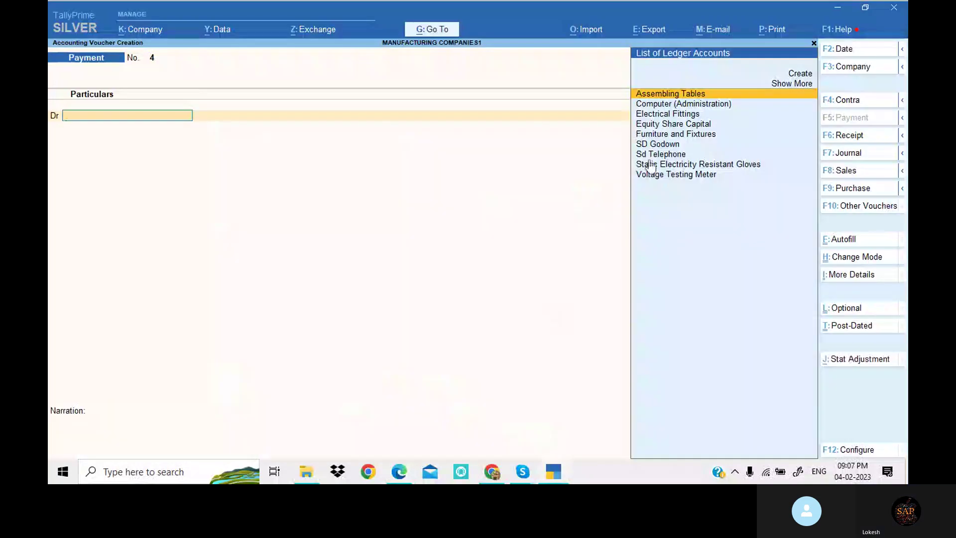
pyautogui.click(847, 101)
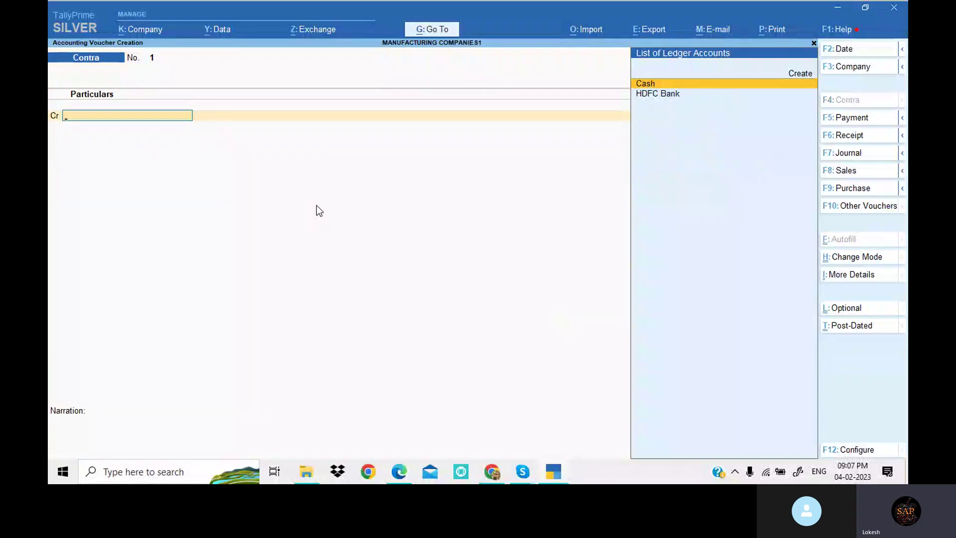
# Credit HDFC Bank 80,000 in Contra No. 1 and accept its bank allocation.
pyautogui.hotkey('alt', 'Tab')
pyautogui.hotkey('alt', 'Tab')
pyautogui.press('Down')
pyautogui.press('Return')
pyautogui.write('8')
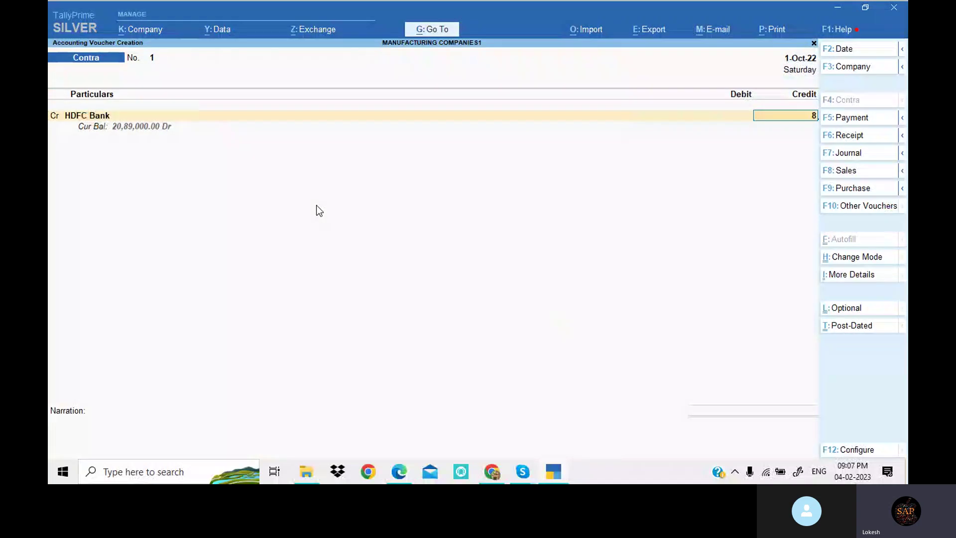
pyautogui.write('0,000')
pyautogui.press('Return')
pyautogui.press('Return')
pyautogui.press('Return')
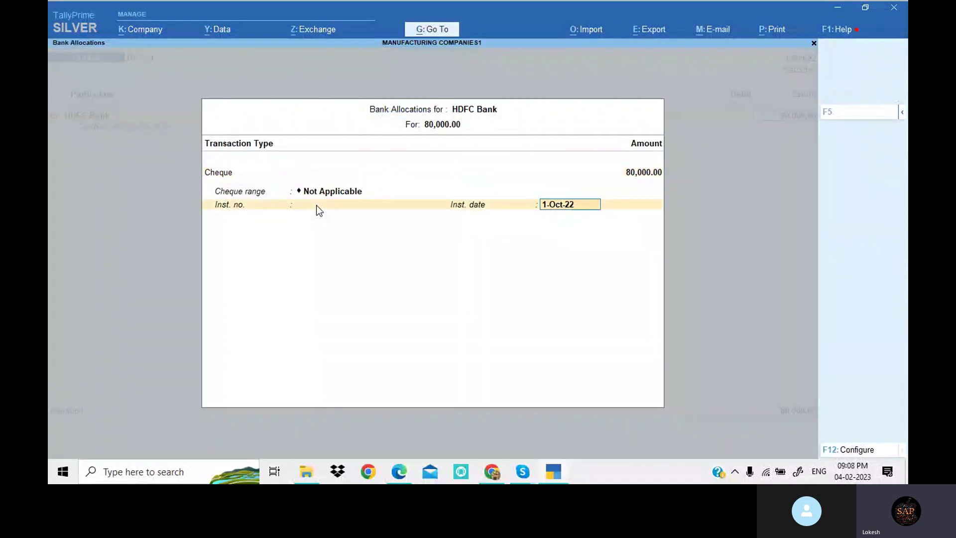
pyautogui.press('Return')
pyautogui.press('Return')
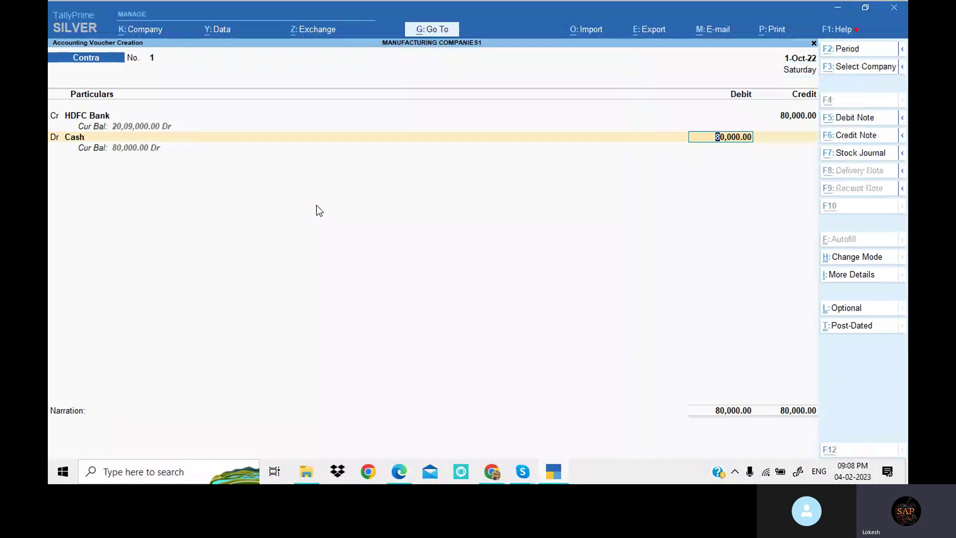
# Debit Cash 50,000 on the contra voucher.
pyautogui.hotkey('alt', 'Tab')
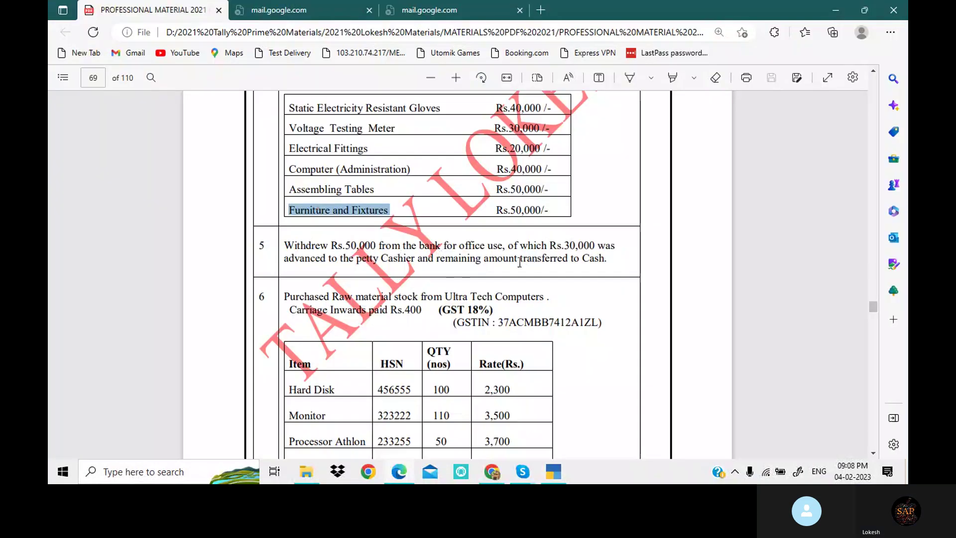
pyautogui.hotkey('alt', 'Tab')
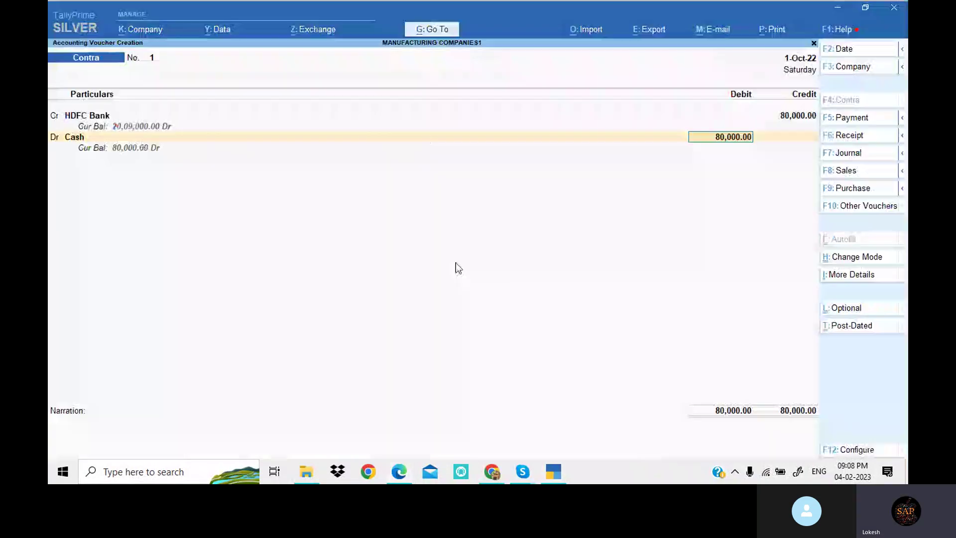
pyautogui.write('50000')
pyautogui.press('Return')
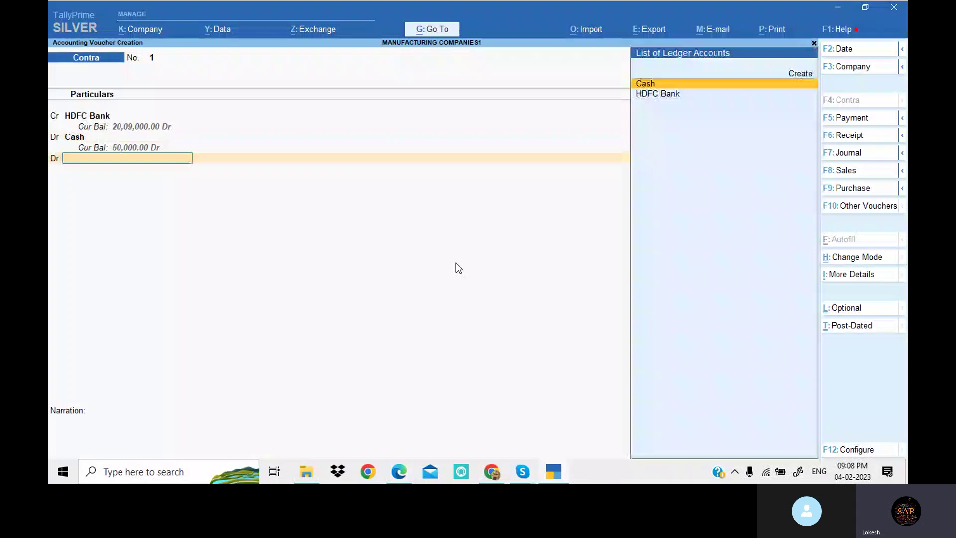
# Create a new 'Petty cash' ledger under Cash-in-Hand for the remaining debit.
pyautogui.hotkey('alt', 'c')
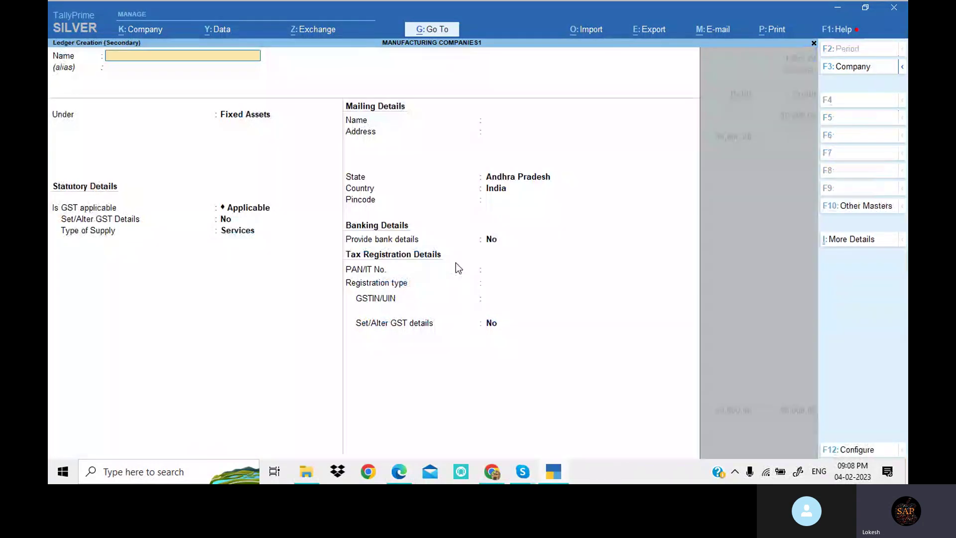
pyautogui.write('Petty cash')
pyautogui.press('Return')
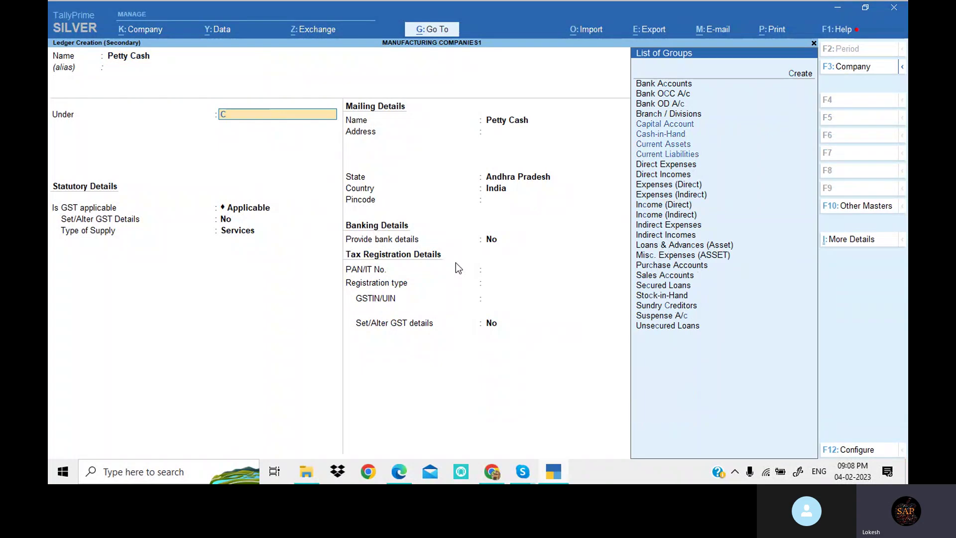
pyautogui.write('cash')
pyautogui.press('Return')
pyautogui.press('Return')
pyautogui.press('Return')
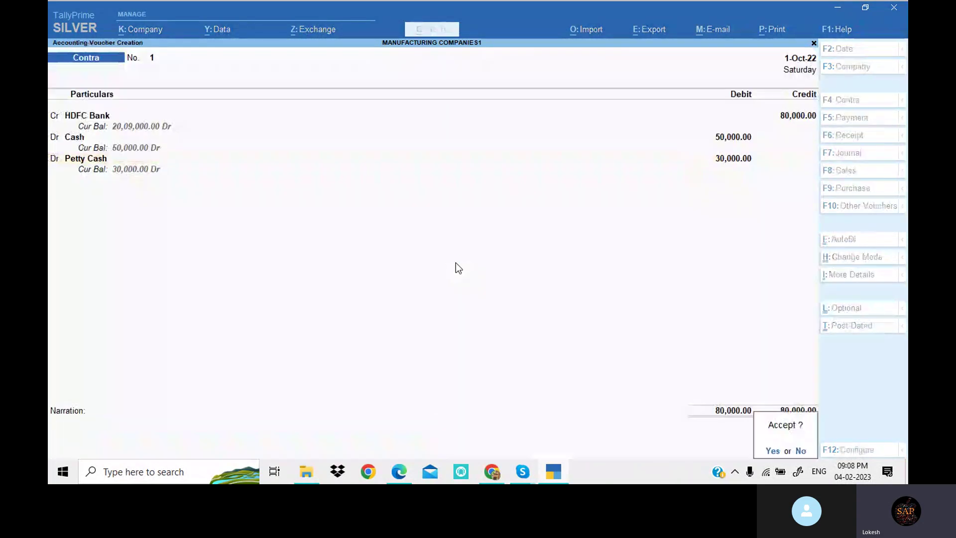
pyautogui.press('Return')
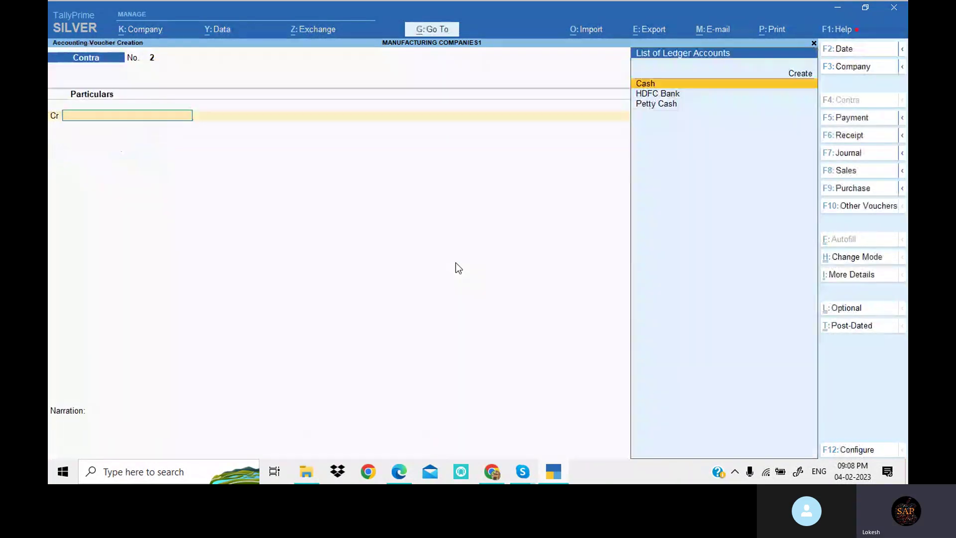
# Start a purchase voucher and create a party ledger named Ultra Tech Computers, copied from the PDF.
pyautogui.press('alt')
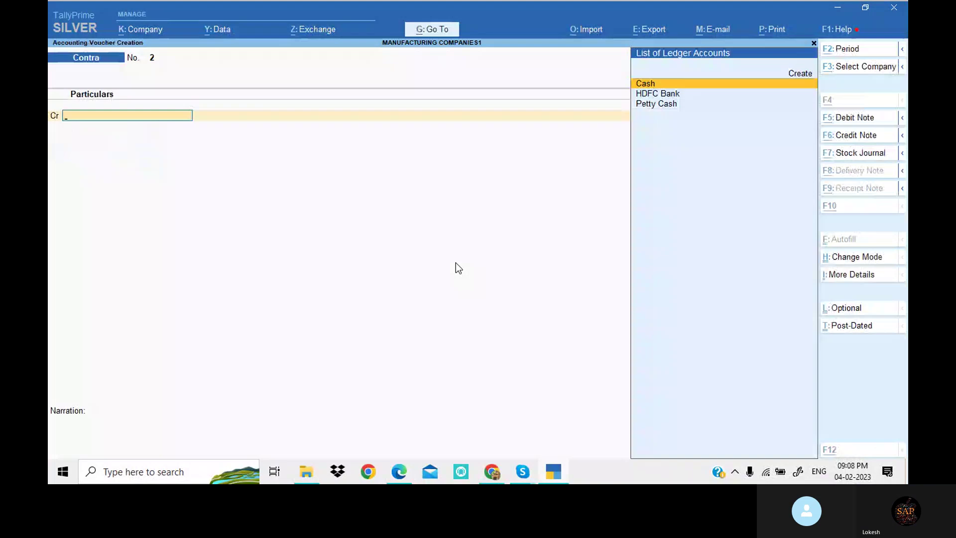
pyautogui.hotkey('alt', 'Tab')
pyautogui.hotkey('alt', 'Tab')
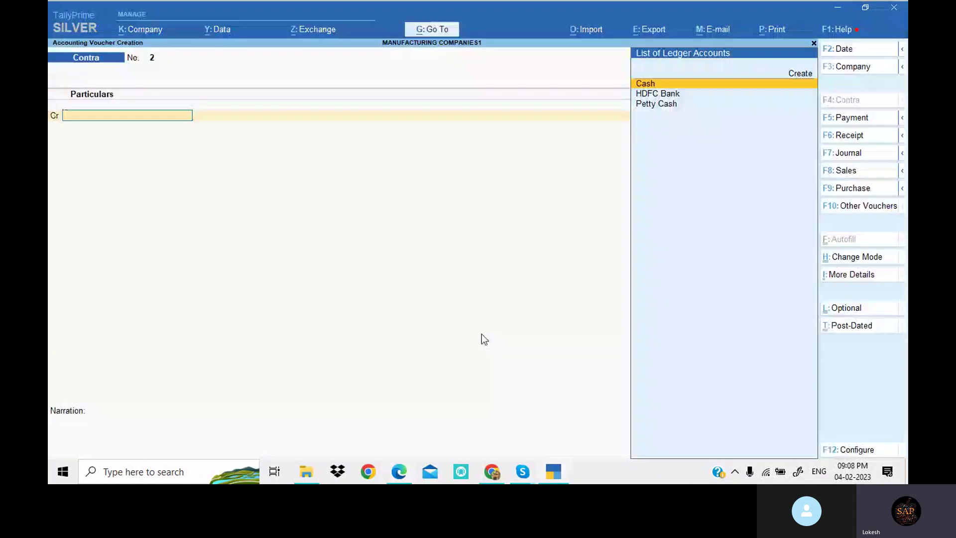
pyautogui.click(870, 189)
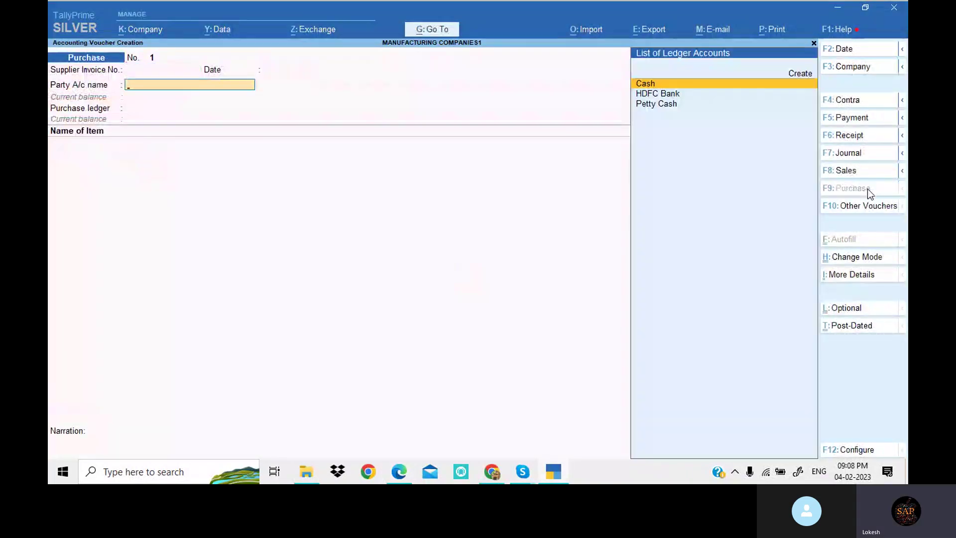
pyautogui.hotkey('alt', 'c')
pyautogui.hotkey('alt', 'Tab')
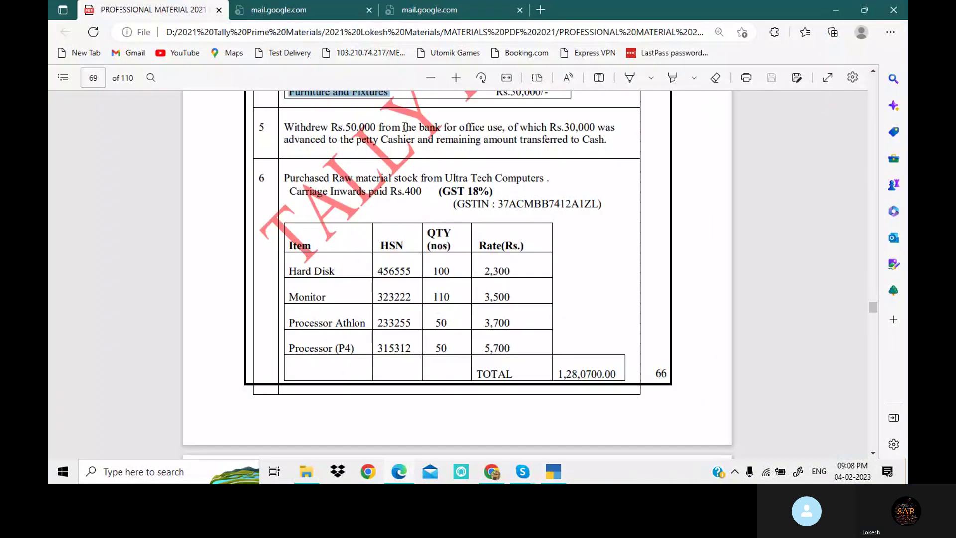
pyautogui.moveTo(445, 177); pyautogui.dragTo(541, 182)
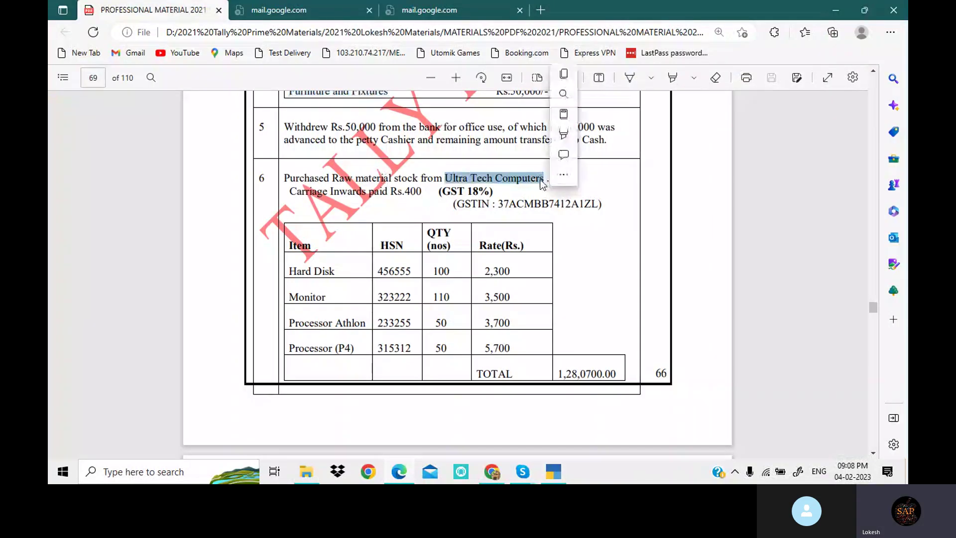
pyautogui.click(553, 470)
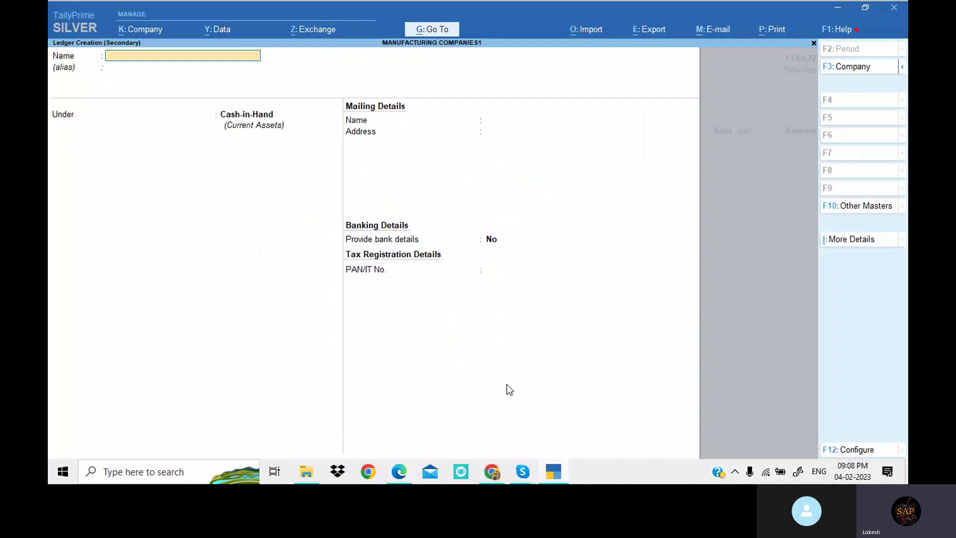
pyautogui.hotkey('ctrl', 'alt', 'v')
# Place Ultra Tech Computers under Sundry Creditors, add its GSTIN, and save the ledger.
pyautogui.press('Return')
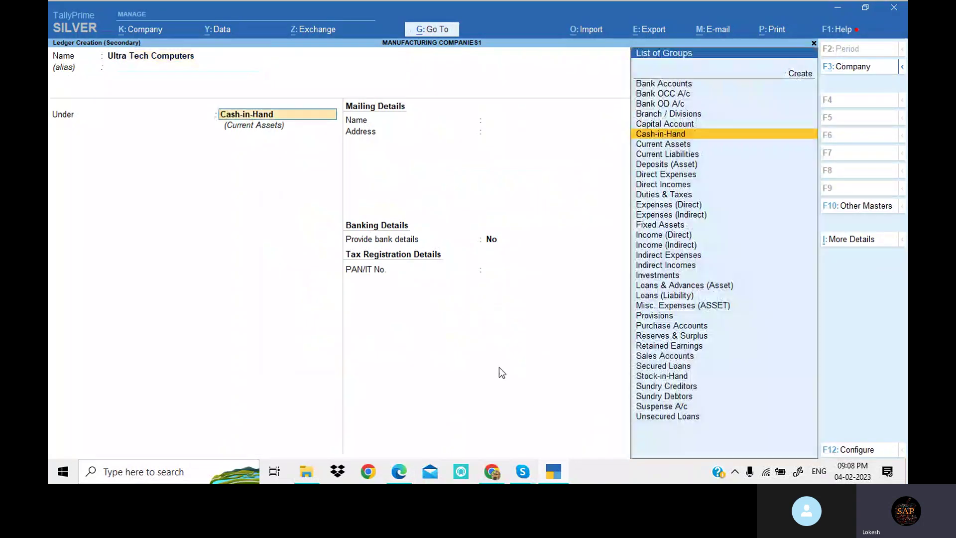
pyautogui.write('Sun')
pyautogui.press('Return')
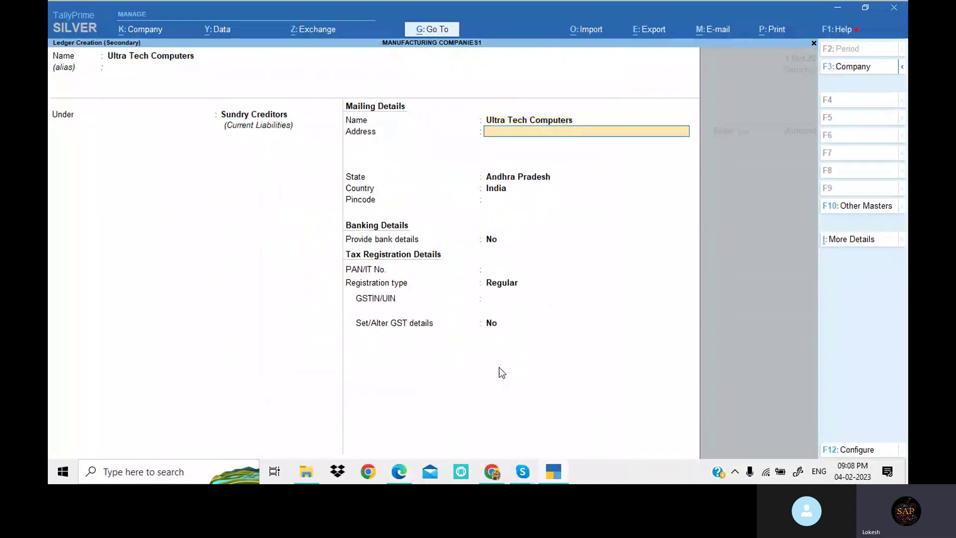
pyautogui.press('Return')
pyautogui.press('Return')
pyautogui.press('Return')
pyautogui.press('Return')
pyautogui.press('Return')
pyautogui.press('Return')
pyautogui.press('Return')
pyautogui.press('Return')
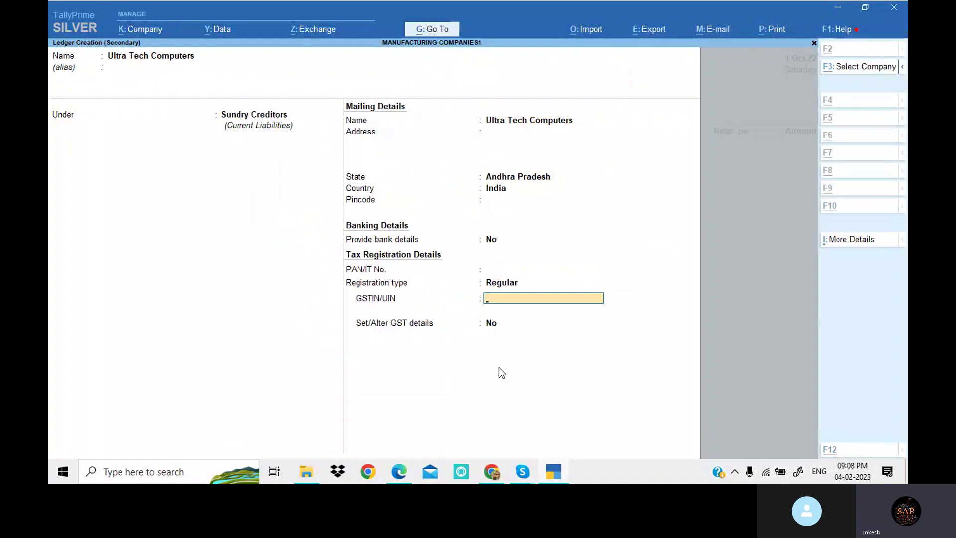
pyautogui.hotkey('alt', 'Tab')
pyautogui.hotkey('alt', 'Tab')
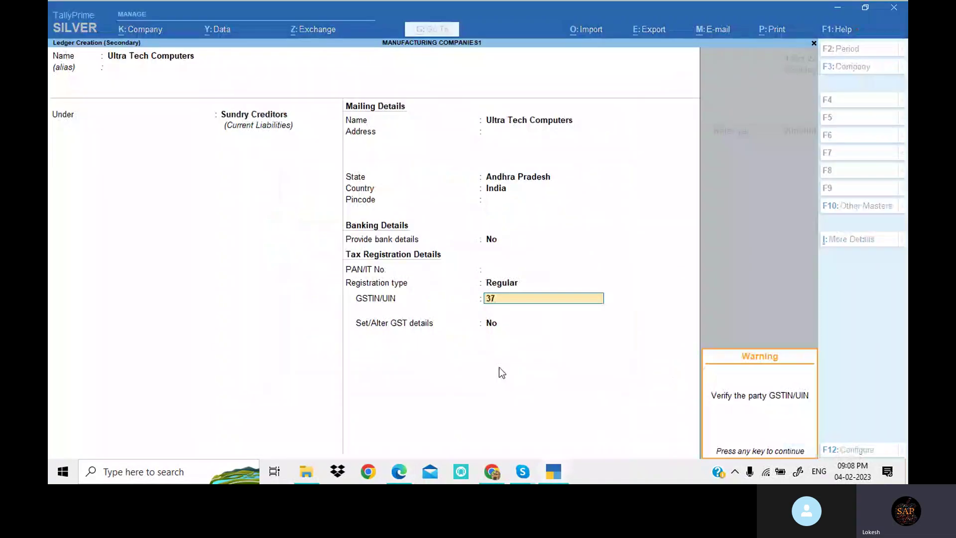
pyautogui.press('Return')
pyautogui.press('Return')
pyautogui.hotkey('ctrl', 'a')
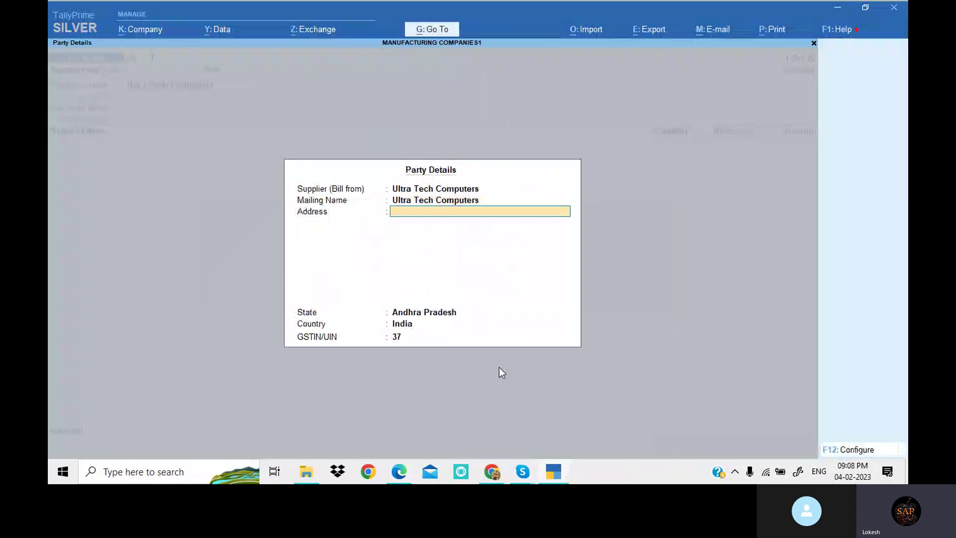
pyautogui.press('Return')
pyautogui.press('Return')
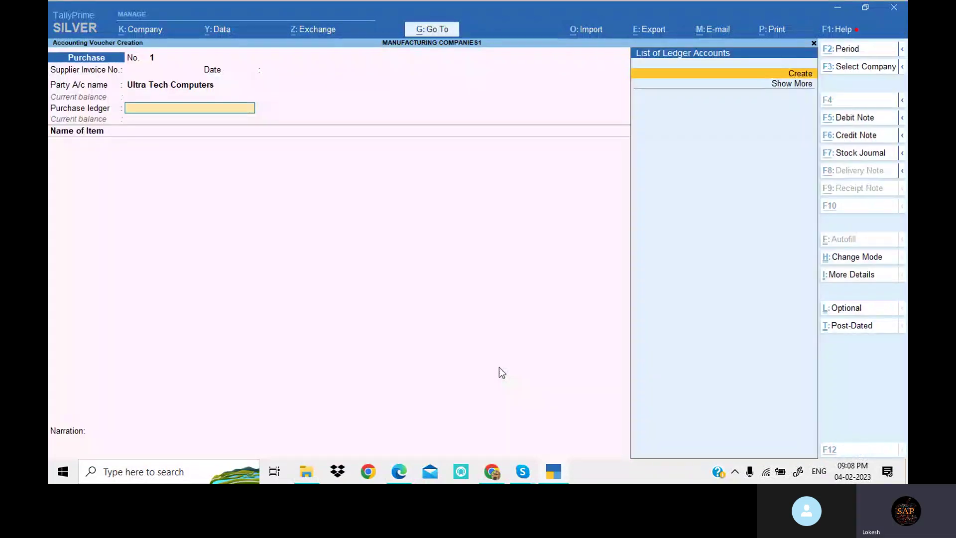
# Create a 'Purchase' ledger under Purchase Accounts with supply type Goods for the voucher.
pyautogui.hotkey('alt', 'c')
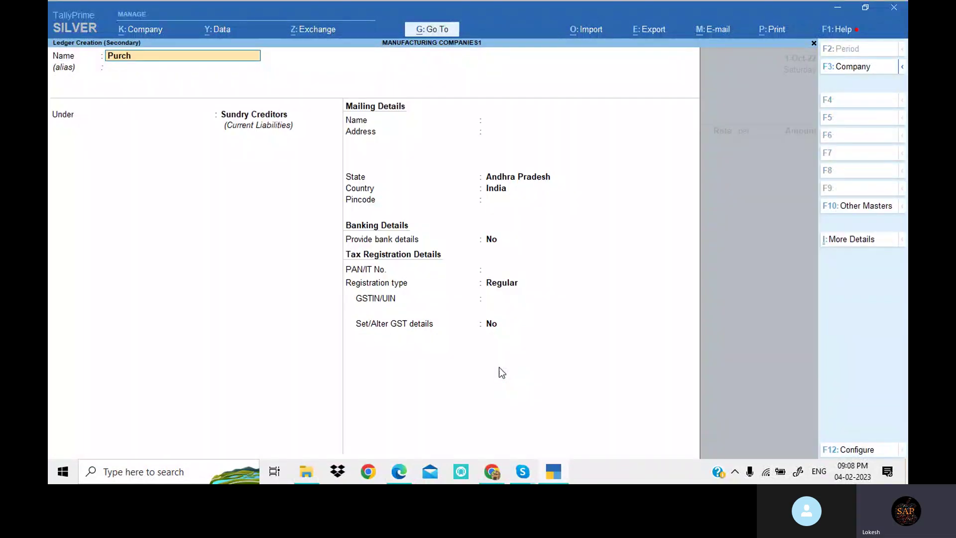
pyautogui.write('Purchase')
pyautogui.press('Return')
pyautogui.write('pu')
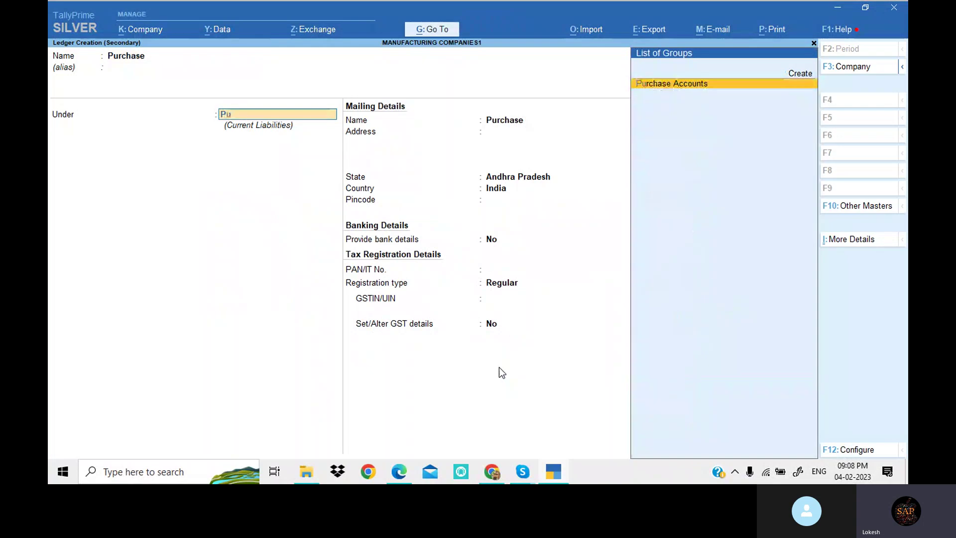
pyautogui.press('Return')
pyautogui.press('Return')
pyautogui.press('Return')
pyautogui.press('Return')
pyautogui.press('Up')
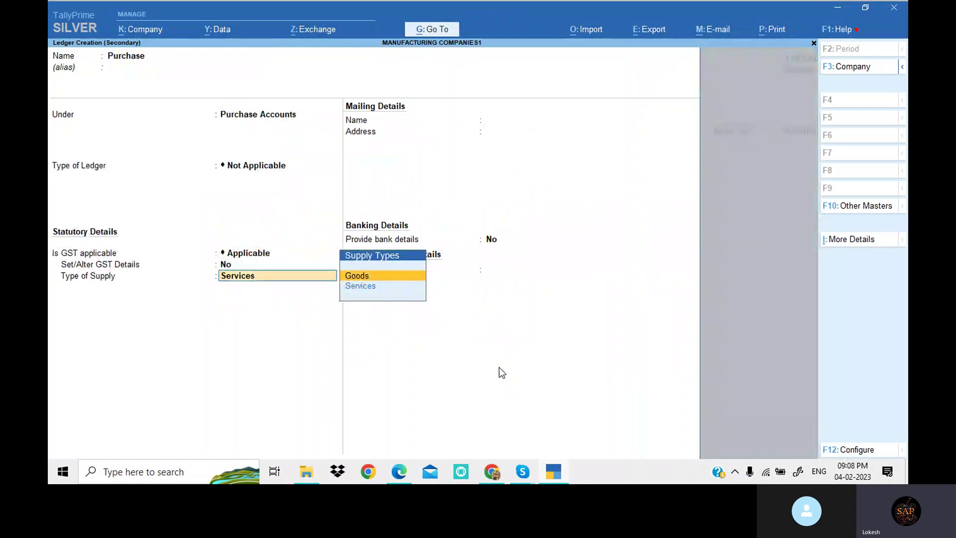
pyautogui.press('Return')
pyautogui.press('Return')
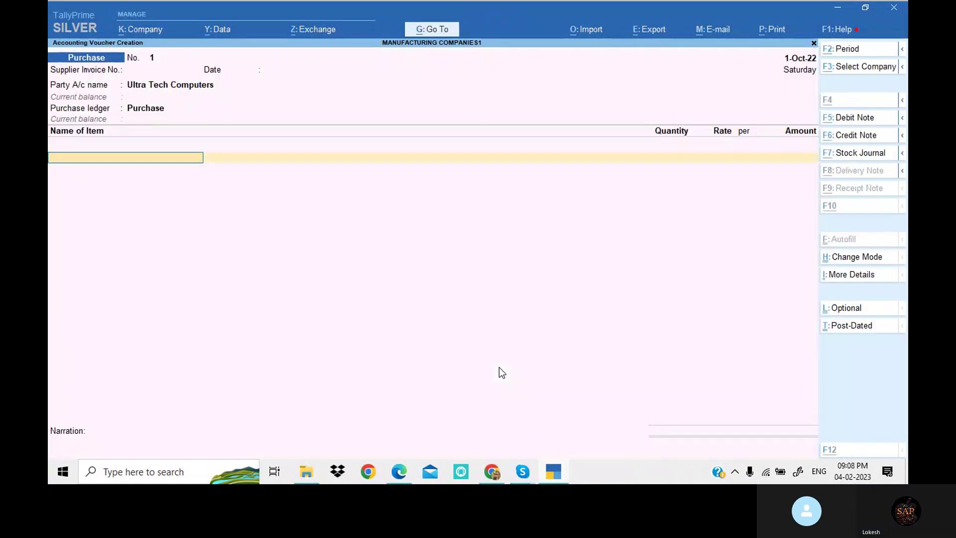
pyautogui.hotkey('alt', 'c')
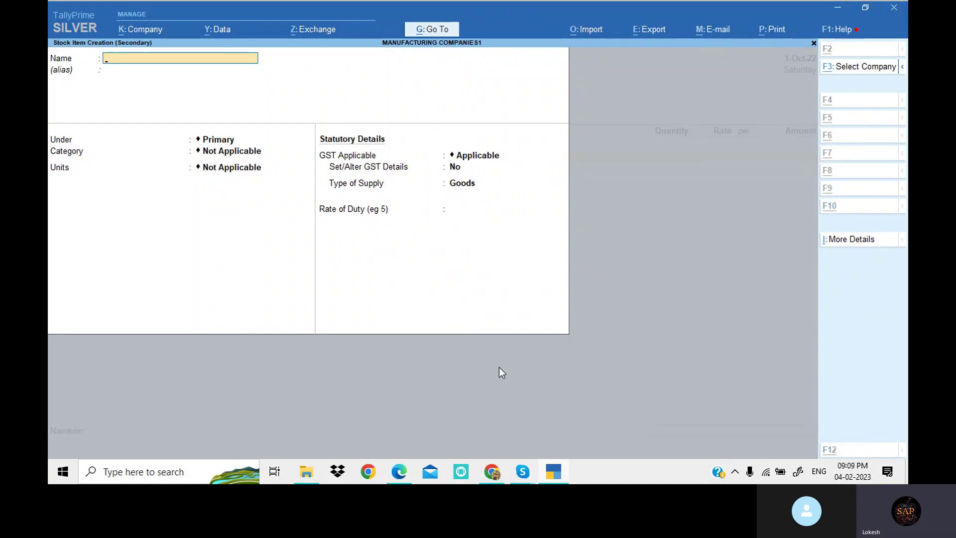
# Name the new stock item Hard Disk, pasted from the exercise PDF.
pyautogui.hotkey('alt', 'Tab')
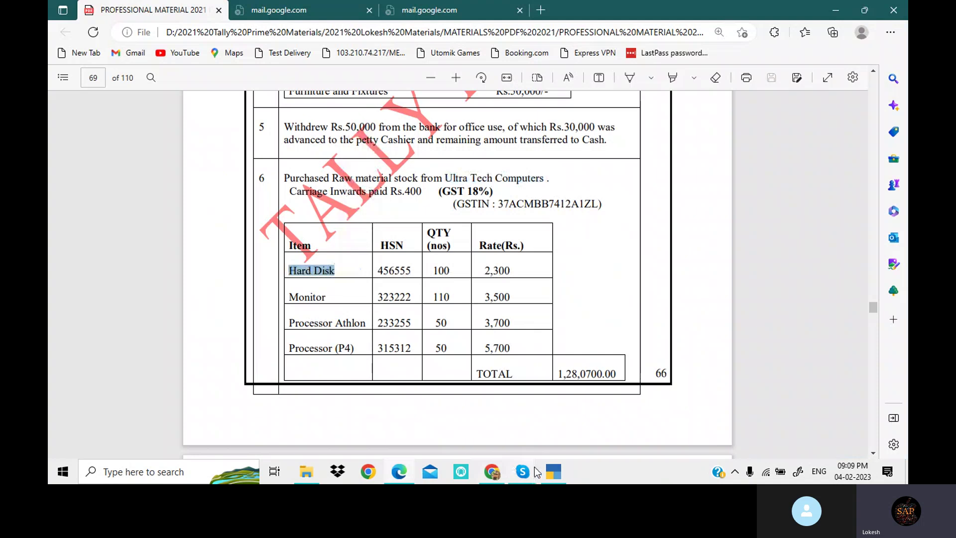
pyautogui.click(553, 471)
pyautogui.write('Hard Disk')
pyautogui.press('Return')
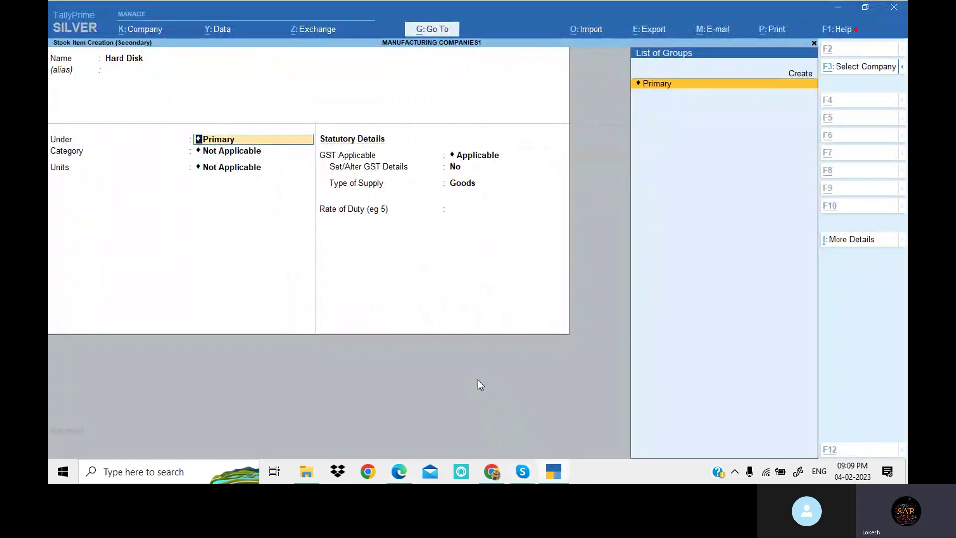
# Create a 'Raw material' stock group under Primary and assign Hard Disk to it.
pyautogui.hotkey('alt', 'Tab')
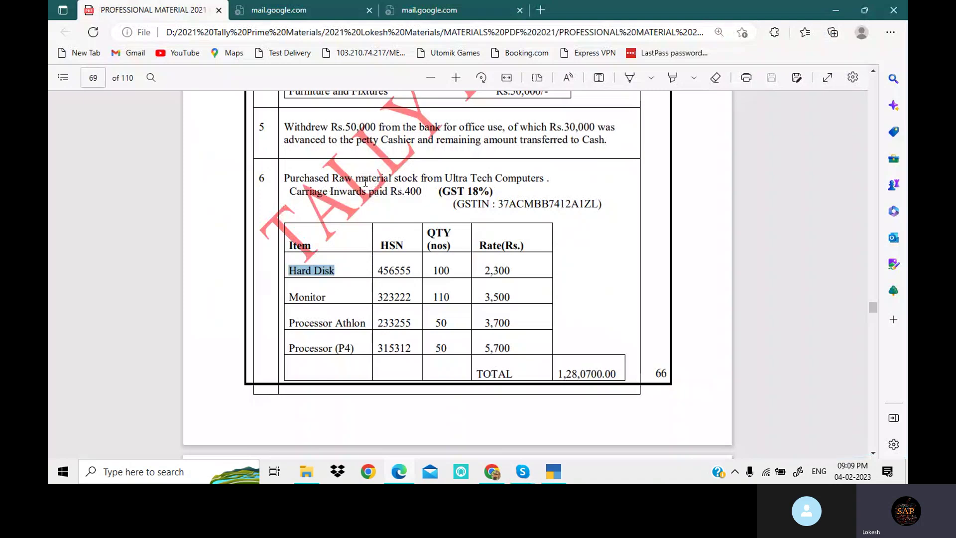
pyautogui.moveTo(332, 178); pyautogui.dragTo(392, 179)
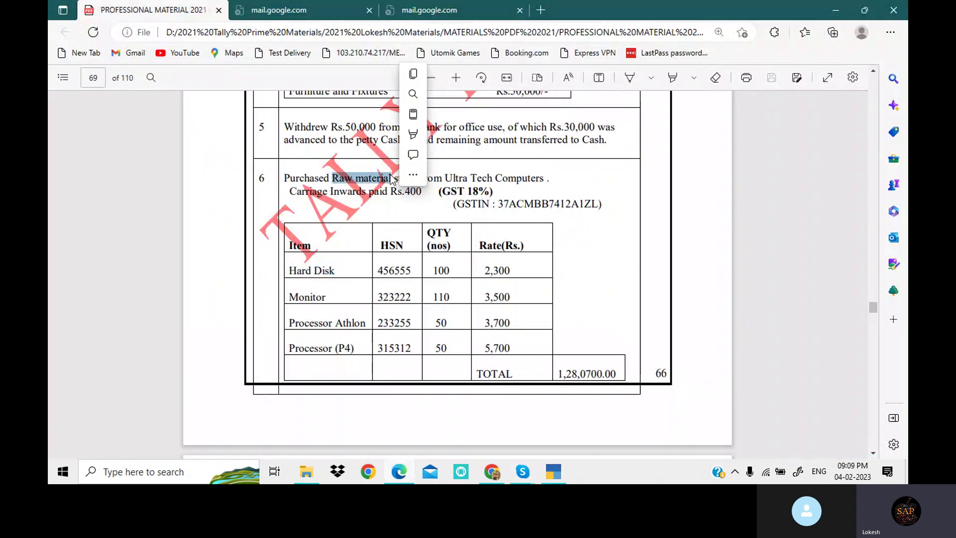
pyautogui.hotkey('ctrl', 'c')
pyautogui.hotkey('alt', 'Tab')
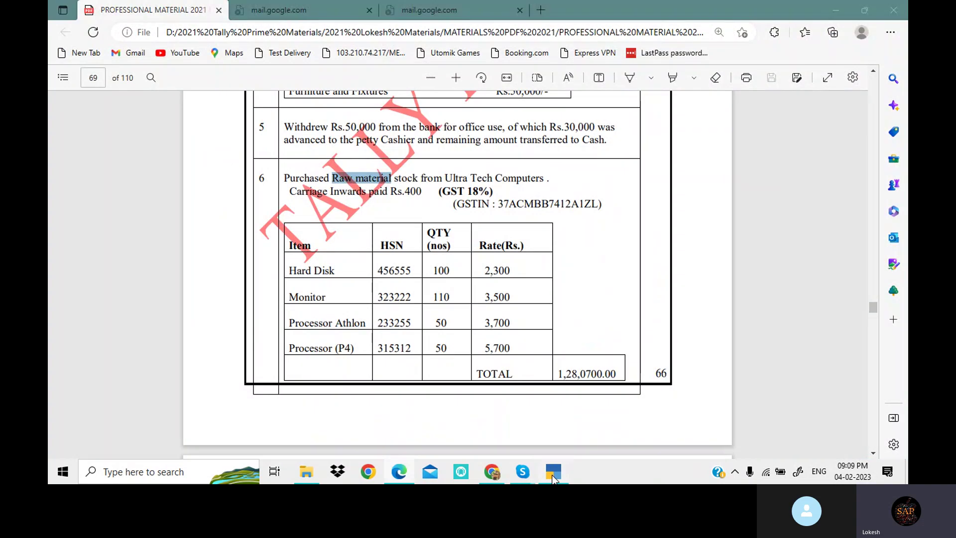
pyautogui.hotkey('alt', 'c')
pyautogui.hotkey('ctrl', 'v')
pyautogui.press('Return')
pyautogui.press('Return')
pyautogui.press('Return')
pyautogui.press('Return')
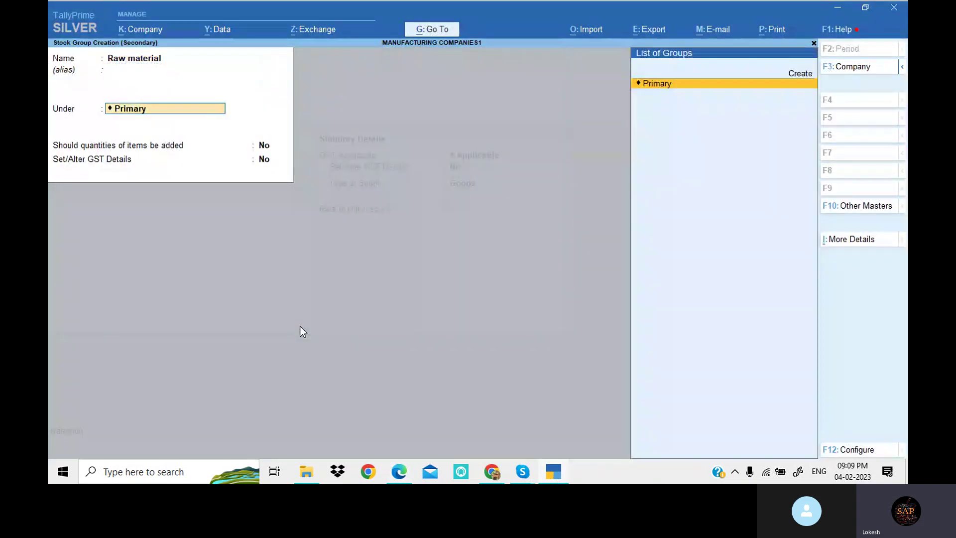
pyautogui.press('Return')
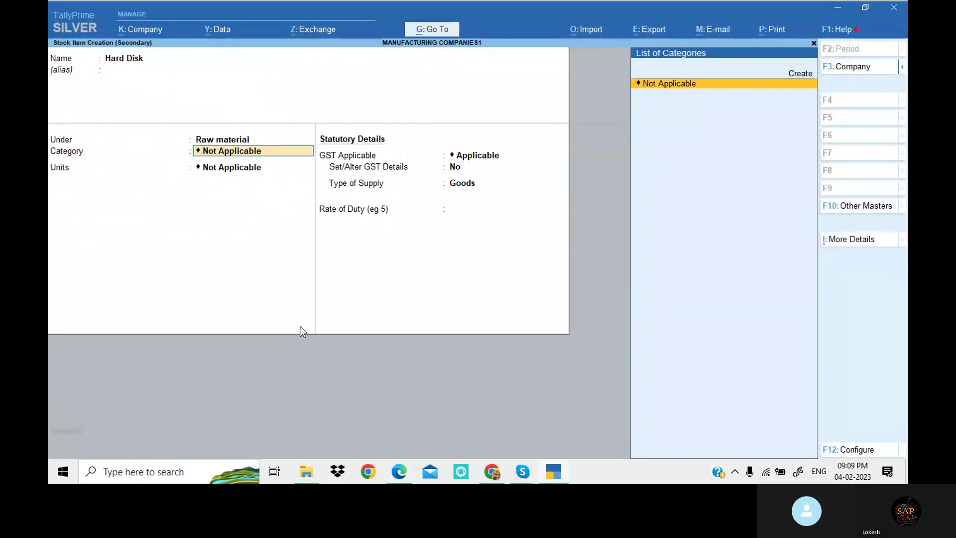
pyautogui.click(856, 451)
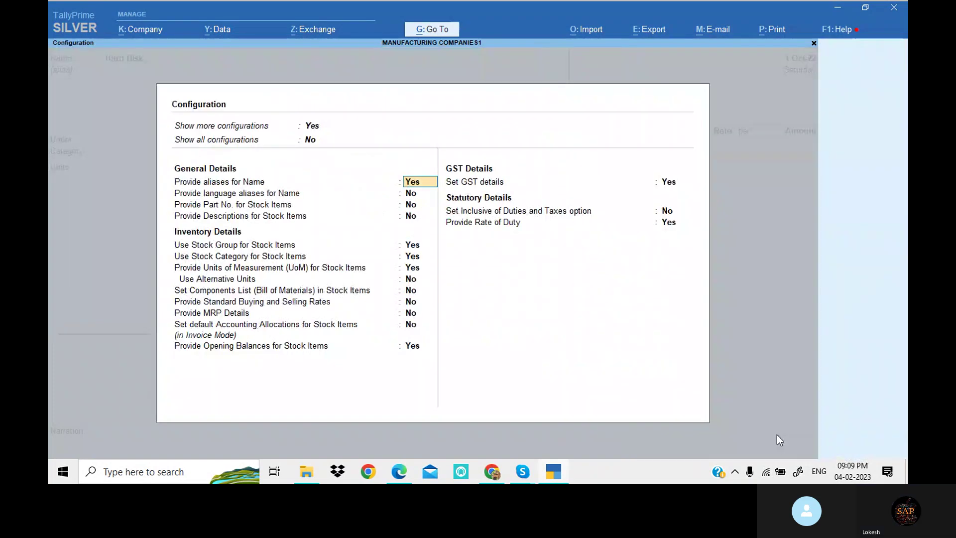
# Set 'Use Stock Category' to No in the stock item configuration.
pyautogui.click(412, 258)
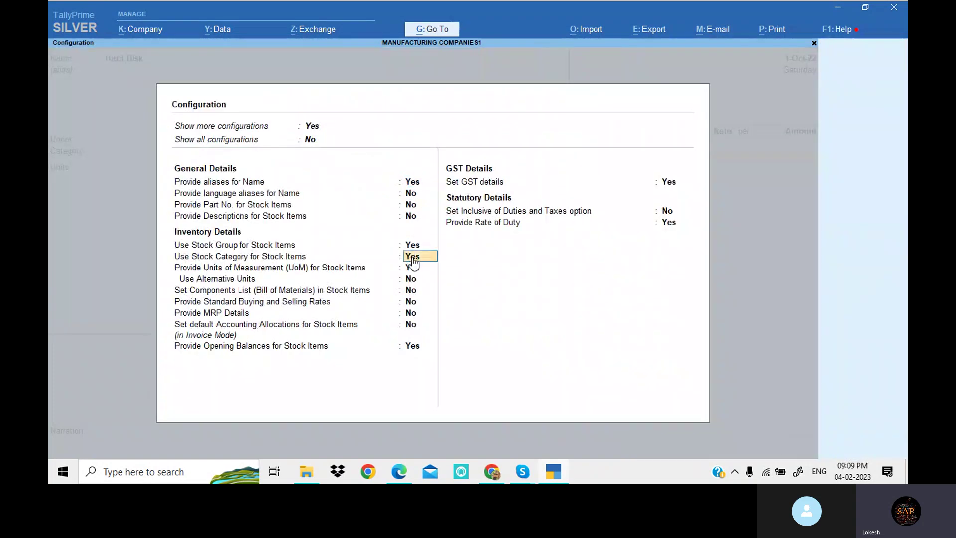
pyautogui.press('n')
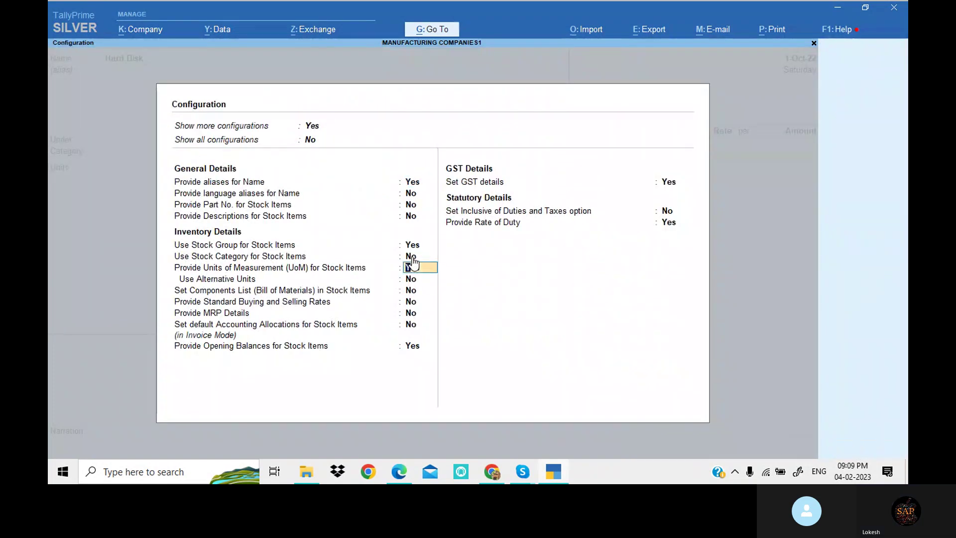
pyautogui.press('ctrl')
pyautogui.hotkey('ctrl', 'a')
# Create the unit 'nos' for Hard Disk and turn on its GST details.
pyautogui.press('Return')
pyautogui.press('Return')
pyautogui.hotkey('alt', 'c')
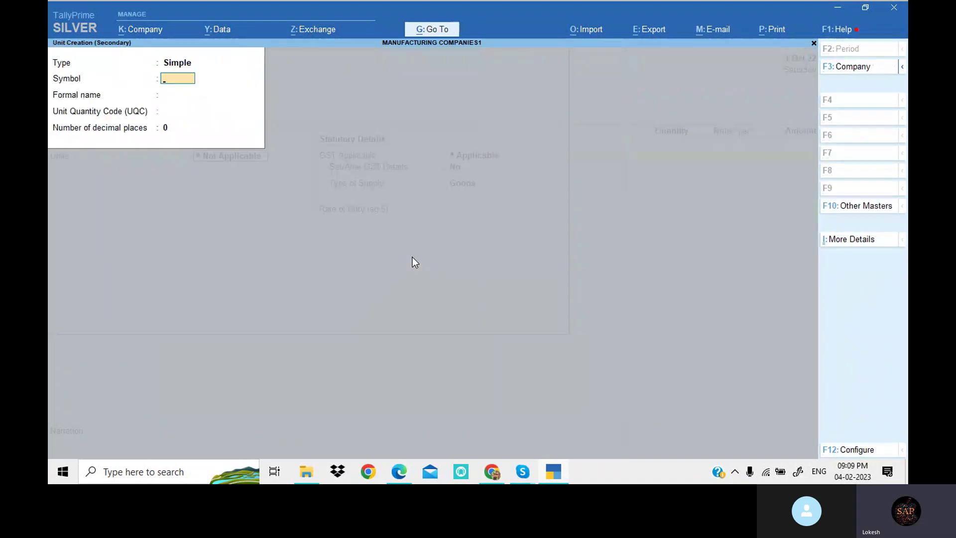
pyautogui.write('nos')
pyautogui.press('Return')
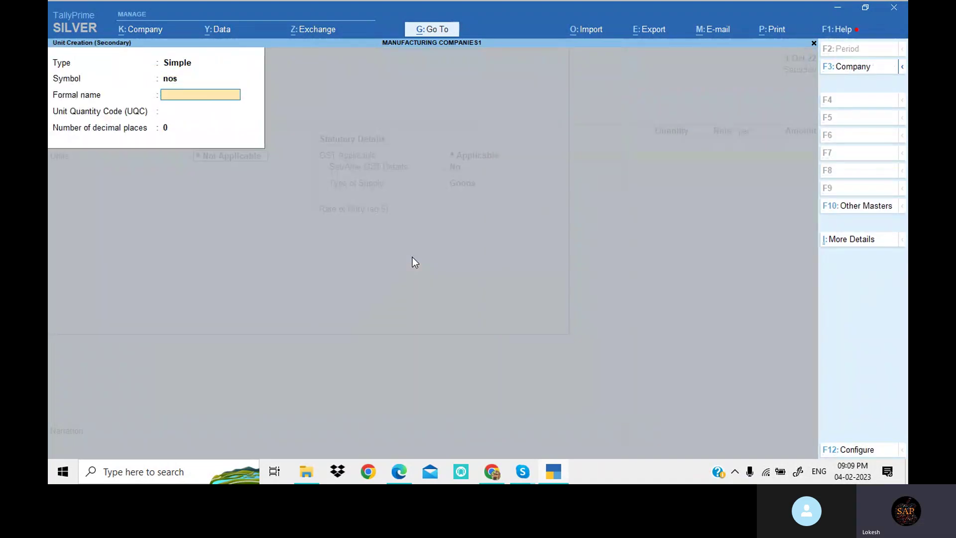
pyautogui.press('Return')
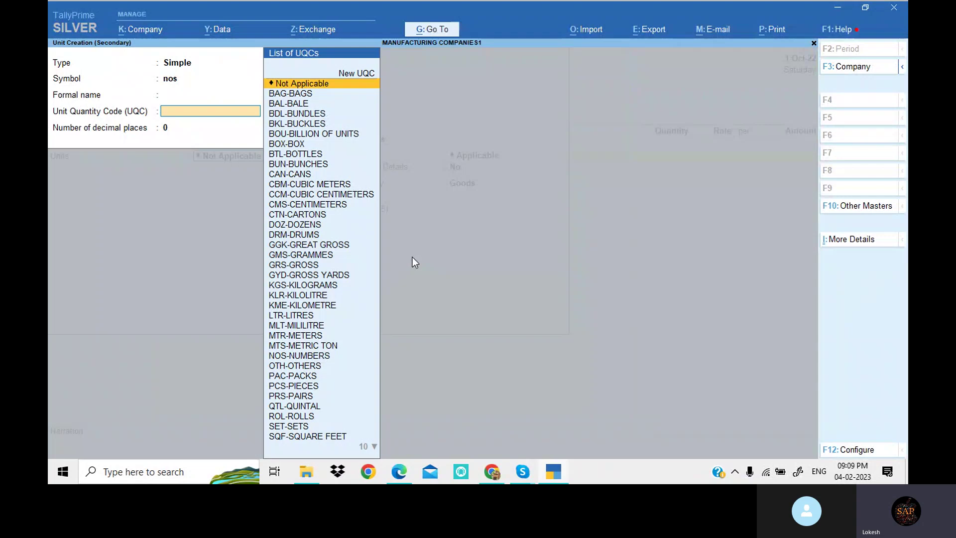
pyautogui.press('Return')
pyautogui.press('Return')
pyautogui.press('Return')
pyautogui.press('y')
pyautogui.press('Return')
pyautogui.press('Return')
# Give Hard Disk HSN 1478 from 1-Apr-22 with its tax details, and save the item.
pyautogui.press('Return')
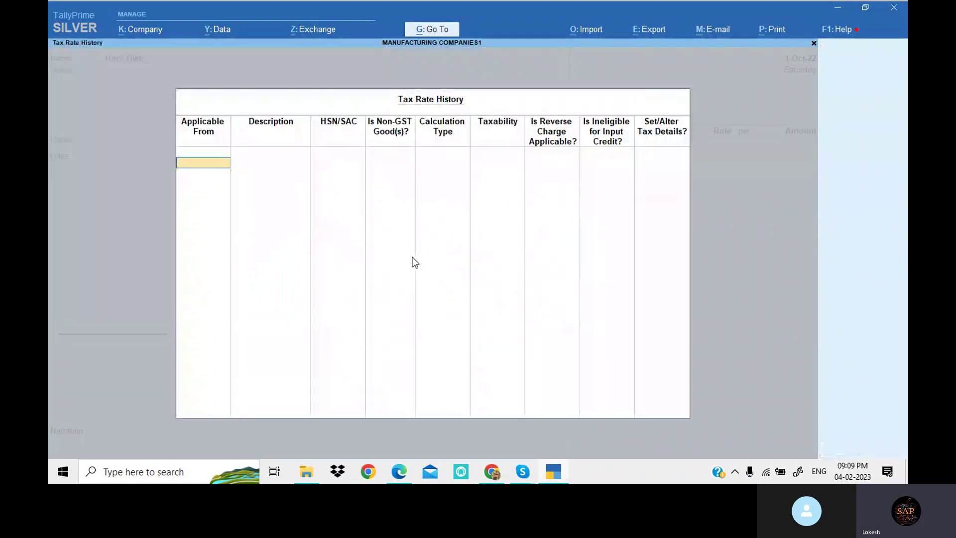
pyautogui.write('1')
pyautogui.press('Return')
pyautogui.press('Return')
pyautogui.write('147')
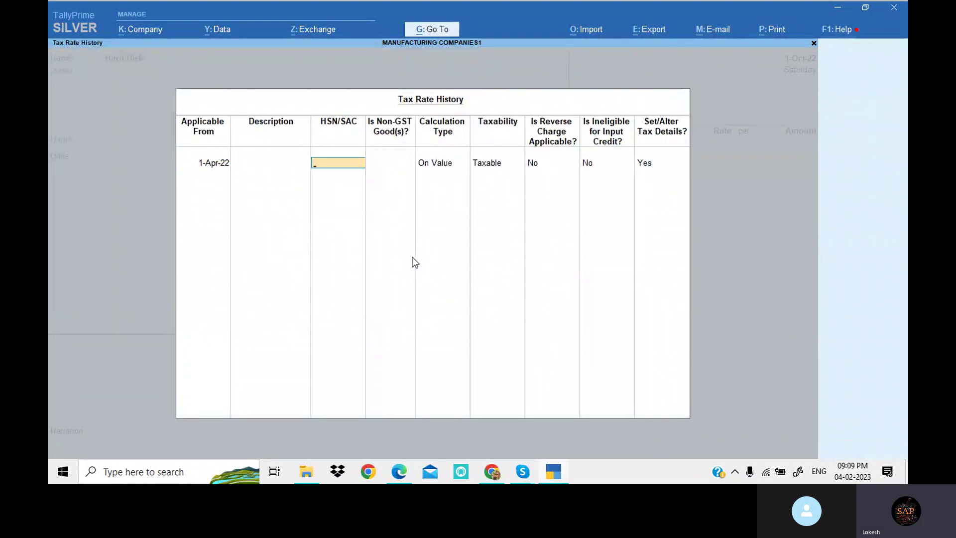
pyautogui.write('8')
pyautogui.press('Return')
pyautogui.press('Return')
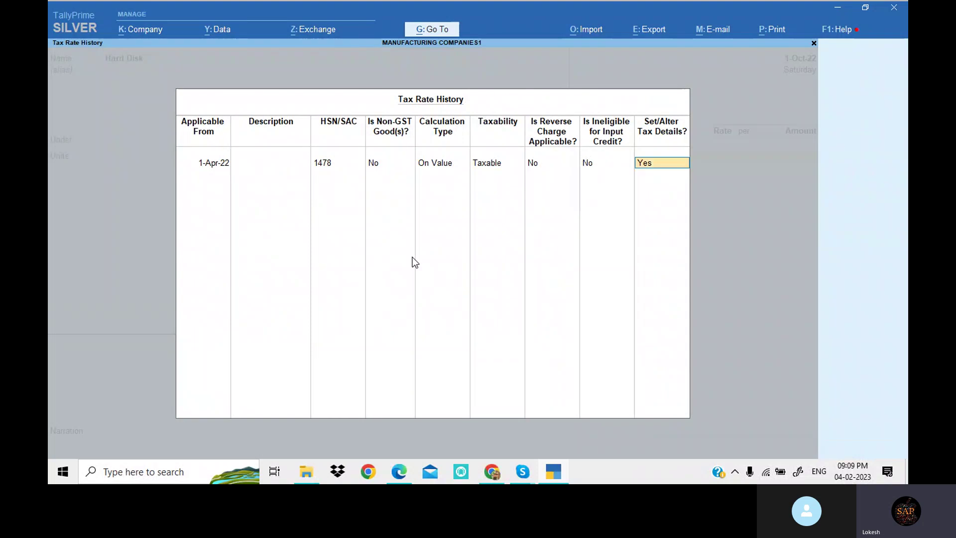
pyautogui.press('Return')
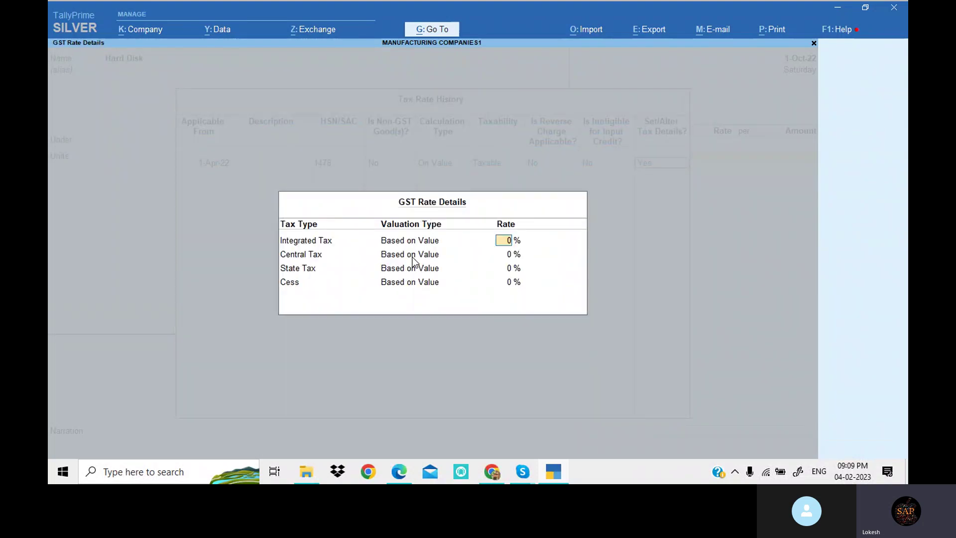
pyautogui.hotkey('alt', 'Tab')
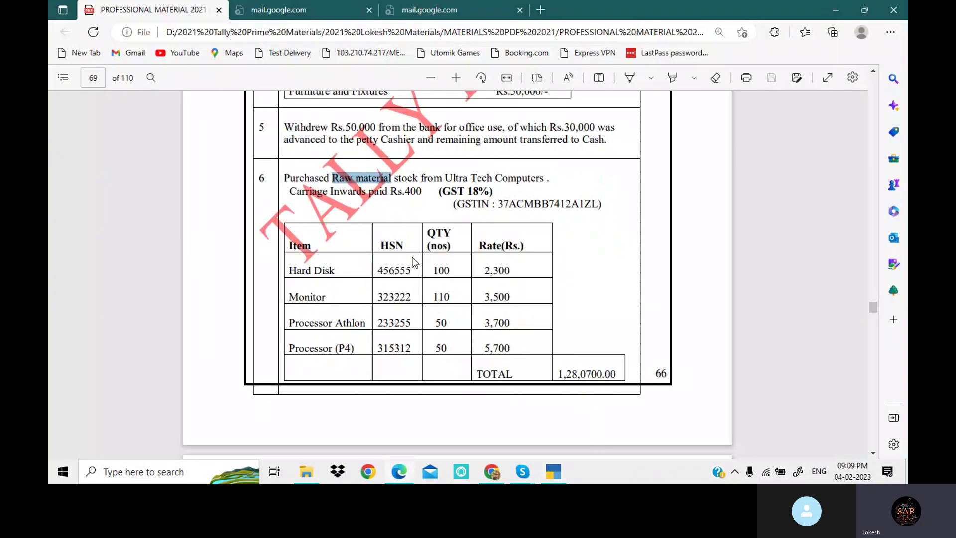
pyautogui.hotkey('alt', 'Tab')
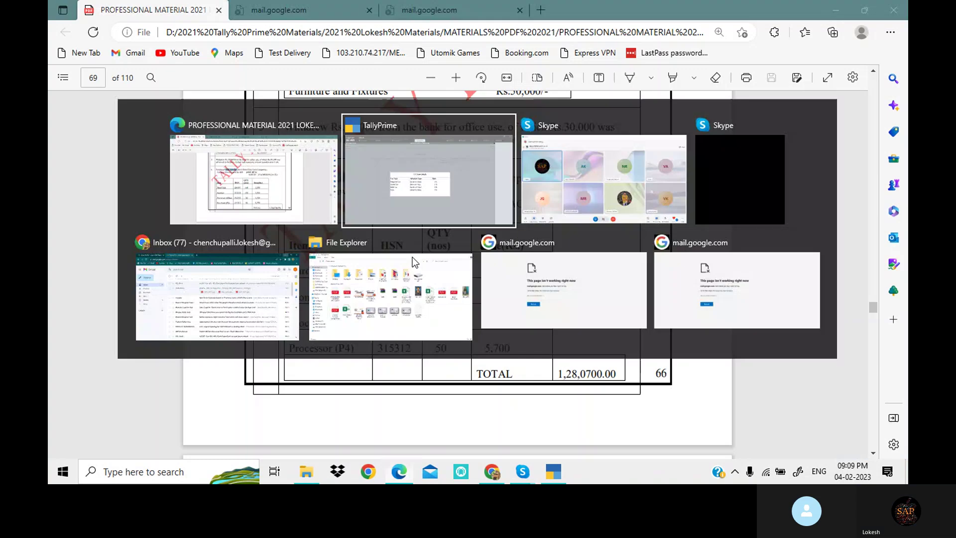
pyautogui.press('Return')
pyautogui.press('Return')
pyautogui.press('Return')
pyautogui.press('Return')
pyautogui.press('Return')
pyautogui.press('Return')
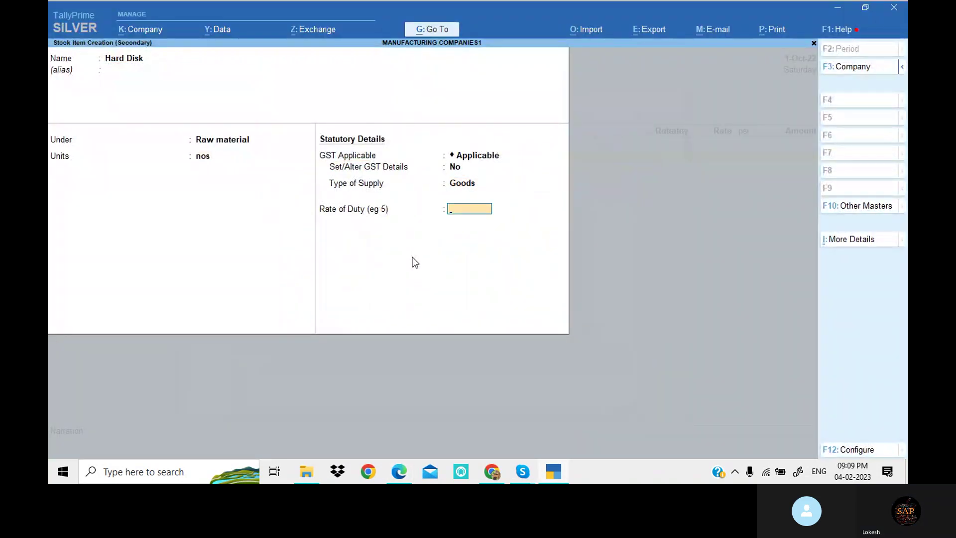
pyautogui.press('Return')
# Enter Hard Disk in the purchase as 100 nos at 2,300.
pyautogui.hotkey('alt', 'Tab')
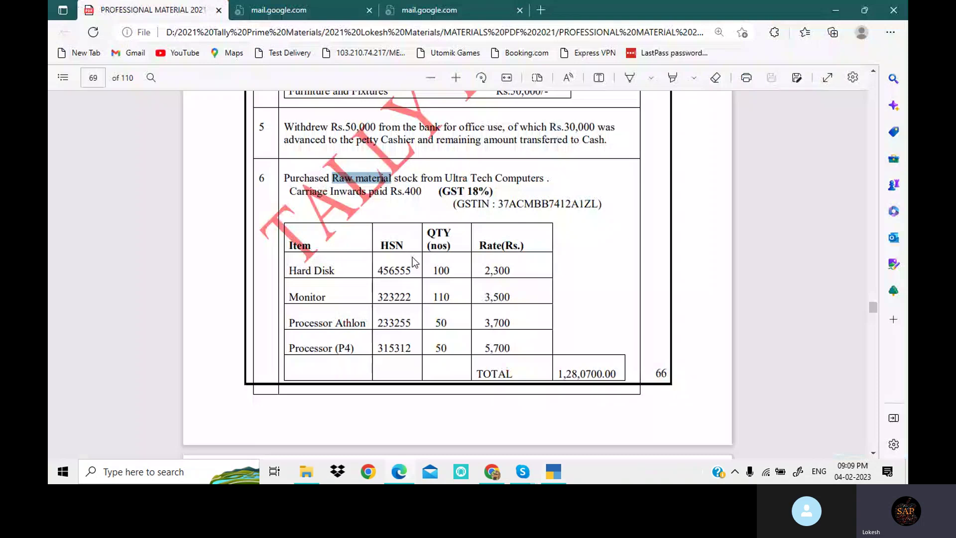
pyautogui.hotkey('alt', 'Tab')
pyautogui.write('100')
pyautogui.press('Return')
pyautogui.write('2300')
pyautogui.press('Return')
pyautogui.press('Return')
pyautogui.press('Return')
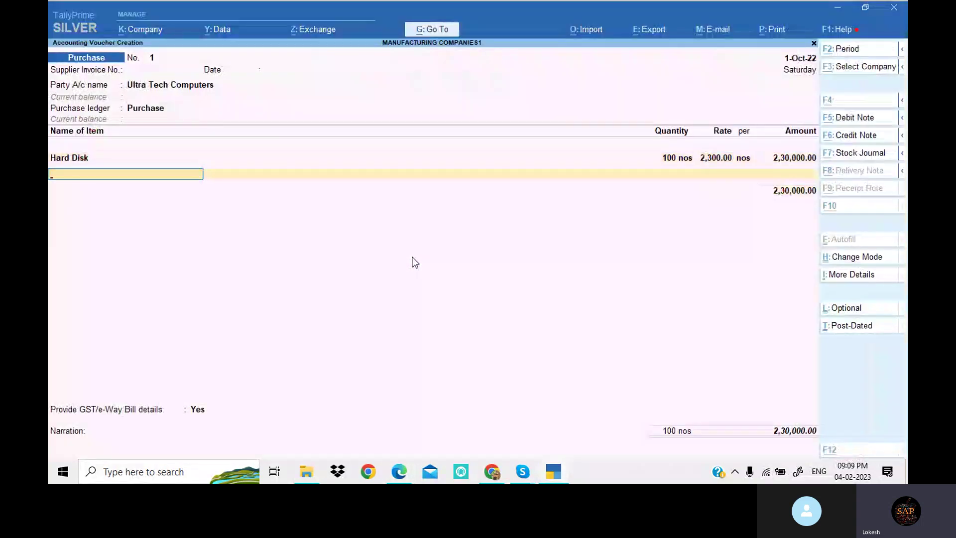
pyautogui.hotkey('alt', 'c')
pyautogui.hotkey('alt', 'Tab')
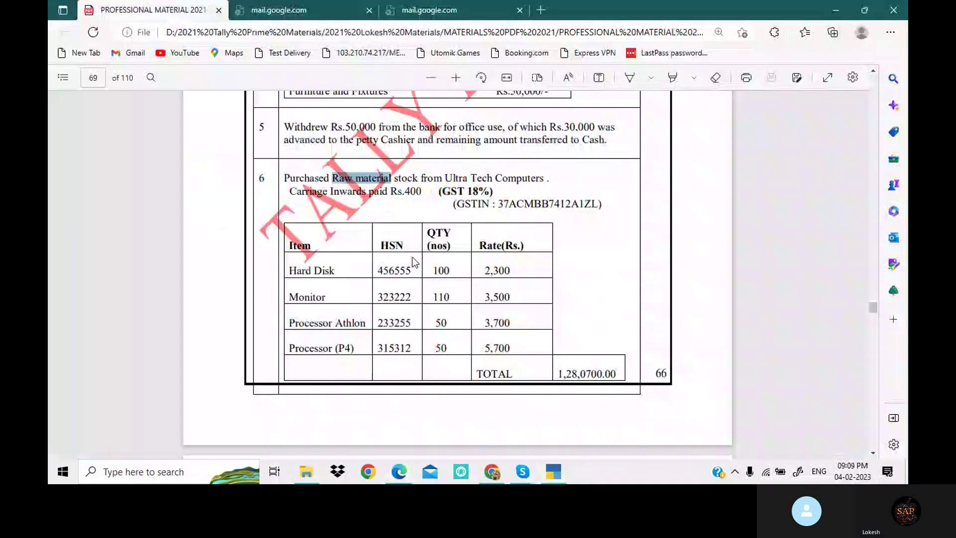
pyautogui.doubleClick(307, 297)
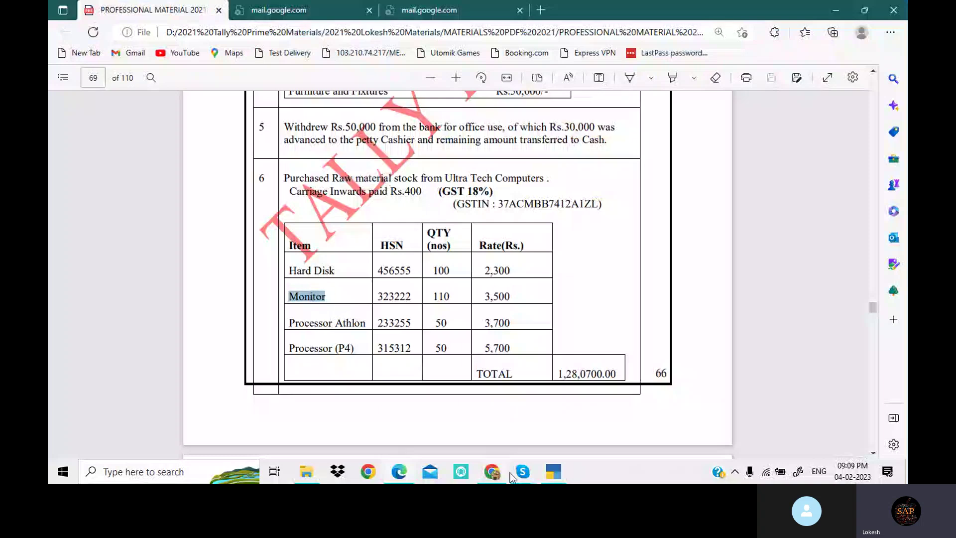
# Create stock item Monitor under Raw material with HSN 3696 and 18% integrated tax.
pyautogui.click(557, 478)
pyautogui.hotkey('ctrl', 'alt', 'v')
pyautogui.press('Return')
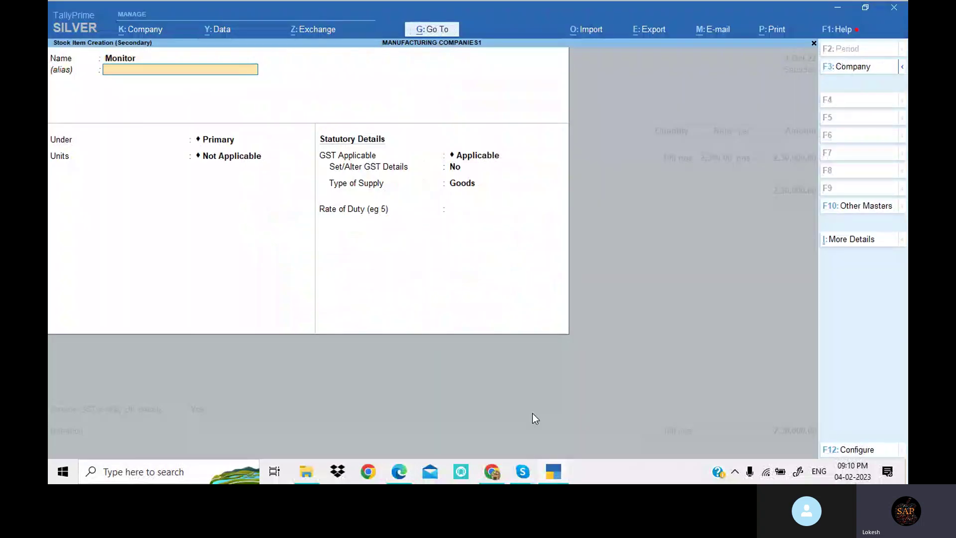
pyautogui.press('Return')
pyautogui.press('Down')
pyautogui.press('Return')
pyautogui.press('Return')
pyautogui.press('Return')
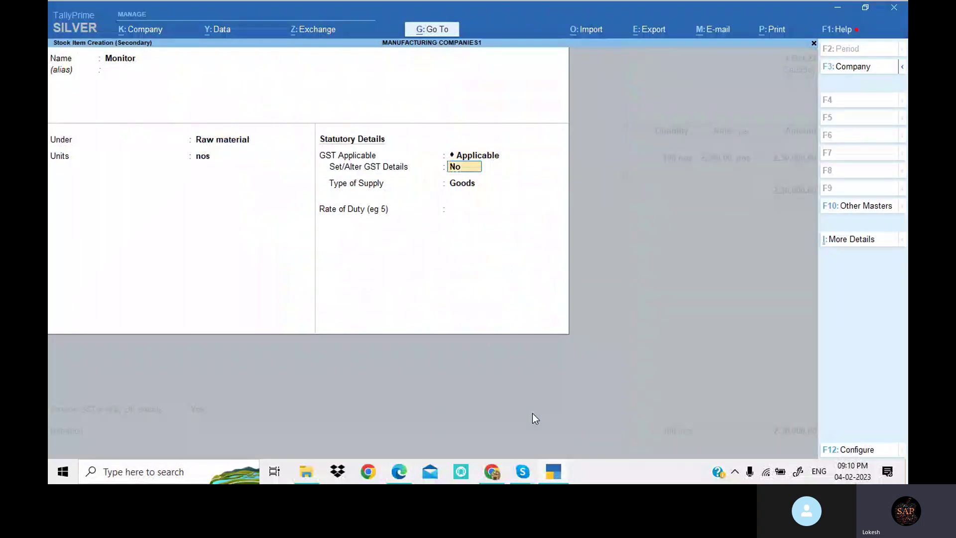
pyautogui.write('y')
pyautogui.press('Return')
pyautogui.press('Return')
pyautogui.write('1-')
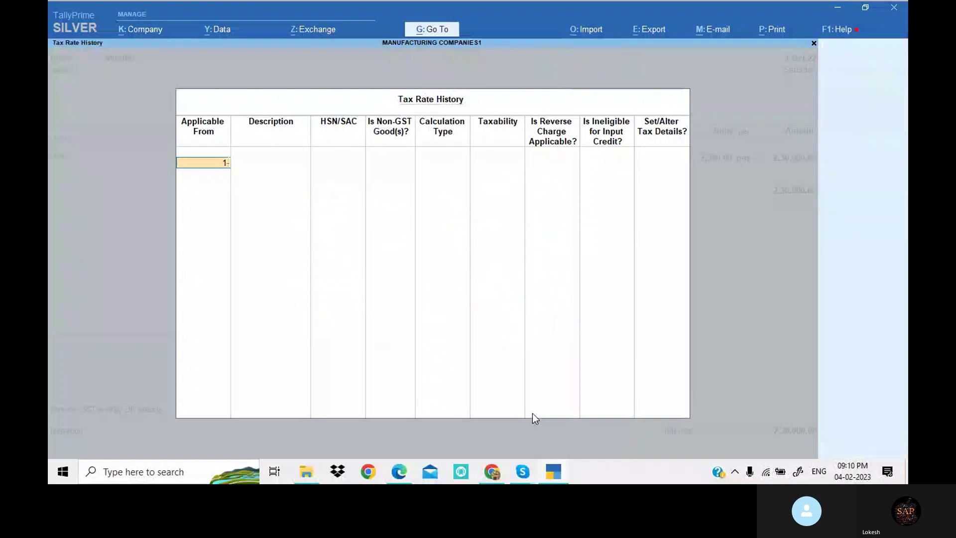
pyautogui.press('Return')
pyautogui.press('Return')
pyautogui.write('3696')
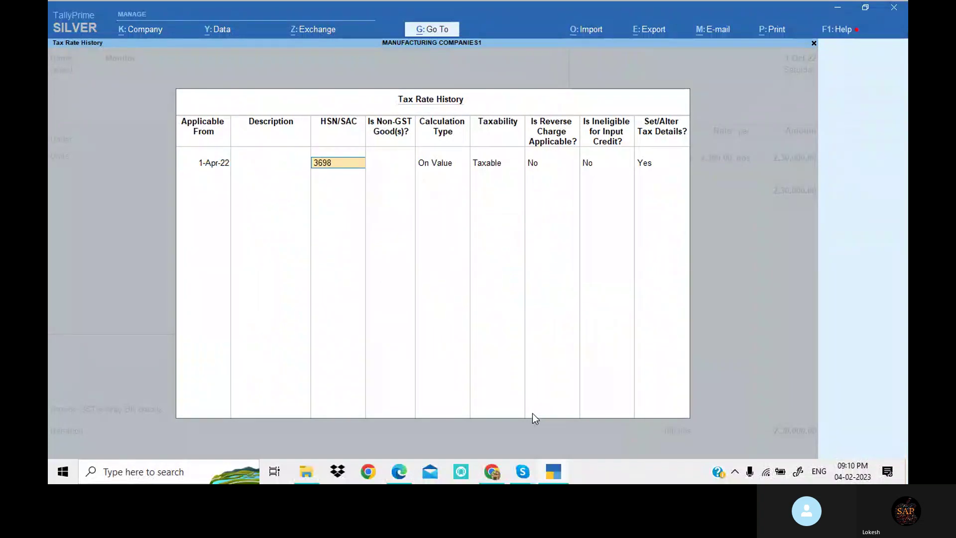
pyautogui.press('Return')
pyautogui.press('Return')
pyautogui.press('Return')
pyautogui.press('Return')
pyautogui.press('Return')
pyautogui.press('Return')
pyautogui.press('Return')
pyautogui.write('18')
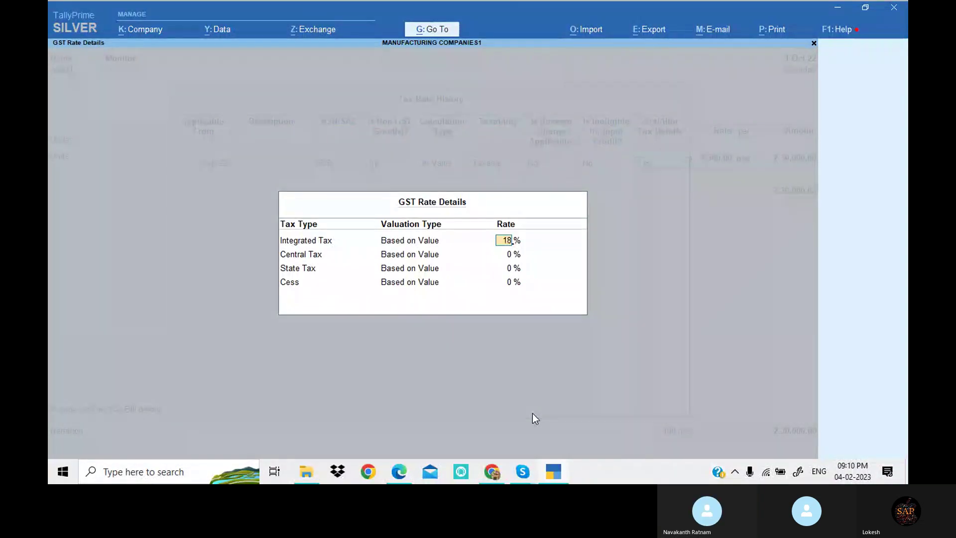
pyautogui.press('Return')
pyautogui.press('Return')
pyautogui.press('Return')
pyautogui.press('Return')
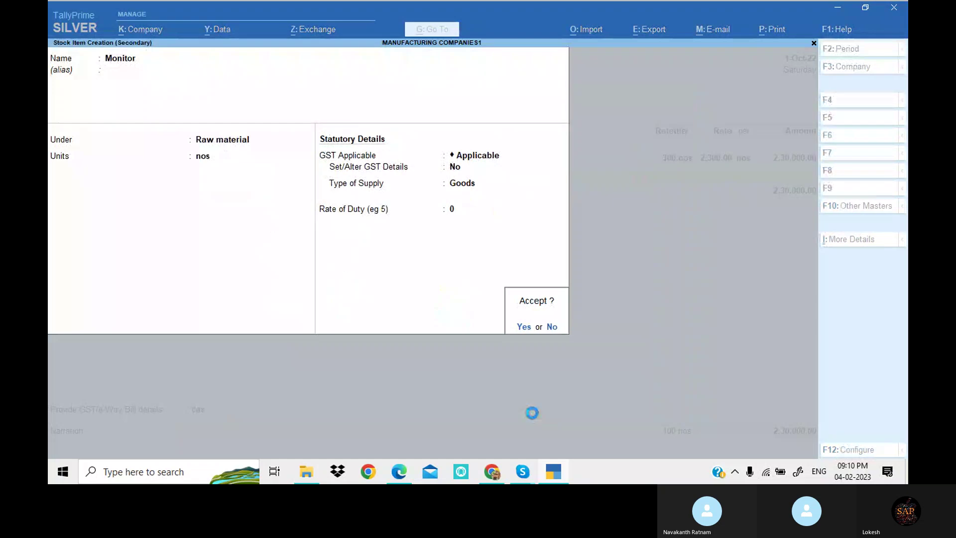
pyautogui.press('Return')
# Save Monitor and enter it in the purchase as 110 nos at 3,500.
pyautogui.hotkey('alt', 'Tab')
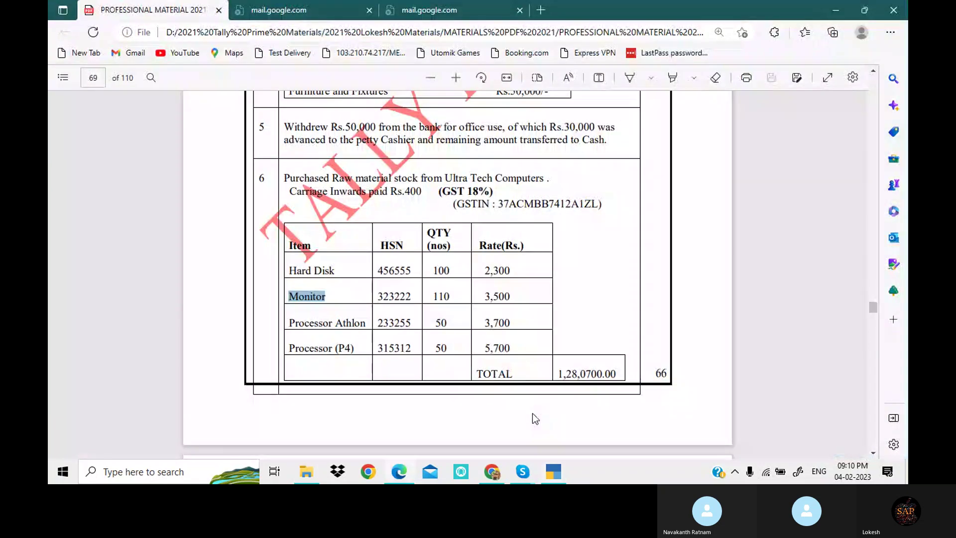
pyautogui.hotkey('alt', 'Tab')
pyautogui.write('110')
pyautogui.press('Return')
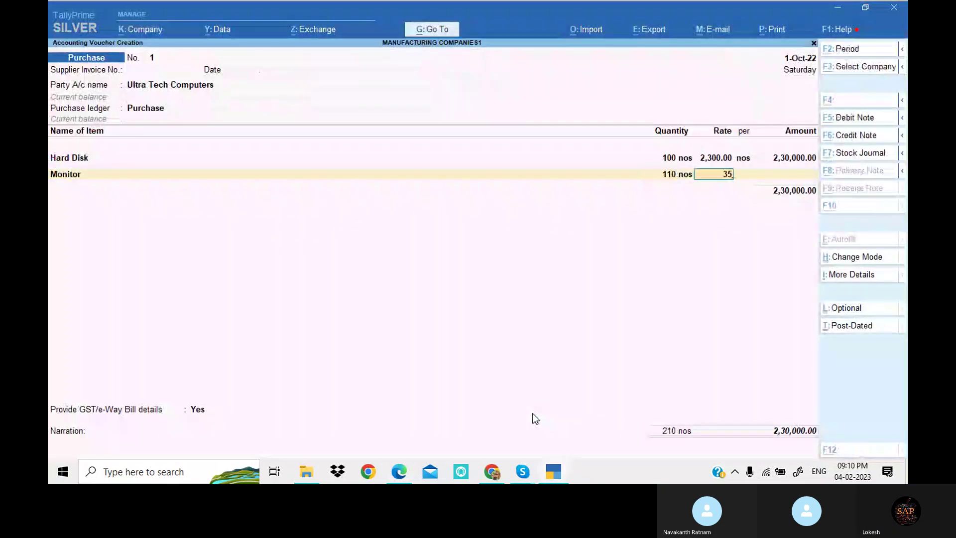
pyautogui.hotkey('alt', 'Tab')
pyautogui.hotkey('alt', 'Tab')
pyautogui.write('3,500')
pyautogui.press('Return')
pyautogui.press('Return')
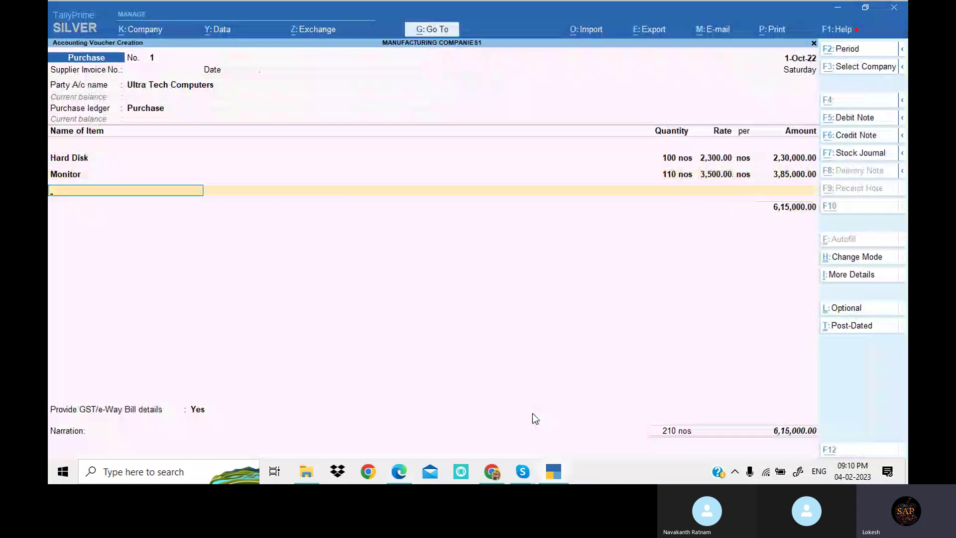
pyautogui.hotkey('alt', 'c')
pyautogui.hotkey('alt', 'Tab')
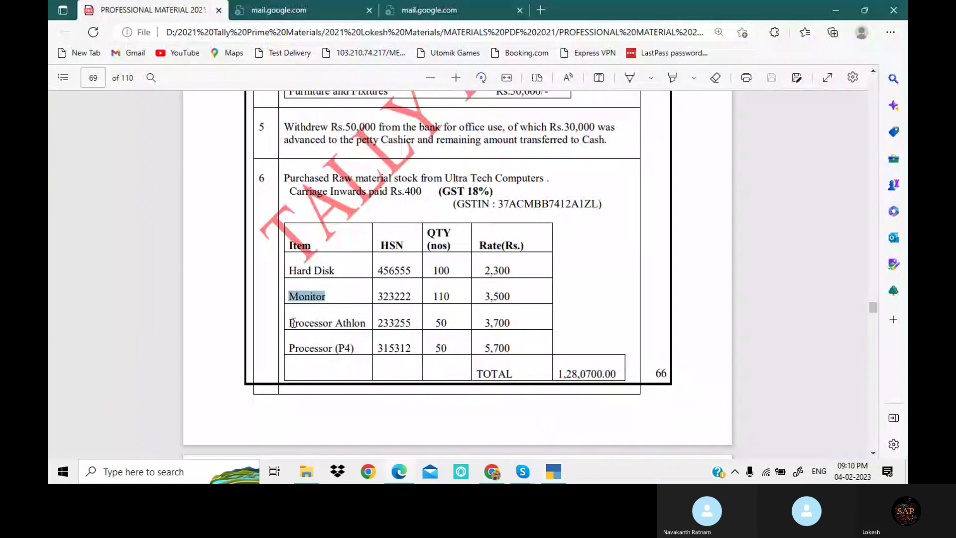
# Create stock item Processor Athlon, copied from the PDF, under Raw material with unit nos.
pyautogui.moveTo(290, 319); pyautogui.dragTo(366, 324)
pyautogui.hotkey('ctrl', 'c')
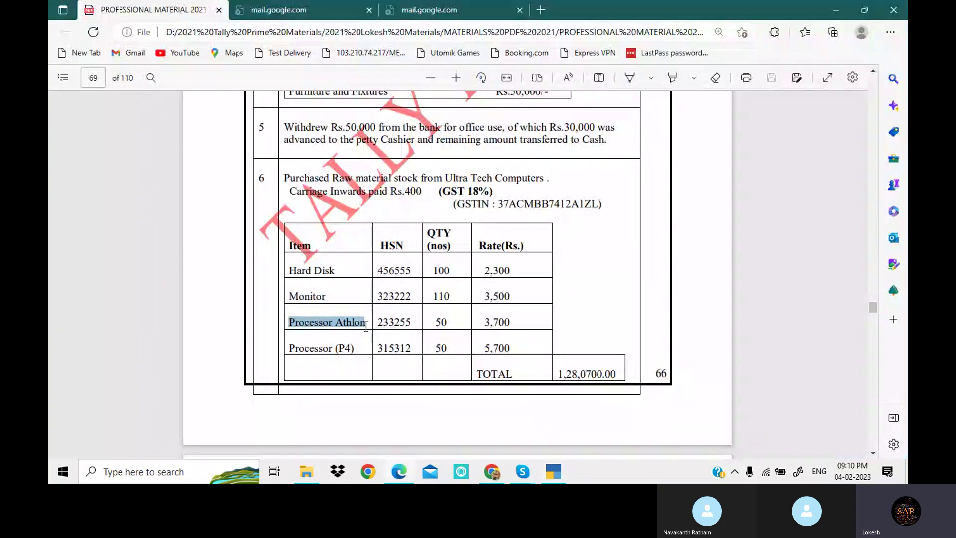
pyautogui.click(551, 476)
pyautogui.hotkey('ctrl', 'v')
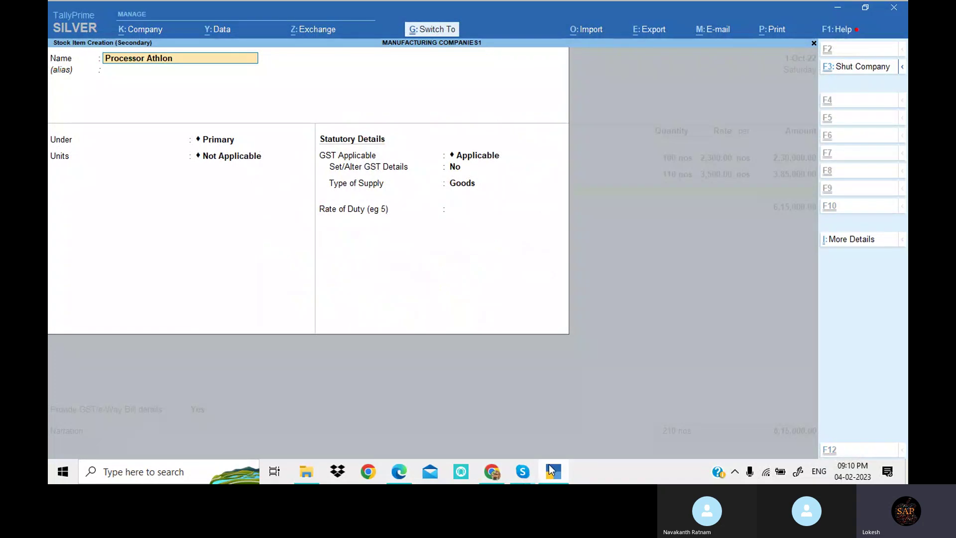
pyautogui.press('Return')
pyautogui.press('Return')
pyautogui.press('Down')
pyautogui.press('Return')
pyautogui.press('Down')
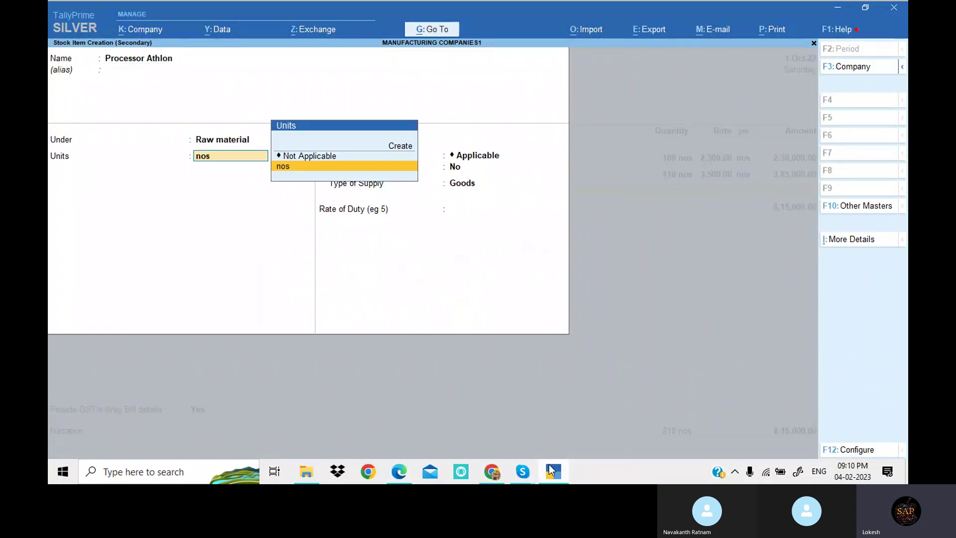
# Enable GST for Processor Athlon with HSN 2598 and 18% integrated tax.
pyautogui.press('Return')
pyautogui.press('Return')
pyautogui.write('y')
pyautogui.press('Return')
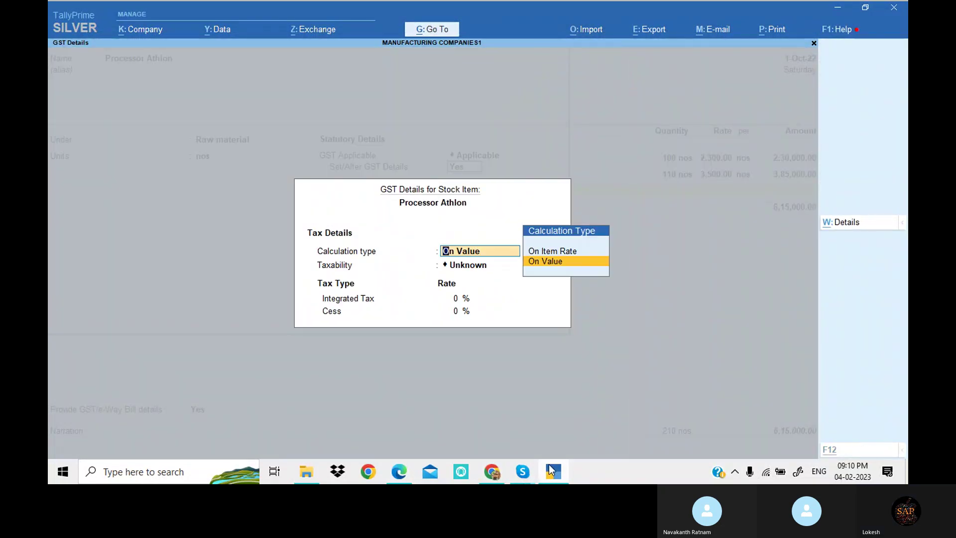
pyautogui.hotkey('ctrl', 'h')
pyautogui.press('Return')
pyautogui.write('2598')
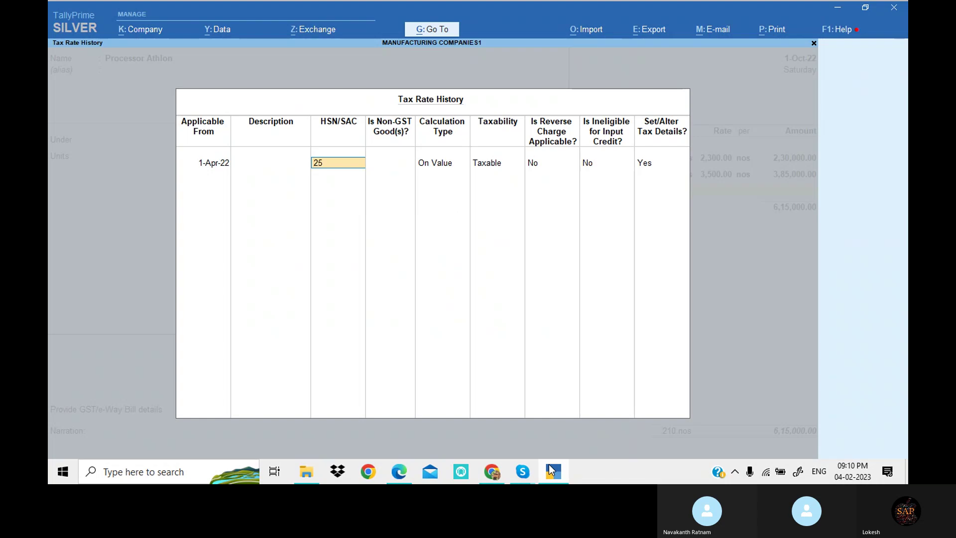
pyautogui.press('Return')
pyautogui.press('Return')
pyautogui.press('Return')
pyautogui.press('Return')
pyautogui.press('Return')
pyautogui.press('Return')
pyautogui.press('Return')
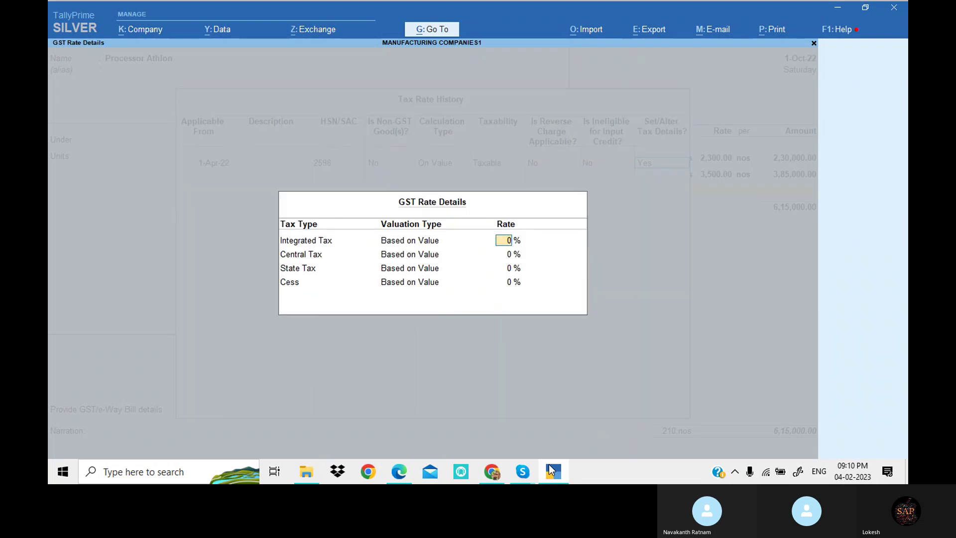
pyautogui.write('18')
pyautogui.press('Return')
pyautogui.press('Return')
pyautogui.press('Return')
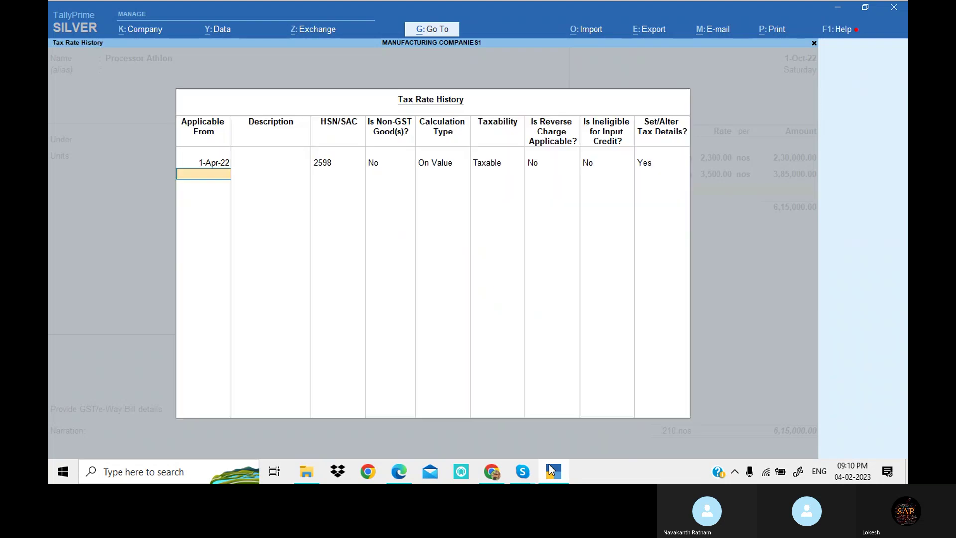
pyautogui.press('Return')
pyautogui.press('Return')
pyautogui.press('Return')
pyautogui.press('Return')
pyautogui.press('Return')
pyautogui.press('Return')
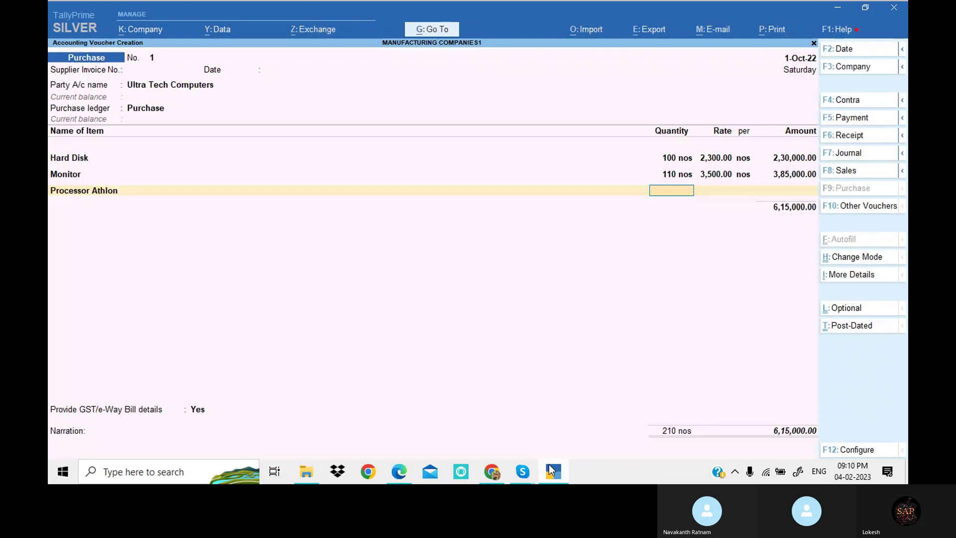
# Enter Processor Athlon in the purchase as 50 nos at 3,700.
pyautogui.press('alt')
pyautogui.write('50')
pyautogui.press('Return')
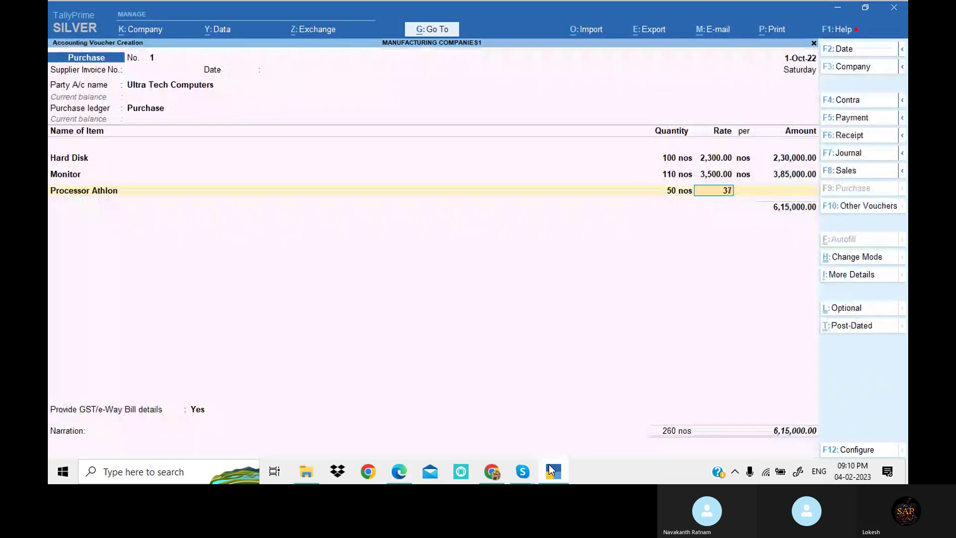
pyautogui.write('3700')
pyautogui.press('Return')
pyautogui.press('Return')
pyautogui.press('Return')
pyautogui.hotkey('alt', 'c')
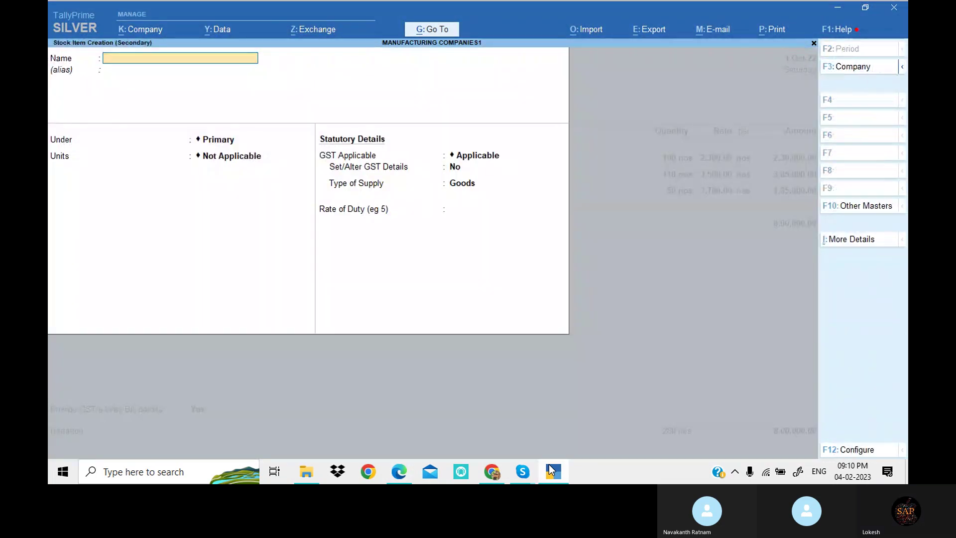
# Copy the name 'Processor (P4)' from the exercise PDF into a new stock item.
pyautogui.click(552, 470)
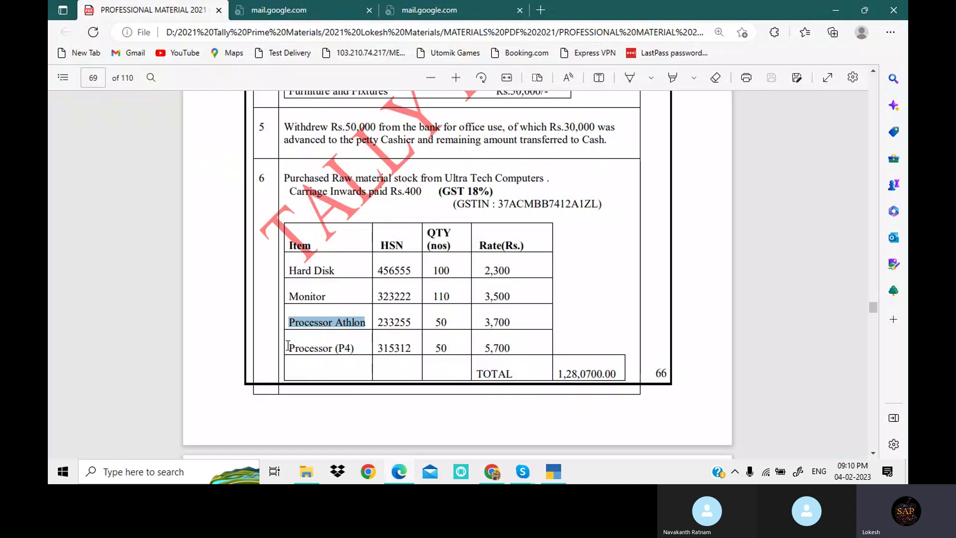
pyautogui.moveTo(289, 347); pyautogui.dragTo(355, 348)
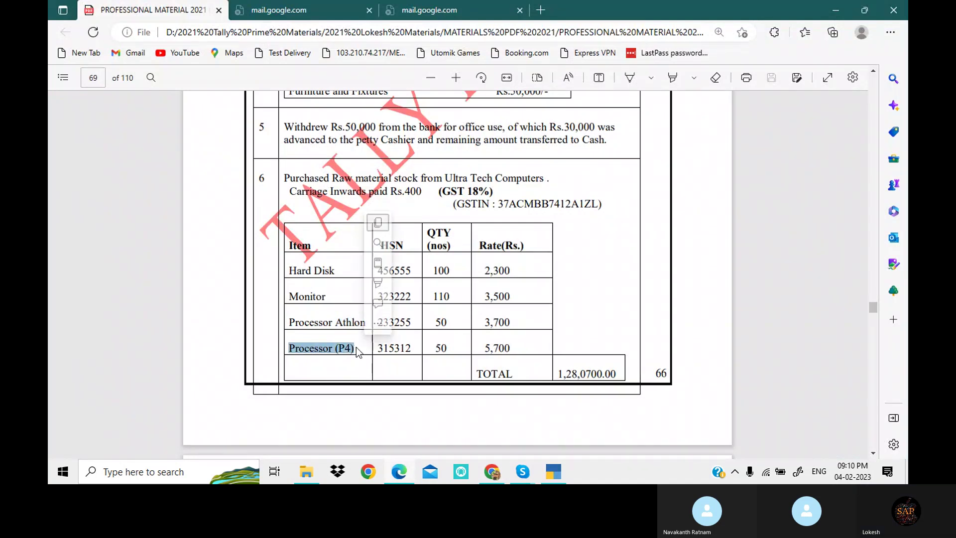
pyautogui.rightClick(354, 348)
pyautogui.click(381, 222)
pyautogui.click(553, 471)
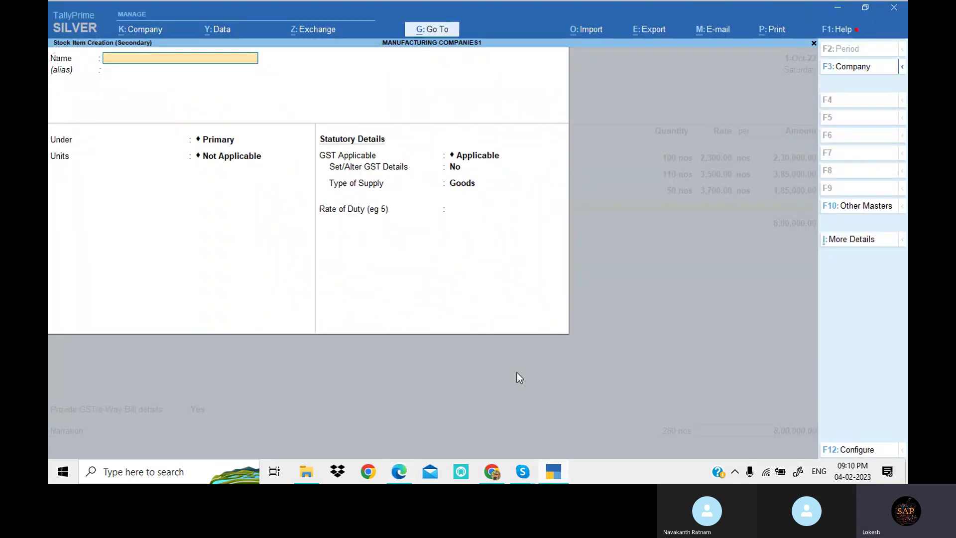
pyautogui.hotkey('ctrl', 'v')
pyautogui.press('Return')
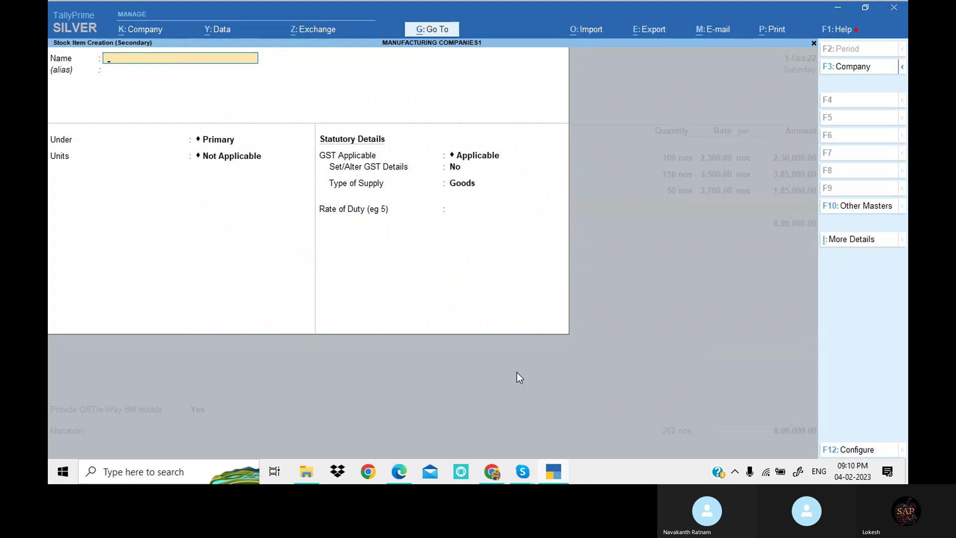
# Name the stock item Processor (P4), under Raw material with nos as its unit.
pyautogui.hotkey('alt', 'Tab')
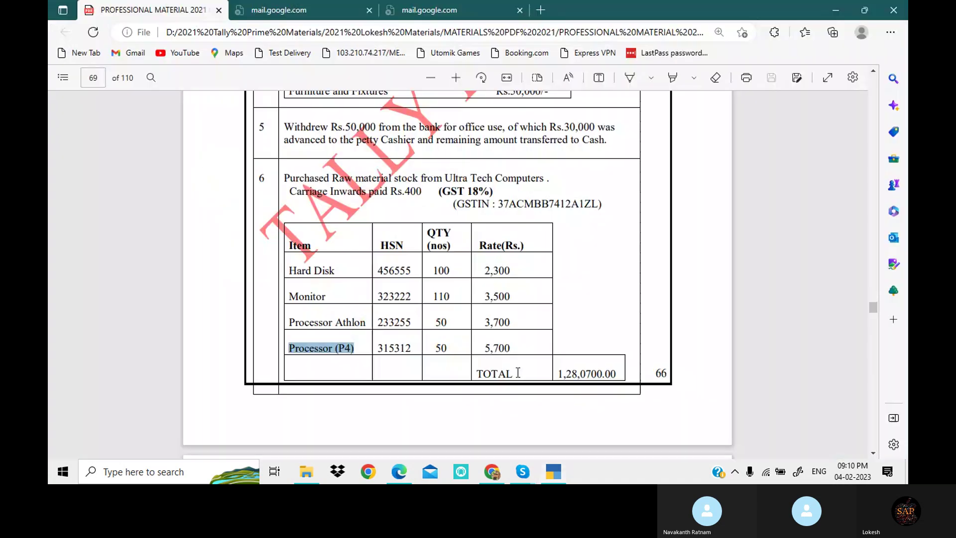
pyautogui.hotkey('ctrl', 'c')
pyautogui.hotkey('alt', 'Tab')
pyautogui.hotkey('ctrl', 'v')
pyautogui.press('Return')
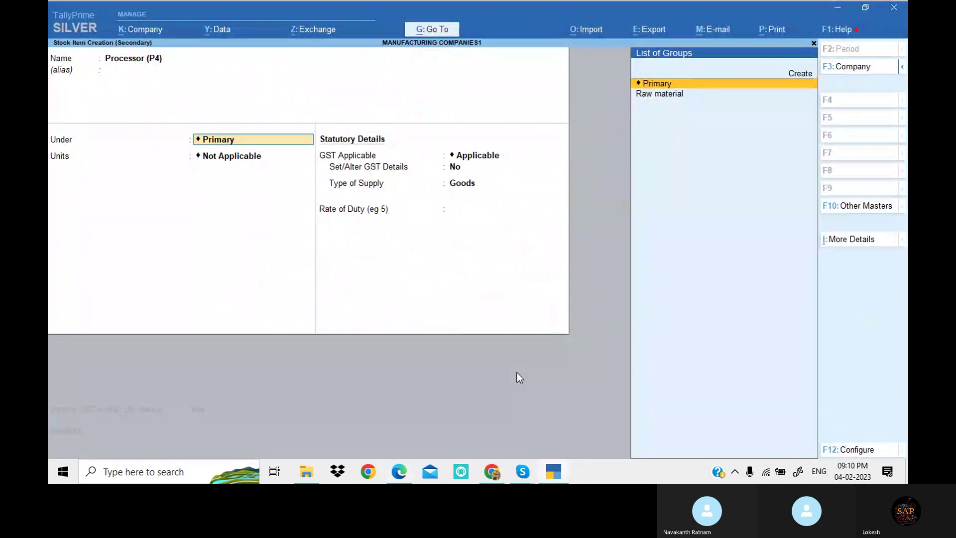
pyautogui.press('Down')
pyautogui.press('Return')
pyautogui.press('Down')
pyautogui.press('Return')
pyautogui.press('Return')
# Enable GST for Processor (P4) with HSN 2587 and an 18% IGST rate.
pyautogui.press('y')
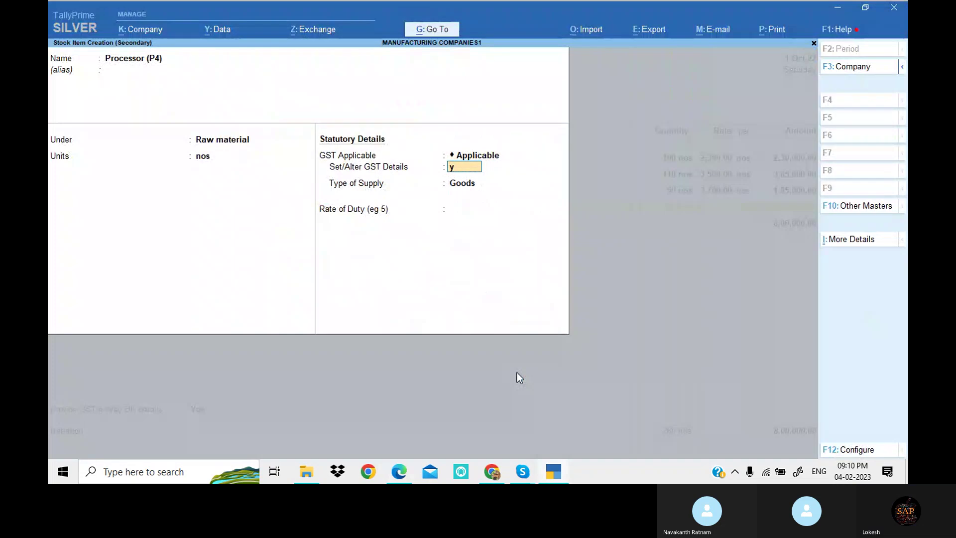
pyautogui.press('Return')
pyautogui.press('Return')
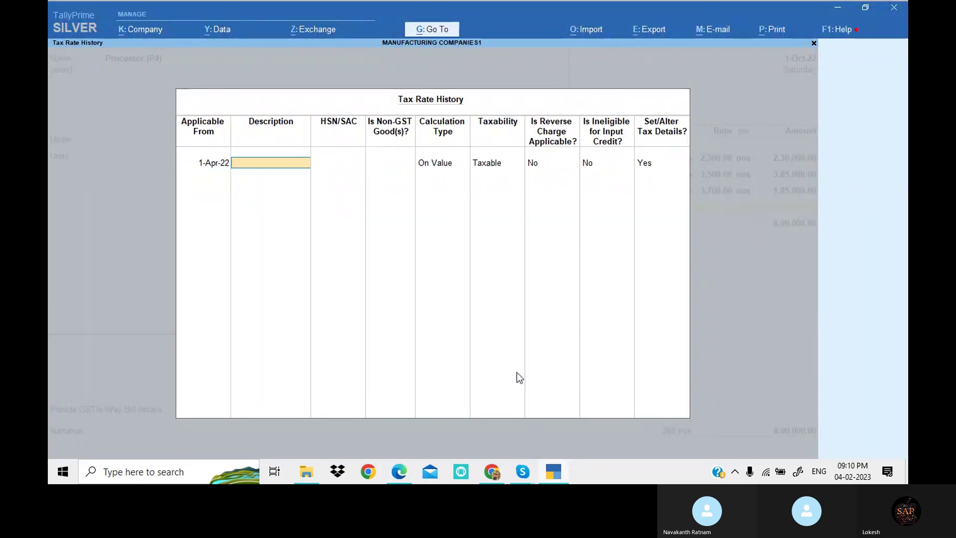
pyautogui.write('2587')
pyautogui.press('Return')
pyautogui.press('Return')
pyautogui.press('Return')
pyautogui.press('Return')
pyautogui.press('Return')
pyautogui.press('Return')
pyautogui.press('Return')
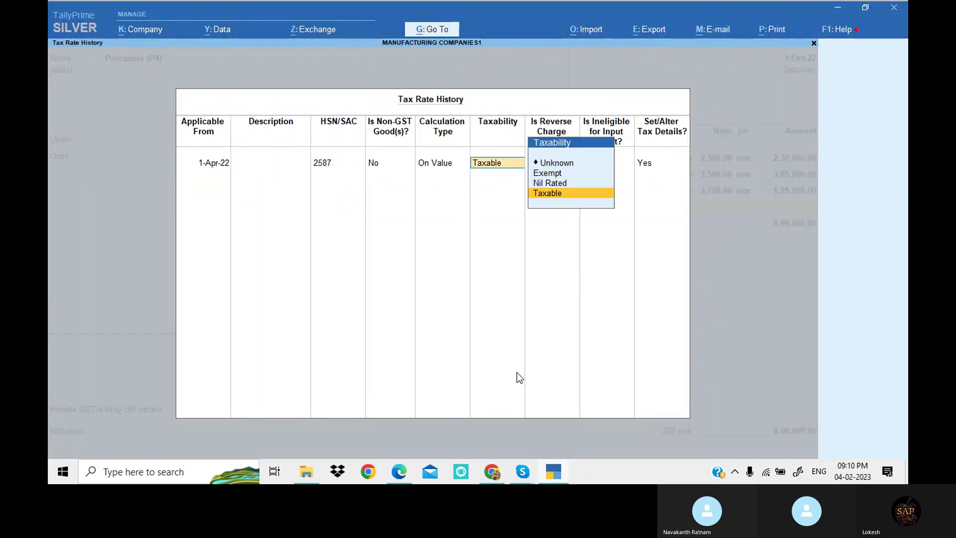
pyautogui.write('18')
pyautogui.press('Return')
pyautogui.press('Return')
pyautogui.press('Return')
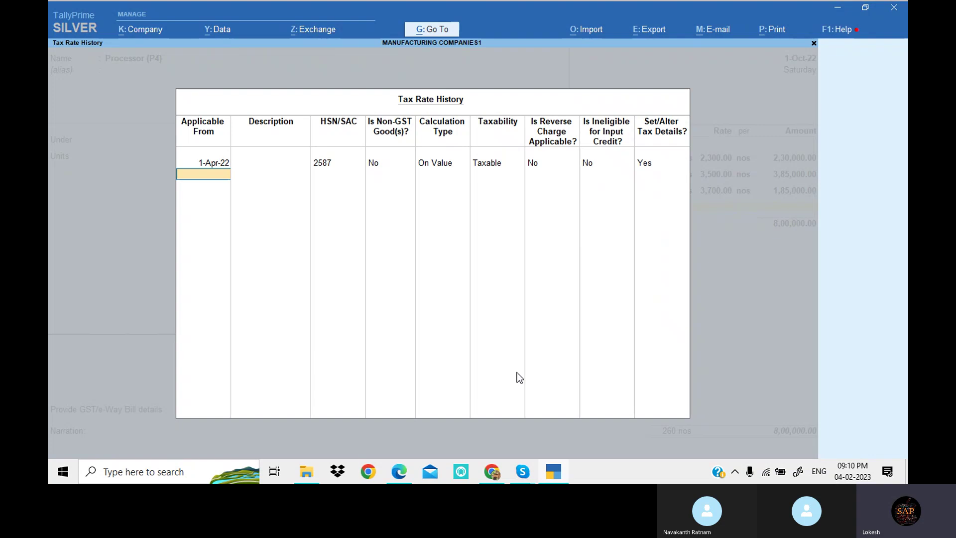
# Enter Processor (P4) on the purchase at 50 nos and rate 5,700.
pyautogui.hotkey('alt', 'Tab')
pyautogui.hotkey('alt', 'Tab')
pyautogui.press('Return')
pyautogui.write('5700')
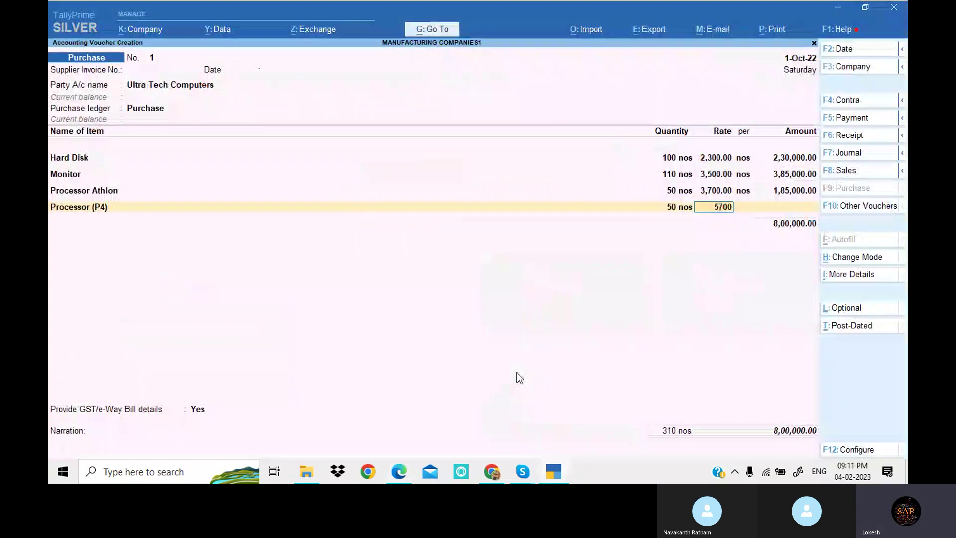
pyautogui.press('Return')
pyautogui.press('Return')
pyautogui.hotkey('alt', 'Tab')
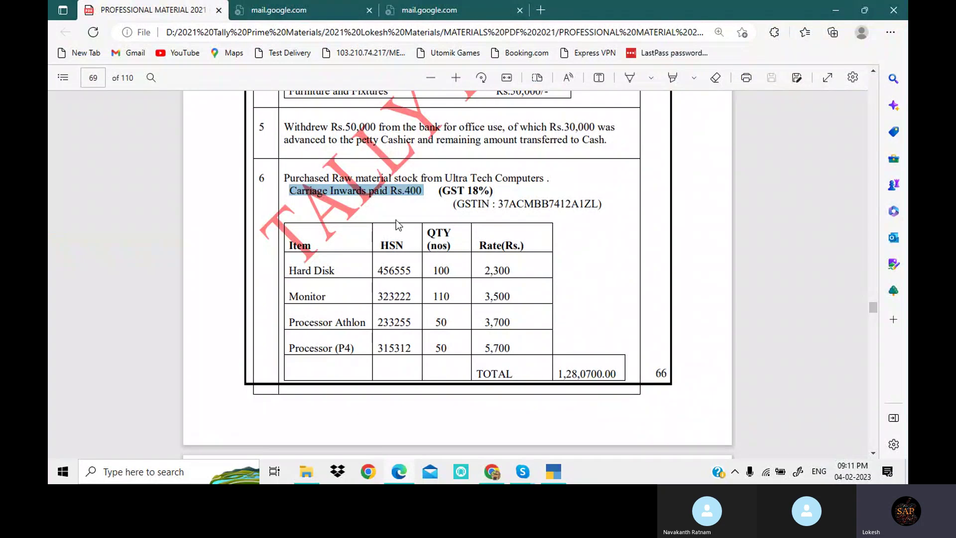
# Create a Carriage Inwards ledger under Direct Expenses, with its name copied from the PDF.
pyautogui.click(376, 198)
pyautogui.moveTo(290, 191); pyautogui.dragTo(366, 194)
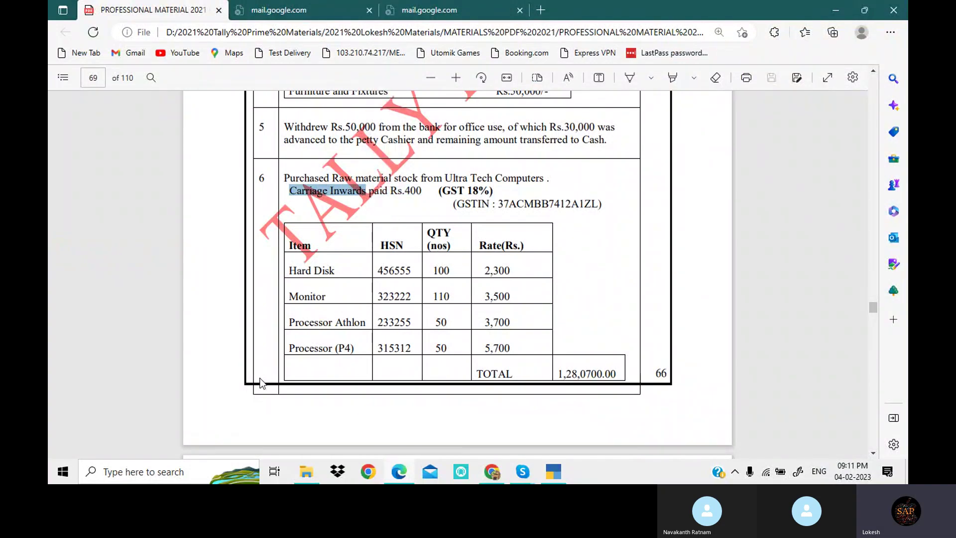
pyautogui.click(553, 470)
pyautogui.hotkey('alt', 'c')
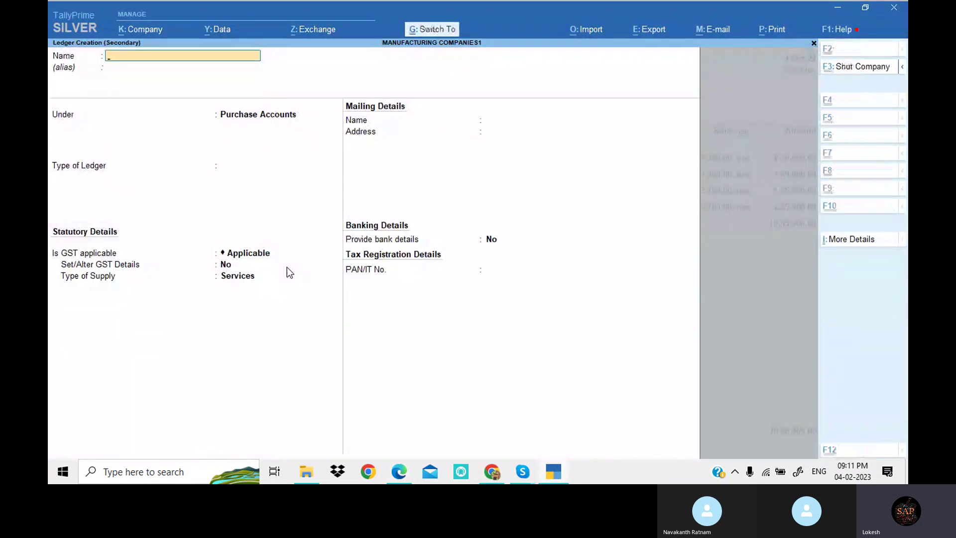
pyautogui.hotkey('ctrl', 'alt', 'v')
pyautogui.press('Return')
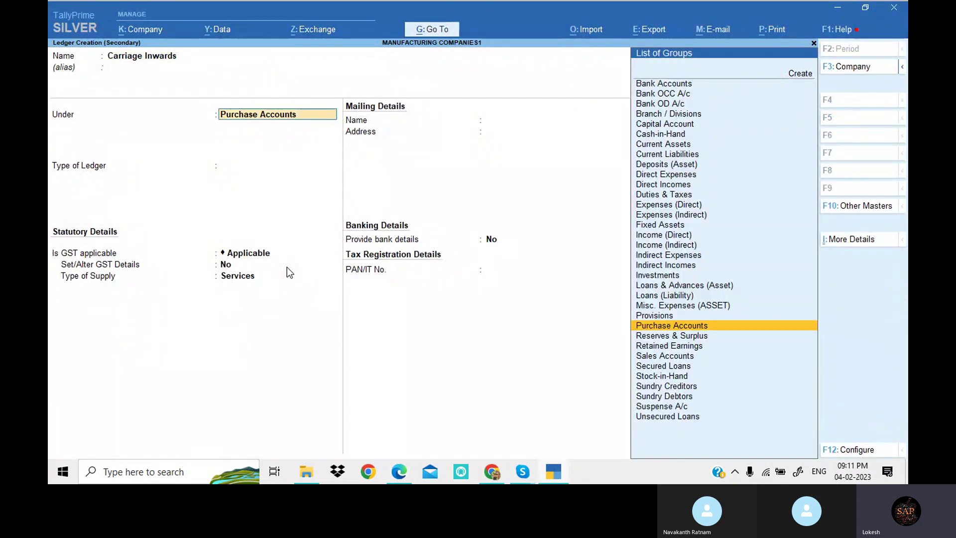
pyautogui.write('Di')
pyautogui.press('Return')
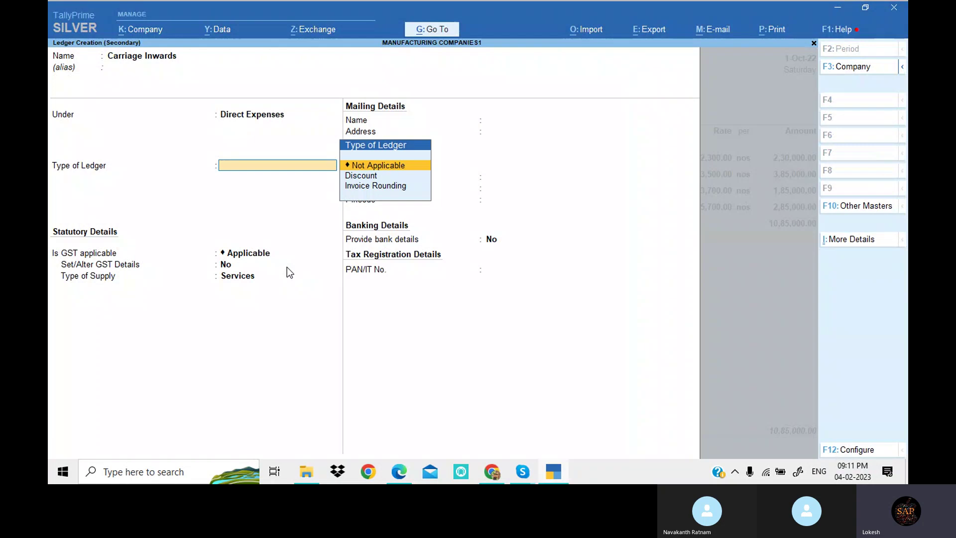
# Set the Direct Expenses group's allocation method to Appropriate by Value.
pyautogui.press('BackSpace')
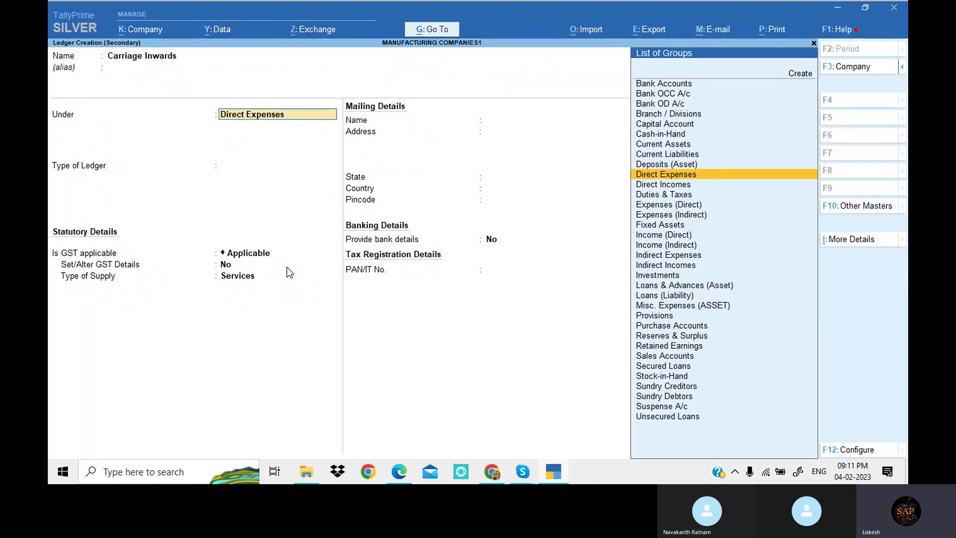
pyautogui.hotkey('ctrl', 'Return')
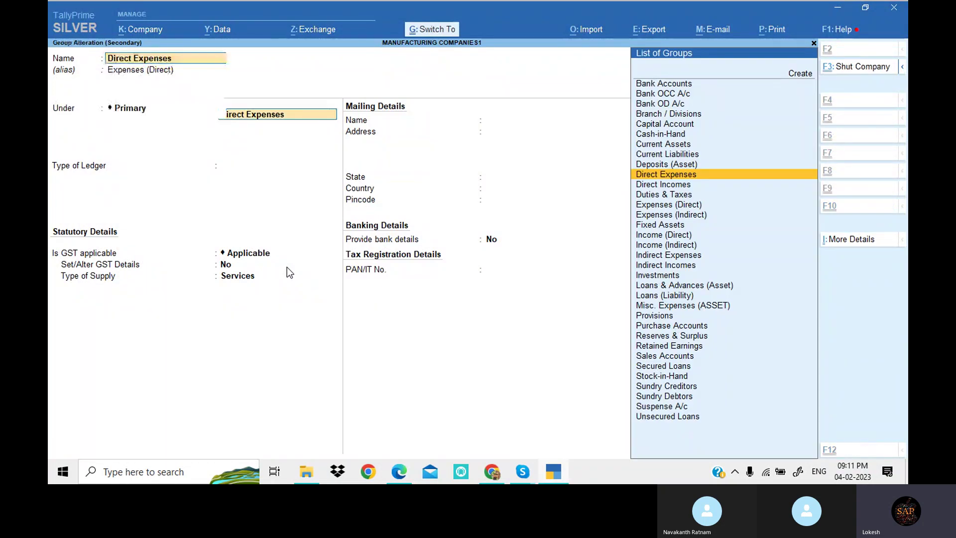
pyautogui.press('Return')
pyautogui.press('Return')
pyautogui.press('Return')
pyautogui.press('Return')
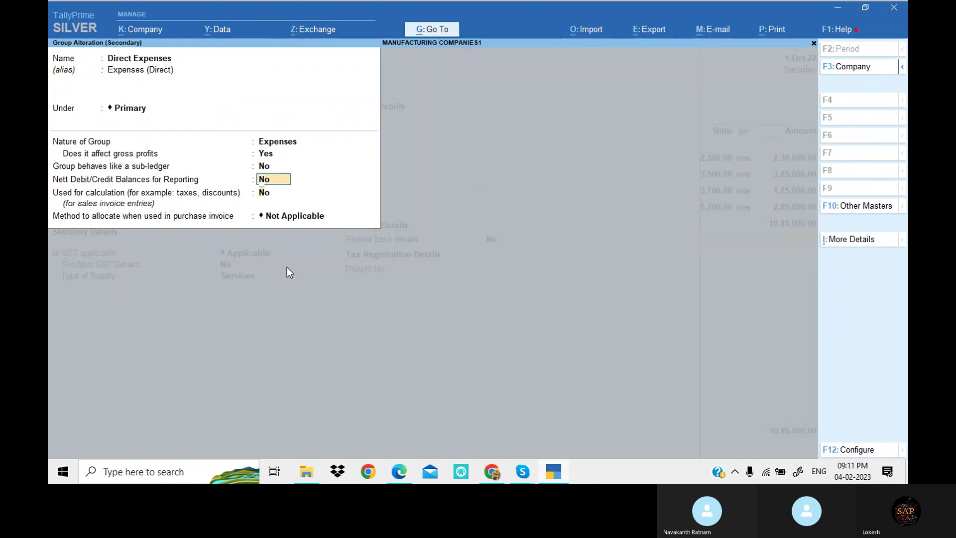
pyautogui.press('Down')
pyautogui.press('Down')
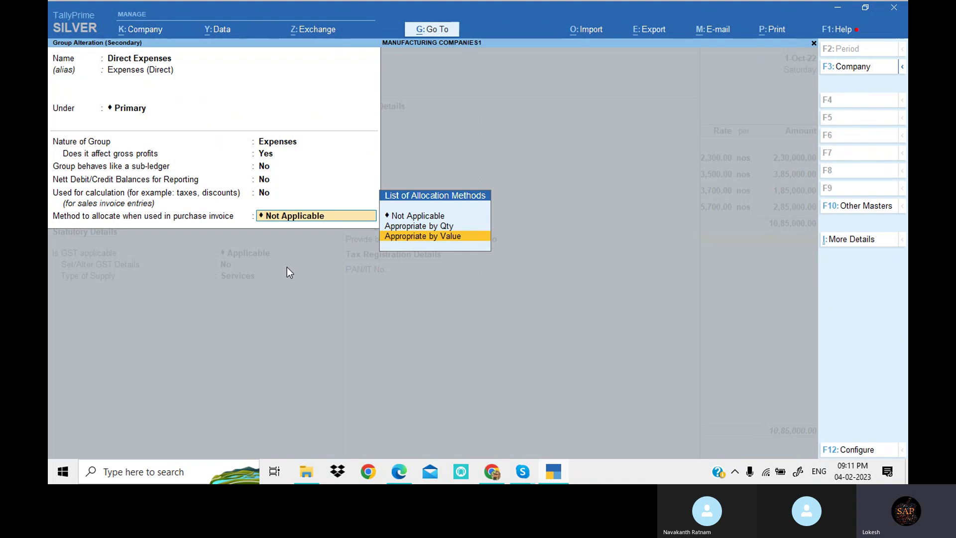
pyautogui.press('Return')
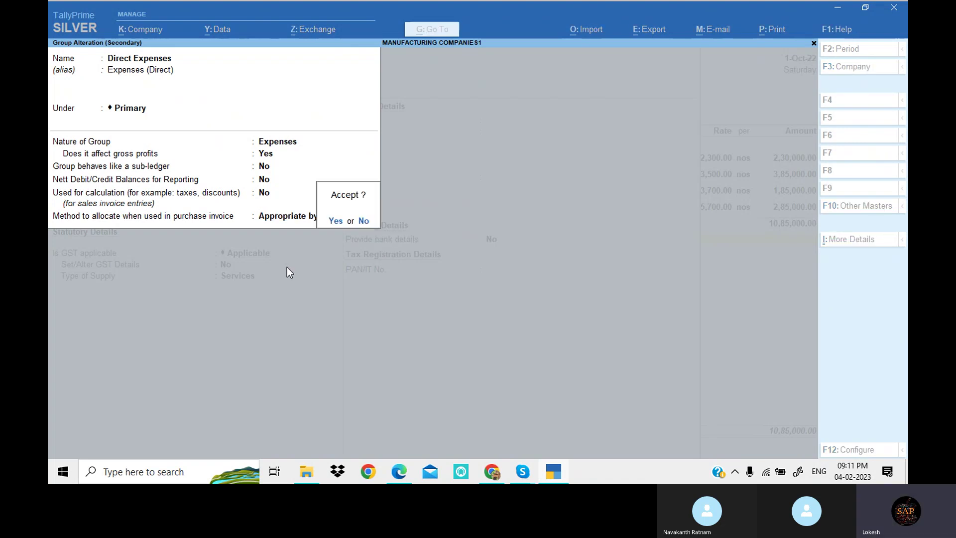
pyautogui.press('Return')
pyautogui.press('Return')
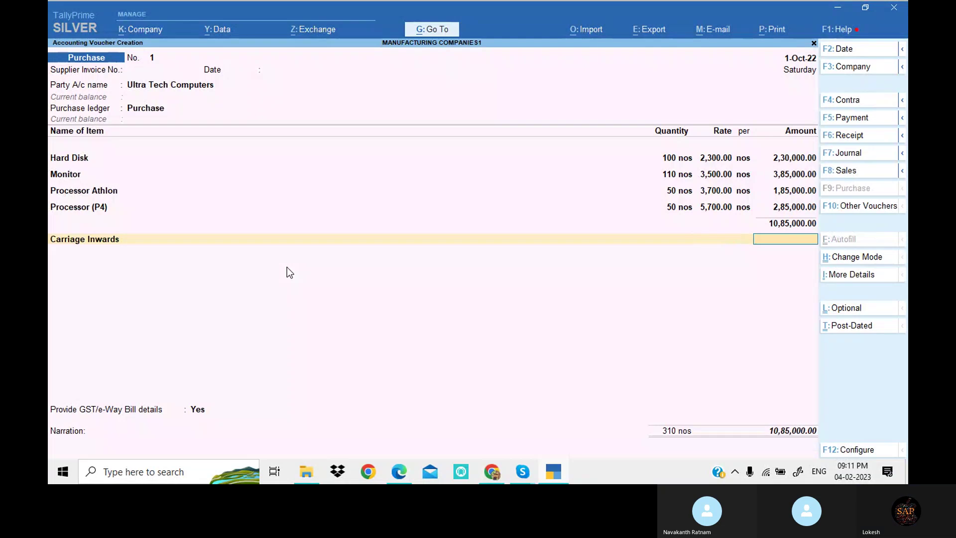
# Enter 400.00 for Carriage Inwards on the purchase voucher.
pyautogui.press('alt')
pyautogui.hotkey('alt', 'Tab')
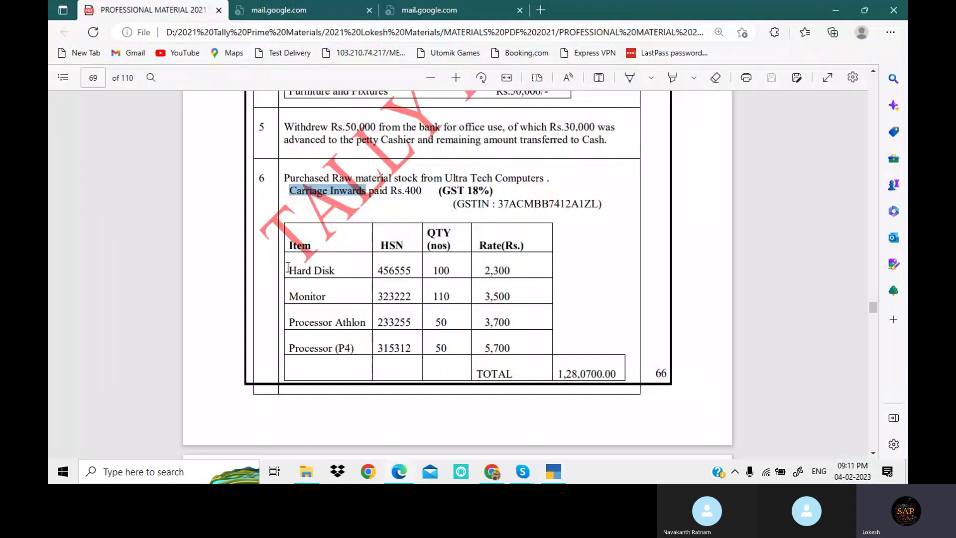
pyautogui.hotkey('alt', 'Tab')
pyautogui.write('400')
pyautogui.press('Return')
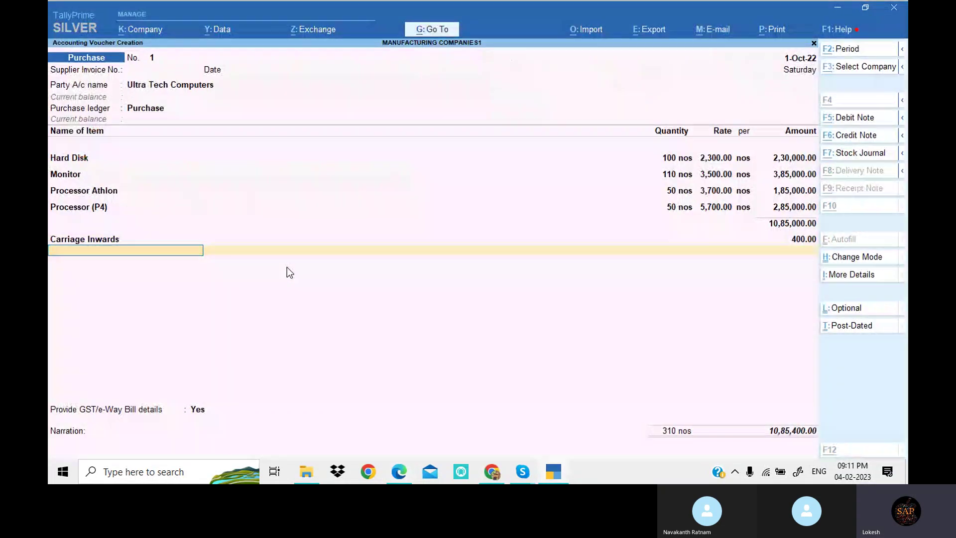
pyautogui.hotkey('alt', 'c')
# Create a CGST ledger under Duties & Taxes as a GST Central Tax.
pyautogui.write('CGST')
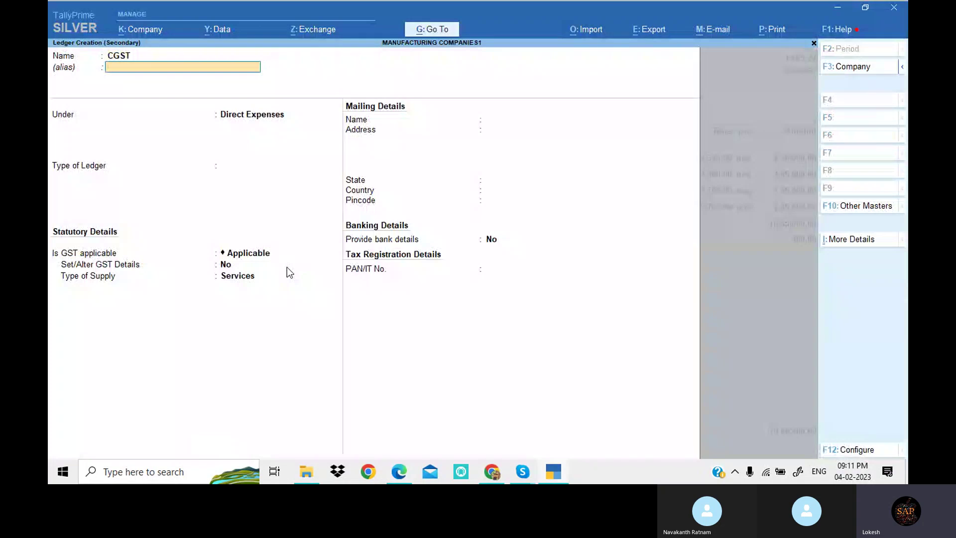
pyautogui.press('Return')
pyautogui.write('du')
pyautogui.press('Return')
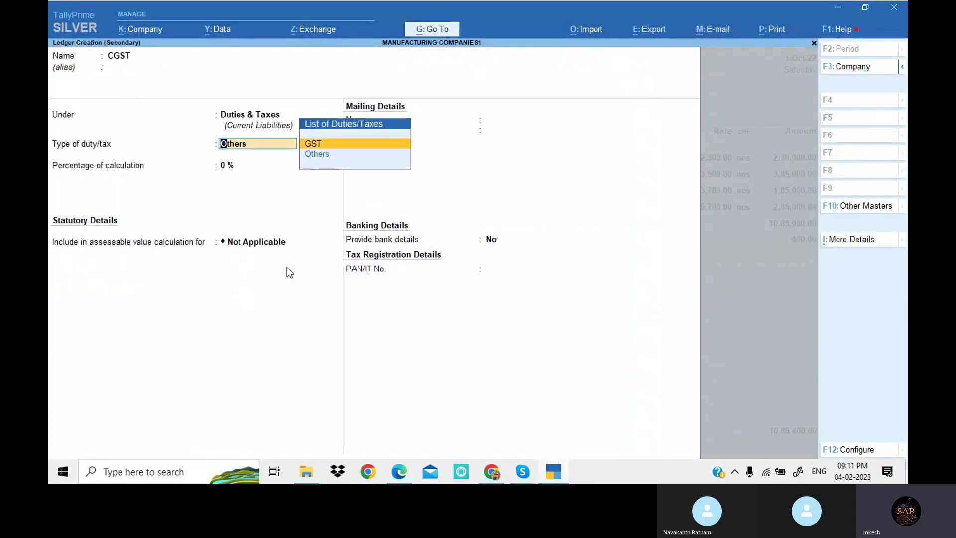
pyautogui.press('Return')
pyautogui.press('Return')
pyautogui.press('Return')
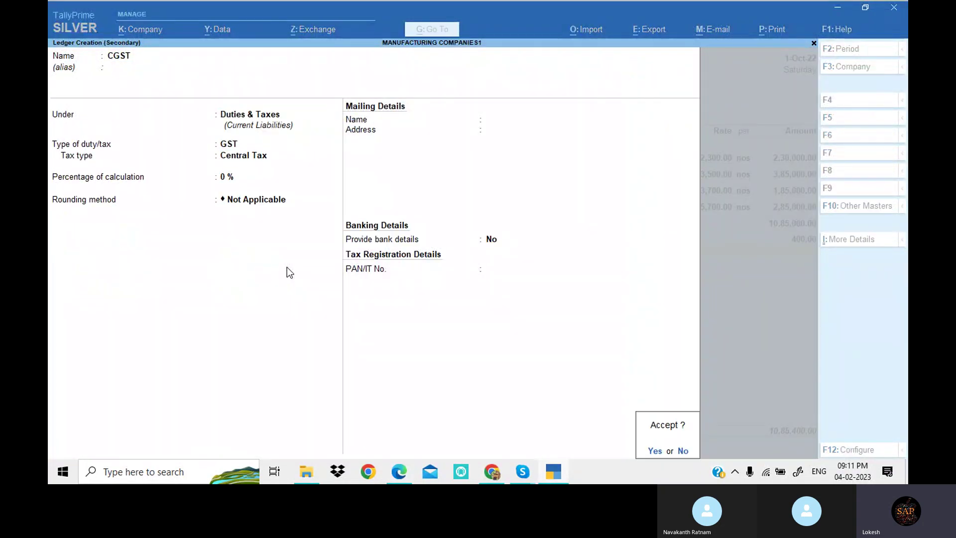
pyautogui.press('Return')
pyautogui.press('Return')
pyautogui.hotkey('alt', 'c')
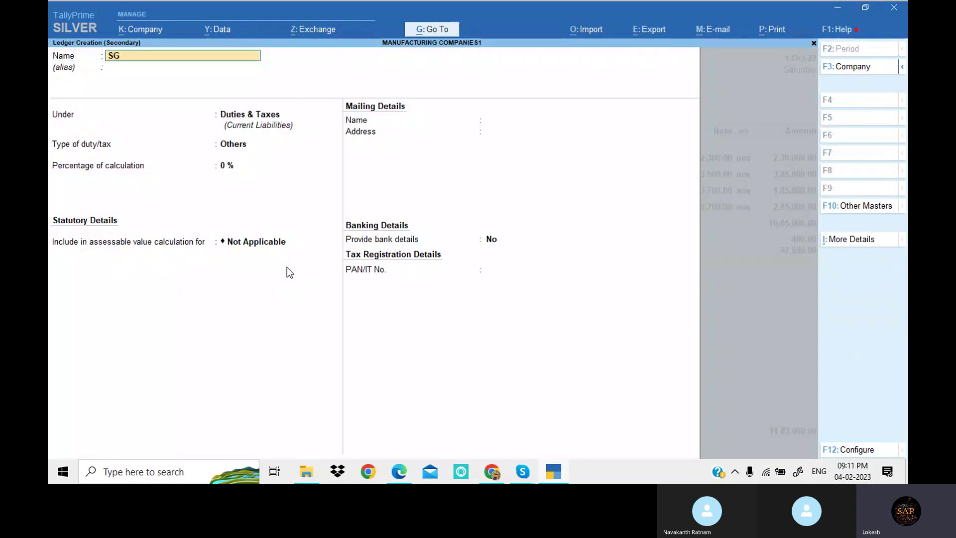
# Create an SGST State Tax ledger and verify the 12,80,700.00 voucher total against the PDF.
pyautogui.press('Return')
pyautogui.press('Return')
pyautogui.press('Up')
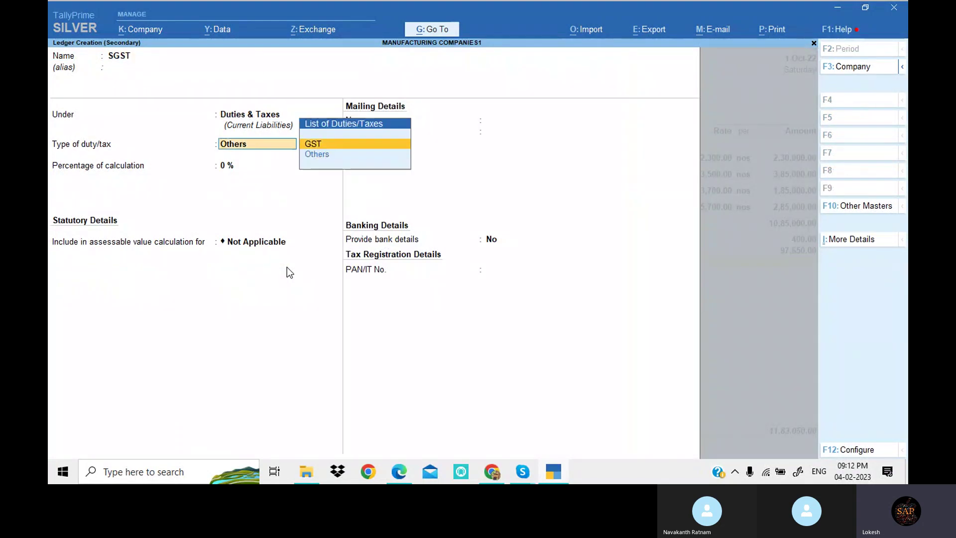
pyautogui.press('Return')
pyautogui.press('Down')
pyautogui.press('Down')
pyautogui.press('Down')
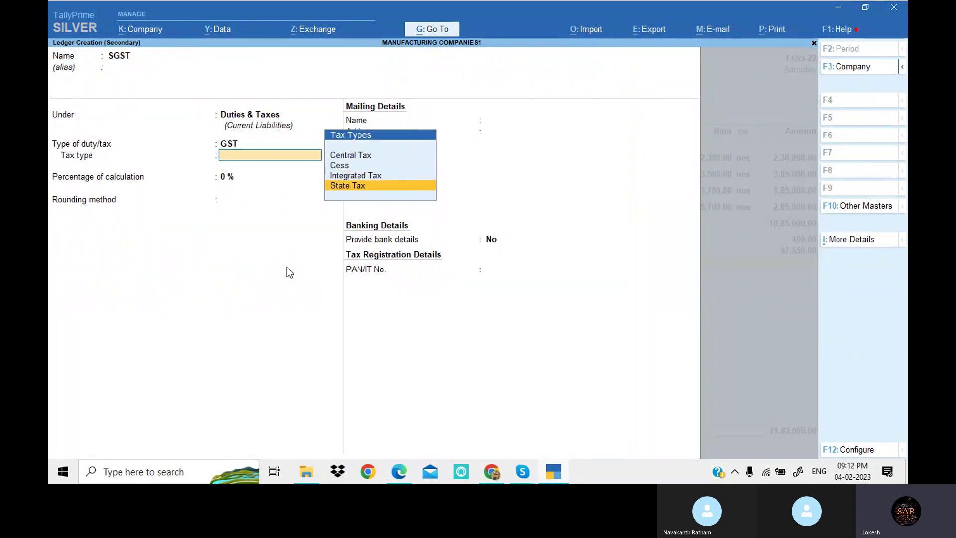
pyautogui.press('Return')
pyautogui.press('Return')
pyautogui.press('Return')
pyautogui.press('Return')
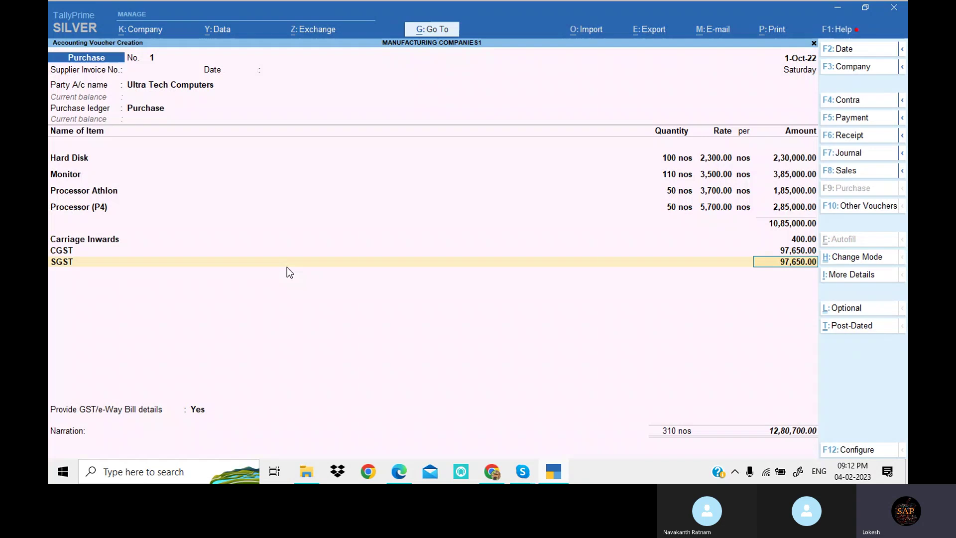
pyautogui.press('Return')
pyautogui.press('Return')
pyautogui.press('Up')
pyautogui.press('Return')
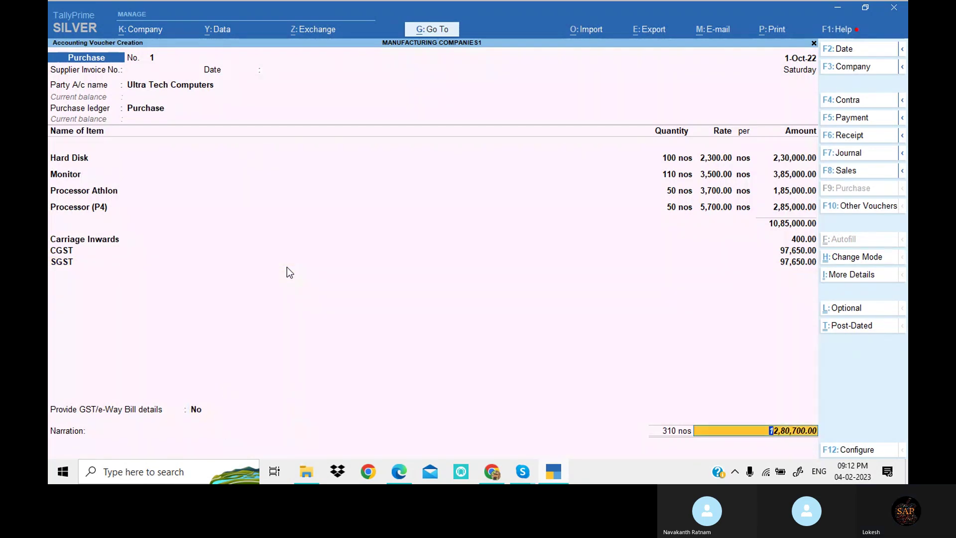
pyautogui.hotkey('alt', 'Tab')
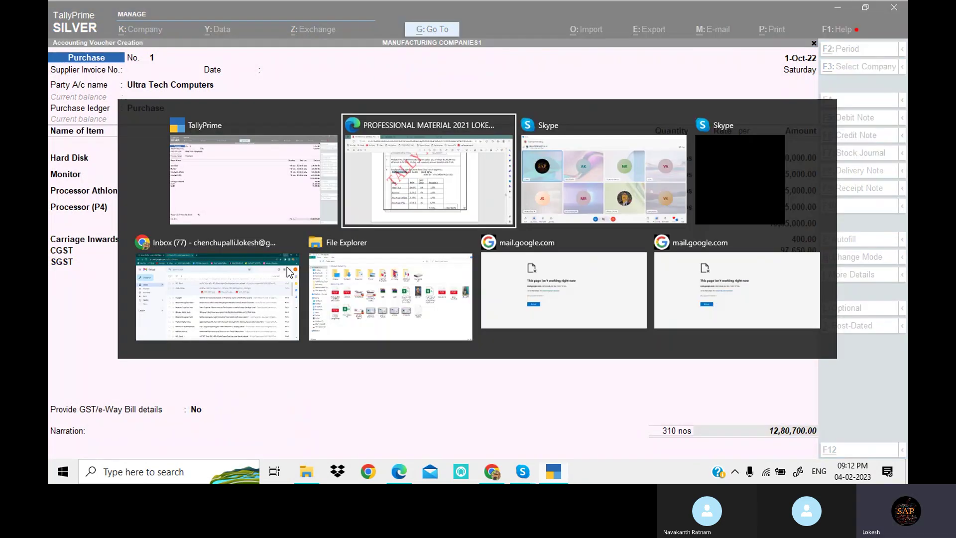
pyautogui.scroll(-3, 287, 267)
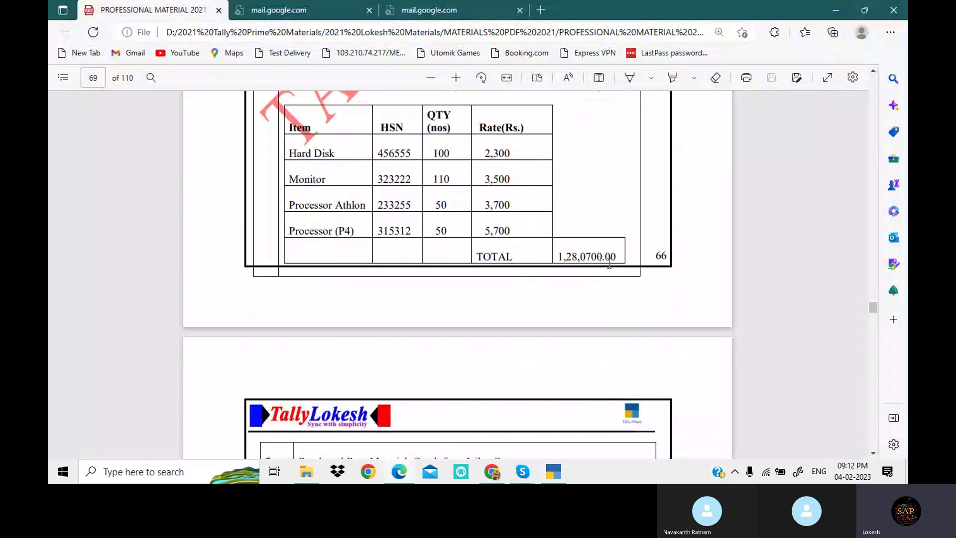
pyautogui.hotkey('alt', 'Tab')
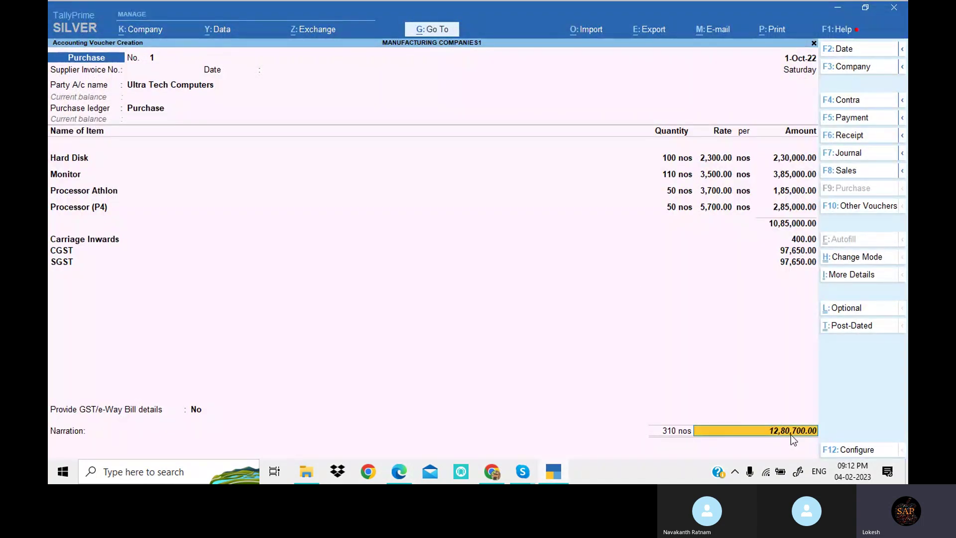
# Save purchase voucher 1 and copy supplier name Isilon Systems from the PDF.
pyautogui.press('Return')
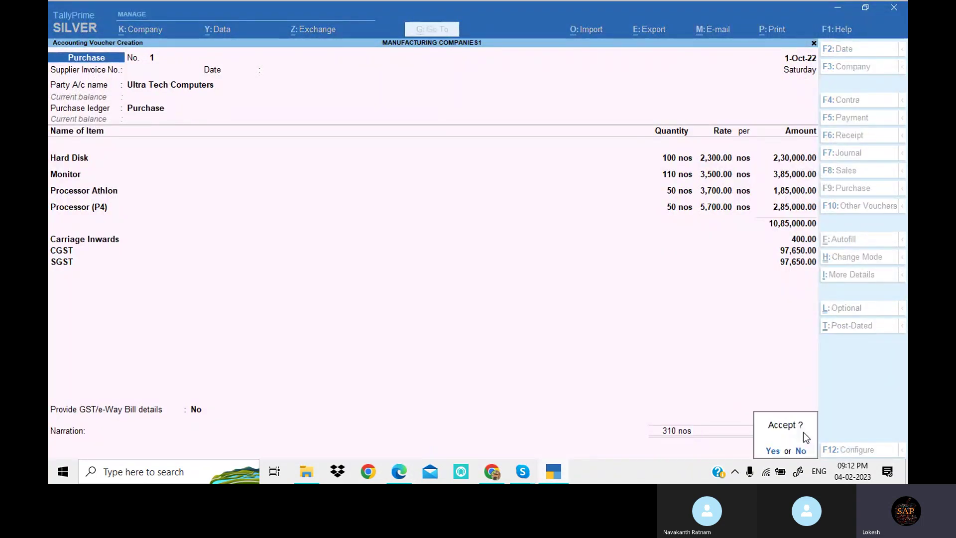
pyautogui.press('Return')
pyautogui.hotkey('alt', 'Tab')
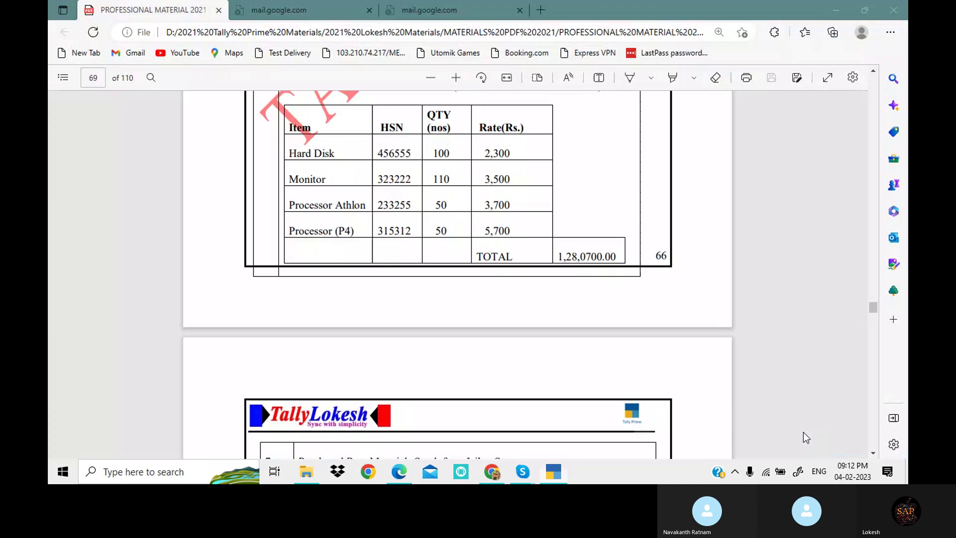
pyautogui.scroll(-5, 538, 256)
pyautogui.scroll(-1, 538, 255)
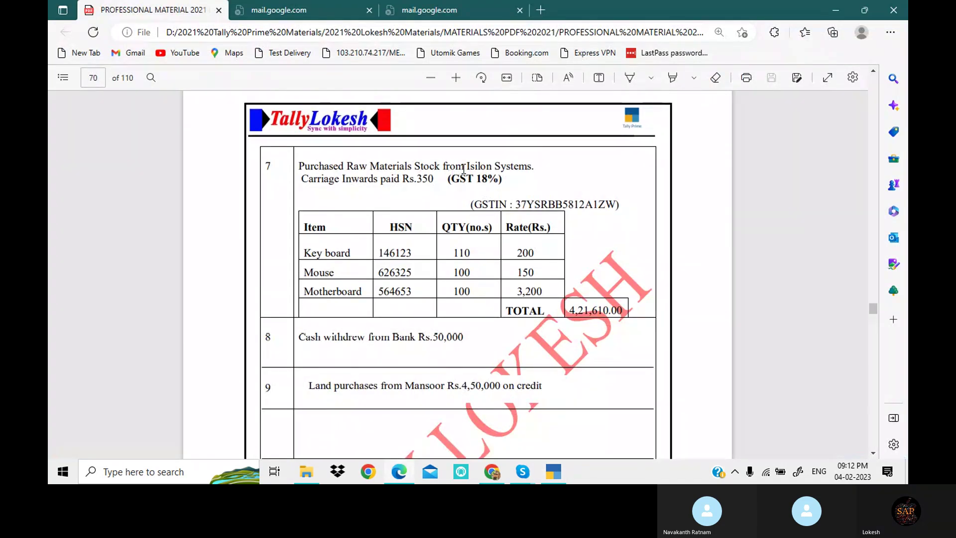
pyautogui.moveTo(531, 167)
pyautogui.mouseDown()
pyautogui.moveTo(446, 169)
pyautogui.moveTo(531, 167)
pyautogui.mouseUp()
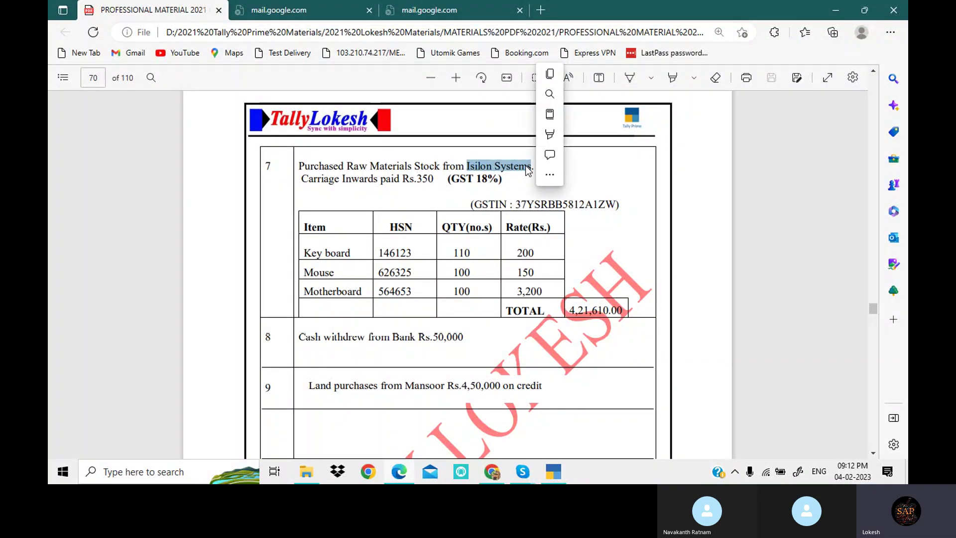
pyautogui.click(559, 474)
# Create party ledger Isilon Systems under Sundry Creditors with the supplier's GSTIN.
pyautogui.press('Return')
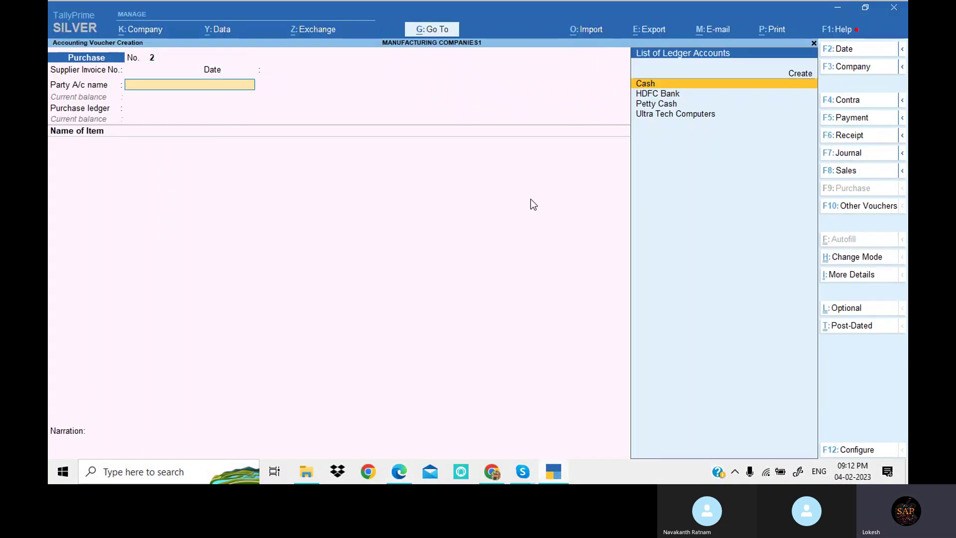
pyautogui.hotkey('alt', 'c')
pyautogui.hotkey('ctrl', 'alt', 'v')
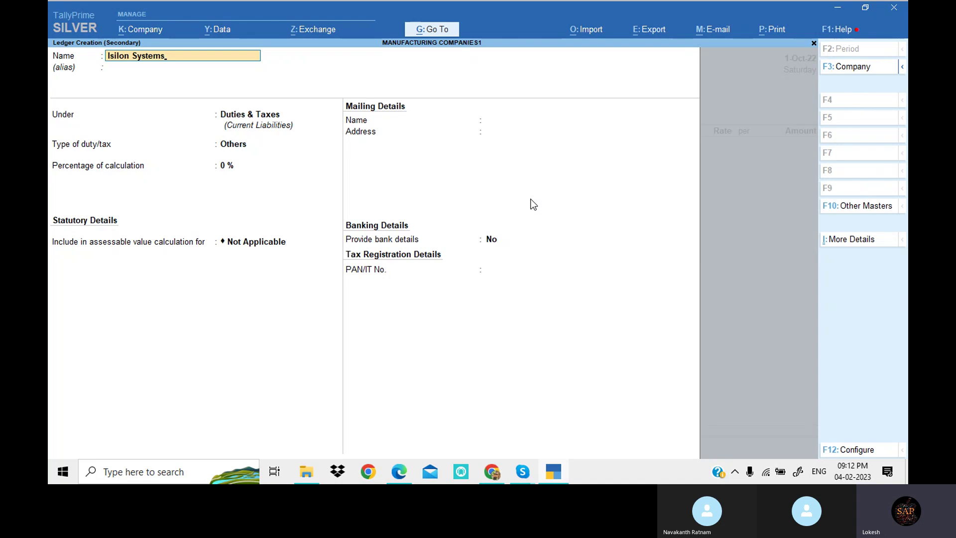
pyautogui.press('Return')
pyautogui.press('Return')
pyautogui.write('SUN')
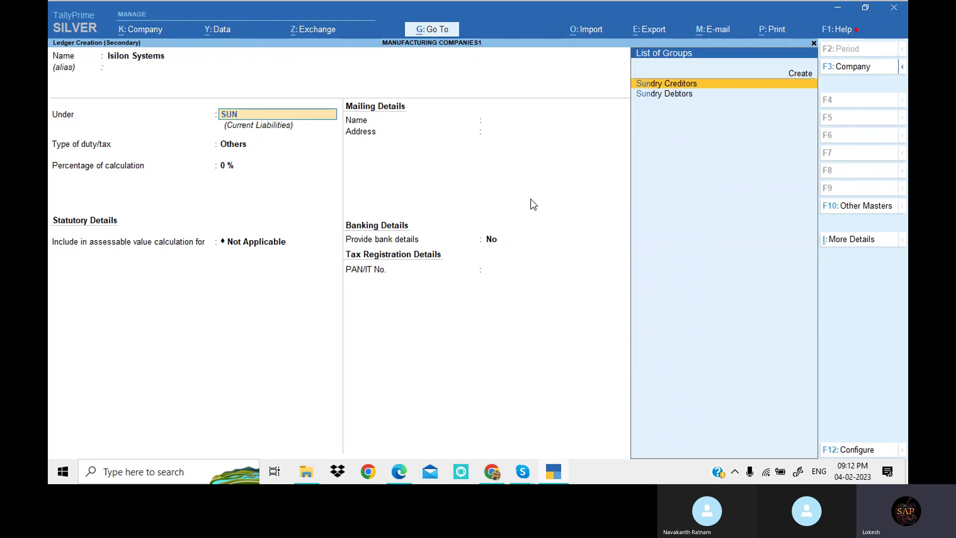
pyautogui.press('Return')
pyautogui.press('Return')
pyautogui.press('Return')
pyautogui.press('Return')
pyautogui.press('Return')
pyautogui.press('Return')
pyautogui.press('Return')
pyautogui.press('Return')
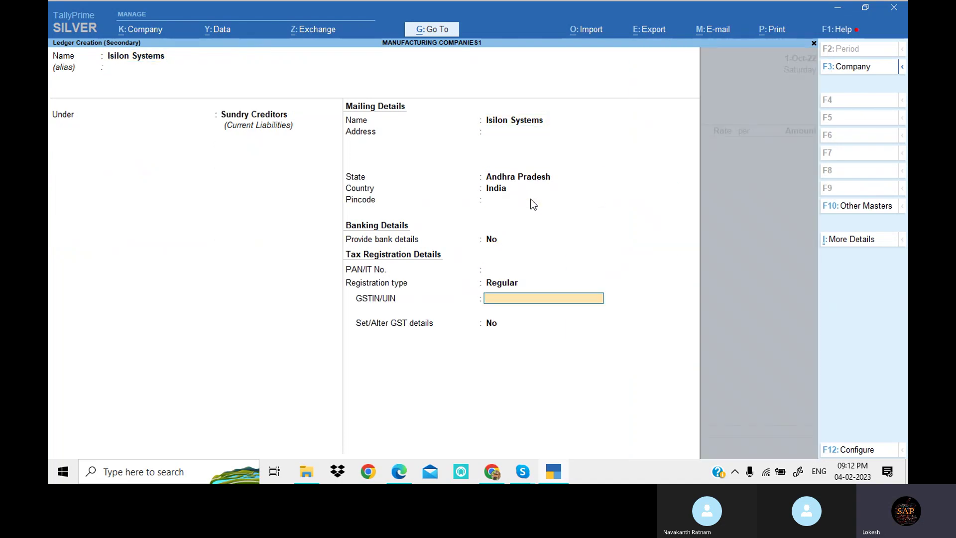
pyautogui.hotkey('alt', 'Tab')
pyautogui.hotkey('alt', 'Tab')
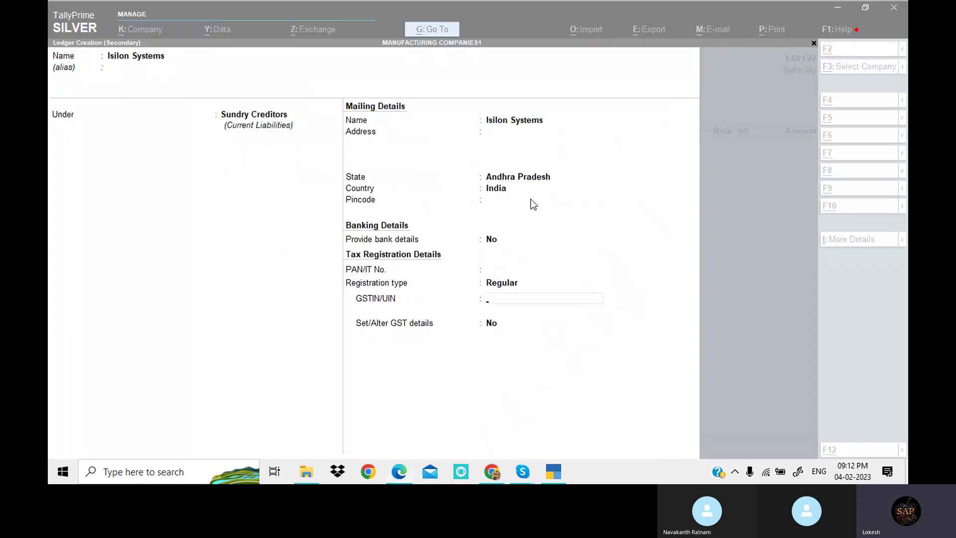
pyautogui.write('37')
pyautogui.press('Return')
pyautogui.press('Return')
pyautogui.press('Return')
pyautogui.press('Return')
pyautogui.press('Return')
pyautogui.press('Return')
pyautogui.press('Return')
pyautogui.press('Return')
pyautogui.press('Return')
pyautogui.press('Return')
pyautogui.press('Return')
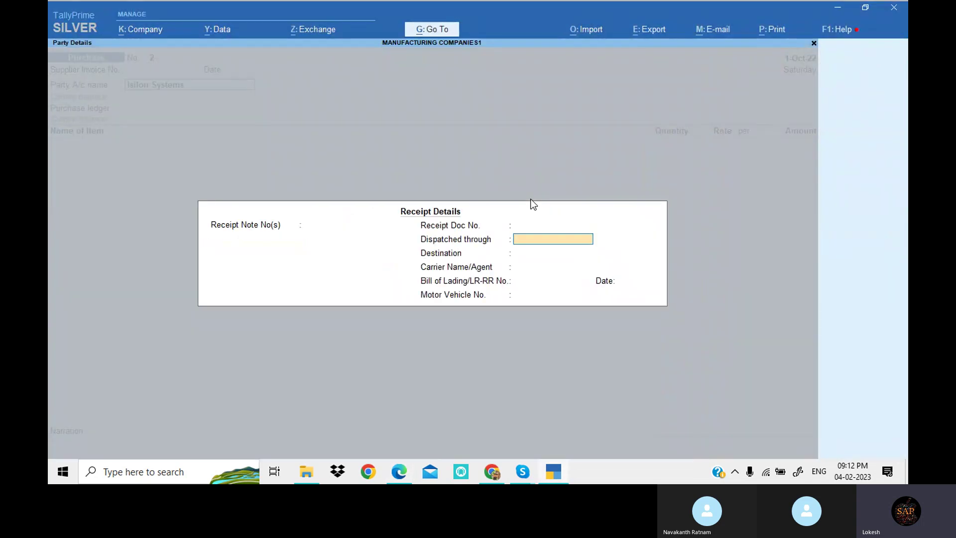
pyautogui.press('Return')
pyautogui.press('Return')
pyautogui.press('Return')
pyautogui.press('Return')
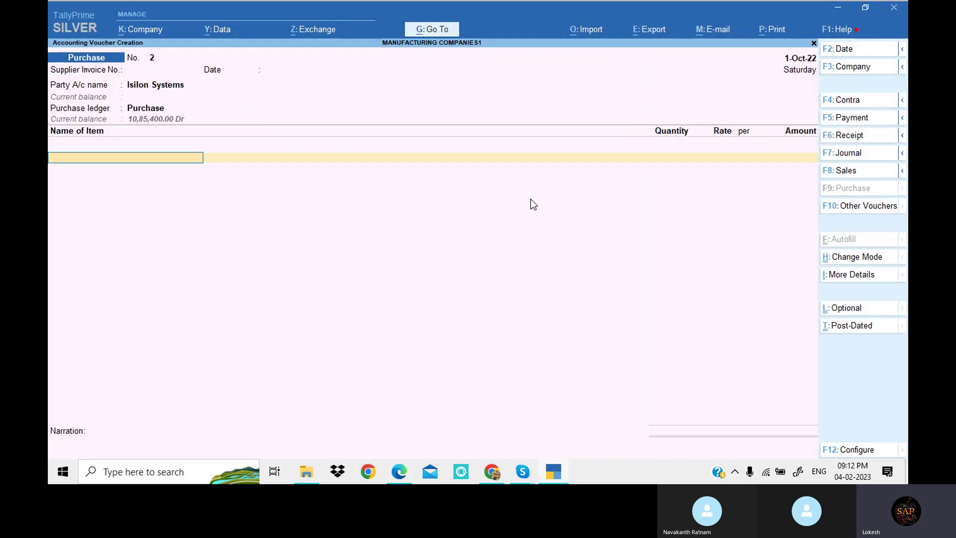
pyautogui.hotkey('alt', 'c')
# Create stock item Key board, copied from the PDF, under Raw material in nos.
pyautogui.hotkey('alt', 'Tab')
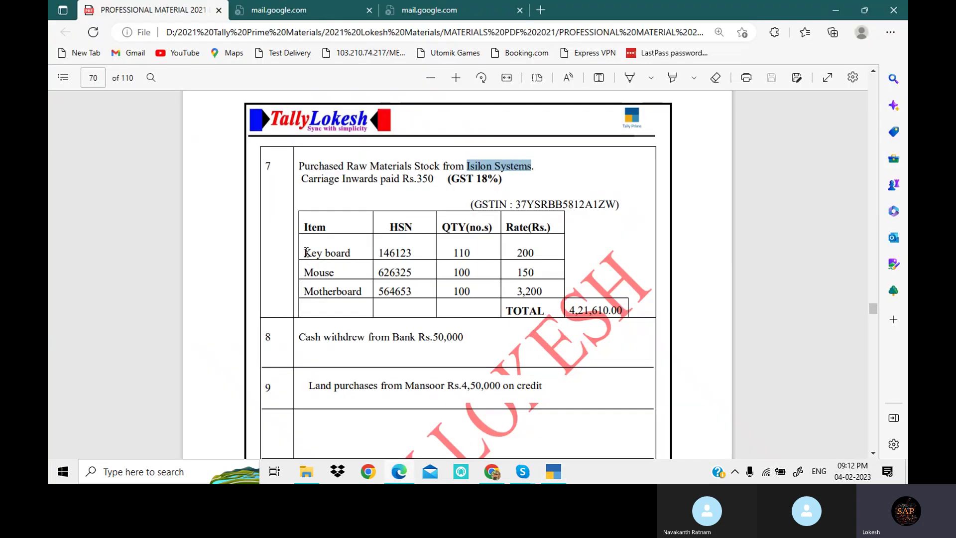
pyautogui.moveTo(305, 253); pyautogui.dragTo(352, 254)
pyautogui.hotkey('ctrl', 'c')
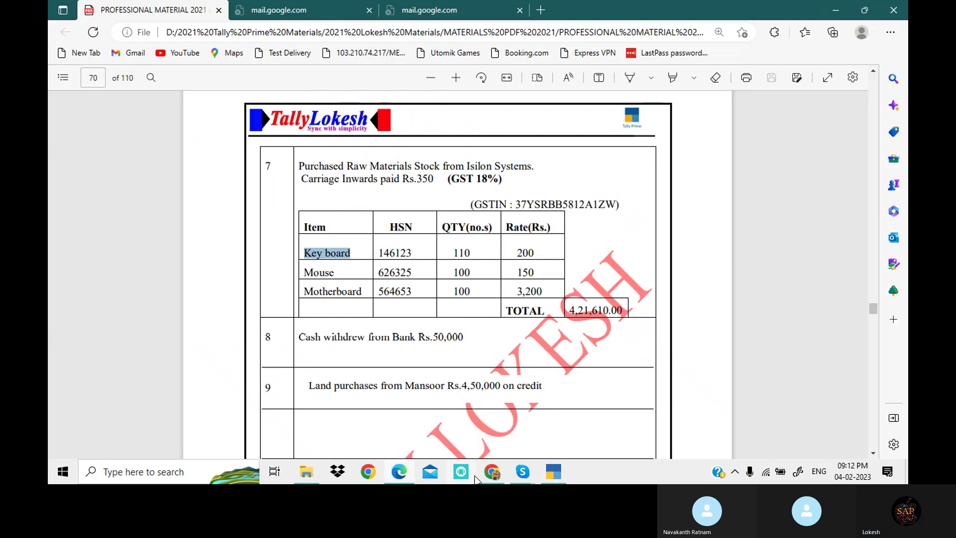
pyautogui.click(550, 476)
pyautogui.hotkey('ctrl', 'v')
pyautogui.press('Return')
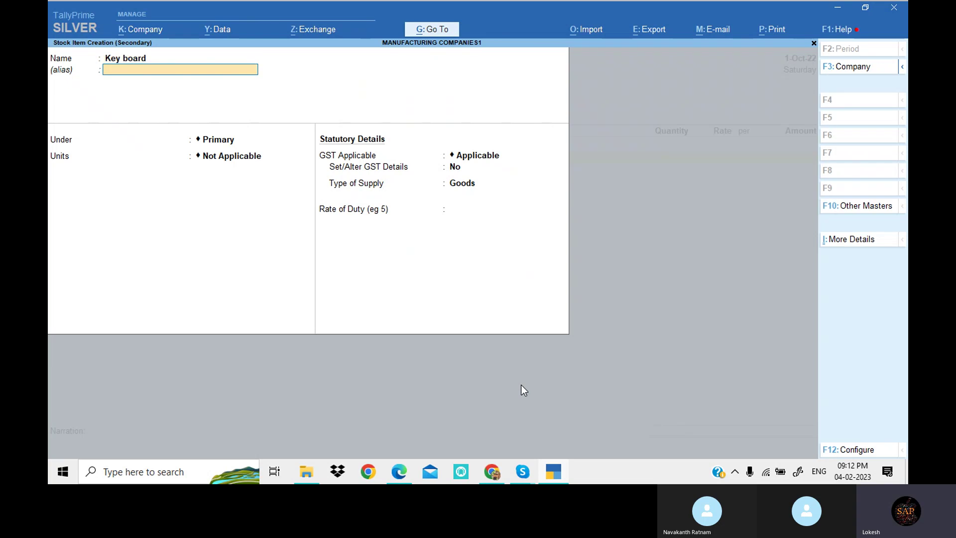
pyautogui.press('Down')
pyautogui.press('Return')
pyautogui.press('Down')
pyautogui.press('Return')
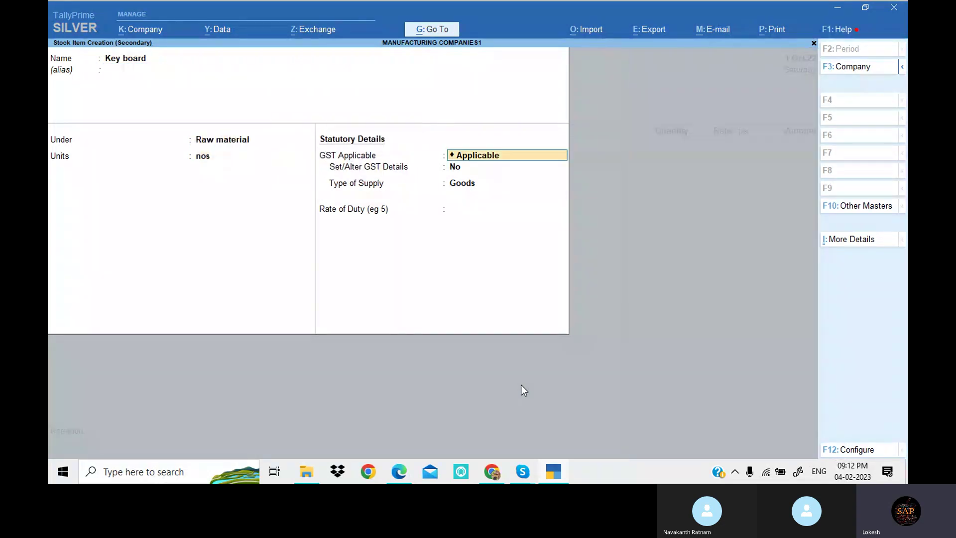
# Set Key board's GST from 1-Apr-22 with HSN 12548 and an 18% rate.
pyautogui.press('Return')
pyautogui.write('1-')
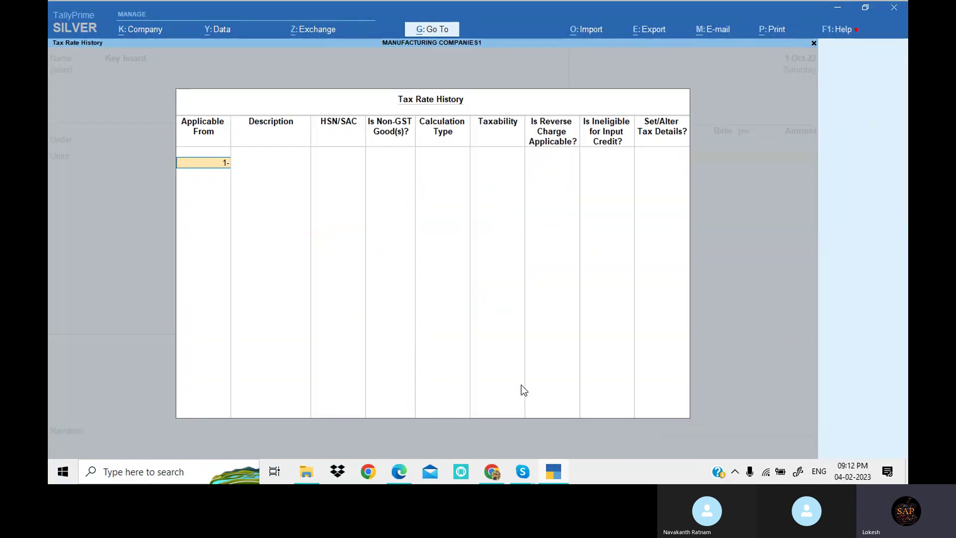
pyautogui.write('4')
pyautogui.press('Return')
pyautogui.write('12548')
pyautogui.press('Return')
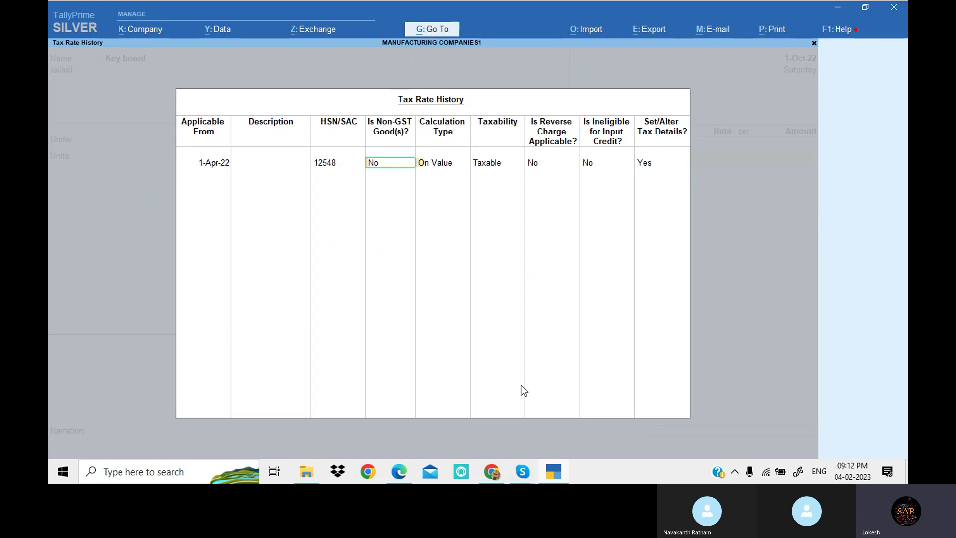
pyautogui.press('Return')
pyautogui.press('Return')
pyautogui.press('Return')
pyautogui.press('Return')
pyautogui.press('Return')
pyautogui.press('Return')
pyautogui.write('18')
pyautogui.press('Return')
pyautogui.press('Return')
pyautogui.press('Return')
pyautogui.press('Return')
pyautogui.press('Return')
pyautogui.press('Return')
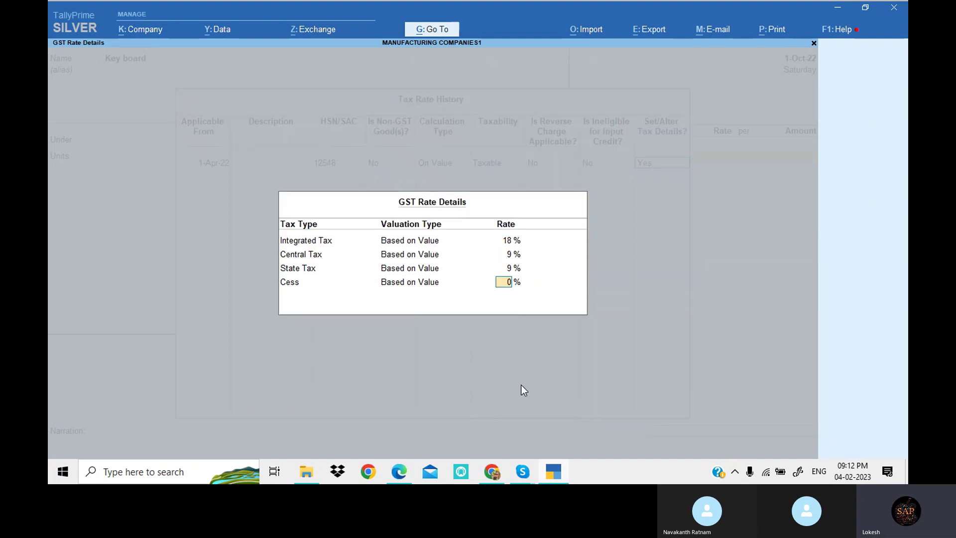
# Enter Key board on Purchase No. 2 at 110 nos and rate 200.00.
pyautogui.press('Return')
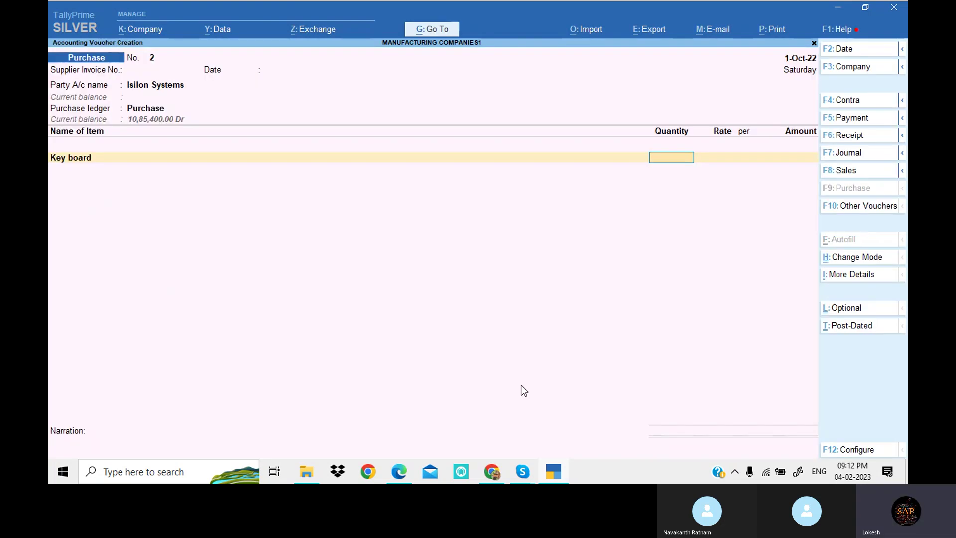
pyautogui.hotkey('alt', 'Tab')
pyautogui.hotkey('alt', 'Tab')
pyautogui.write('110')
pyautogui.press('Return')
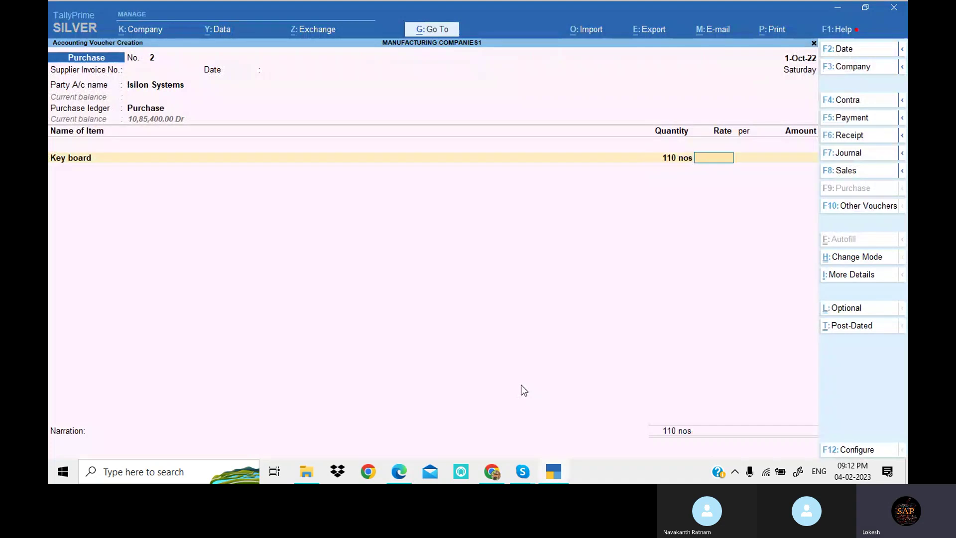
pyautogui.write('200')
pyautogui.press('Return')
pyautogui.press('Return')
pyautogui.press('Return')
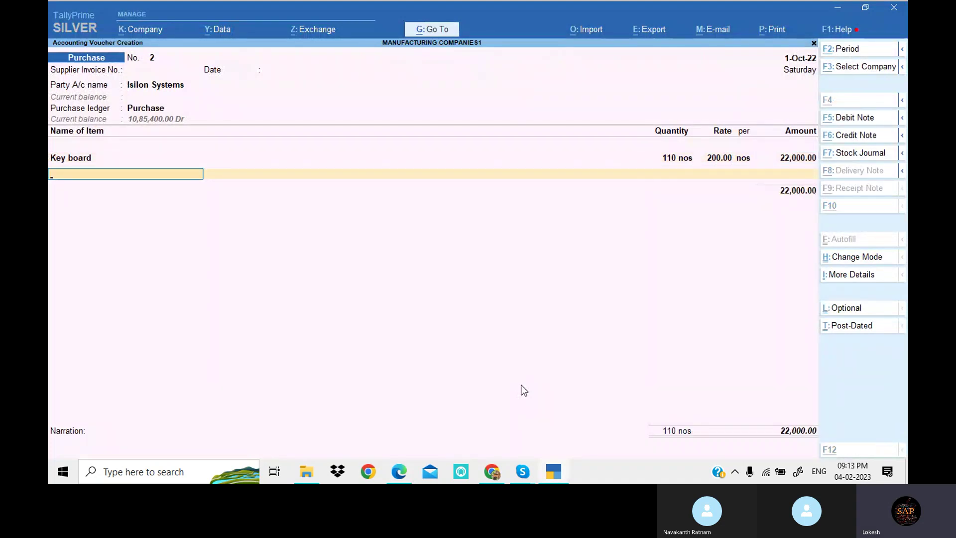
pyautogui.hotkey('alt', 'c')
pyautogui.hotkey('alt', 'Tab')
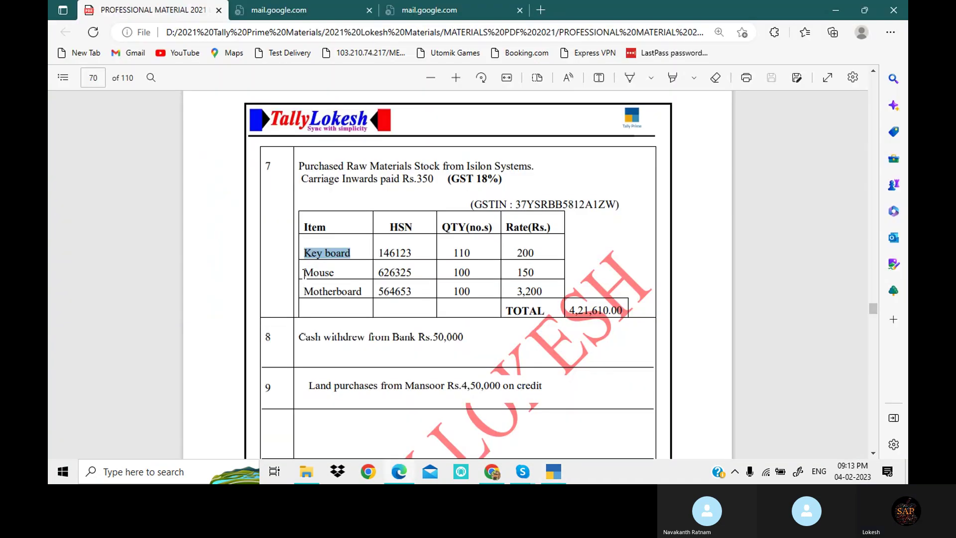
# Create stock item Mouse, copied from the PDF, under Raw material in nos.
pyautogui.doubleClick(331, 272)
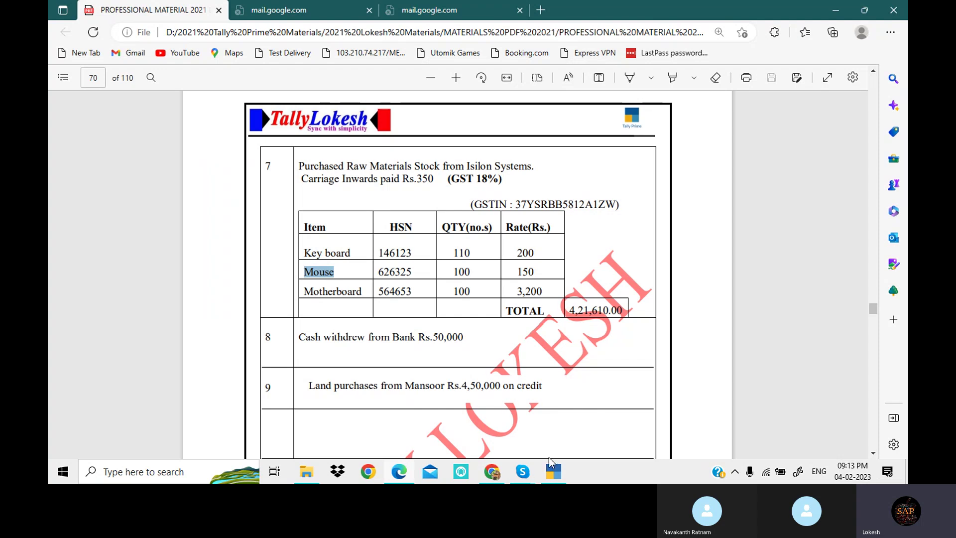
pyautogui.click(552, 478)
pyautogui.hotkey('ctrl', 'alt', 'v')
pyautogui.press('Return')
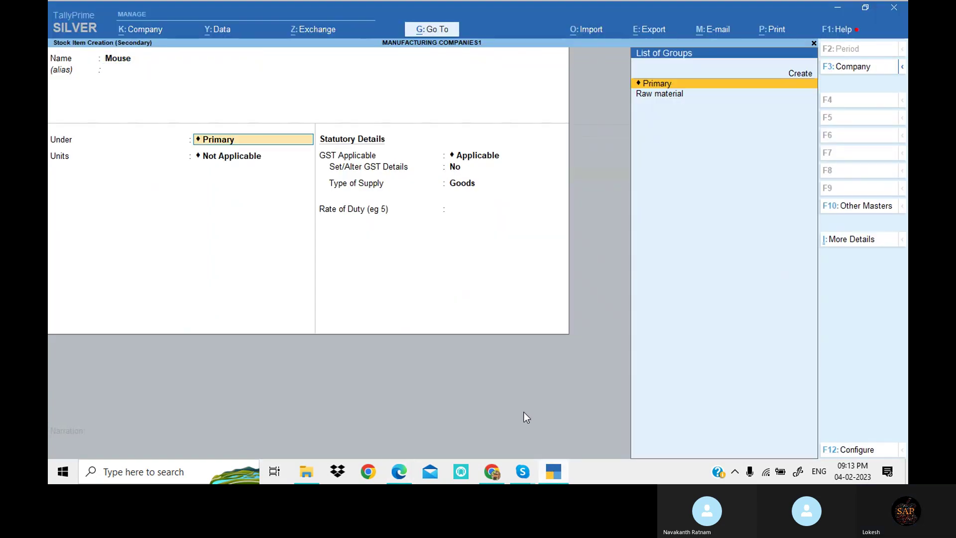
pyautogui.press('Down')
pyautogui.press('Return')
pyautogui.press('Down')
pyautogui.press('Return')
# Give Mouse GST details from 1-Apr-22 with HSN 2547 and an 18% rate.
pyautogui.press('Return')
pyautogui.press('y')
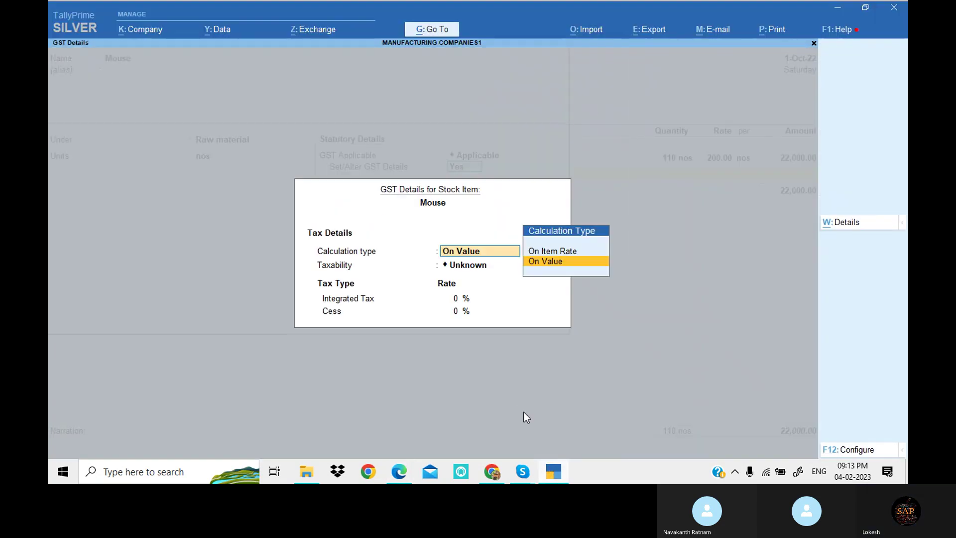
pyautogui.hotkey('alt', 'w')
pyautogui.write('1-4-22')
pyautogui.press('Return')
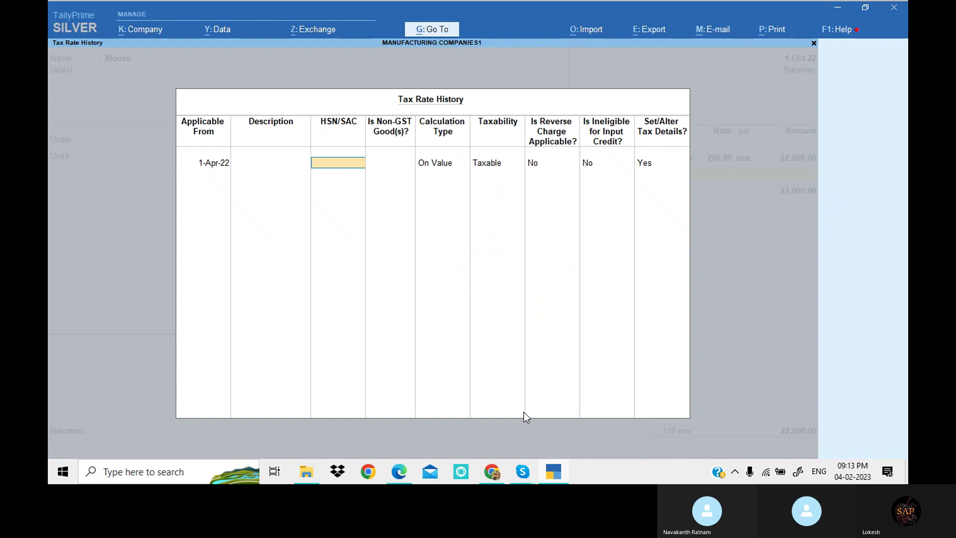
pyautogui.write('2547')
pyautogui.press('Return')
pyautogui.press('Return')
pyautogui.press('Return')
pyautogui.press('Return')
pyautogui.press('Return')
pyautogui.press('Return')
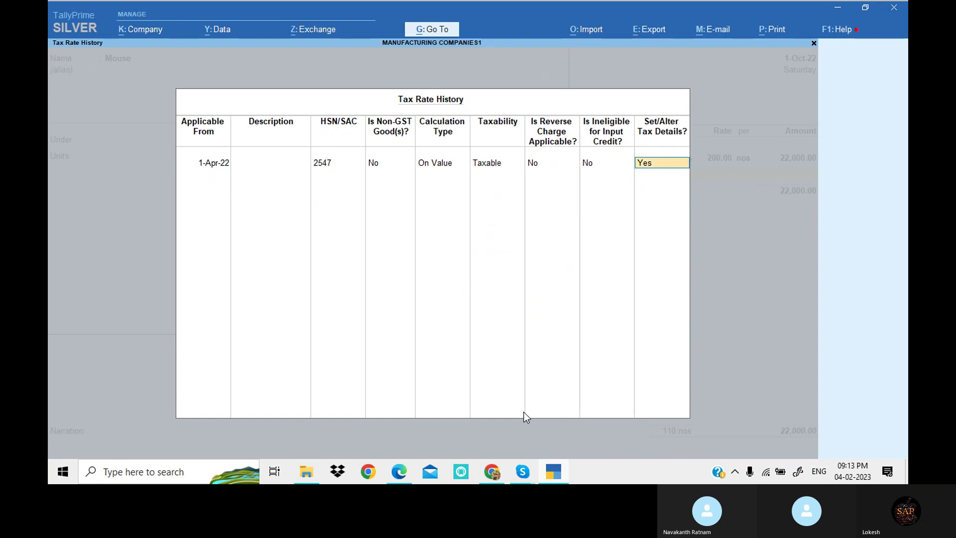
pyautogui.press('Return')
pyautogui.write('18')
pyautogui.press('Return')
pyautogui.press('Return')
pyautogui.press('Return')
pyautogui.press('Return')
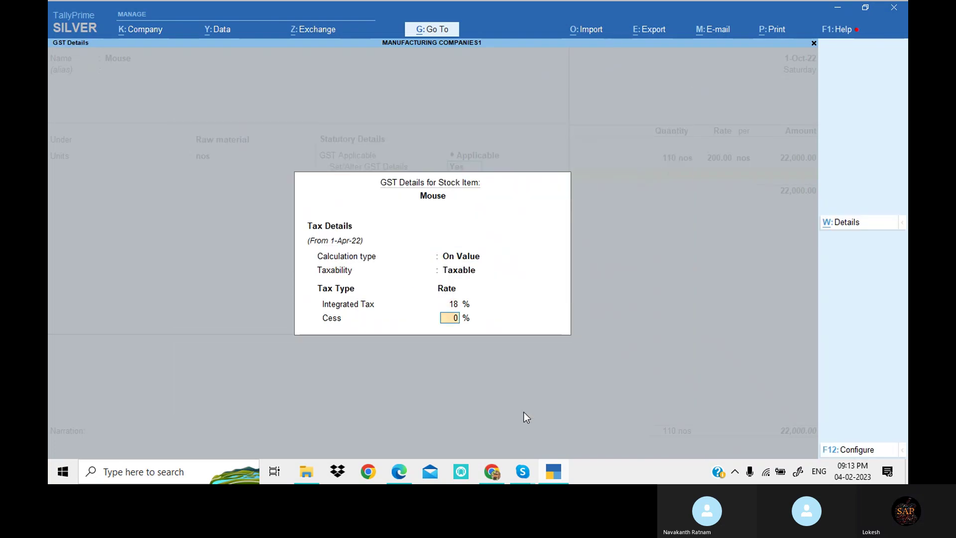
pyautogui.press('Return')
# Enter a quantity of 100 nos for Mouse on Purchase No. 2.
pyautogui.press('Return')
pyautogui.press('Return')
pyautogui.hotkey('alt', 'Tab')
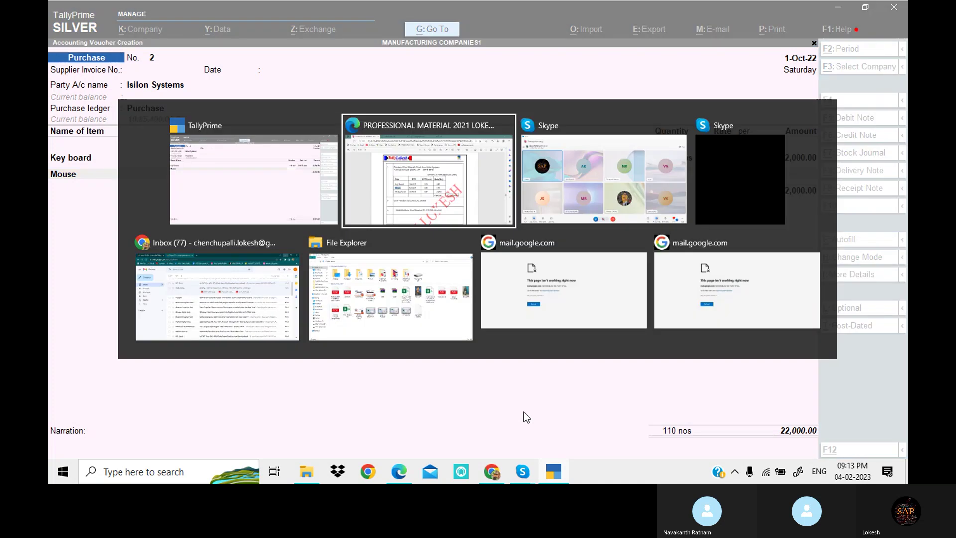
pyautogui.hotkey('alt', 'Tab')
pyautogui.write('100')
pyautogui.press('Return')
# Complete the Mouse line with 150, then start a new stock item named Motherboard, copied from the PDF.
pyautogui.write('150')
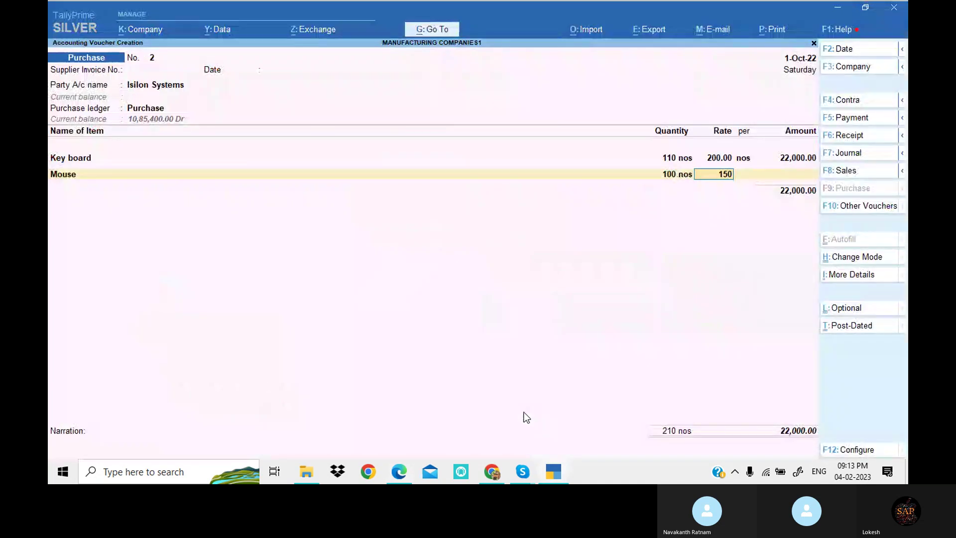
pyautogui.press('Return')
pyautogui.press('Return')
pyautogui.hotkey('alt', 'c')
pyautogui.hotkey('alt', 'Tab')
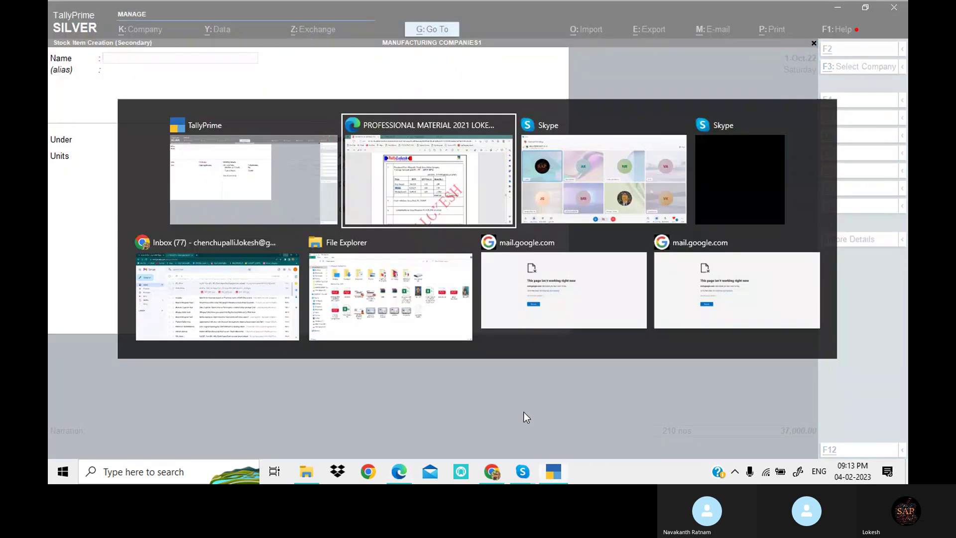
pyautogui.moveTo(301, 292); pyautogui.dragTo(363, 299)
pyautogui.hotkey('ctrl', 'c')
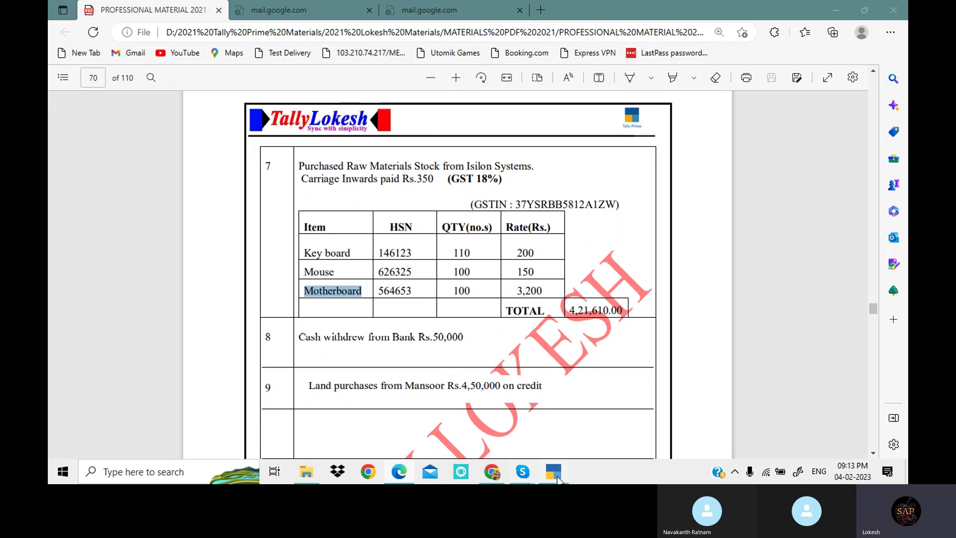
pyautogui.hotkey('alt', 'Tab')
pyautogui.hotkey('ctrl', 'alt', 'v')
pyautogui.press('Return')
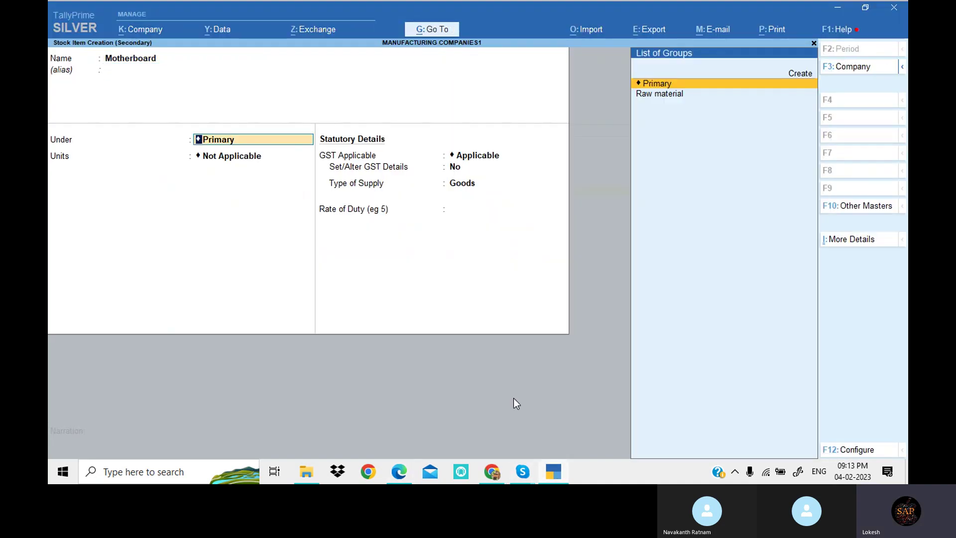
# Set Motherboard to Raw material in nos with 18% IGST from 1-Apr-22, and accept it.
pyautogui.press('Down')
pyautogui.press('Return')
pyautogui.press('Return')
pyautogui.press('Return')
pyautogui.press('y')
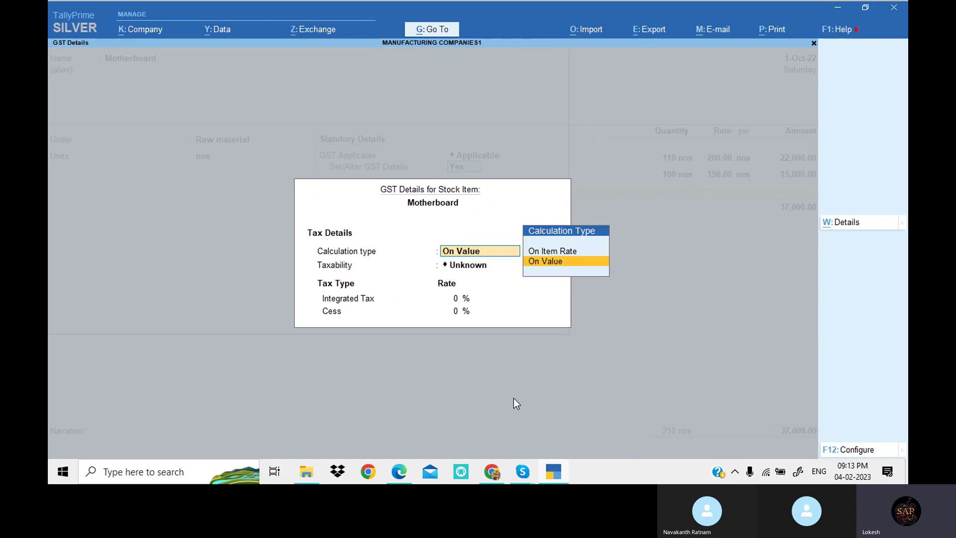
pyautogui.hotkey('ctrl', 'h')
pyautogui.press('Return')
pyautogui.press('Return')
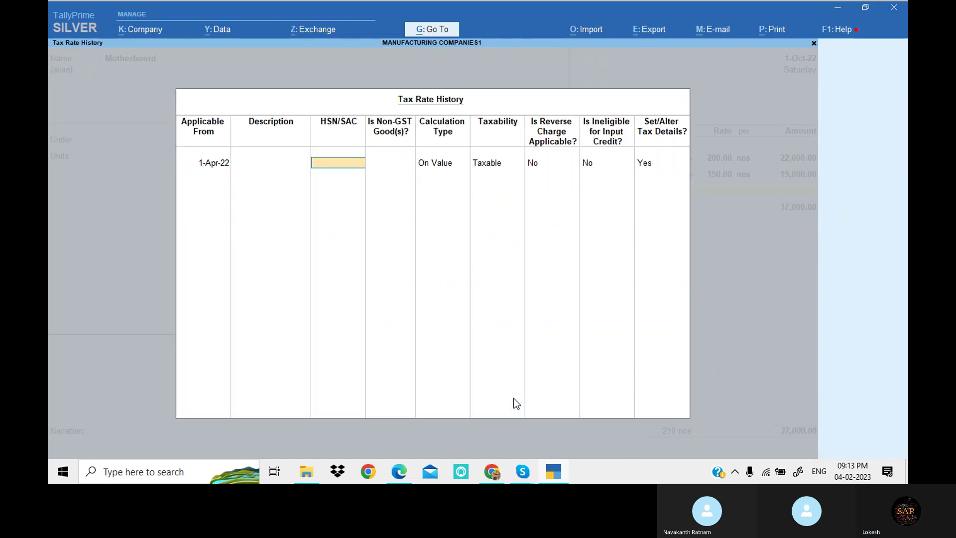
pyautogui.press('Return')
pyautogui.press('Return')
pyautogui.press('Return')
pyautogui.press('Return')
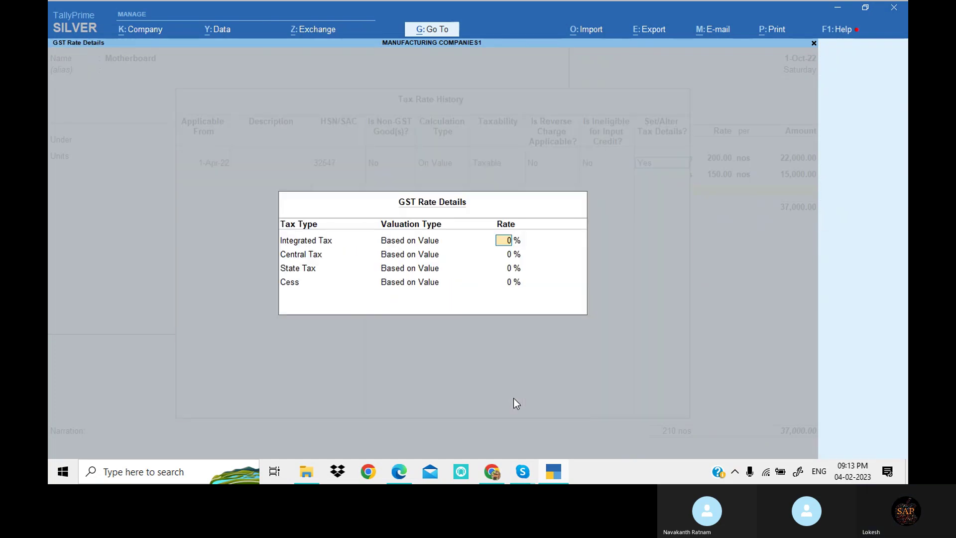
pyautogui.write('18')
pyautogui.press('Return')
pyautogui.press('Return')
pyautogui.press('Return')
pyautogui.press('Return')
pyautogui.press('Return')
pyautogui.press('Return')
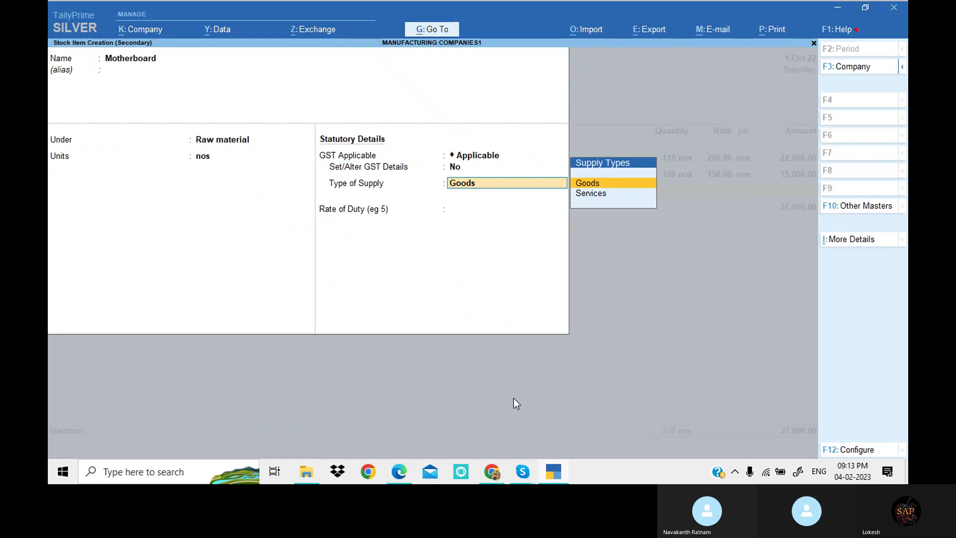
pyautogui.press('Return')
pyautogui.press('Return')
pyautogui.press('y')
pyautogui.hotkey('alt', 'Tab')
pyautogui.hotkey('alt', 'Tab')
# Enter Motherboard as 100 nos at 3,200.00 and finish the item rows.
pyautogui.write('100')
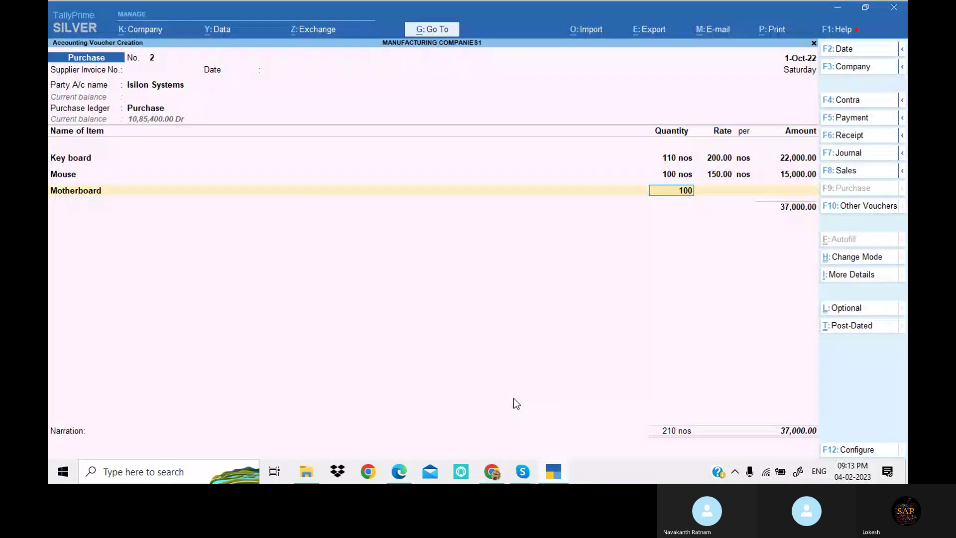
pyautogui.press('Return')
pyautogui.write('3,200')
pyautogui.press('Return')
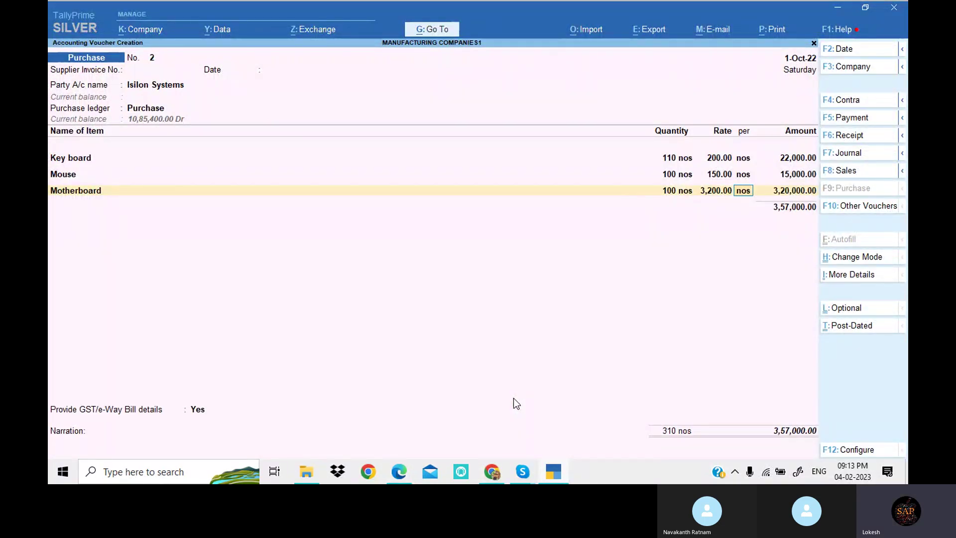
pyautogui.press('Return')
pyautogui.press('Return')
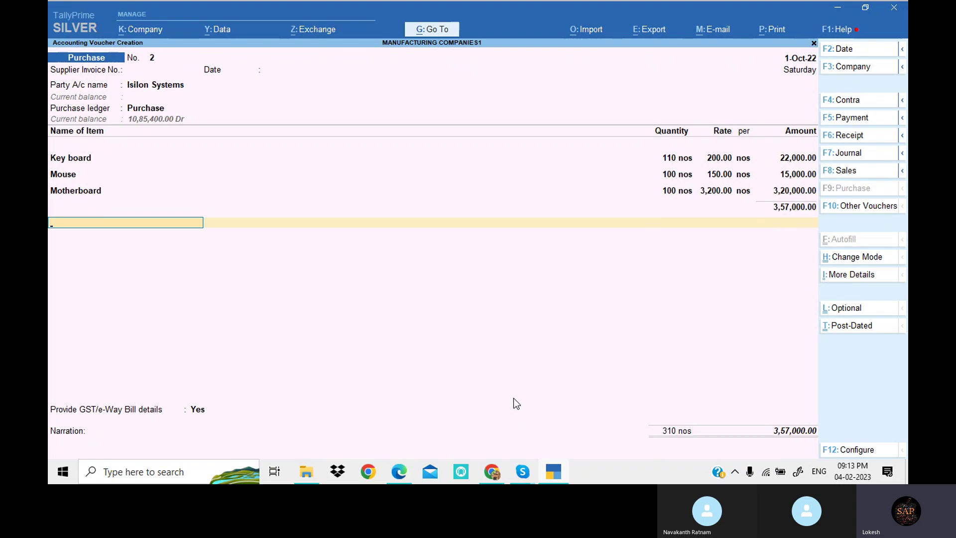
pyautogui.write('ca')
# Add Carriage Inwards 350, CGST and SGST, answer No to GST/e-Way Bill details, and save.
pyautogui.press('Return')
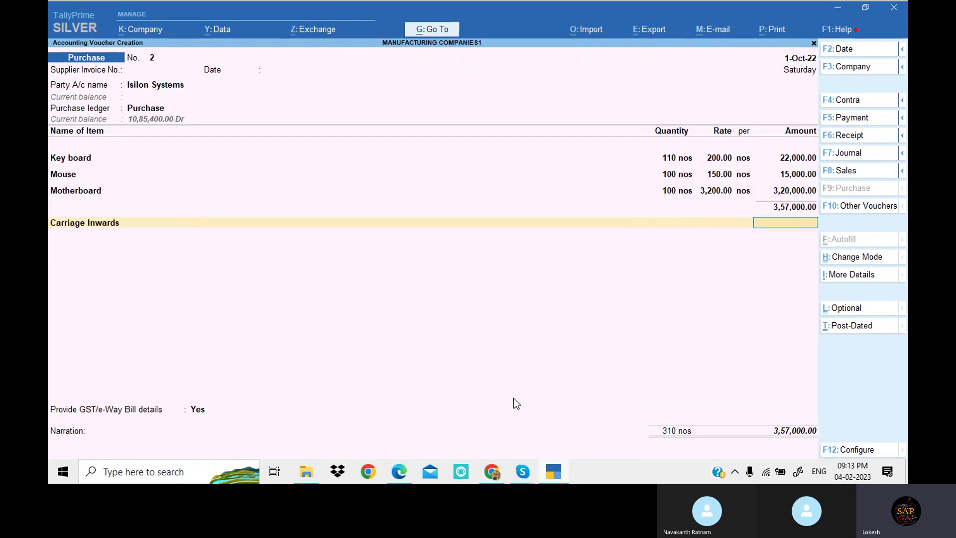
pyautogui.hotkey('alt', 'Tab')
pyautogui.write('350')
pyautogui.press('Return')
pyautogui.write('cg')
pyautogui.press('Return')
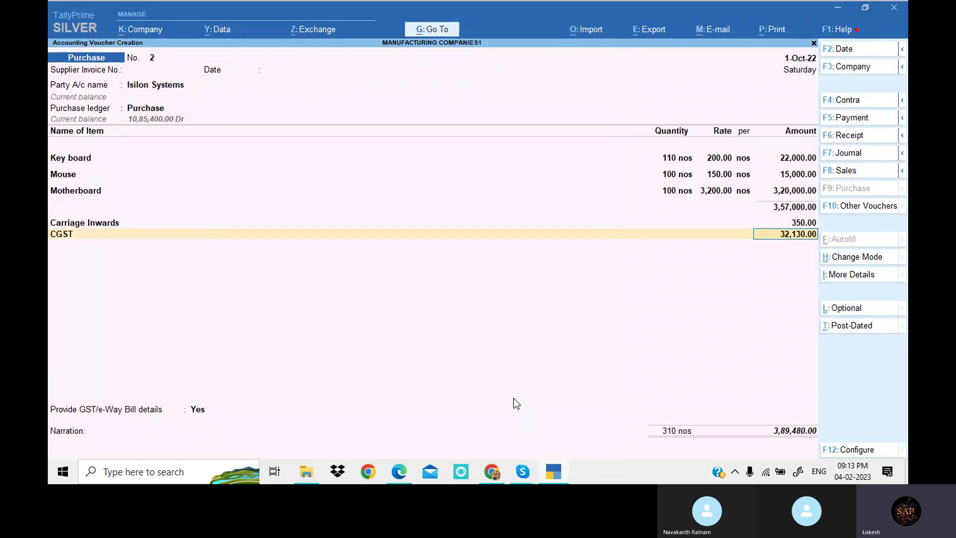
pyautogui.press('Return')
pyautogui.write('sg')
pyautogui.press('Return')
pyautogui.press('Return')
pyautogui.press('Return')
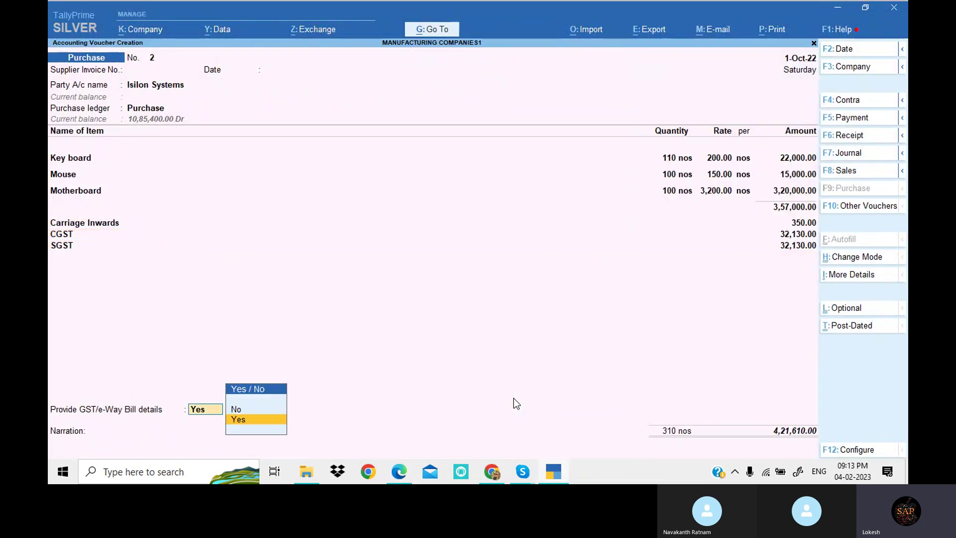
pyautogui.press('Up')
pyautogui.press('Return')
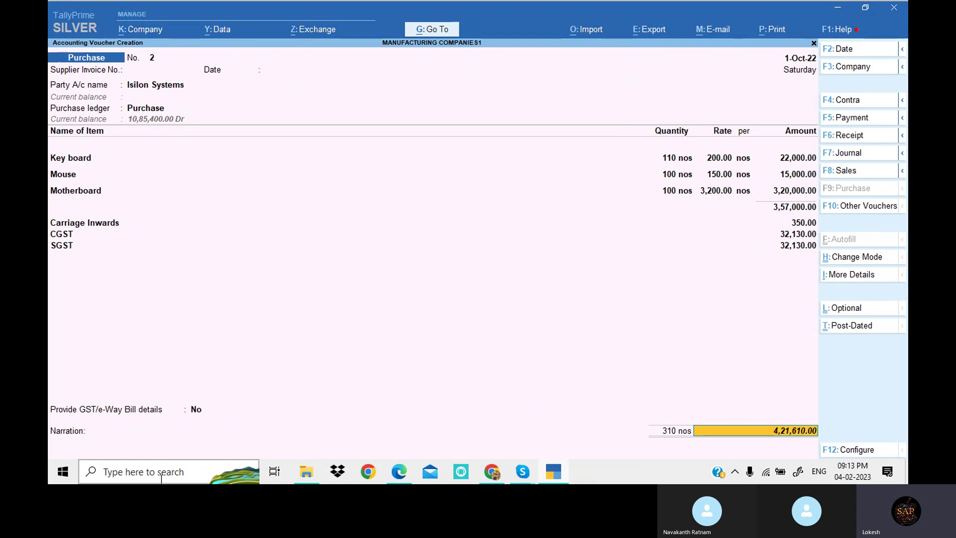
pyautogui.press('Return')
pyautogui.press('Return')
pyautogui.press('Return')
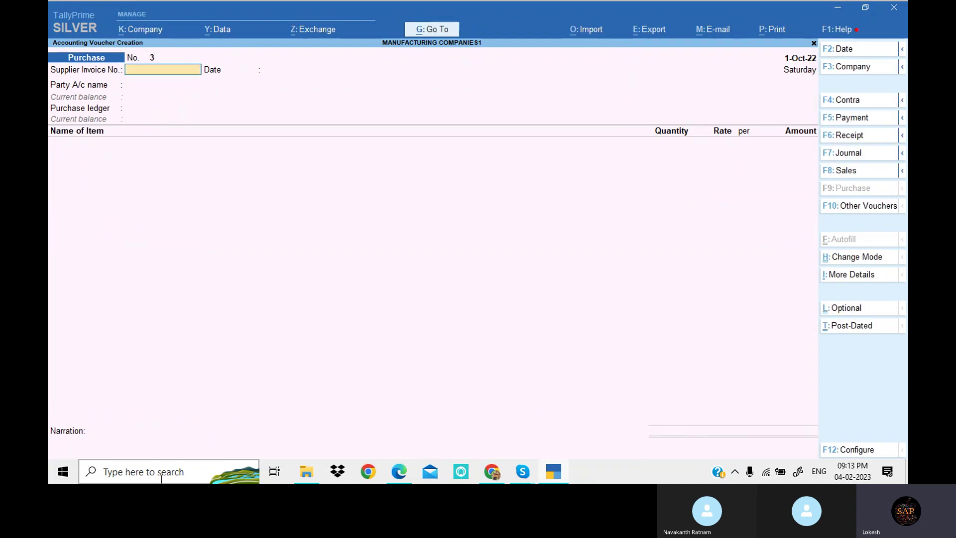
# Save a contra crediting HDFC Bank 50,000 and debiting Cash, checking the PDF before and after.
pyautogui.click(398, 479)
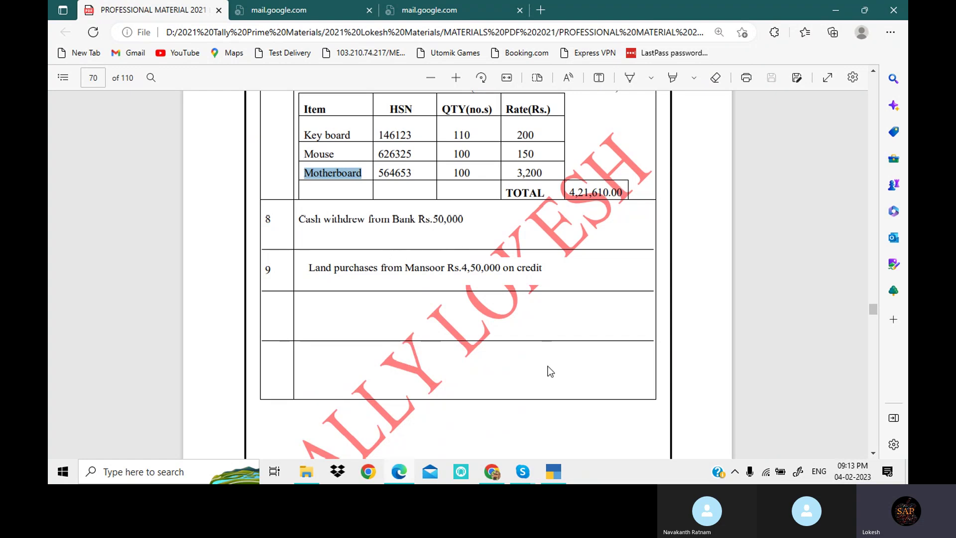
pyautogui.hotkey('alt', 'Tab')
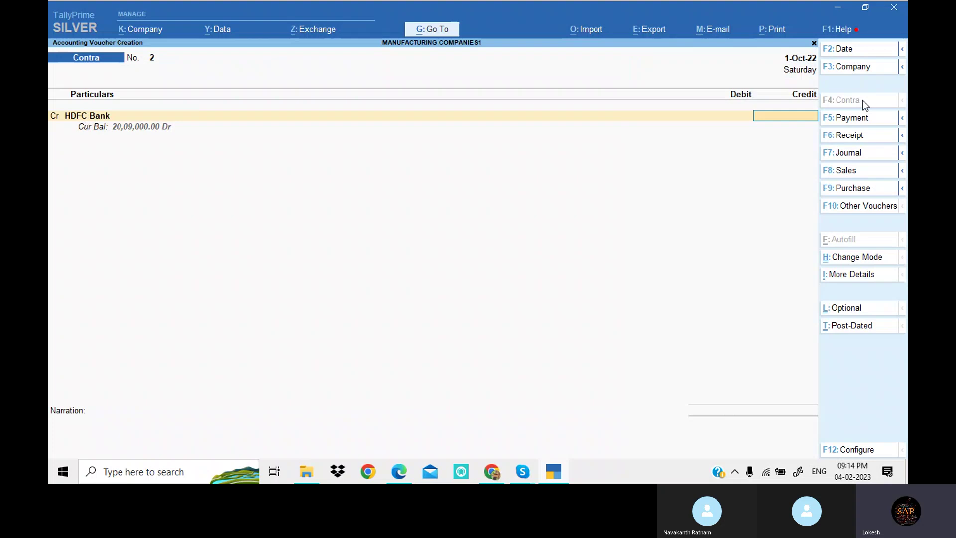
pyautogui.write('50000')
pyautogui.press('Return')
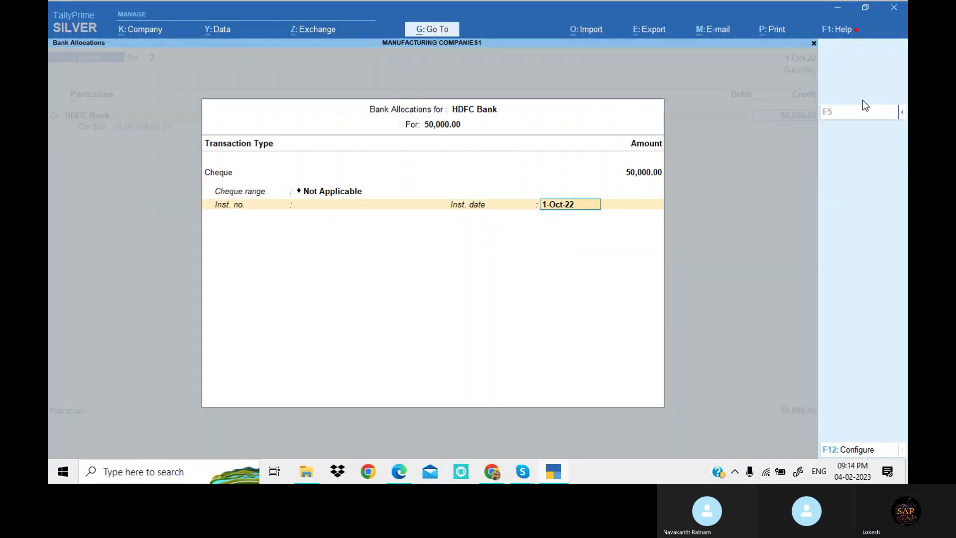
pyautogui.press('Return')
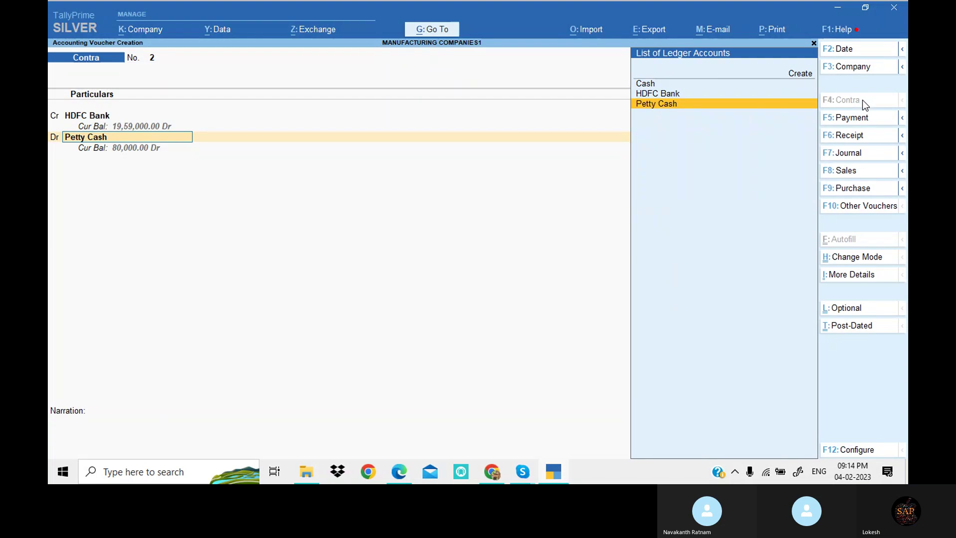
pyautogui.press('Up')
pyautogui.press('Up')
pyautogui.press('Return')
pyautogui.press('Return')
pyautogui.press('Return')
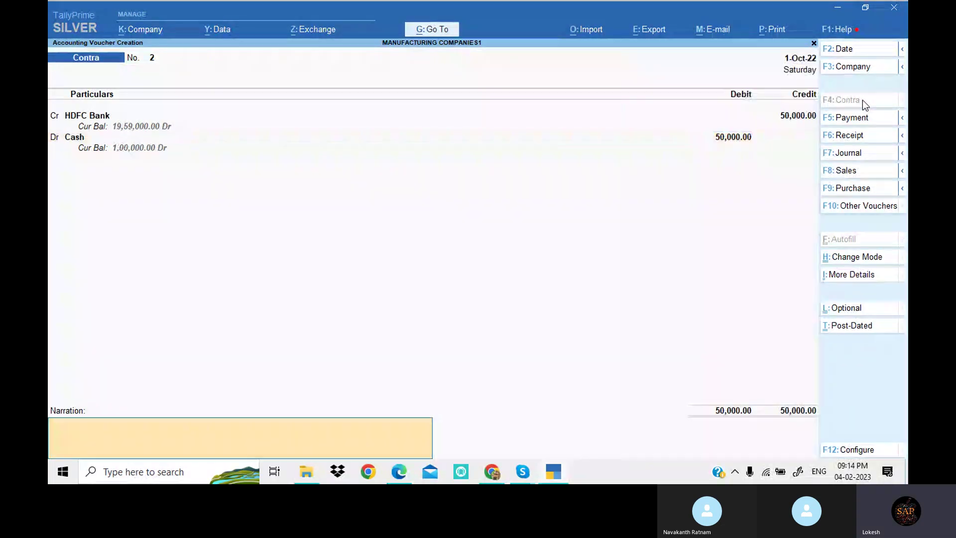
pyautogui.press('Return')
pyautogui.press('alt')
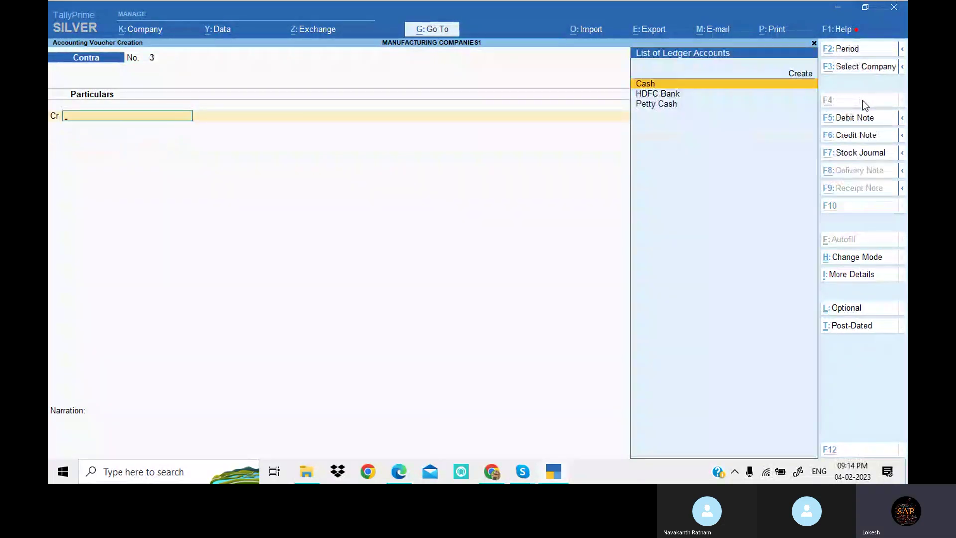
pyautogui.hotkey('alt', 'Tab')
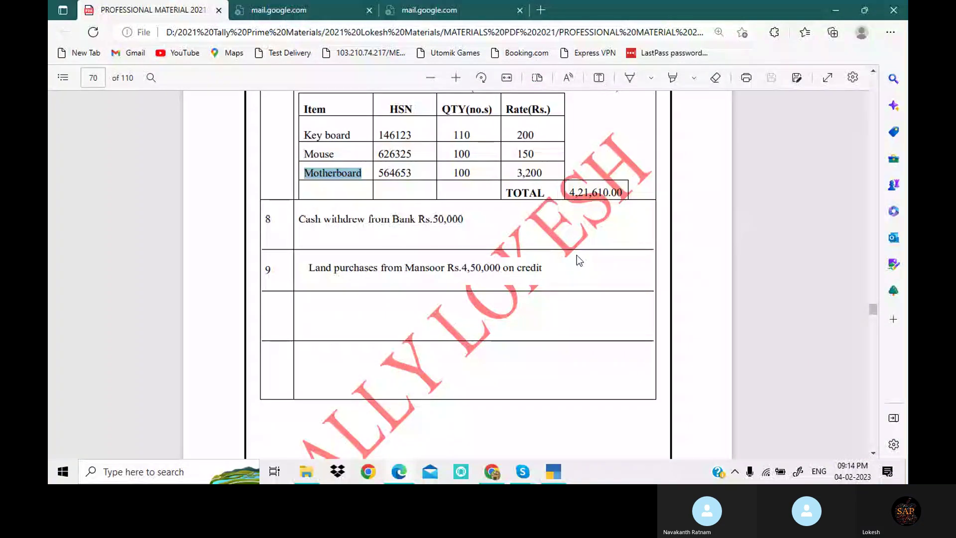
# Create a Land ledger under Fixed Assets and debit it 4,50,000 in the journal.
pyautogui.hotkey('alt', 'Tab')
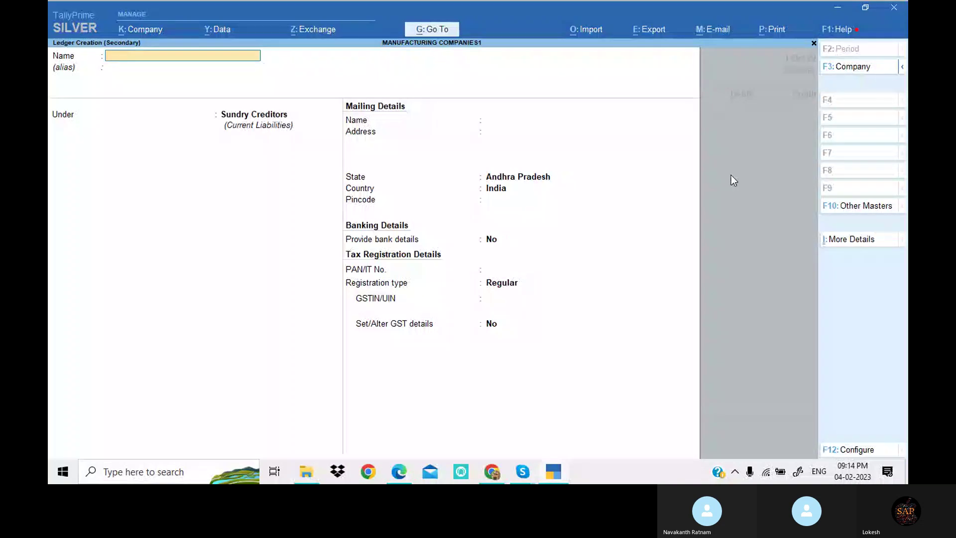
pyautogui.write('and')
pyautogui.press('Return')
pyautogui.write('F')
pyautogui.press('Return')
pyautogui.press('Return')
pyautogui.press('Return')
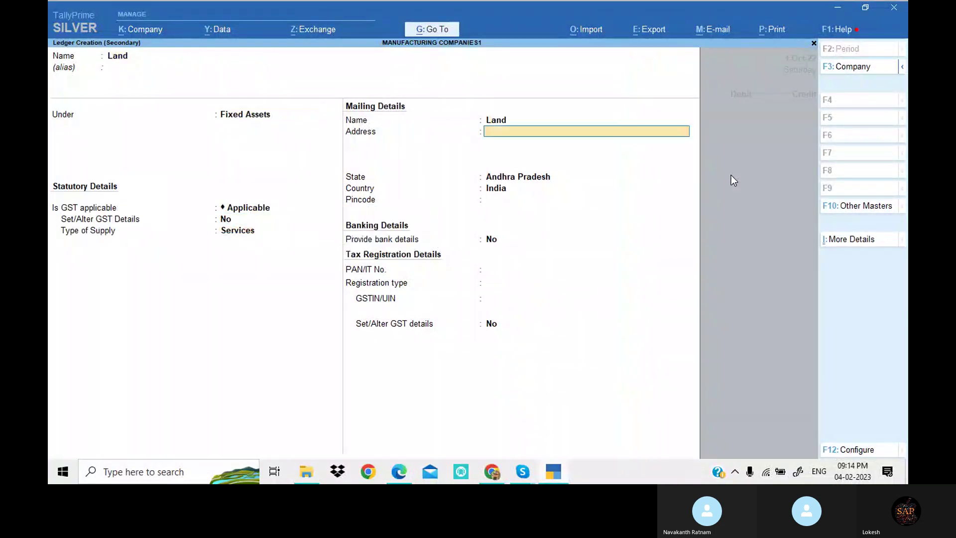
pyautogui.press('Return')
pyautogui.press('Return')
pyautogui.press('Return')
pyautogui.hotkey('ctrl', 'a')
pyautogui.press('Return')
pyautogui.hotkey('alt', 'Tab')
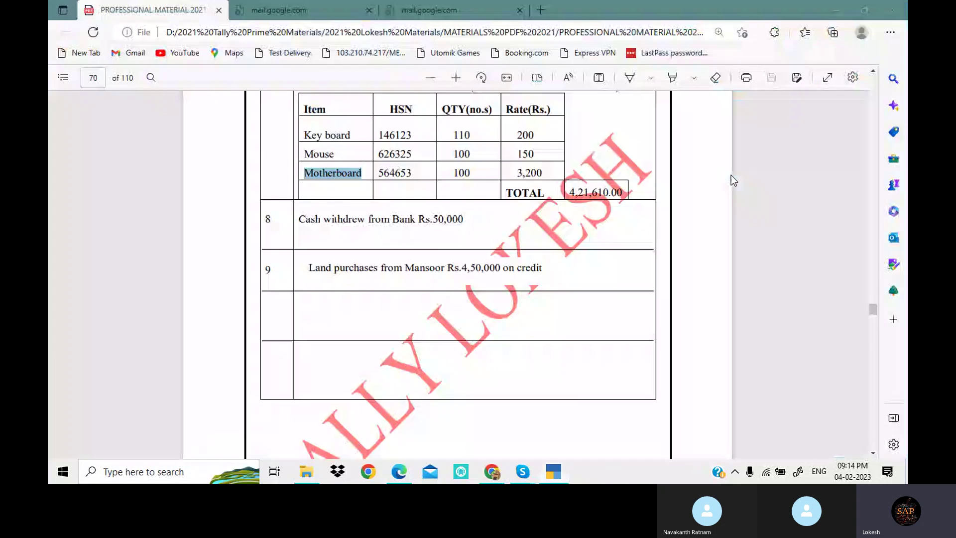
pyautogui.hotkey('alt', 'Tab')
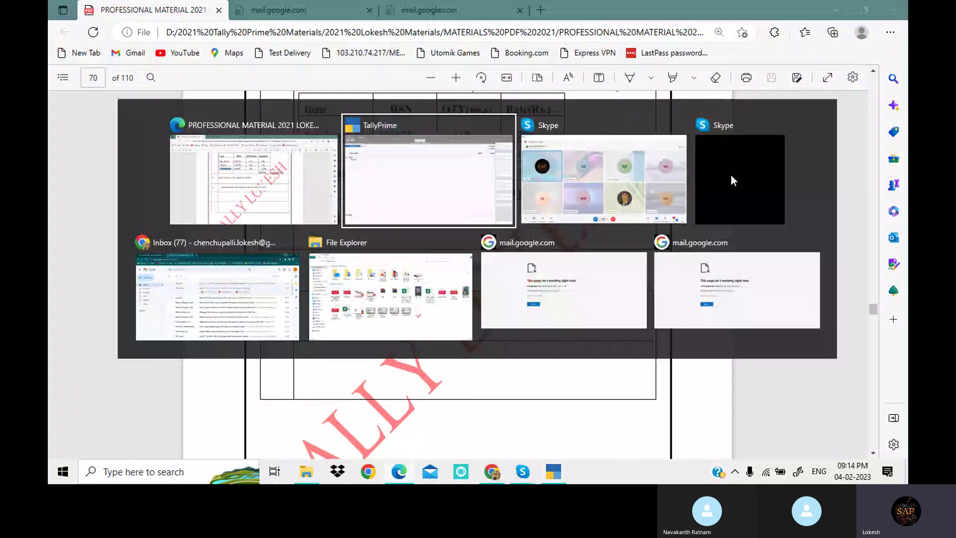
pyautogui.write('450000')
pyautogui.press('Return')
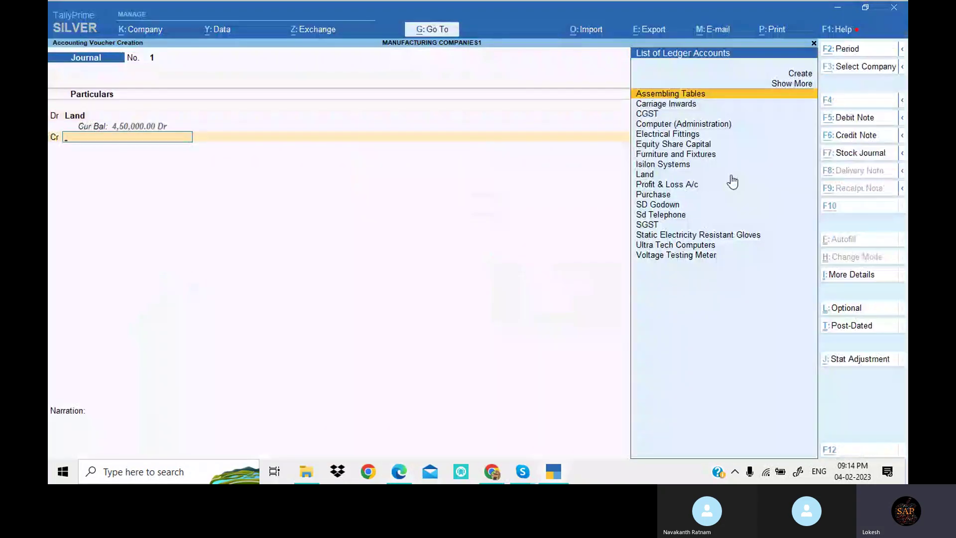
# Create the seller's ledger under Sundry Creditors and credit it to balance the journal.
pyautogui.hotkey('alt', 'c')
pyautogui.write('Mansoor')
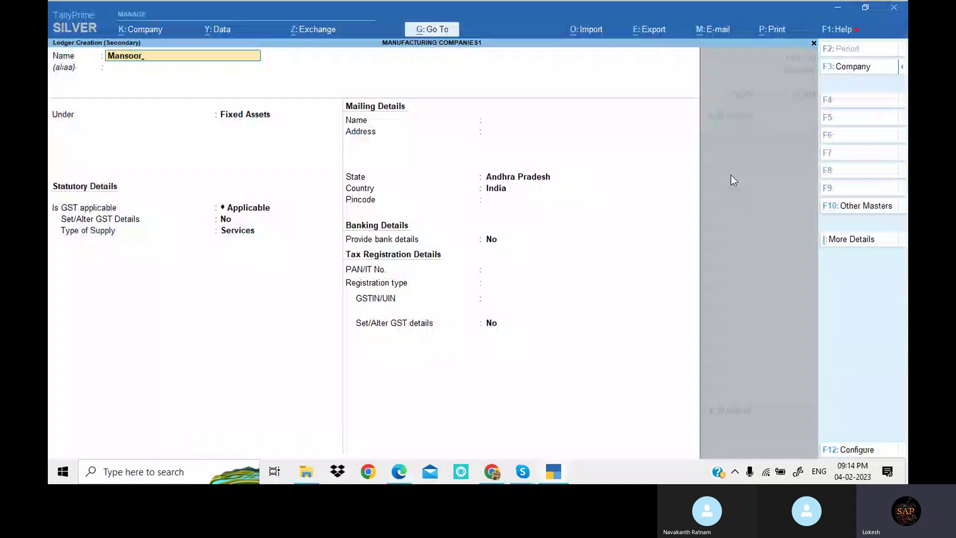
pyautogui.press('Return')
pyautogui.write('Sund')
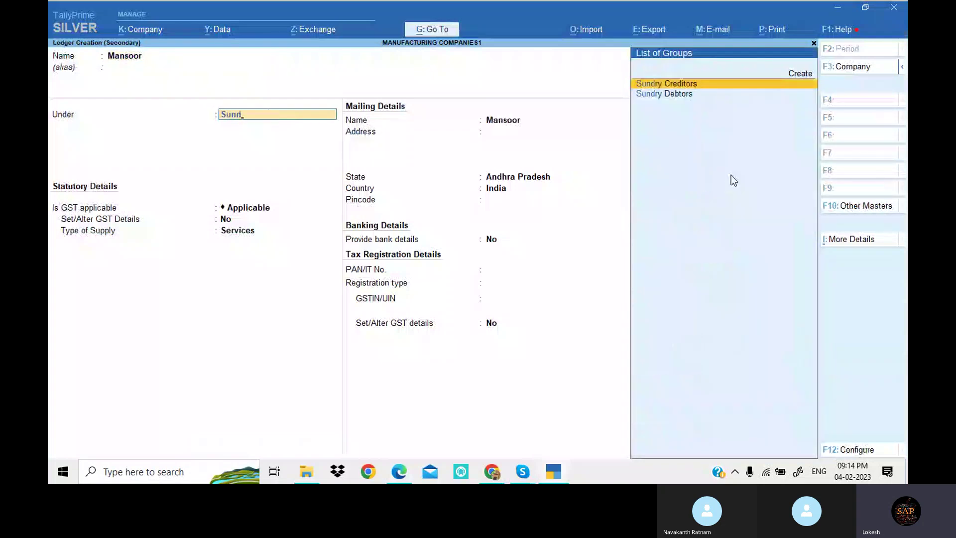
pyautogui.press('Return')
pyautogui.press('Return')
pyautogui.press('Return')
pyautogui.press('Return')
pyautogui.press('Return')
pyautogui.press('Return')
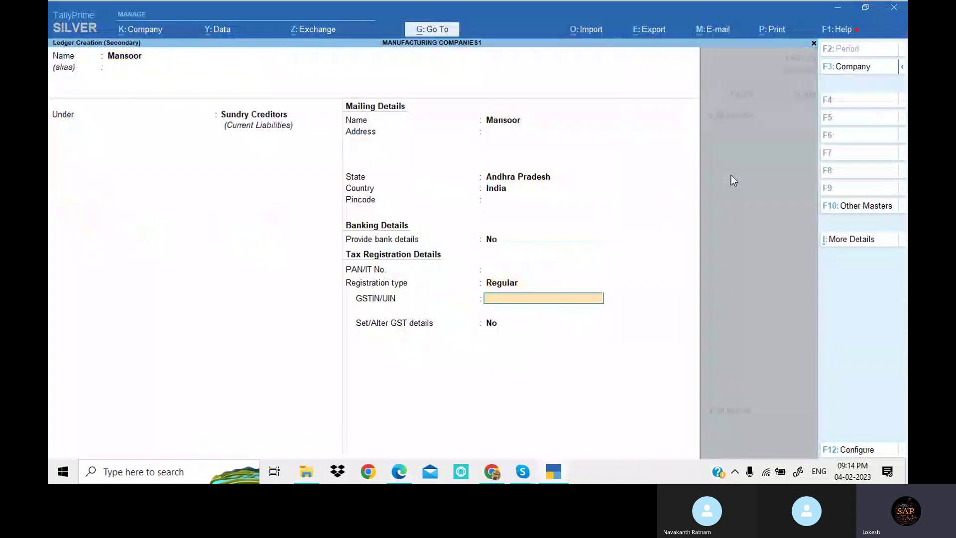
pyautogui.press('Return')
pyautogui.press('Return')
pyautogui.press('Return')
pyautogui.press('Return')
pyautogui.press('Return')
pyautogui.press('Return')
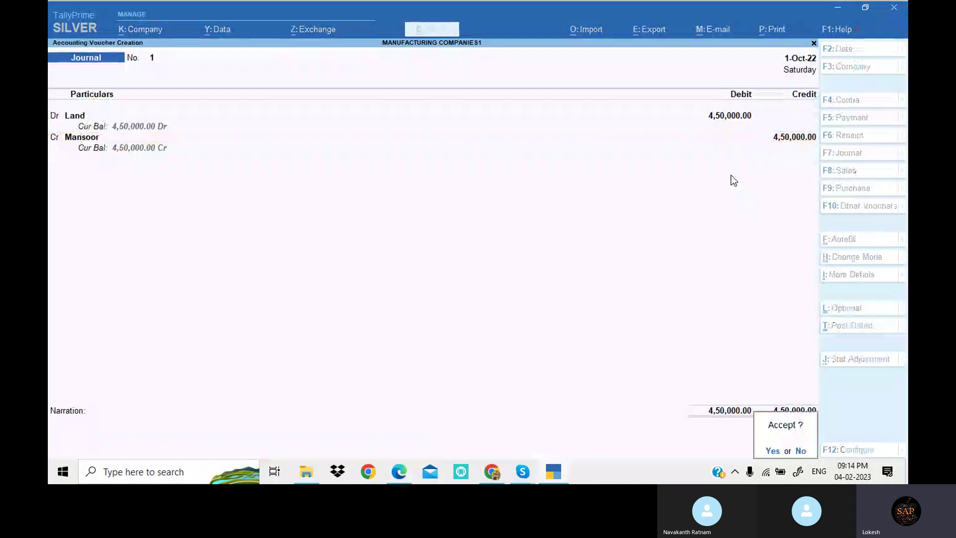
pyautogui.press('Return')
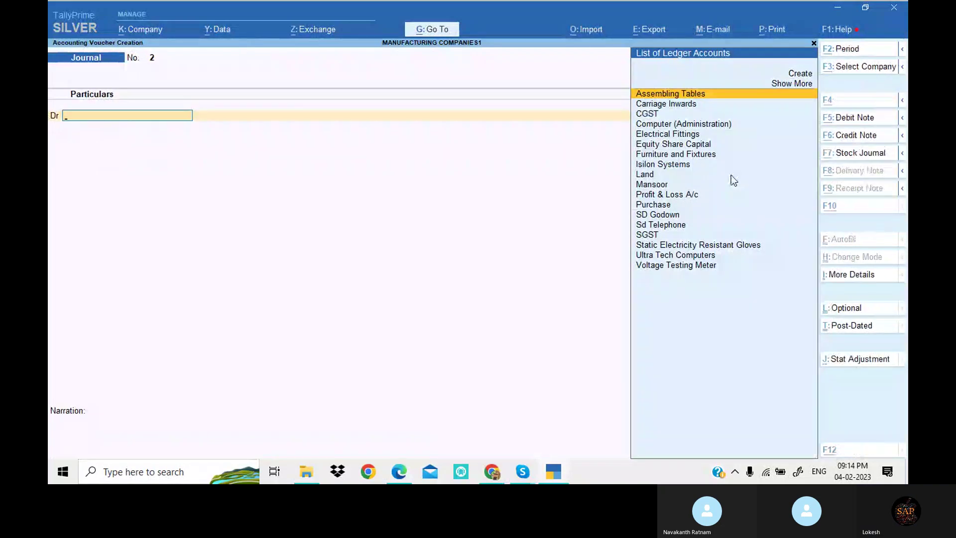
# Open the Profit & Loss A/c showing Purchase 14,42,750 and compare it with the PDF.
pyautogui.hotkey('alt', 'Tab')
pyautogui.scroll(-1, 563, 281)
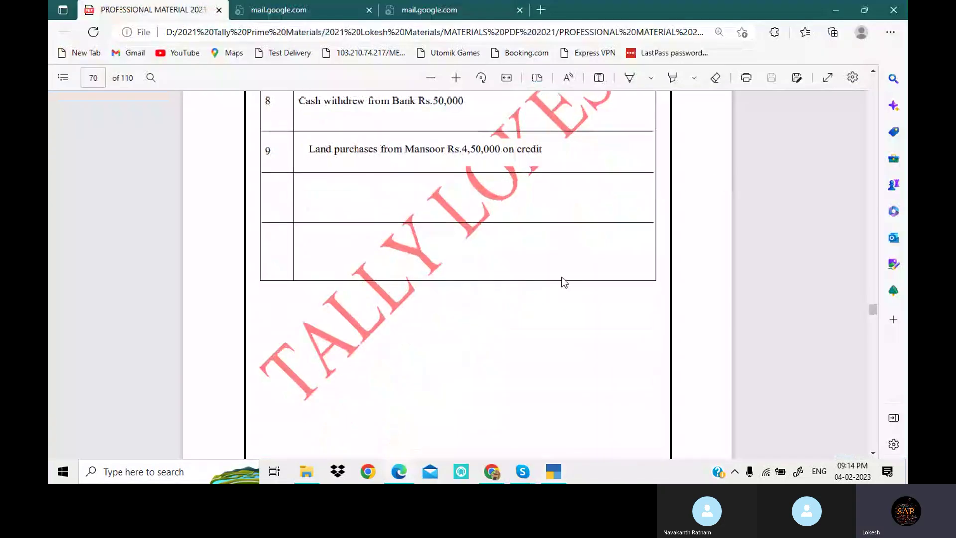
pyautogui.click(554, 472)
pyautogui.press('Escape')
pyautogui.press('Down')
pyautogui.press('Down')
pyautogui.press('Down')
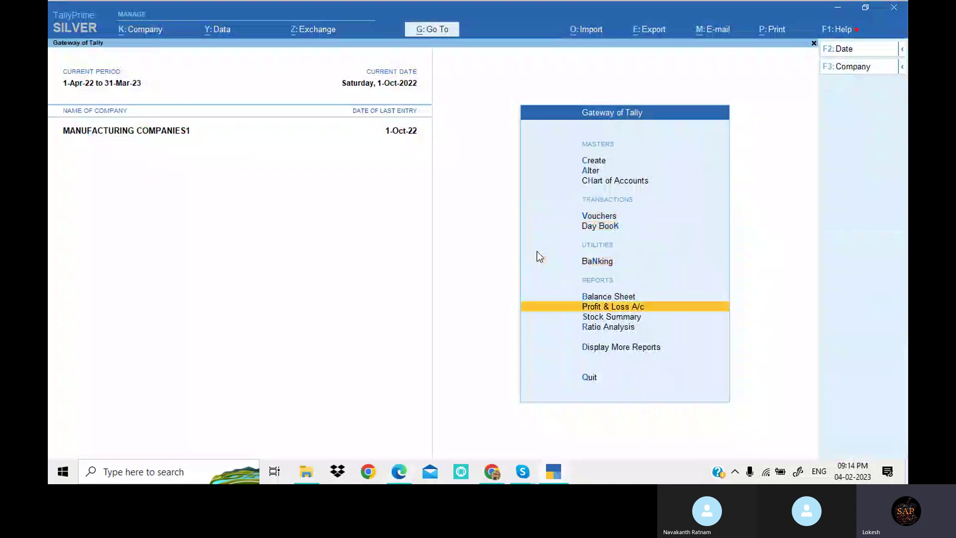
pyautogui.press('Return')
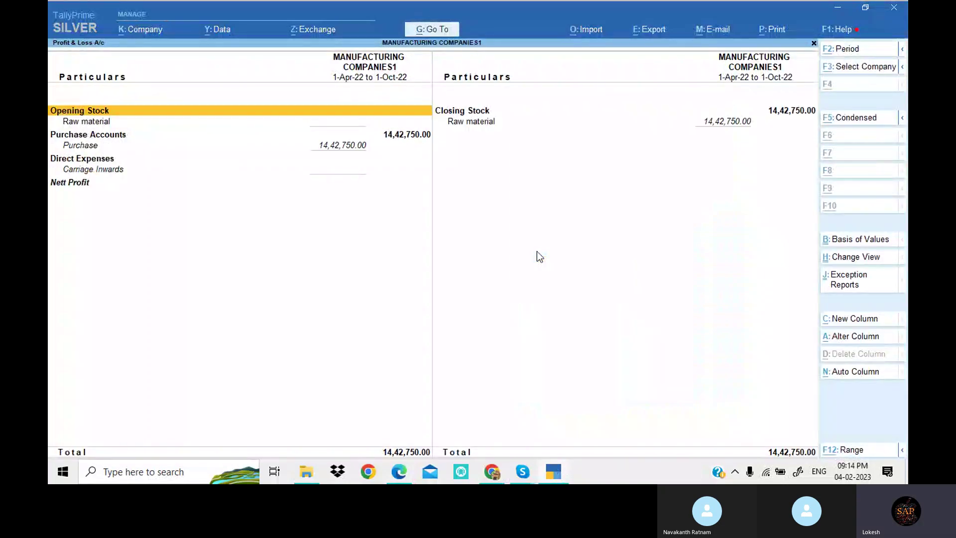
pyautogui.hotkey('alt', 'Tab')
pyautogui.scroll(-15, 487, 219)
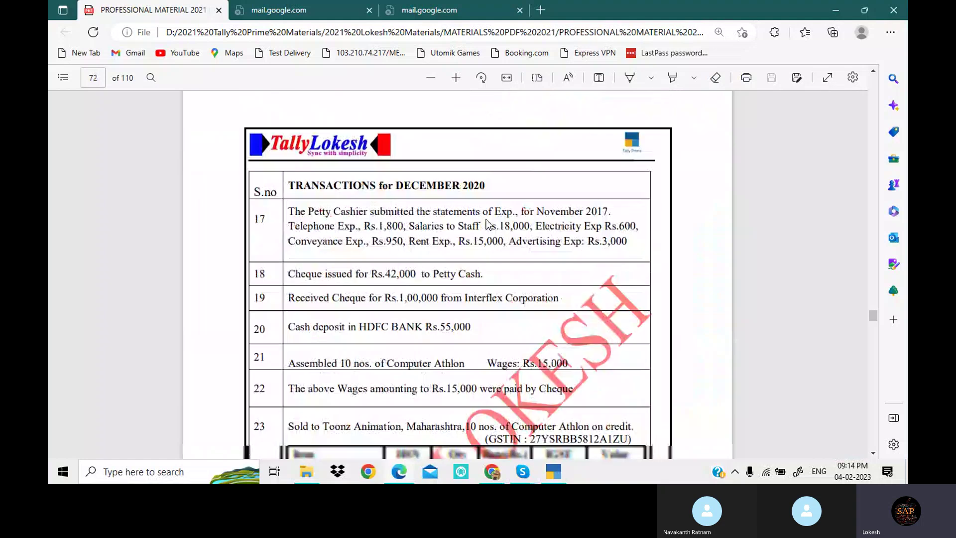
# Scroll the exercise PDF down toward the Profit & Loss A/C answer table on page 78.
pyautogui.scroll(-20, 487, 220)
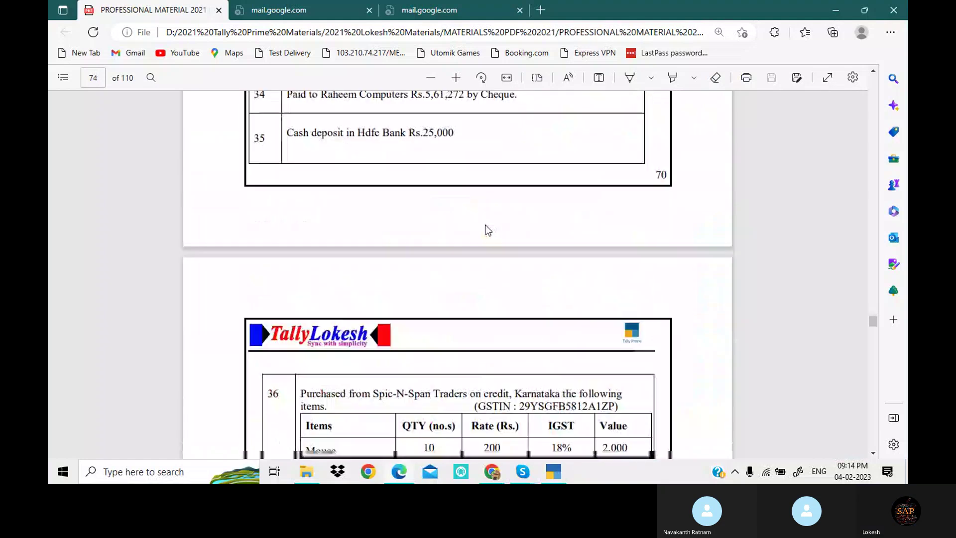
pyautogui.scroll(-12, 486, 226)
pyautogui.scroll(-20, 487, 230)
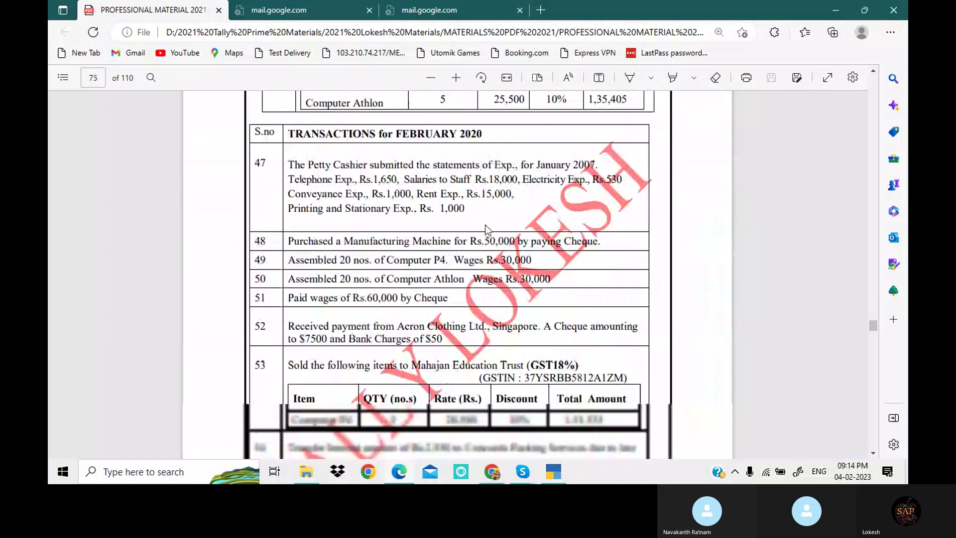
pyautogui.scroll(-20, 487, 230)
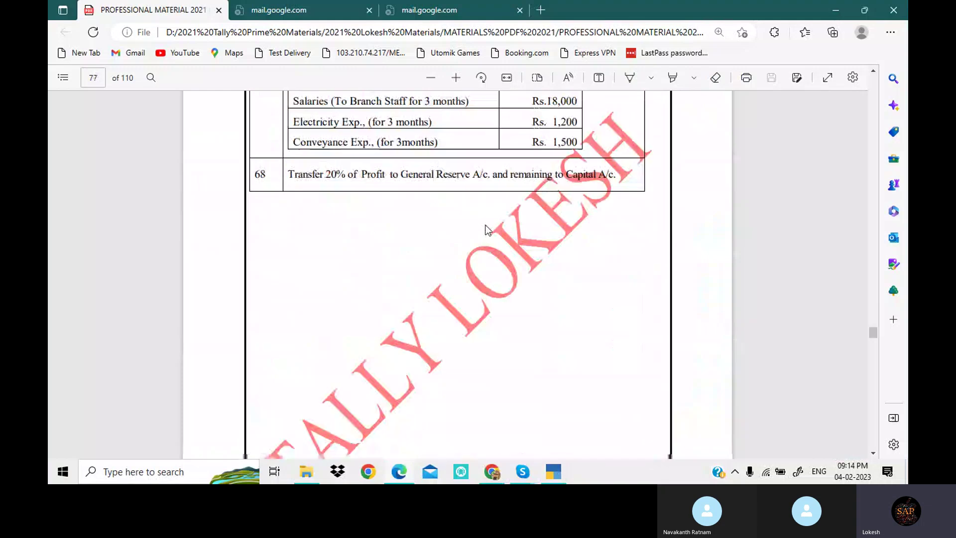
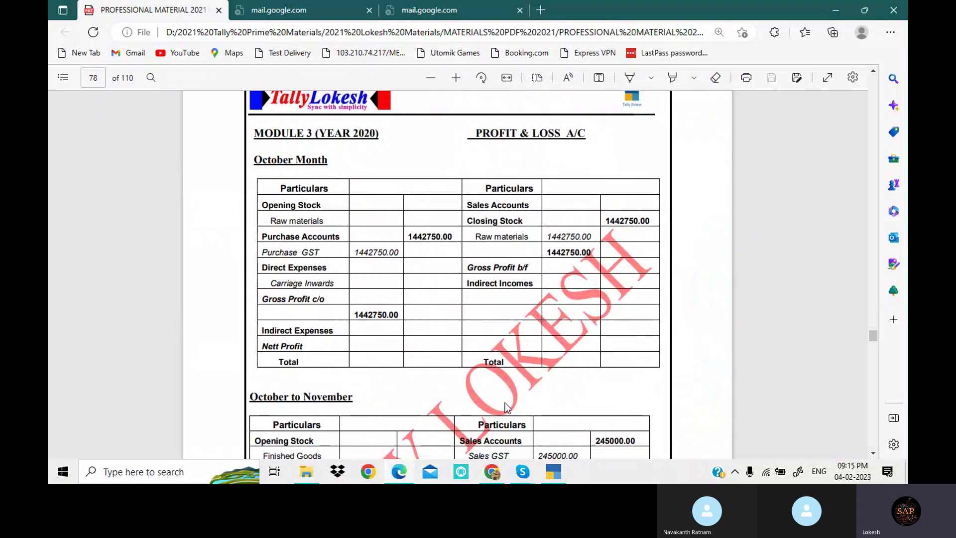
# Switch back to TallyPrime's Profit & Loss report showing purchases of 14,42,750.00.
pyautogui.click(561, 469)
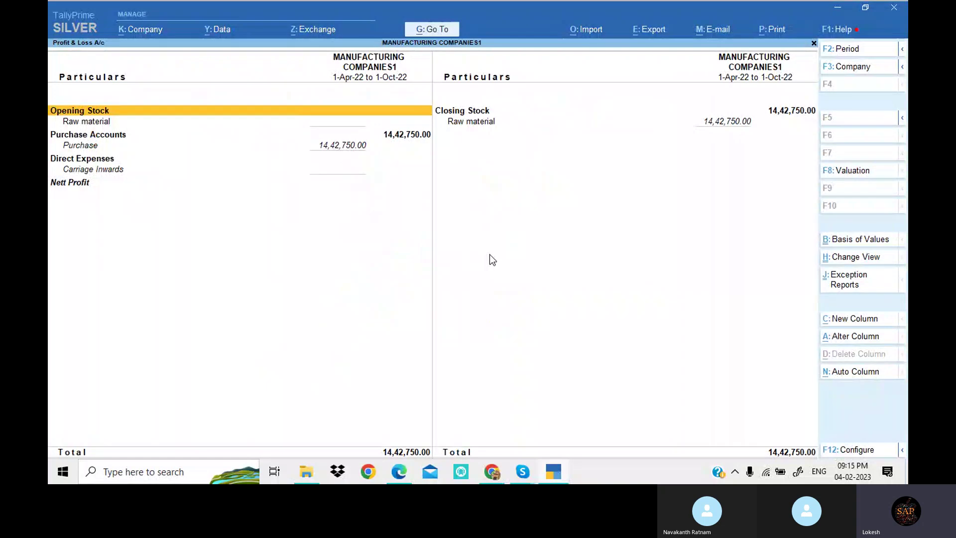
# Leave the Profit & Loss report and open Payment voucher No. 4 dated 1-11.
pyautogui.press('Escape')
pyautogui.press('Up')
pyautogui.press('Up')
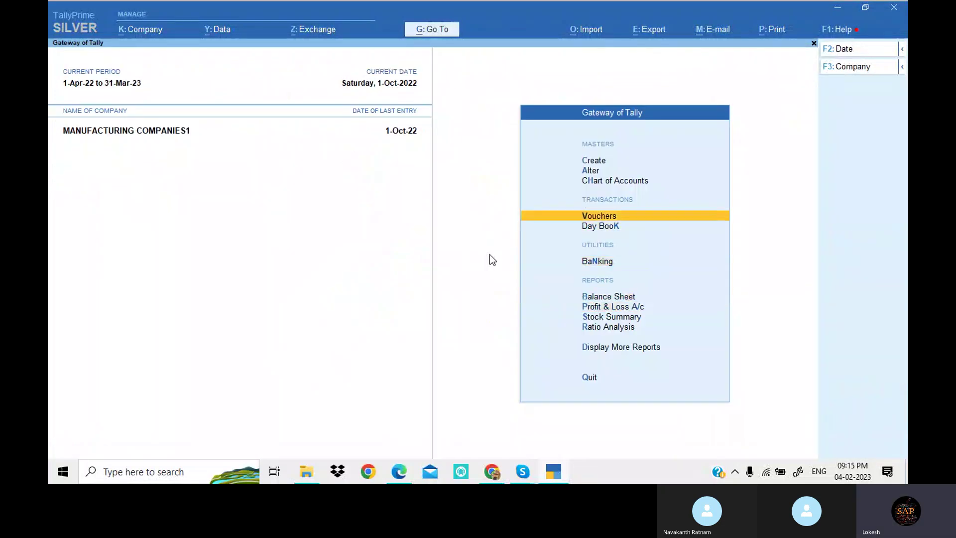
pyautogui.press('Return')
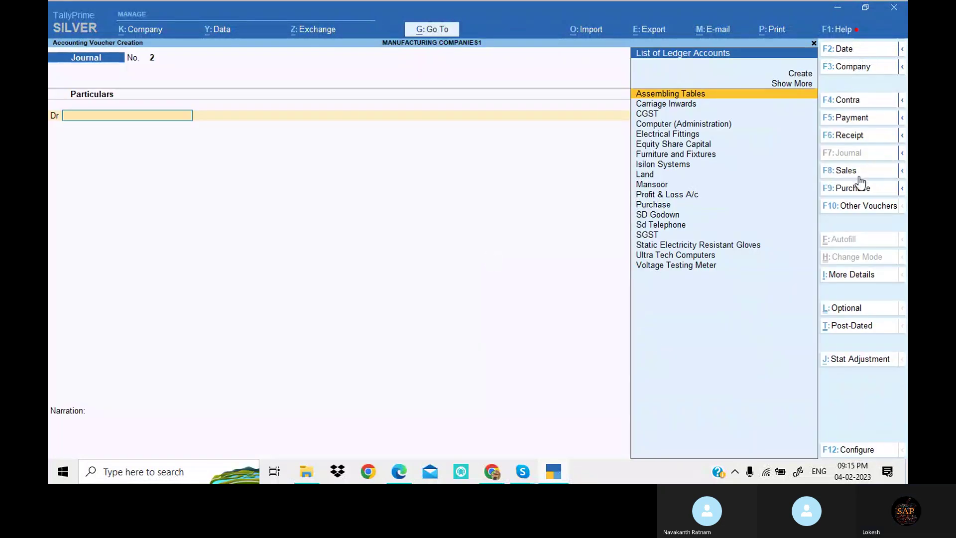
pyautogui.click(862, 104)
pyautogui.press('F5')
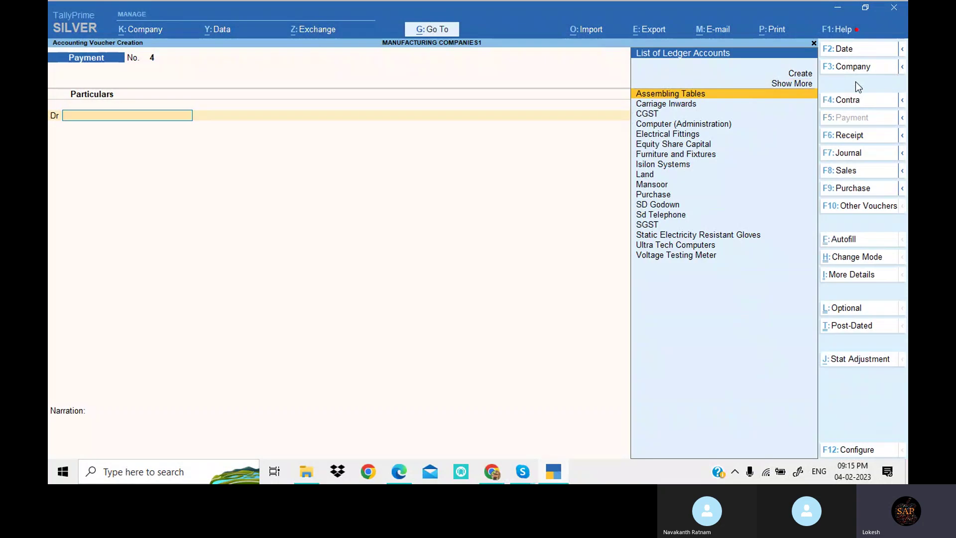
pyautogui.click(849, 49)
pyautogui.write('1-')
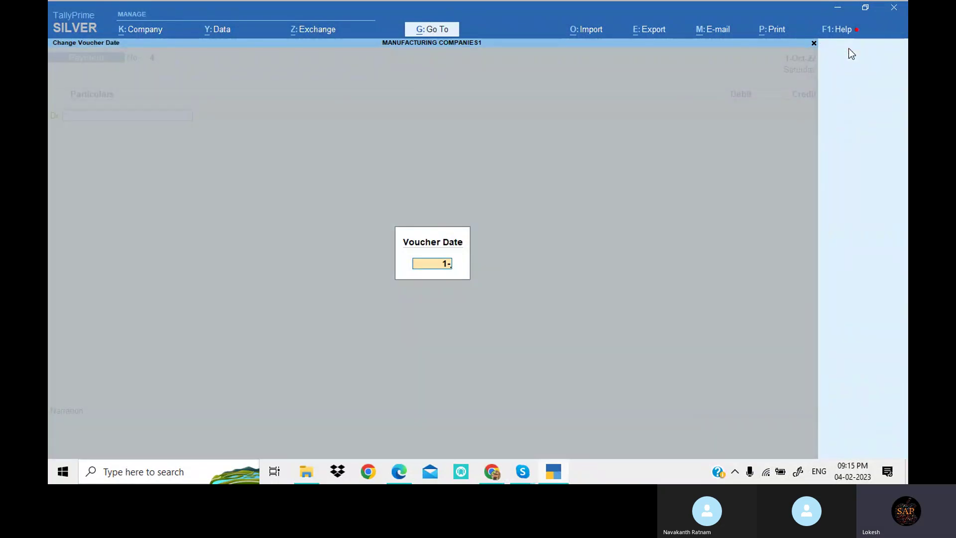
pyautogui.write('11')
pyautogui.press('Return')
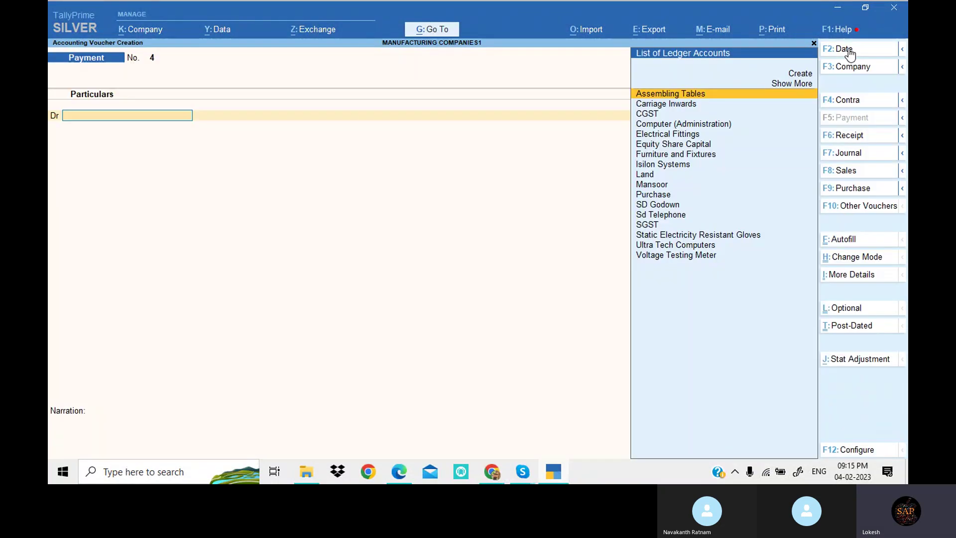
pyautogui.press('ctrl')
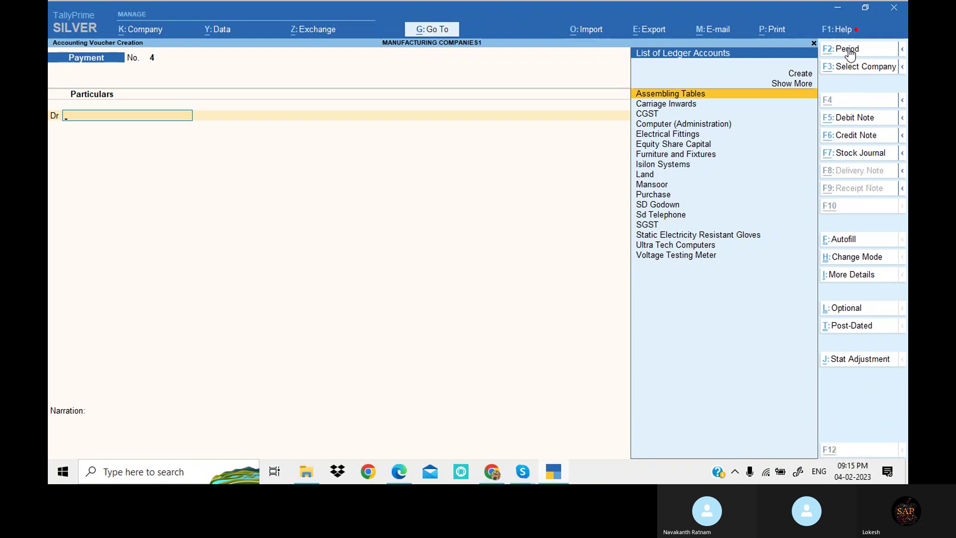
# Find the November petty cash expenses on PDF page 71, minimise Skype, and return to the payment voucher.
pyautogui.hotkey('alt', 'Tab')
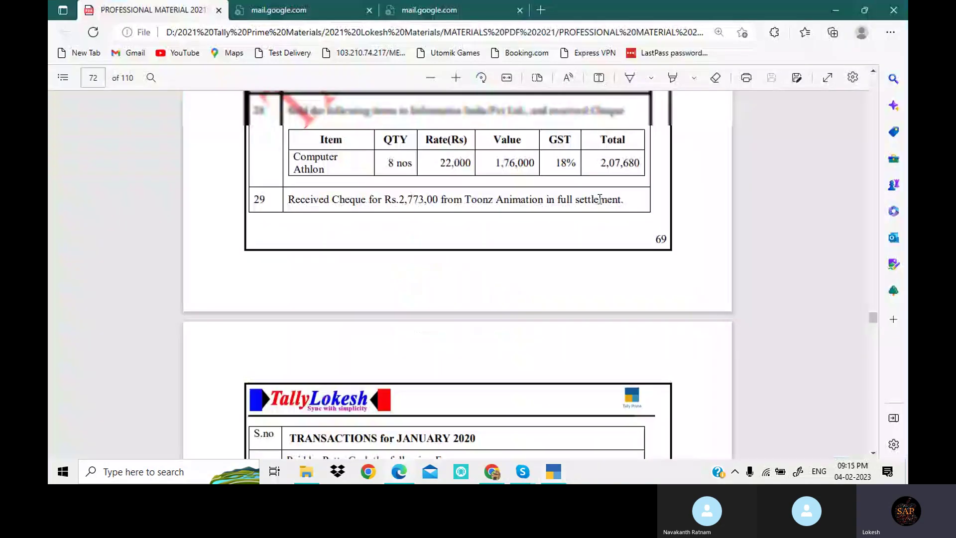
pyautogui.scroll(10, 600, 199)
pyautogui.scroll(12, 600, 199)
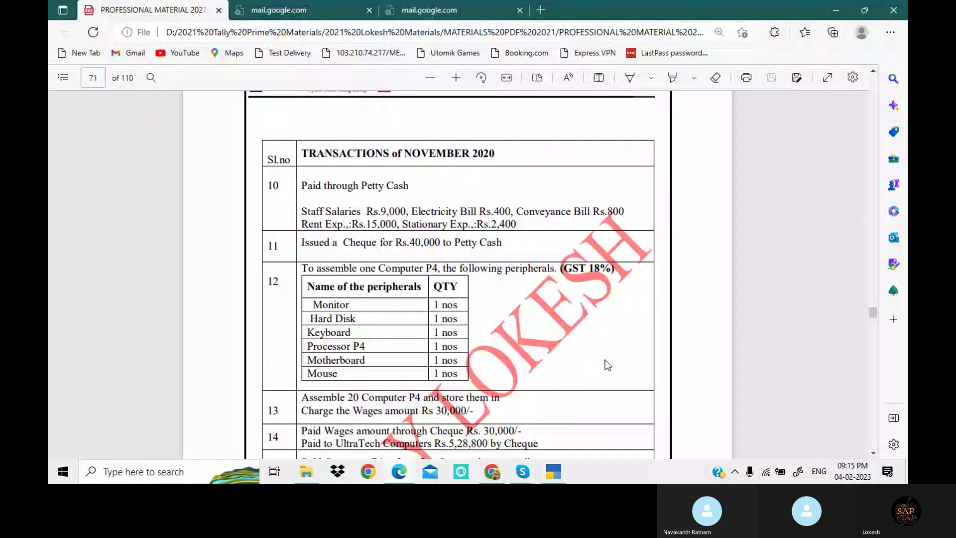
pyautogui.moveTo(523, 472)
pyautogui.click(510, 432)
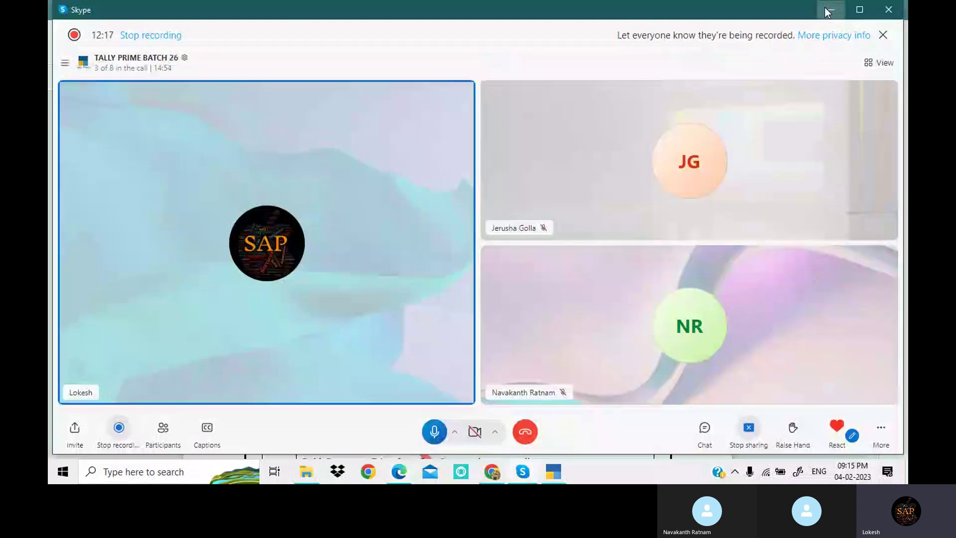
pyautogui.click(825, 11)
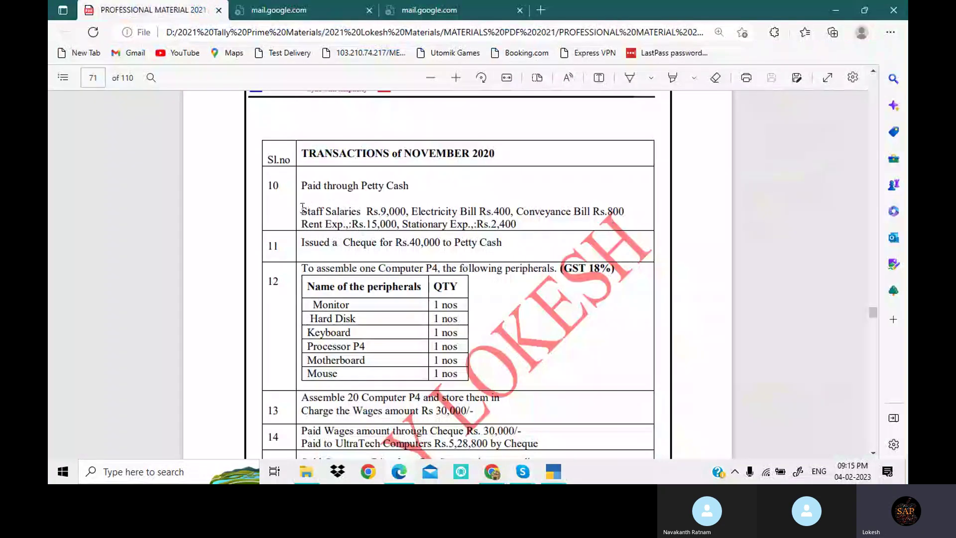
pyautogui.click(564, 471)
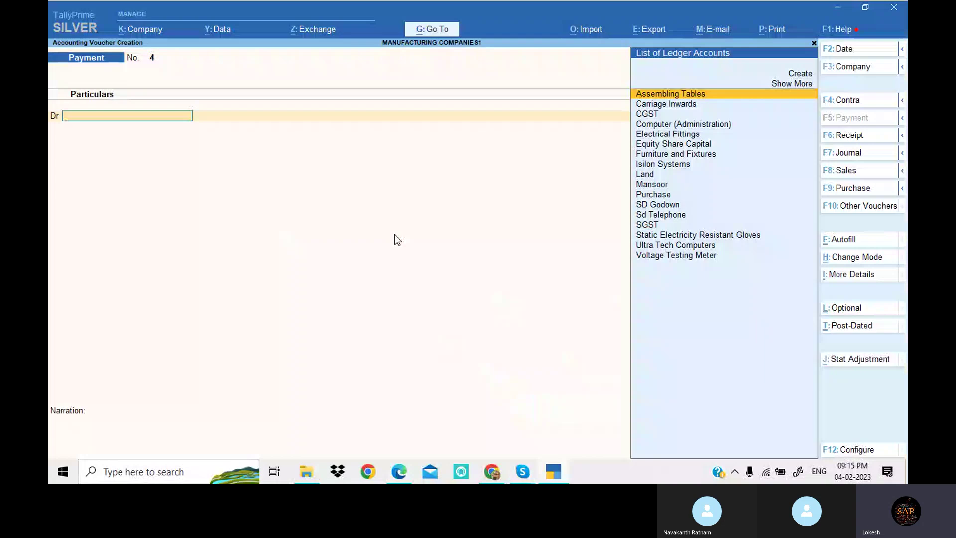
# Create a Staff Salaries ledger under Indirect Expenses and debit it 9,000.
pyautogui.hotkey('alt', 'c')
pyautogui.hotkey('ctrl', 'alt', 'v')
pyautogui.press('Return')
pyautogui.write('Ind')
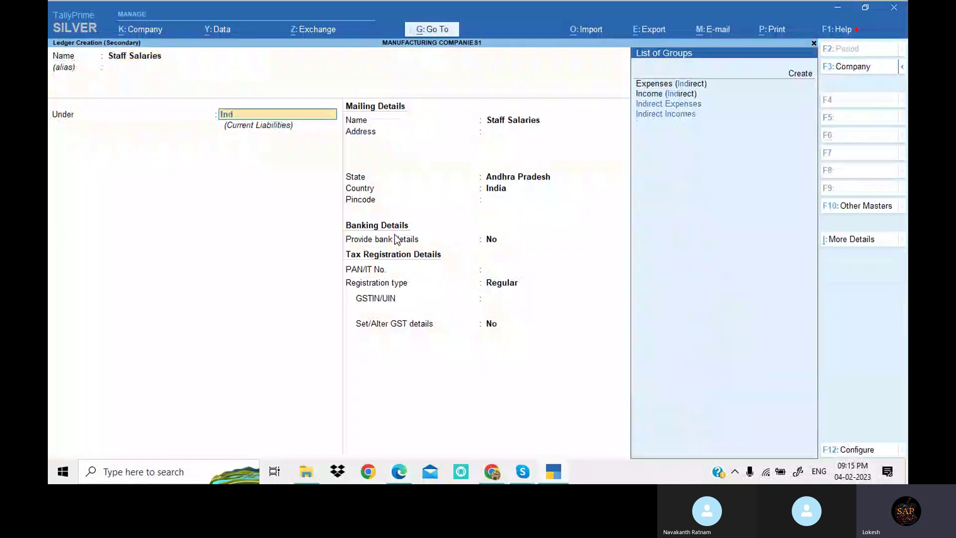
pyautogui.press('Return')
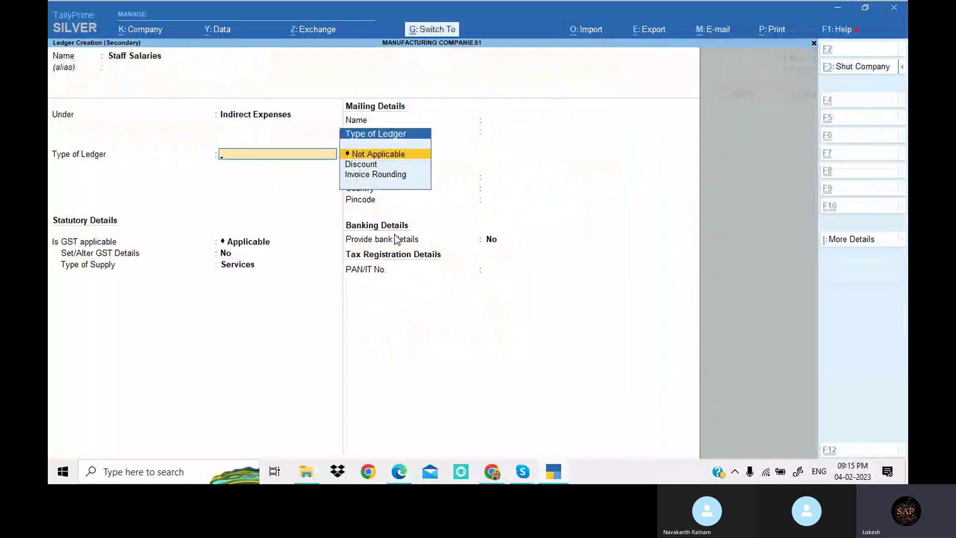
pyautogui.hotkey('ctrl', 'a')
pyautogui.hotkey('alt', 'Tab')
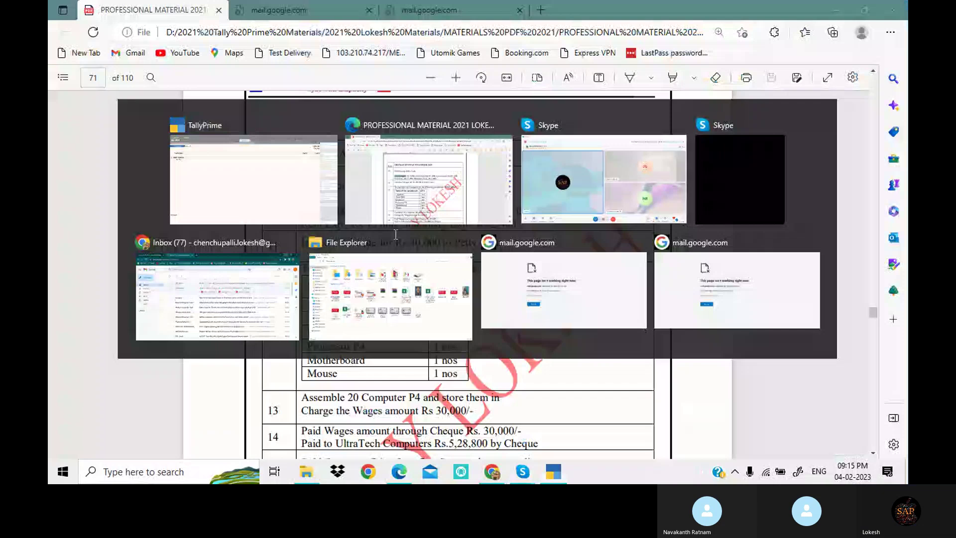
pyautogui.hotkey('alt', 'Tab')
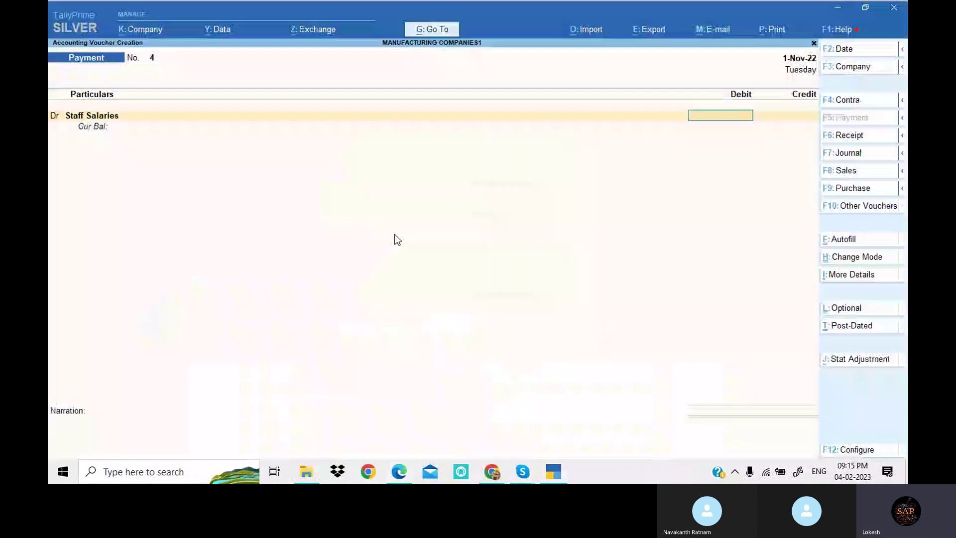
pyautogui.write('9000')
pyautogui.press('Return')
pyautogui.press('Return')
# Create an Electricity Bill expense ledger and debit it 400.
pyautogui.hotkey('alt', 'c')
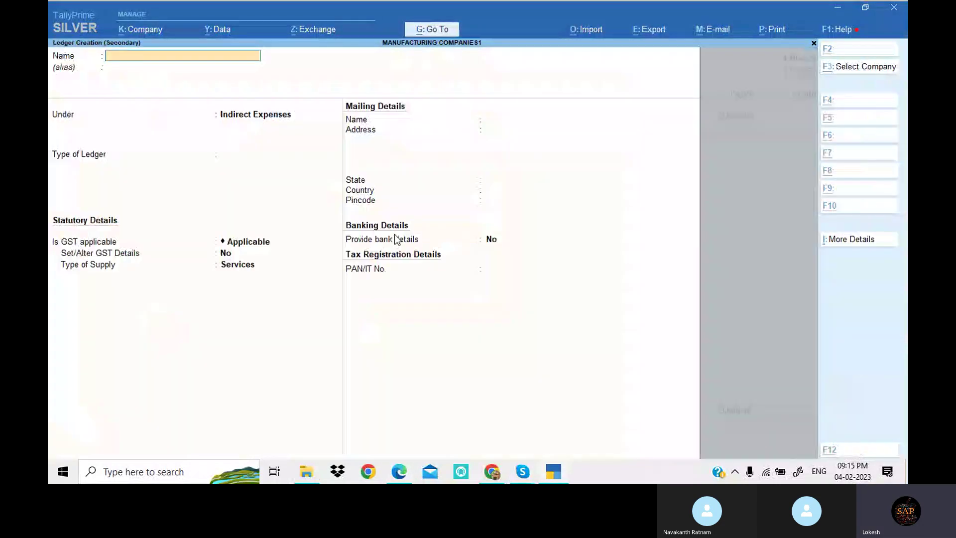
pyautogui.hotkey('alt', 'Tab')
pyautogui.hotkey('alt', 'Tab')
pyautogui.write('Elec')
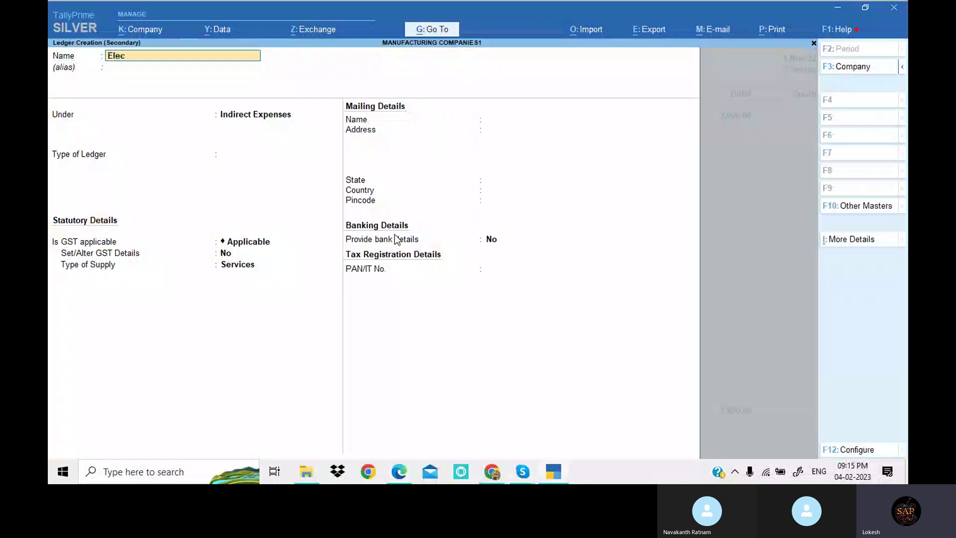
pyautogui.write('tricity Bill')
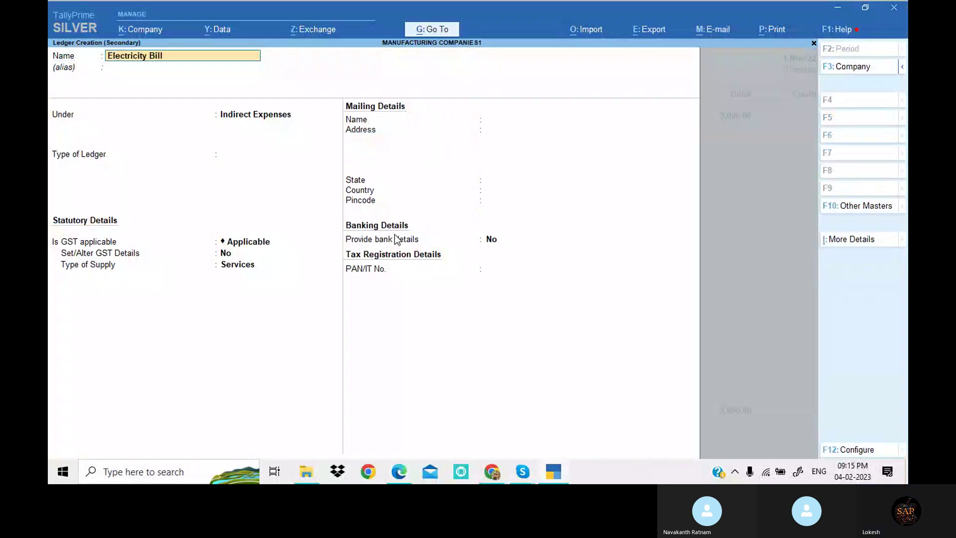
pyautogui.press('Return')
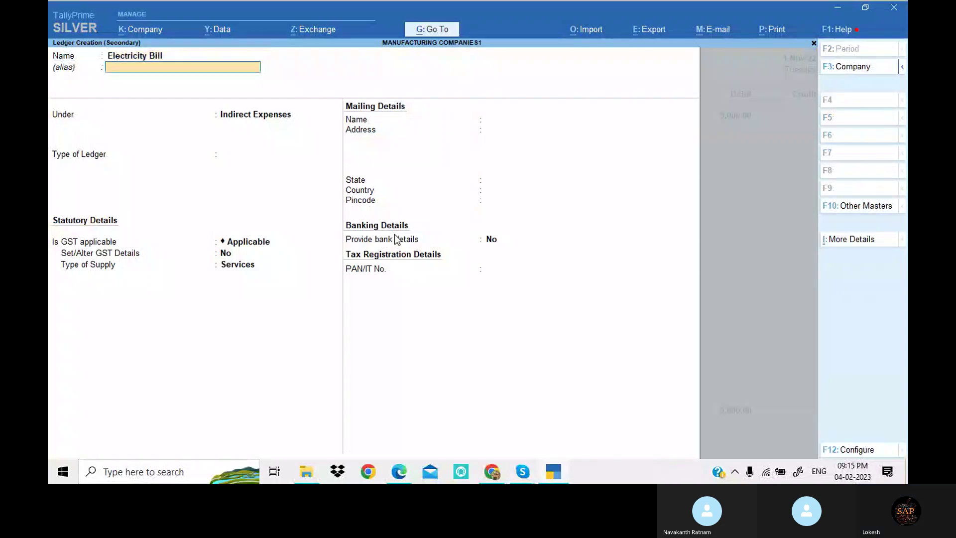
pyautogui.press('Return')
pyautogui.hotkey('ctrl', 'a')
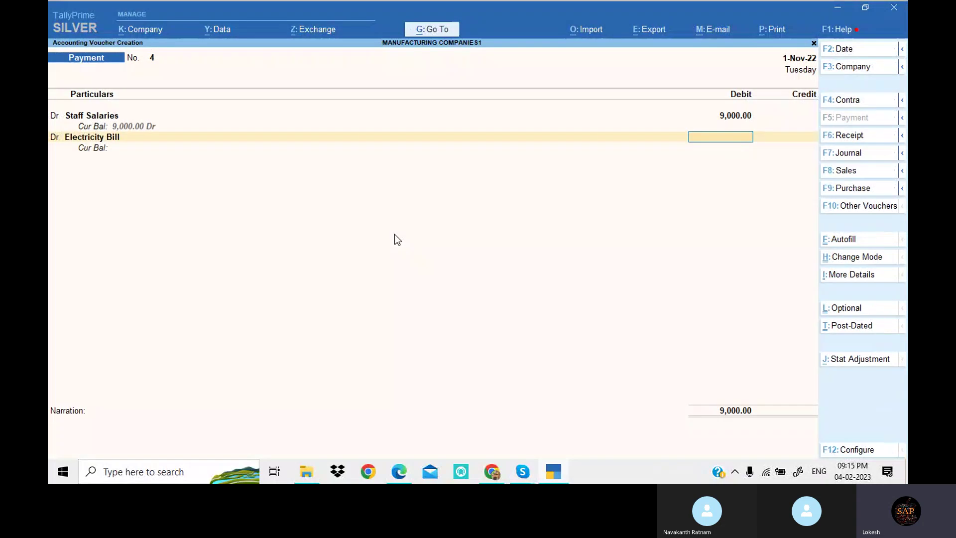
pyautogui.hotkey('alt', 'Tab')
pyautogui.hotkey('alt', 'Tab')
pyautogui.write('400')
pyautogui.press('Return')
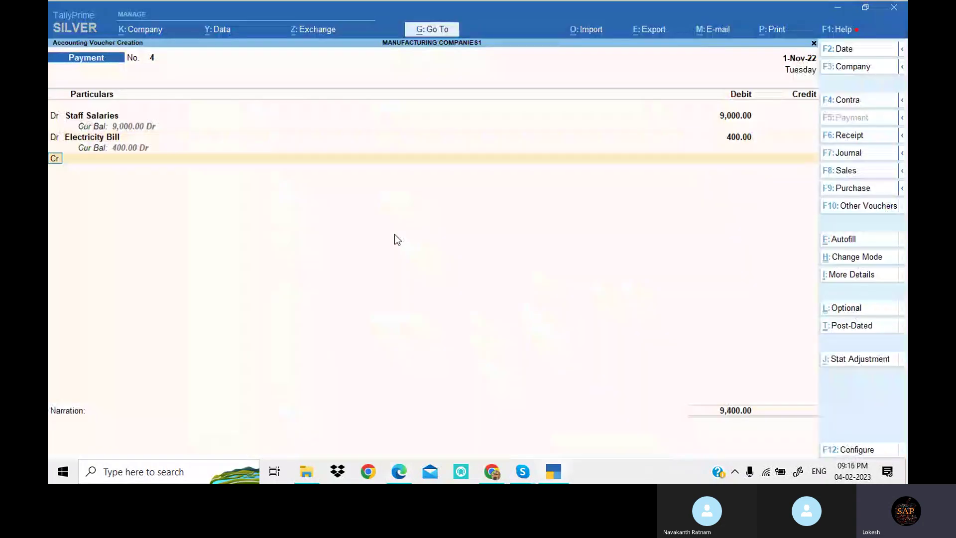
# Create a Conveyane Bill expense ledger and debit it 800.
pyautogui.hotkey('alt', 'c')
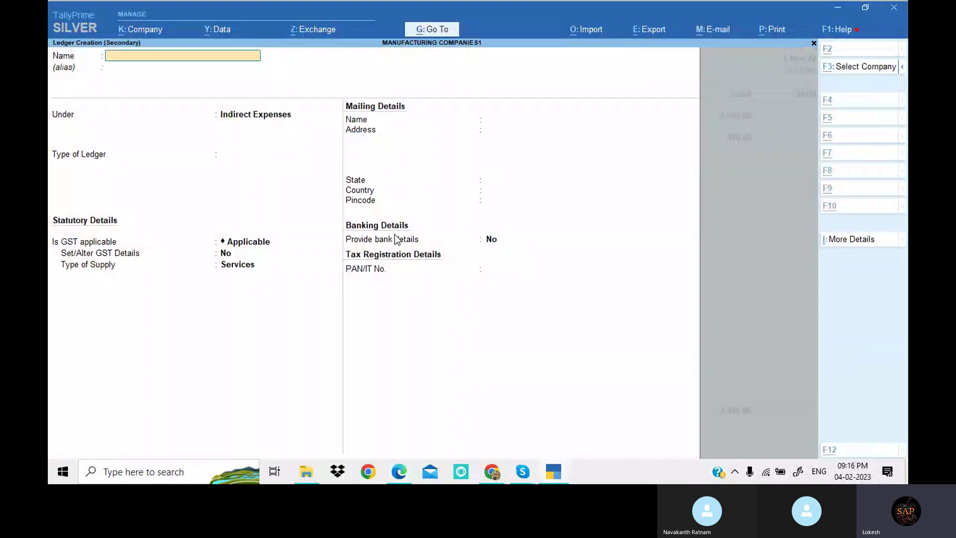
pyautogui.hotkey('alt', 'Tab')
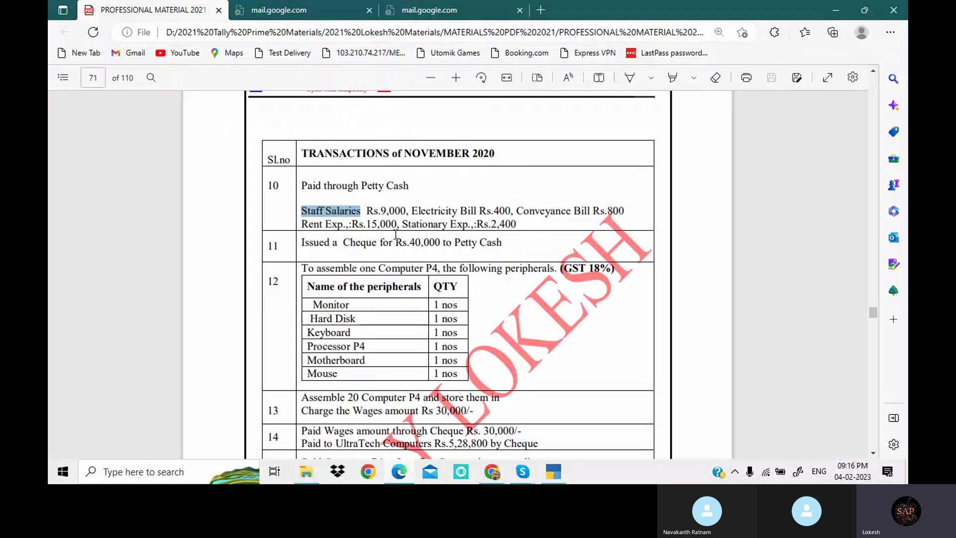
pyautogui.hotkey('alt', 'Tab')
pyautogui.write('Conveyane Bill')
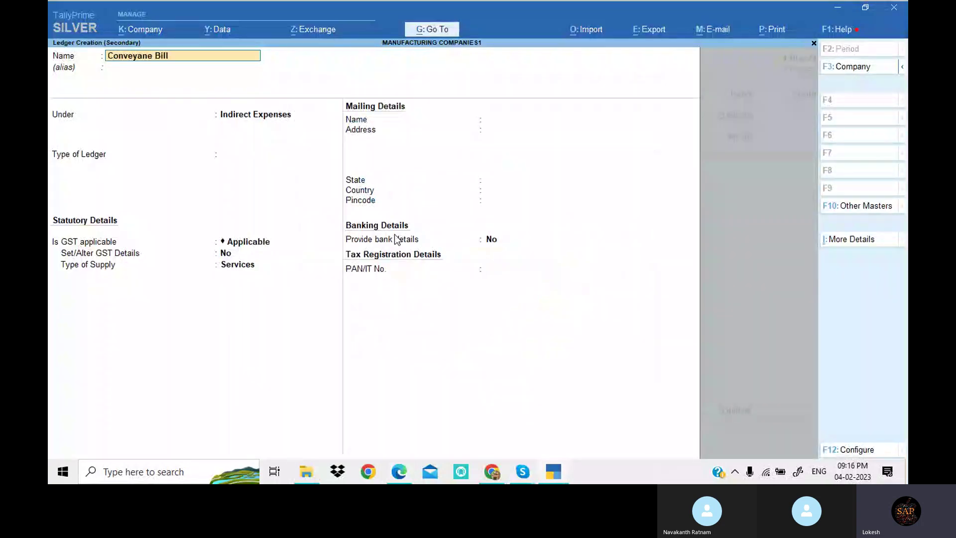
pyautogui.press('Return')
pyautogui.press('ctrl')
pyautogui.hotkey('ctrl', 'a')
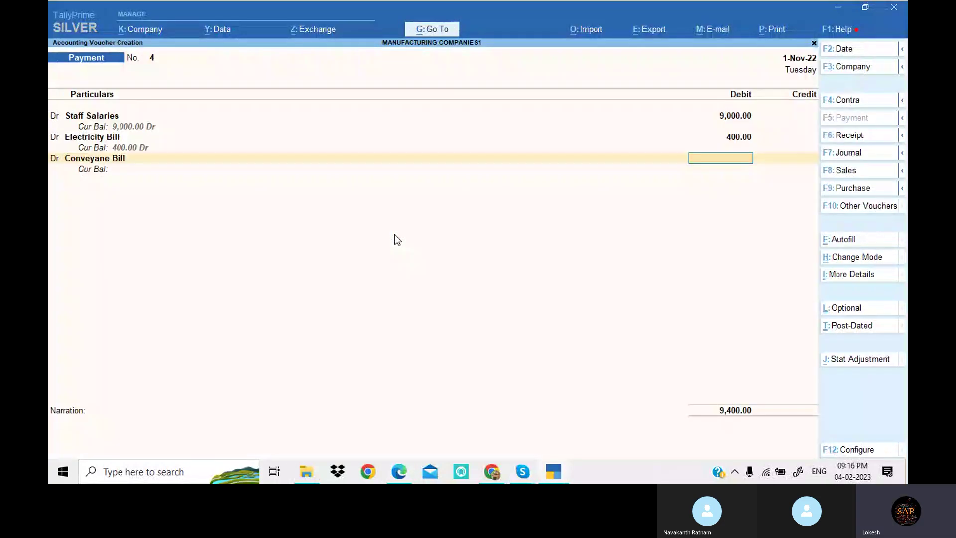
pyautogui.hotkey('alt', 'Tab')
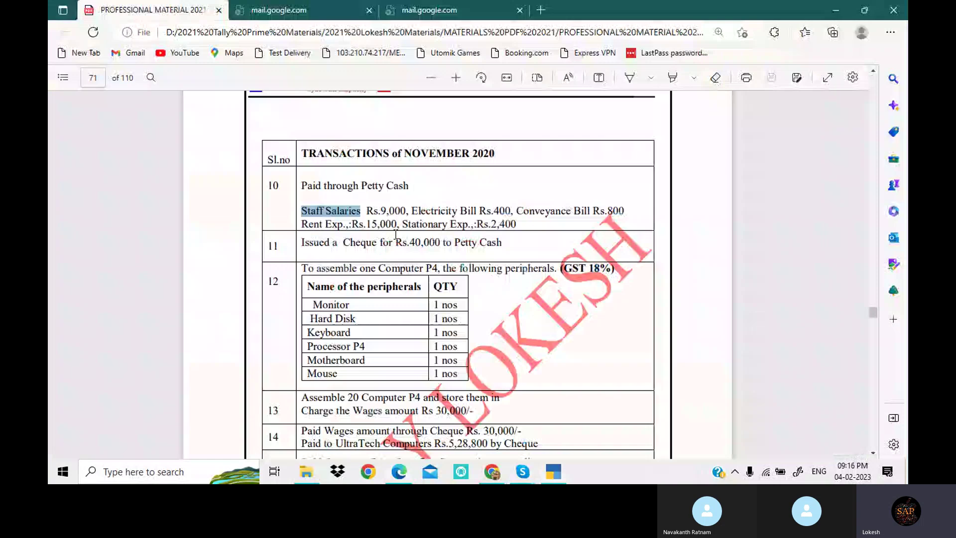
pyautogui.hotkey('alt', 'Tab')
pyautogui.write('800')
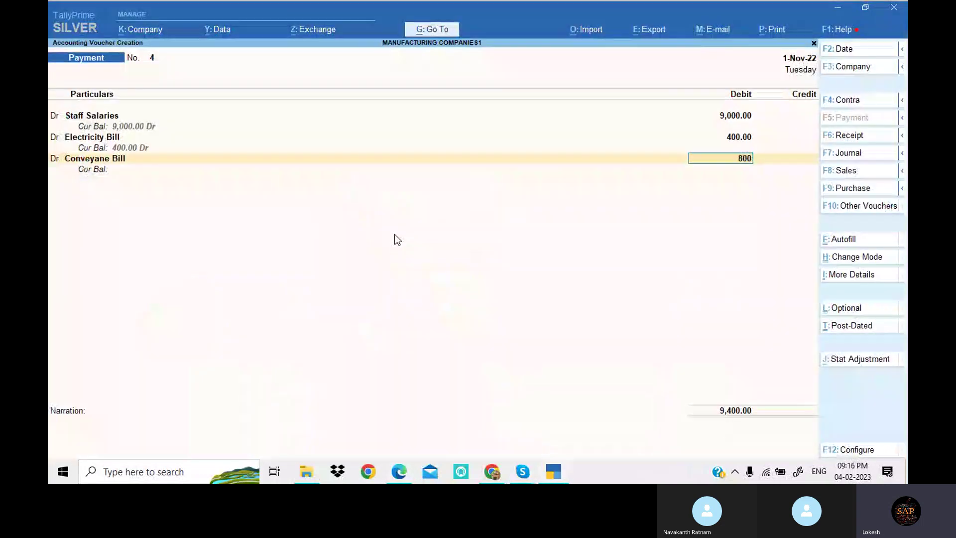
pyautogui.press('Return')
# Copy 'Rent Exp' from the PDF, create it as a ledger, and debit it on the voucher.
pyautogui.hotkey('alt', 'Tab')
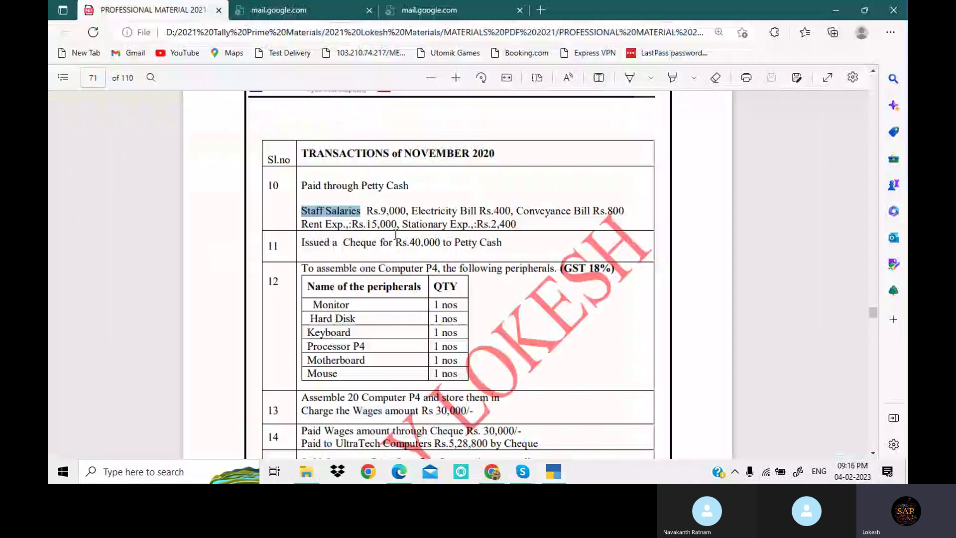
pyautogui.moveTo(302, 224); pyautogui.dragTo(343, 225)
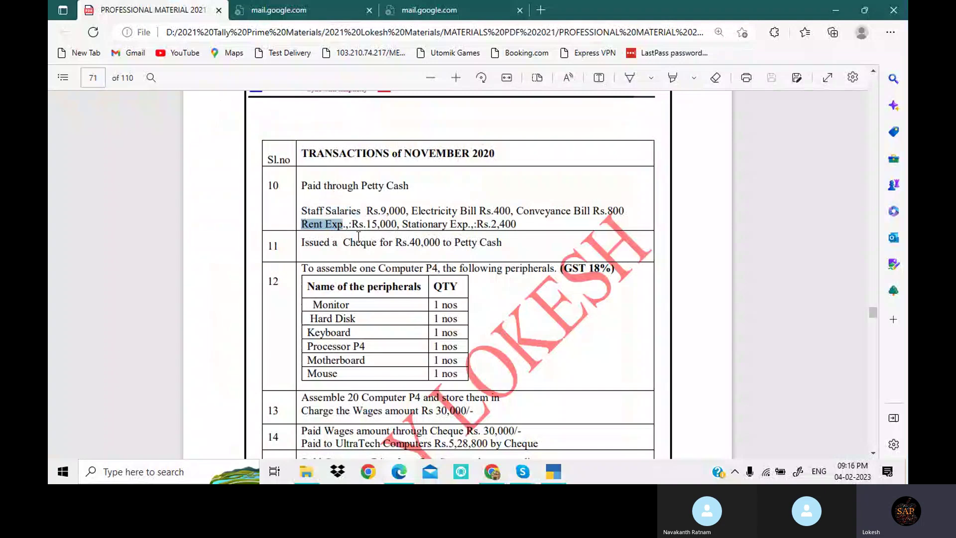
pyautogui.hotkey('ctrl', 'c')
pyautogui.click(555, 473)
pyautogui.hotkey('ctrl', 'alt', 'v')
pyautogui.press('Return')
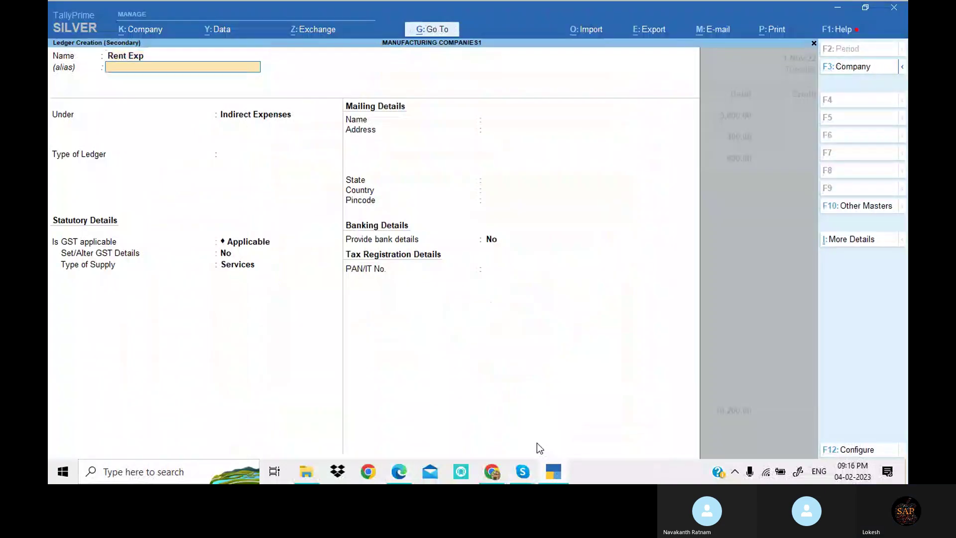
pyautogui.press('Return')
pyautogui.hotkey('ctrl', 'a')
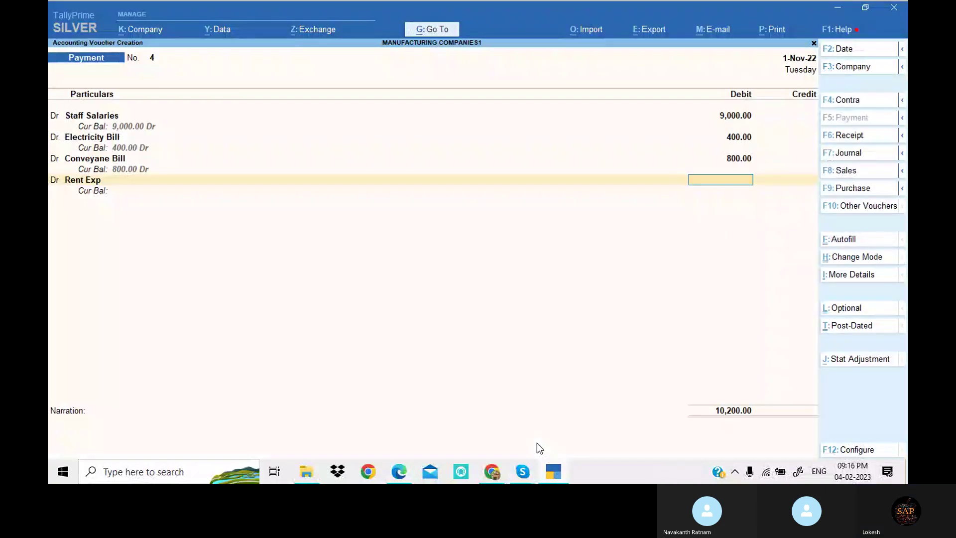
pyautogui.hotkey('alt', 'Tab')
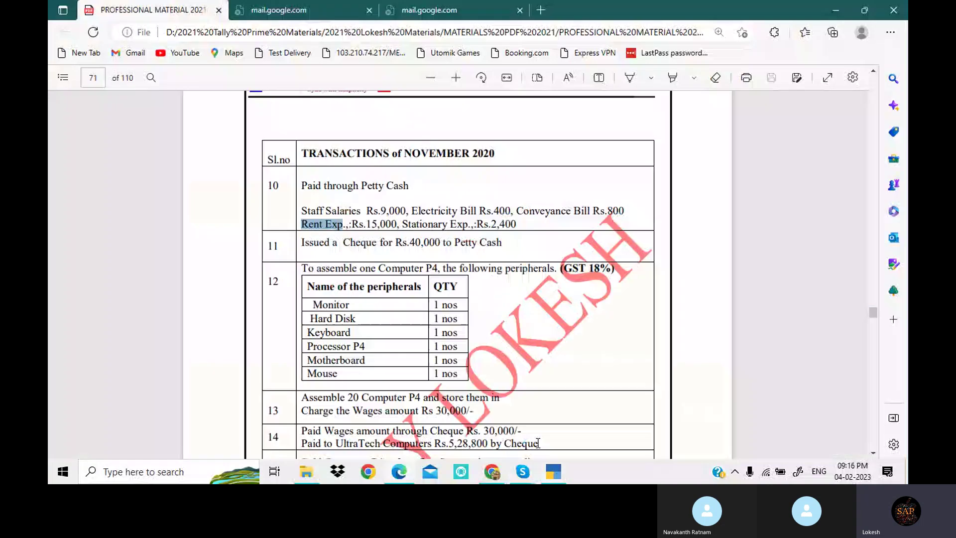
pyautogui.hotkey('alt', 'Tab')
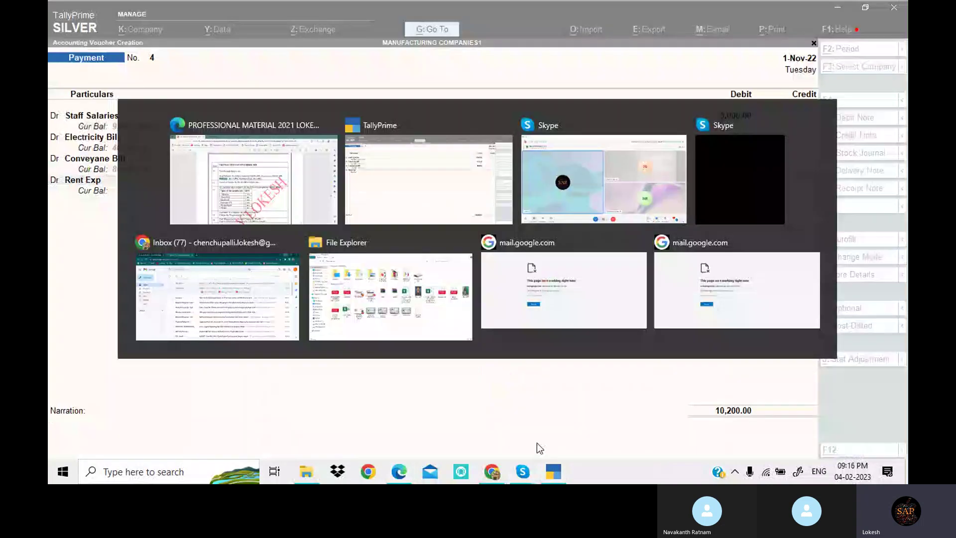
# Copy 'Stationary Exp' from the PDF, create it as a ledger, and enter its amount.
pyautogui.hotkey('alt', 'c')
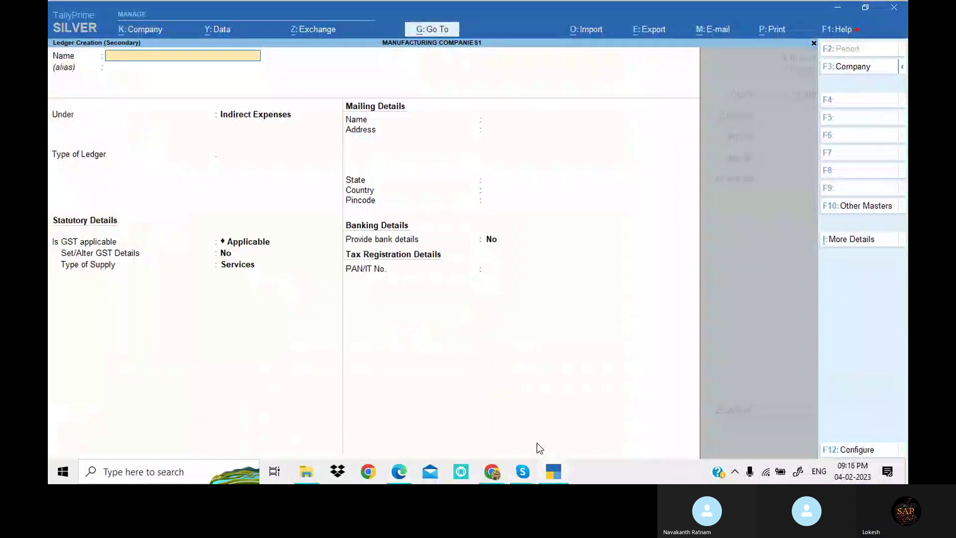
pyautogui.hotkey('alt', 'Tab')
pyautogui.moveTo(402, 224); pyautogui.dragTo(468, 225)
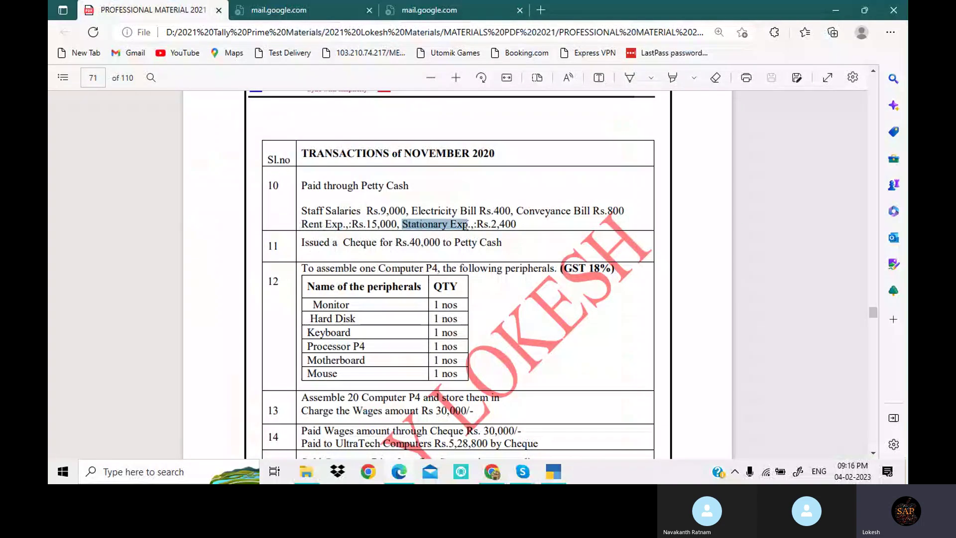
pyautogui.hotkey('alt', 'Tab')
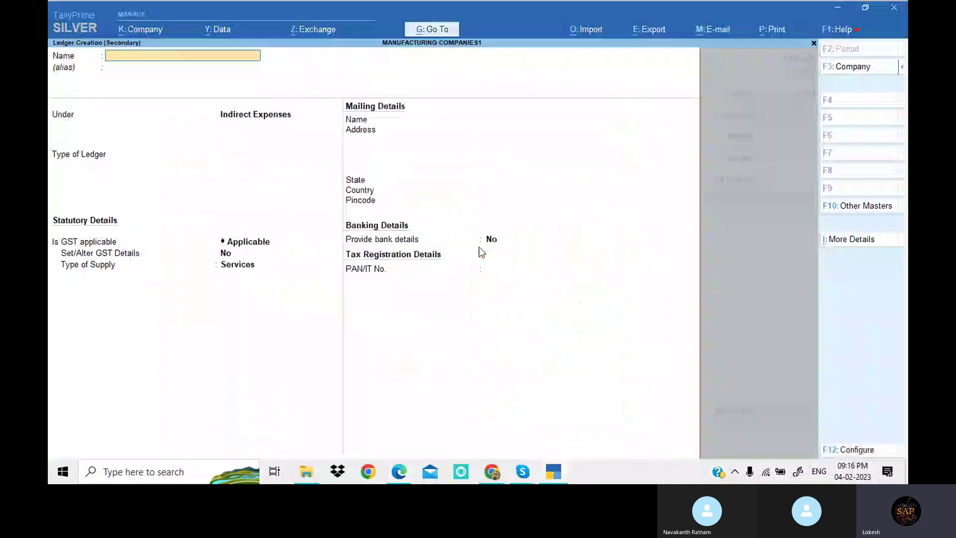
pyautogui.press('ctrl')
pyautogui.hotkey('ctrl', 'v')
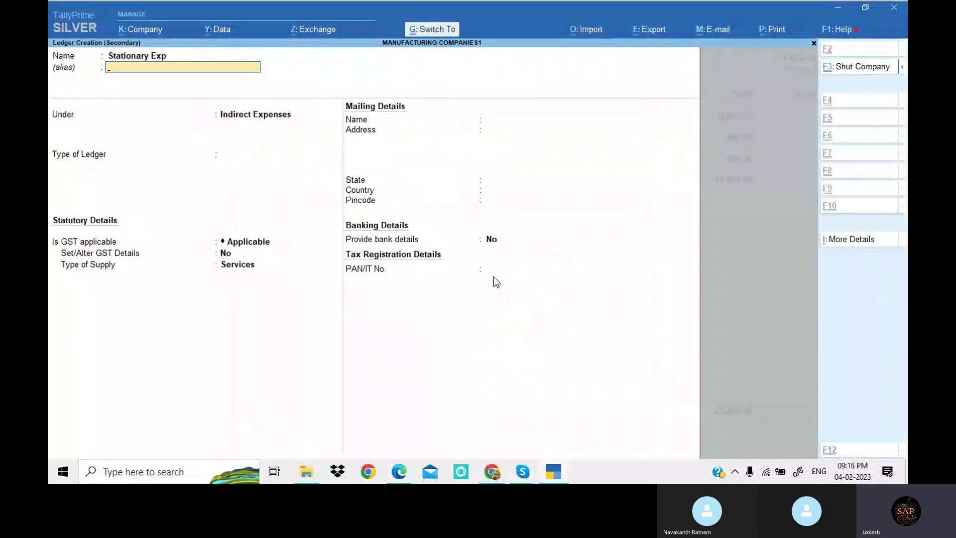
pyautogui.hotkey('ctrl', 'a')
pyautogui.hotkey('alt', 'Tab')
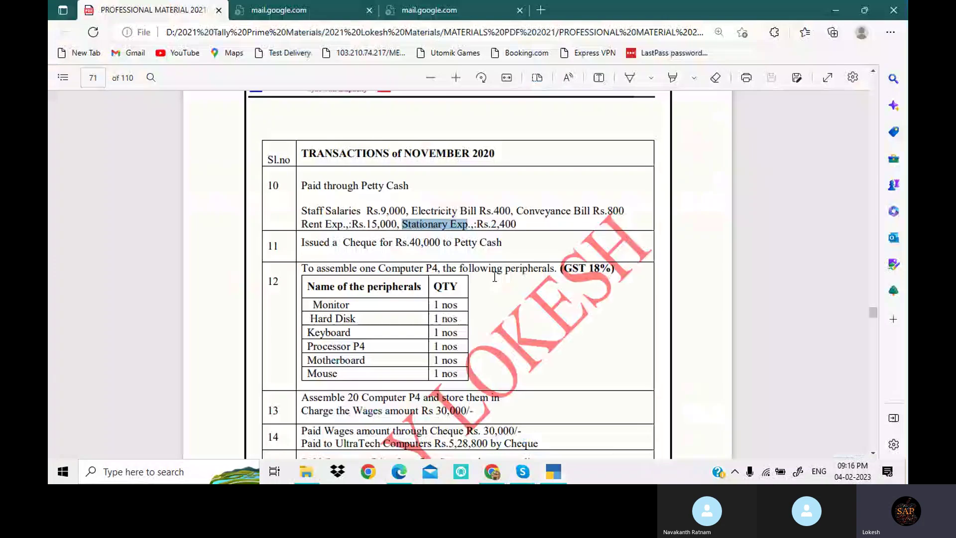
pyautogui.hotkey('alt', 'Tab')
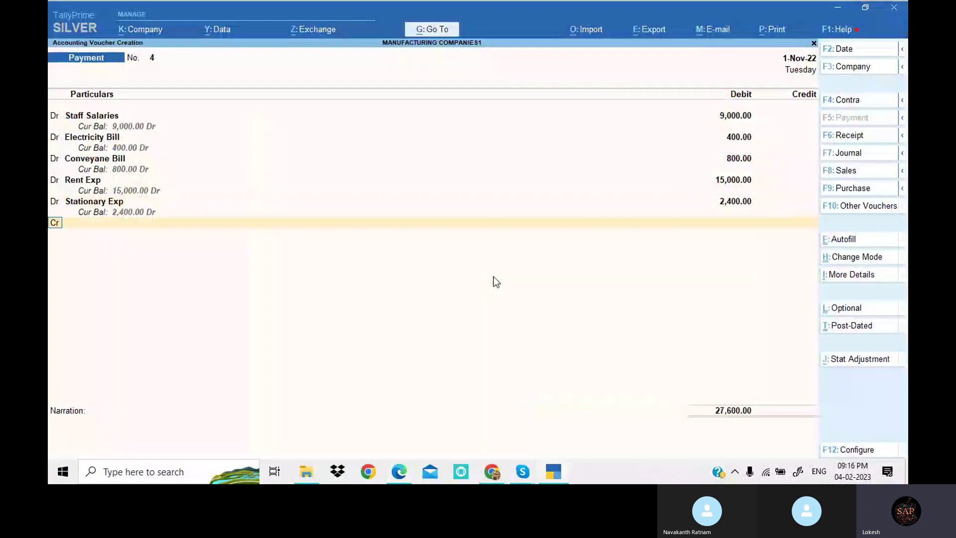
# Credit Petty Cash with the 27,600 total and save Payment voucher No. 4.
pyautogui.hotkey('alt', 'Tab')
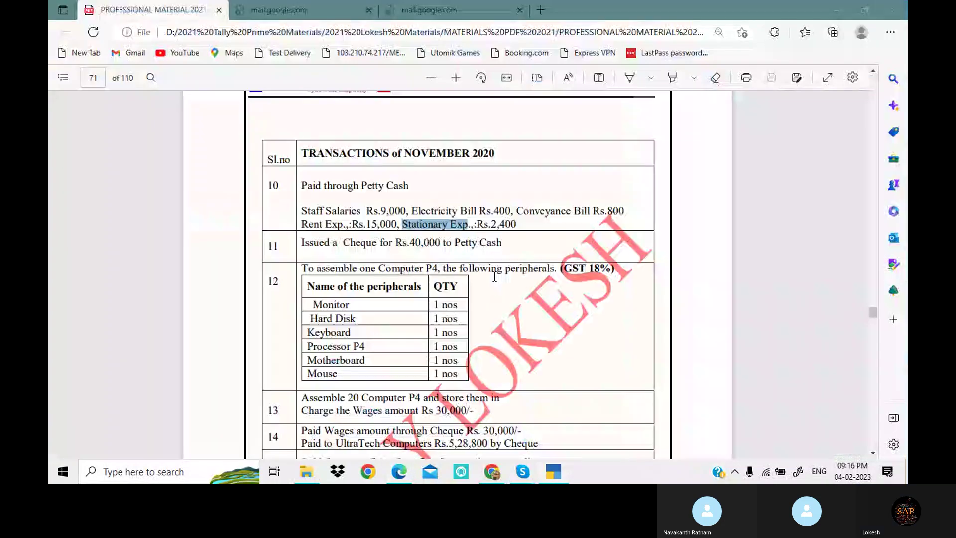
pyautogui.hotkey('alt', 'Tab')
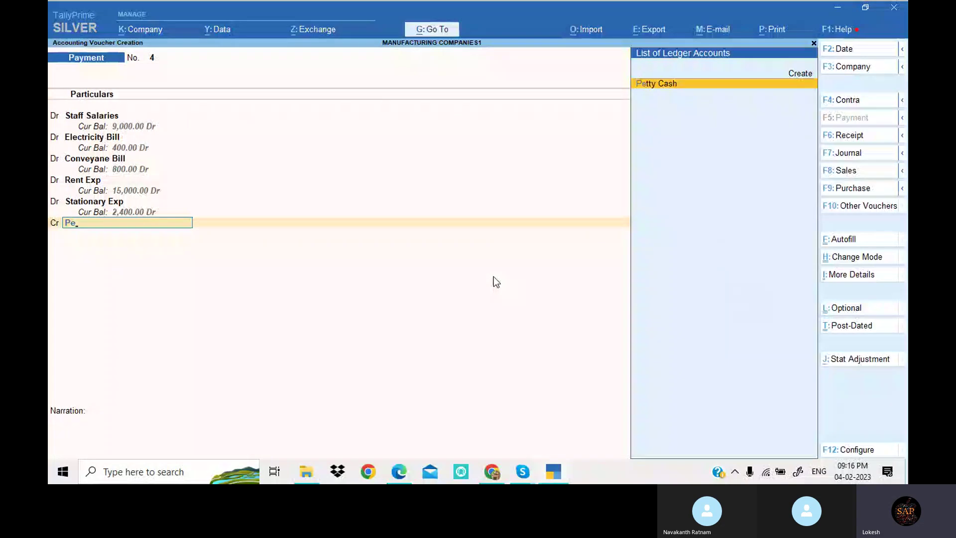
pyautogui.press('Return')
pyautogui.press('Return')
pyautogui.press('Return')
pyautogui.press('Return')
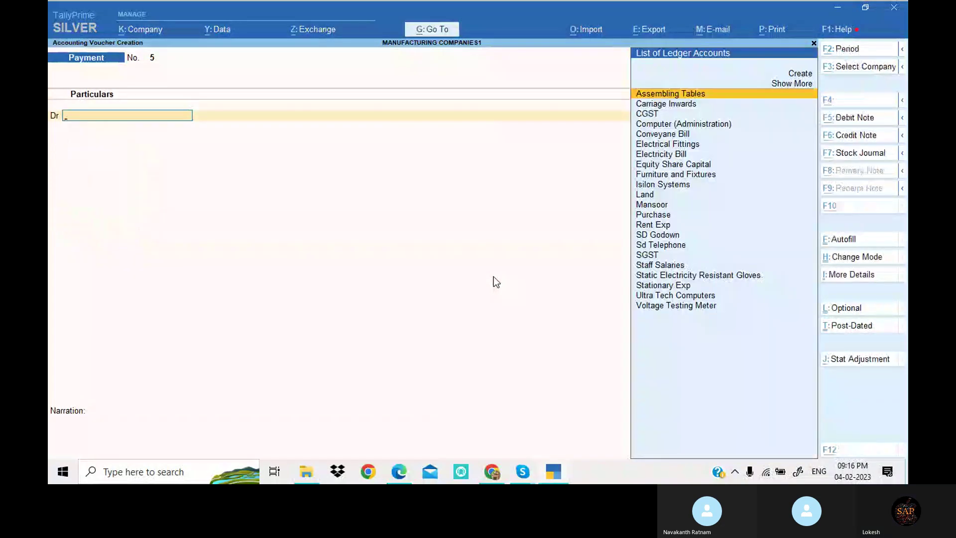
pyautogui.hotkey('alt', 'Tab')
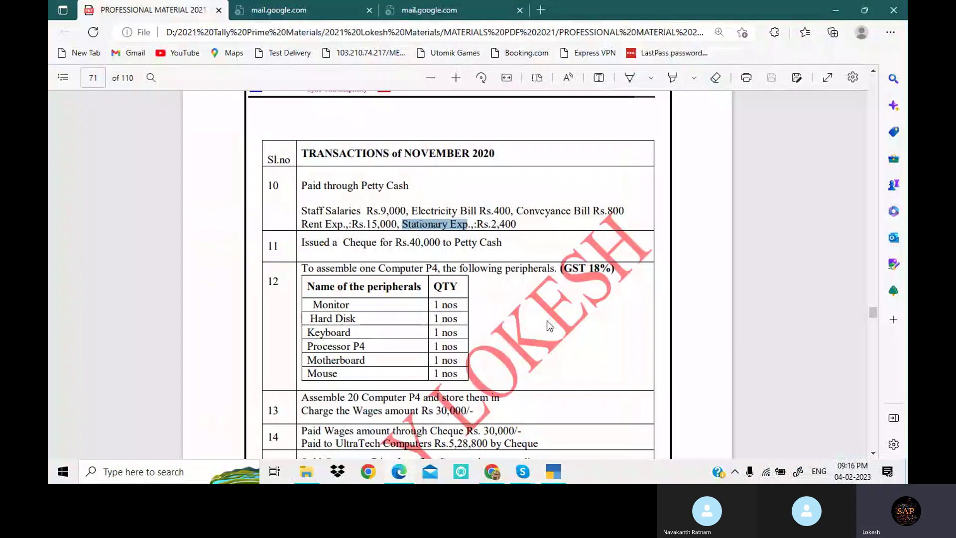
pyautogui.hotkey('alt', 'Tab')
# Record Contra voucher No. 3 crediting Cash 40,000 and debiting Petty Cash, then save it.
pyautogui.press('F4')
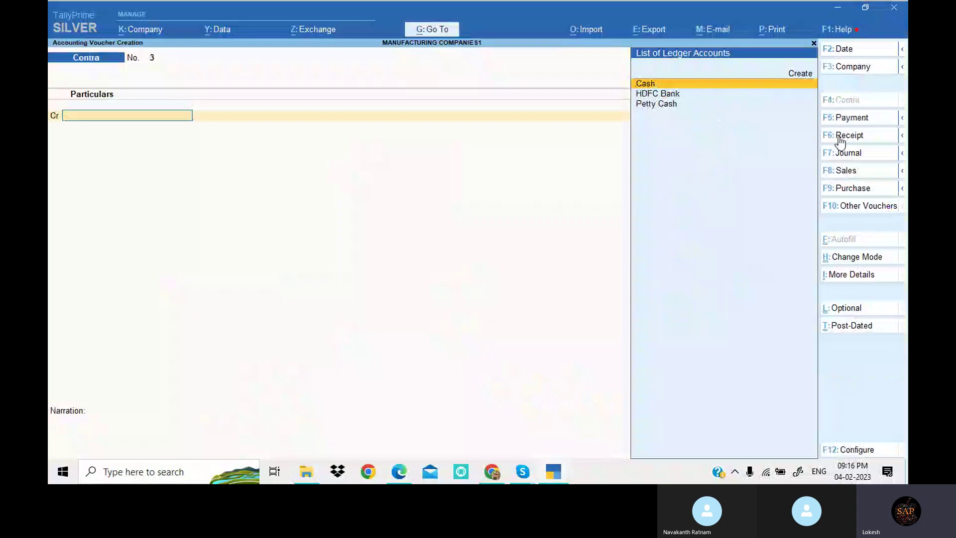
pyautogui.press('Return')
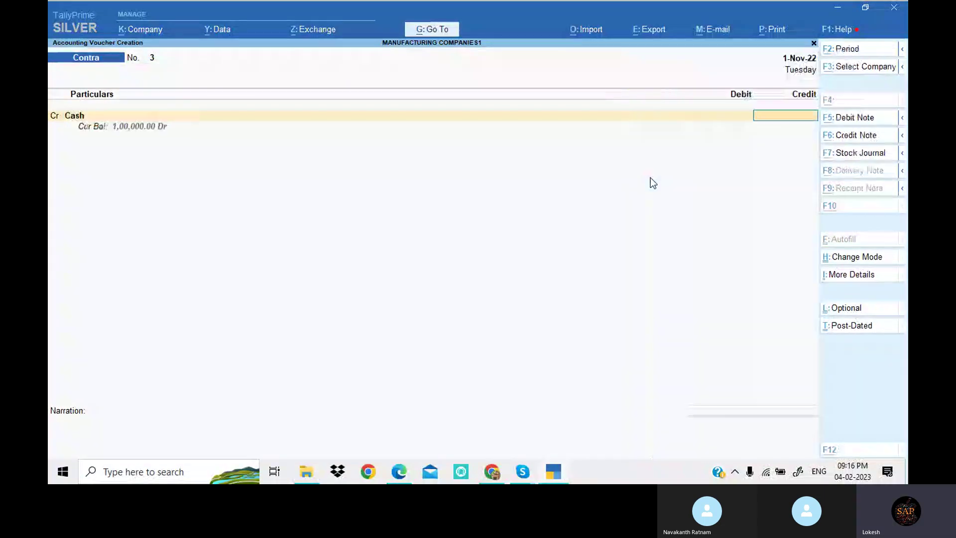
pyautogui.hotkey('alt', 'Tab')
pyautogui.hotkey('alt', 'Tab')
pyautogui.write('40000')
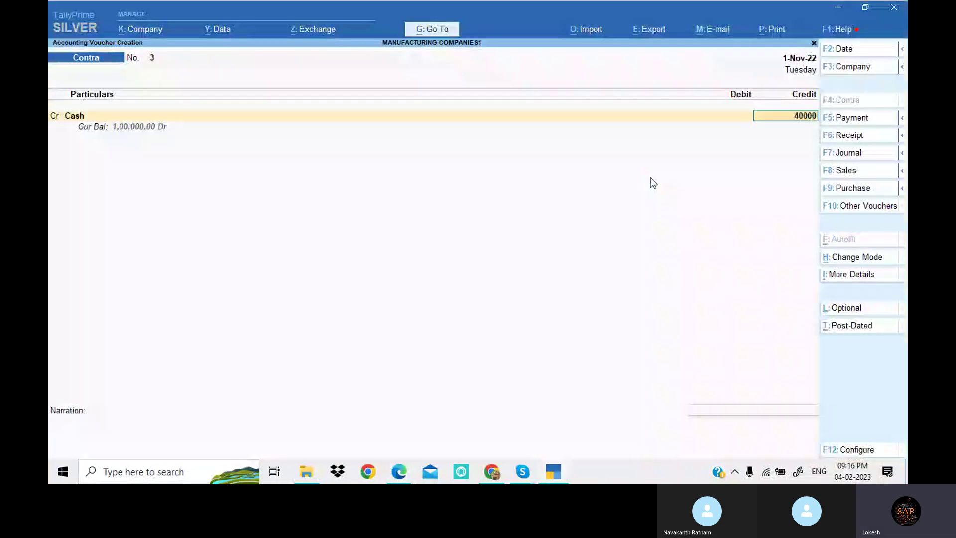
pyautogui.press('Return')
pyautogui.press('Down')
pyautogui.press('Down')
pyautogui.press('Return')
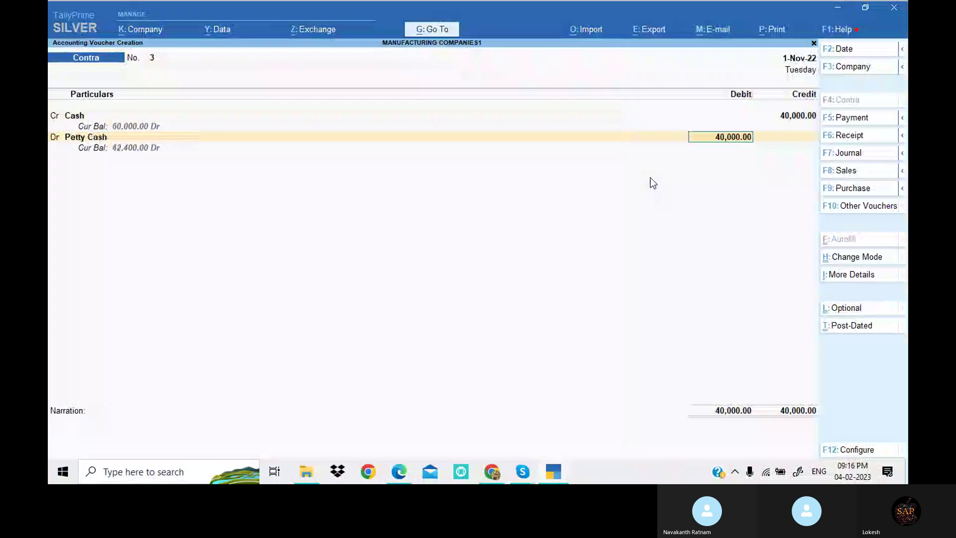
pyautogui.press('Return')
pyautogui.press('Return')
pyautogui.press('Return')
pyautogui.press('Return')
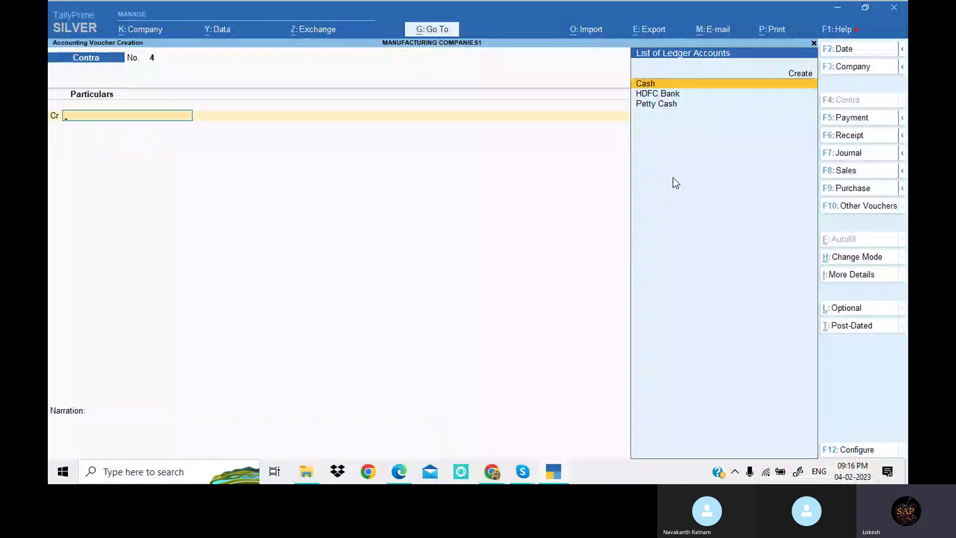
pyautogui.hotkey('alt', 'Tab')
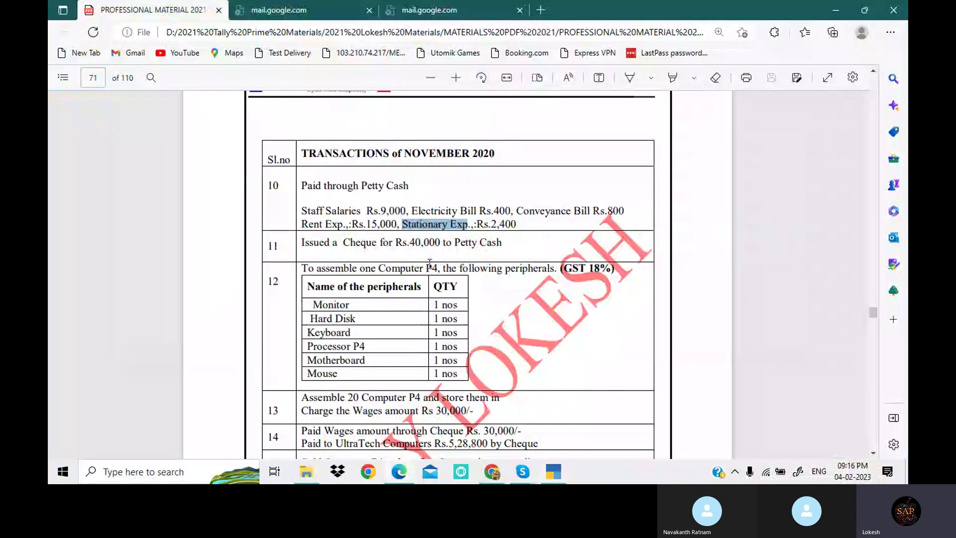
# Review PDF items 12–16, marking Computer P4 and 20 Computer P4, then return to TallyPrime.
pyautogui.scroll(-2, 469, 288)
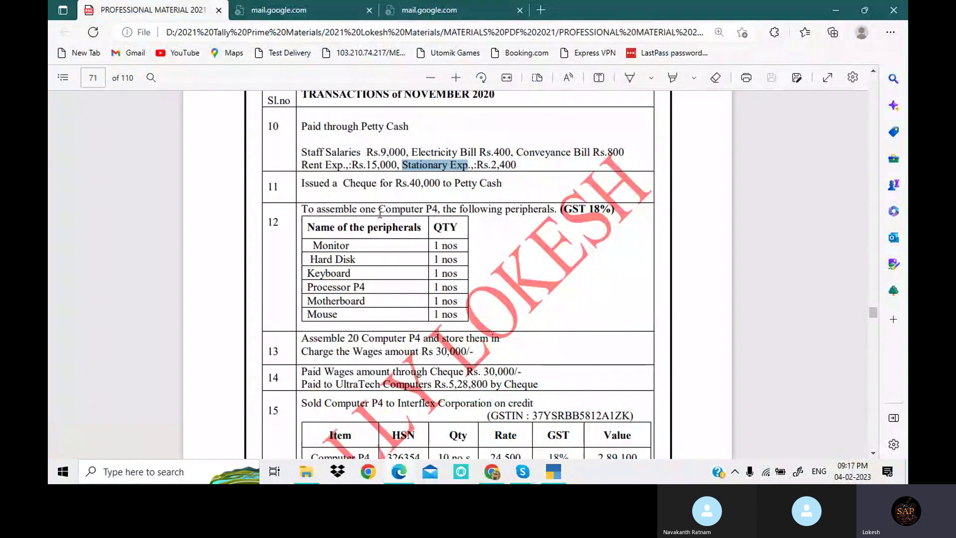
pyautogui.moveTo(378, 210); pyautogui.dragTo(440, 209)
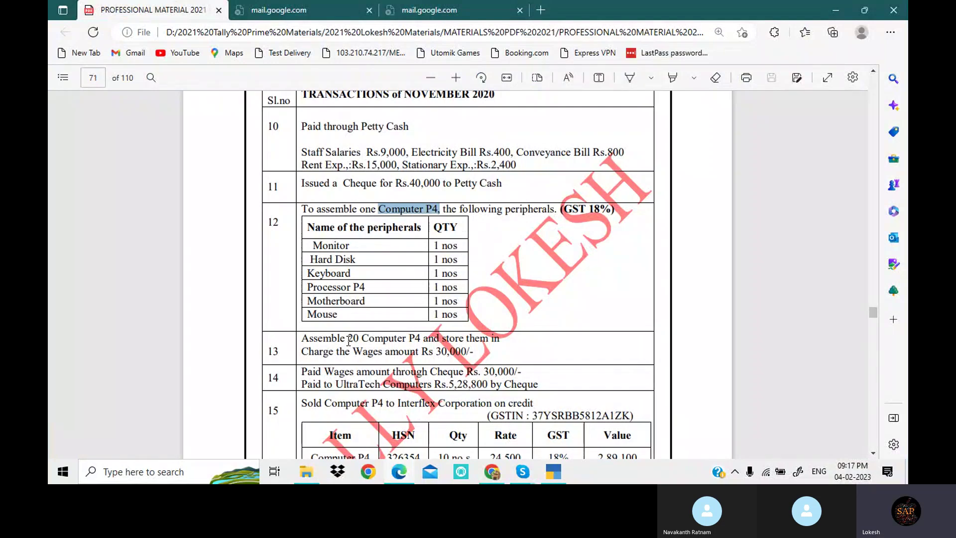
pyautogui.moveTo(348, 340); pyautogui.dragTo(423, 339)
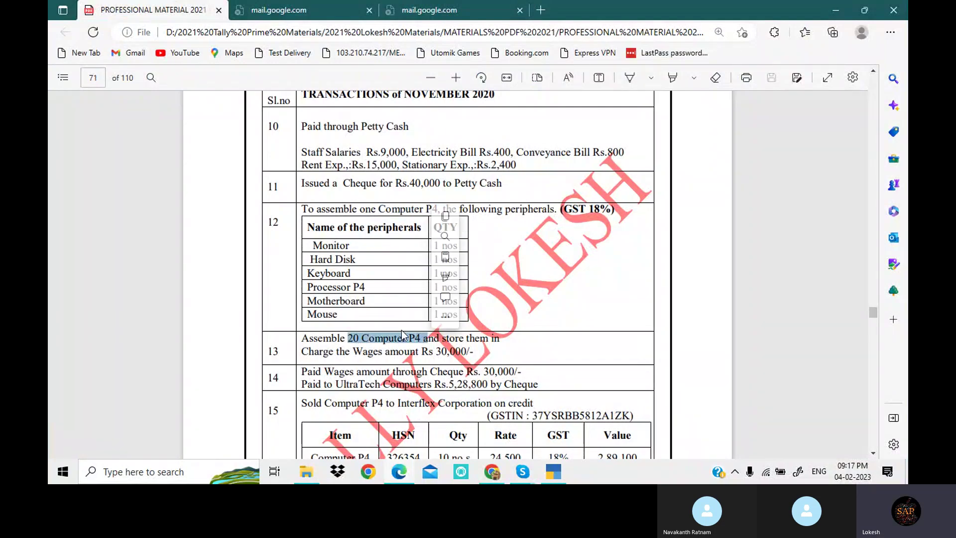
pyautogui.moveTo(334, 261); pyautogui.dragTo(392, 298)
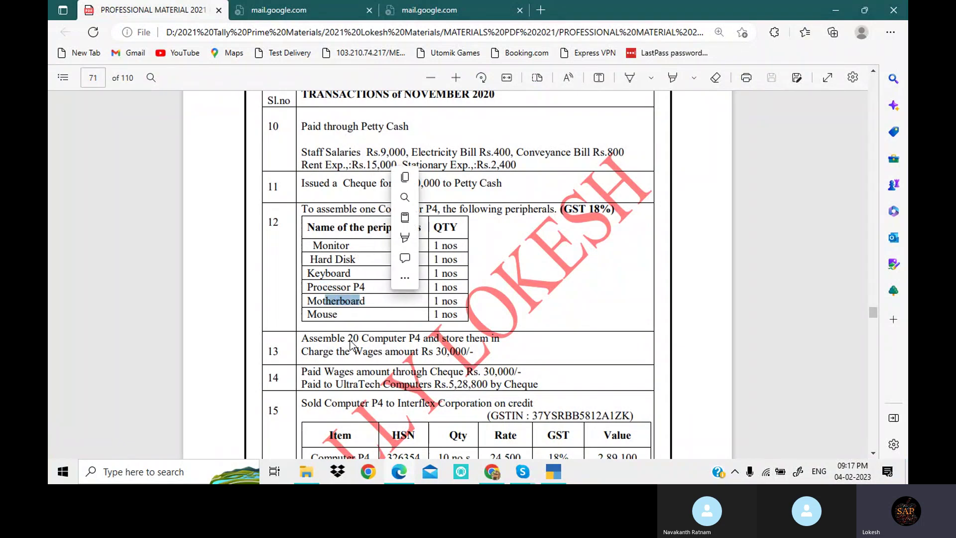
pyautogui.moveTo(351, 341); pyautogui.dragTo(425, 343)
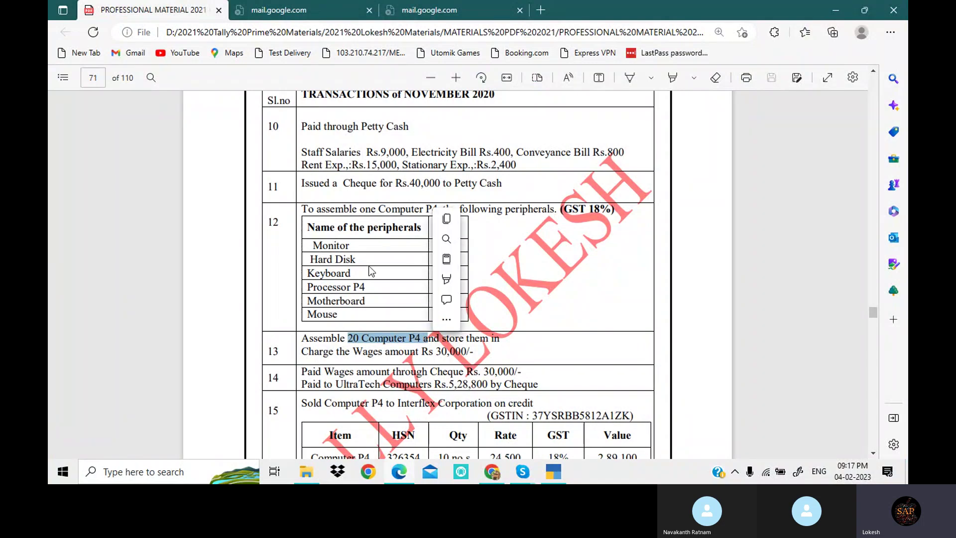
pyautogui.click(397, 285)
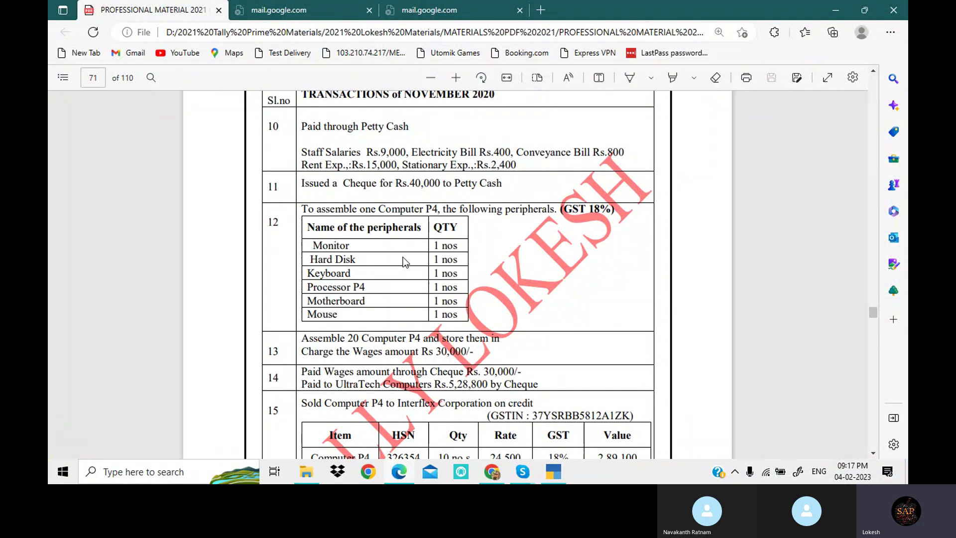
pyautogui.scroll(-6, 402, 257)
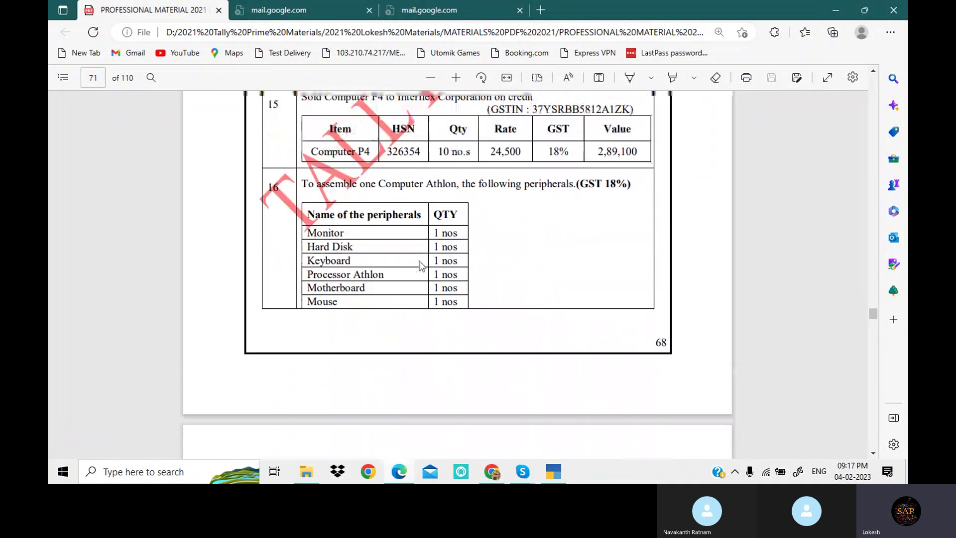
pyautogui.scroll(6, 420, 266)
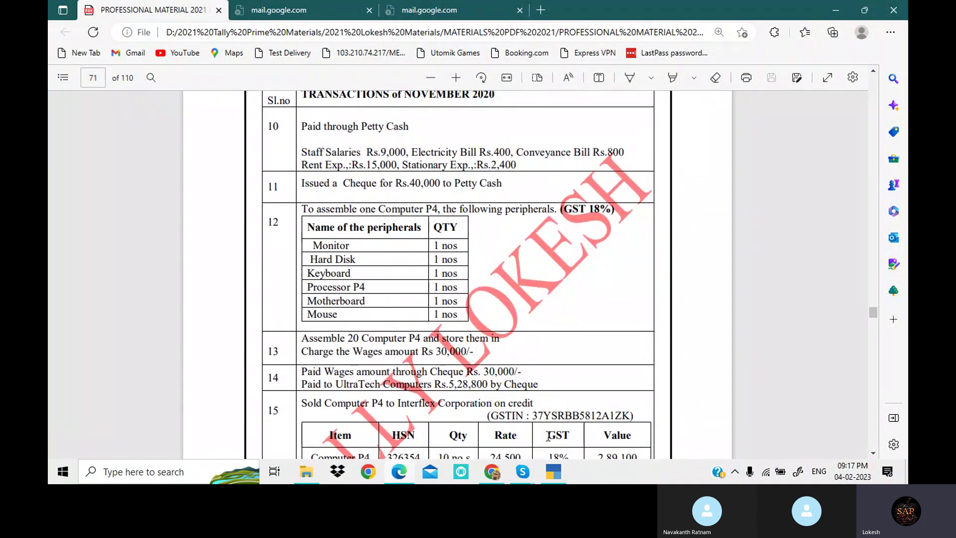
pyautogui.click(557, 471)
# Discard the blank Contra voucher and start a stock item named Computer P4, copied from PDF item 12.
pyautogui.press('Escape')
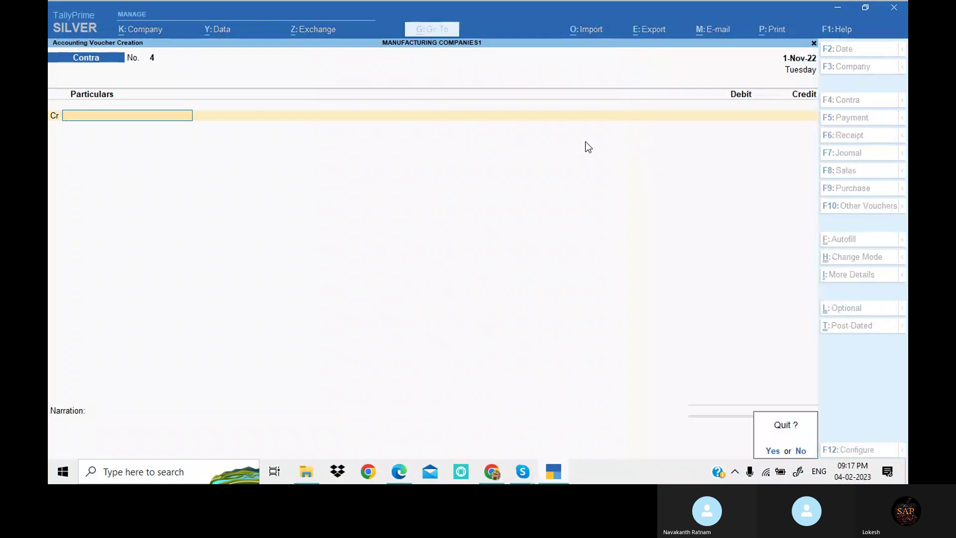
pyautogui.press('y')
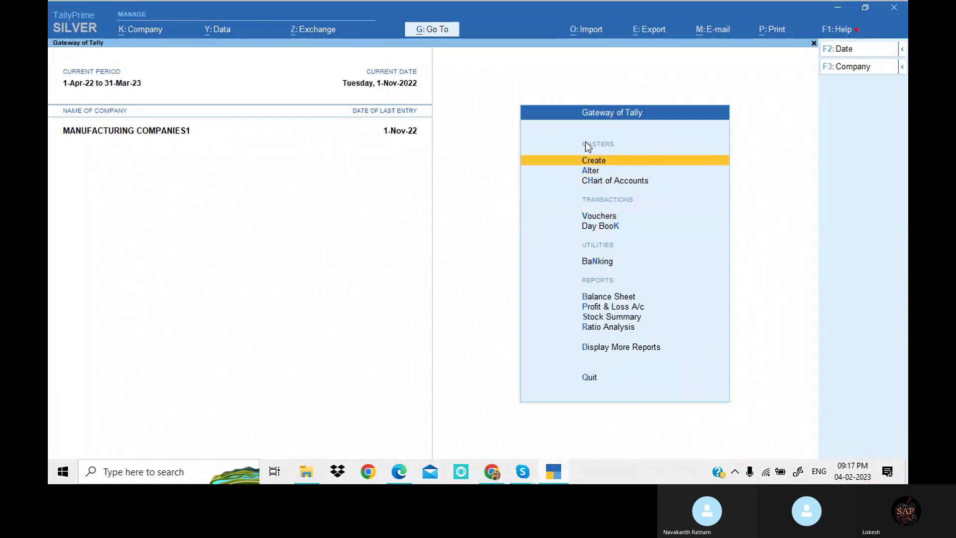
pyautogui.press('Return')
pyautogui.press('Down')
pyautogui.press('Down')
pyautogui.press('Down')
pyautogui.press('Down')
pyautogui.press('Down')
pyautogui.press('Down')
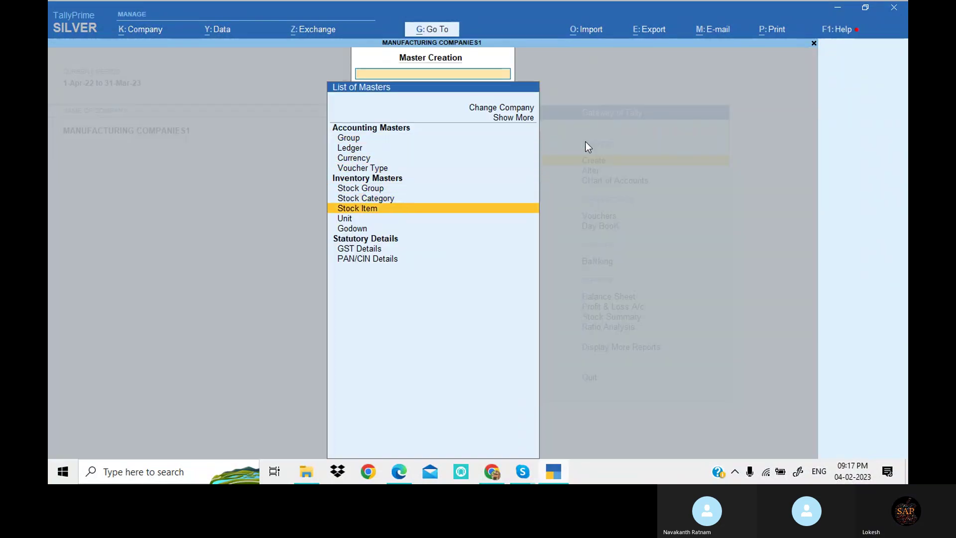
pyautogui.press('Return')
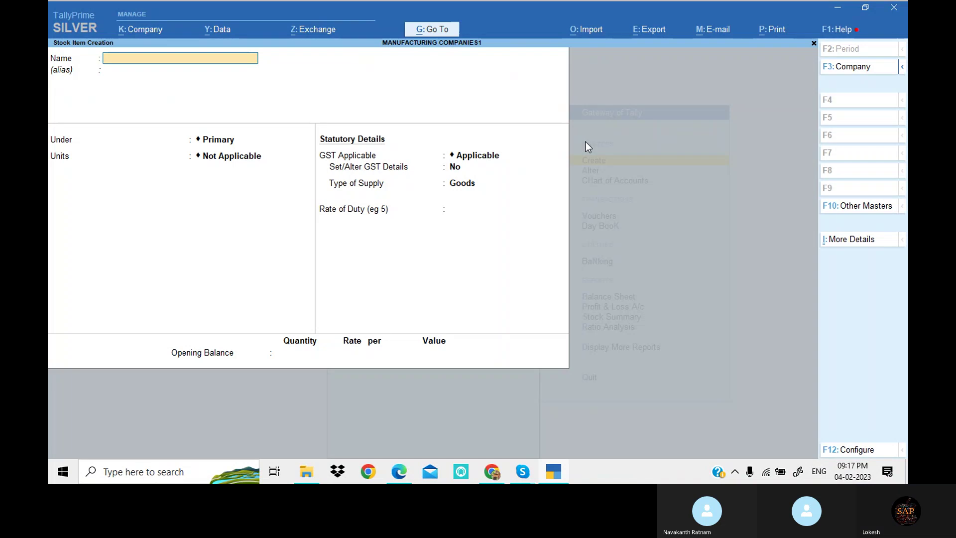
pyautogui.write('Stationary Exp')
pyautogui.press('alt')
pyautogui.hotkey('alt', 'Tab')
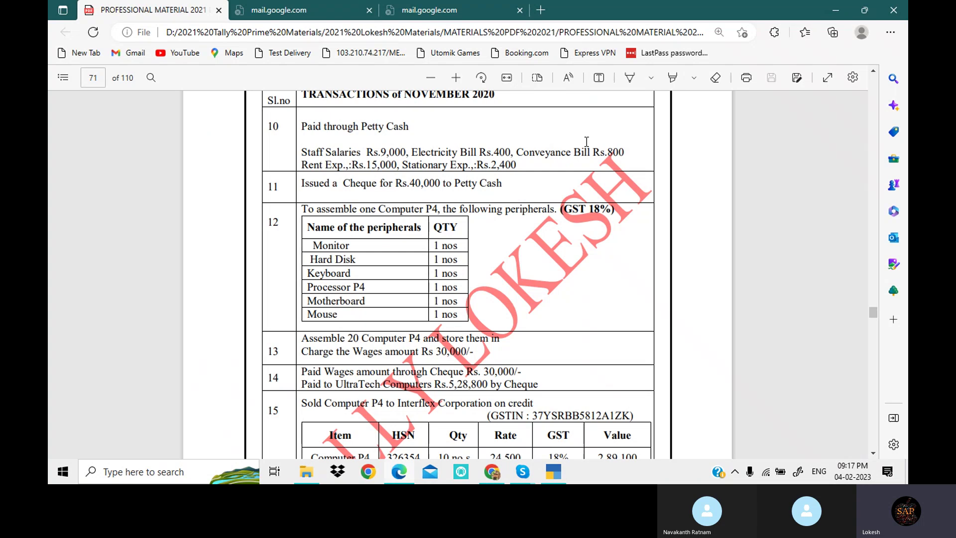
pyautogui.moveTo(378, 209); pyautogui.dragTo(438, 208)
pyautogui.hotkey('ctrl', 'c')
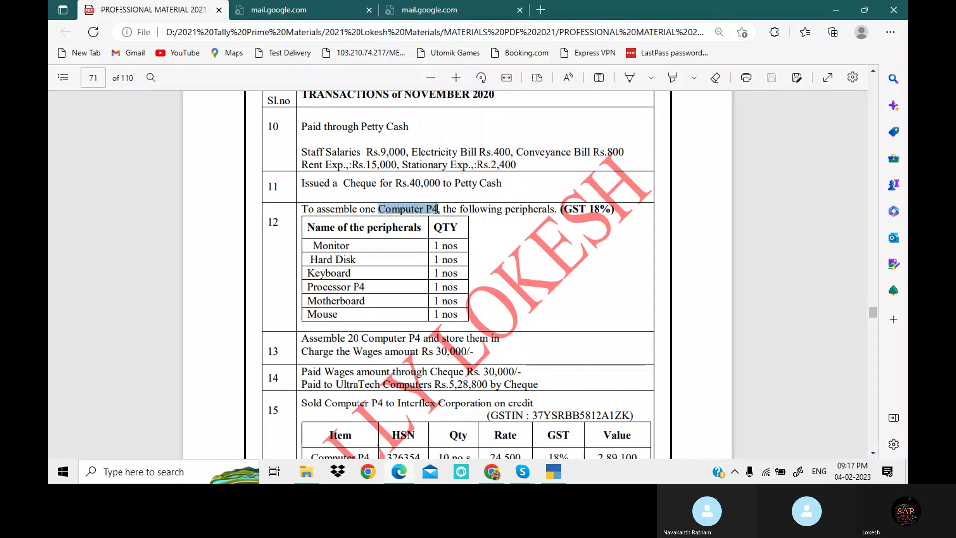
pyautogui.hotkey('alt', 'Tab')
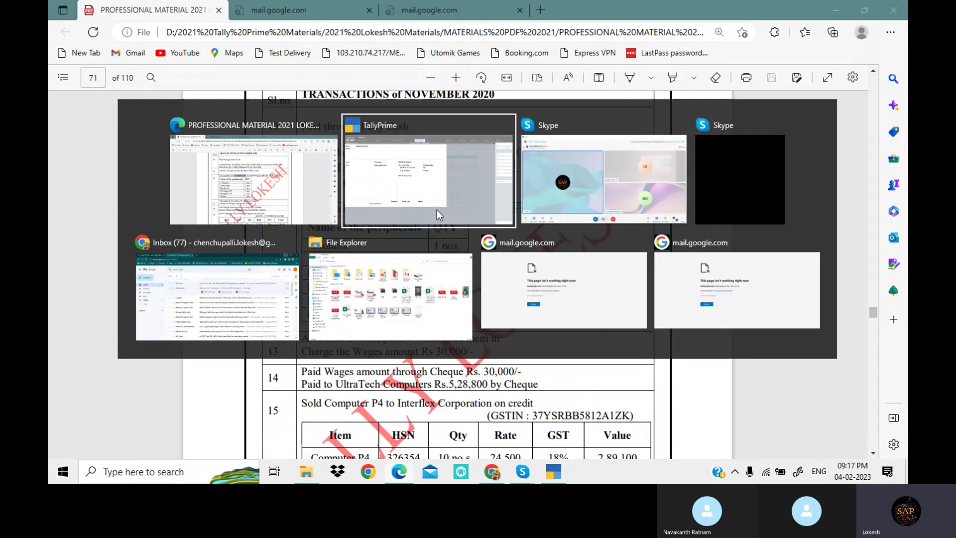
pyautogui.press('BackSpace')
pyautogui.press('BackSpace')
pyautogui.press('BackSpace')
pyautogui.press('BackSpace')
pyautogui.press('BackSpace')
pyautogui.press('BackSpace')
pyautogui.press('BackSpace')
pyautogui.press('BackSpace')
pyautogui.press('BackSpace')
pyautogui.press('BackSpace')
pyautogui.press('BackSpace')
pyautogui.press('BackSpace')
pyautogui.press('BackSpace')
pyautogui.press('BackSpace')
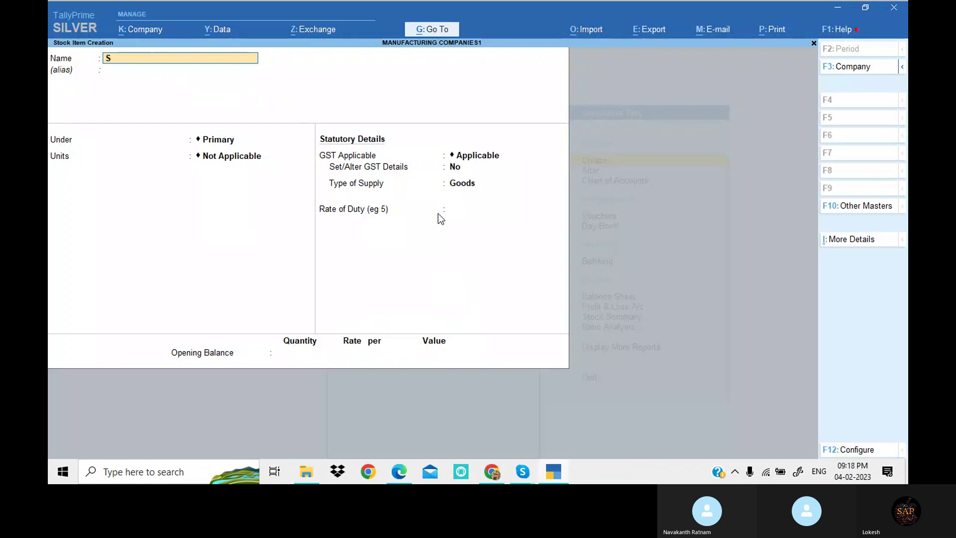
pyautogui.hotkey('ctrl', 'v')
pyautogui.press('Return')
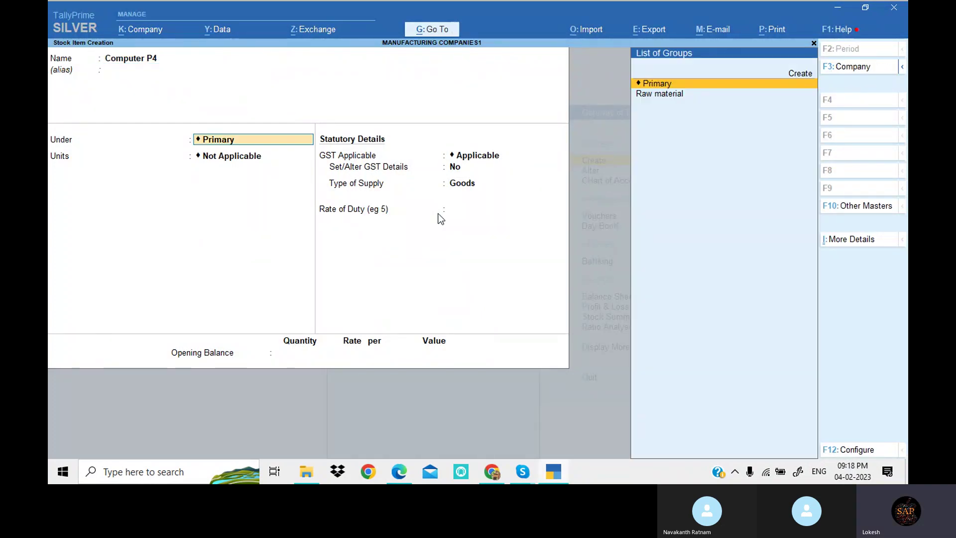
# Place Computer P4 under a new Finished Goods group with unit nos, and open F12 configuration.
pyautogui.hotkey('alt', 'c')
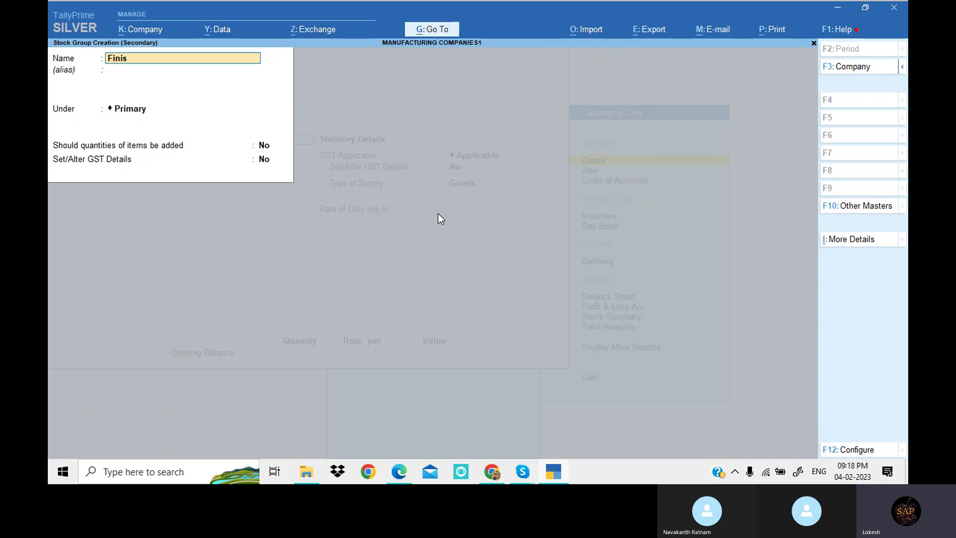
pyautogui.write('Finished Goods')
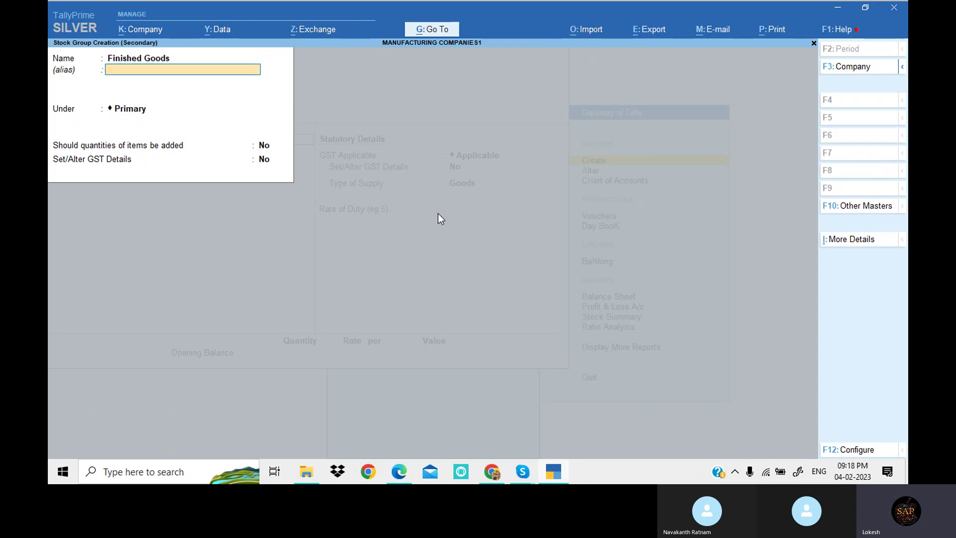
pyautogui.press('Return')
pyautogui.press('Return')
pyautogui.press('Return')
pyautogui.press('Return')
pyautogui.press('Return')
pyautogui.press('Return')
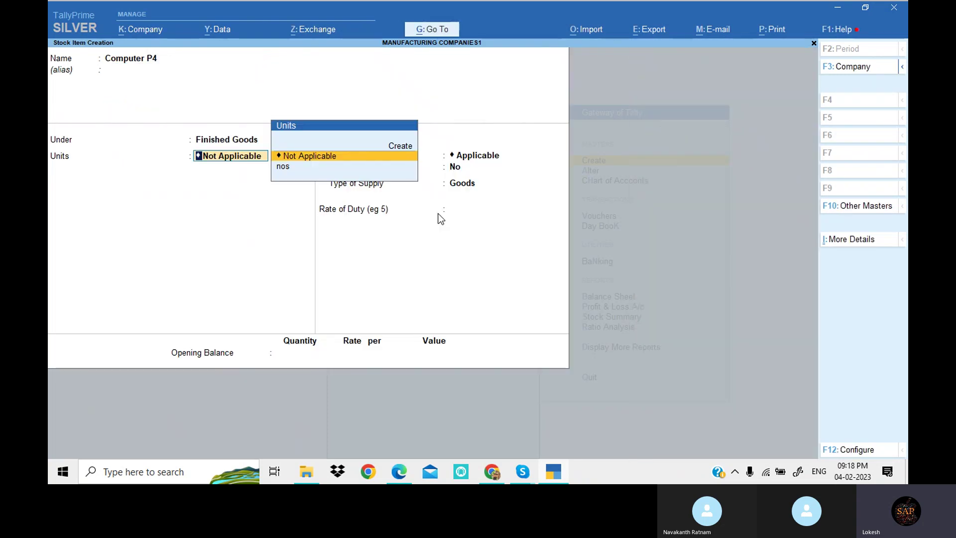
pyautogui.press('Down')
pyautogui.press('Return')
pyautogui.press('BackSpace')
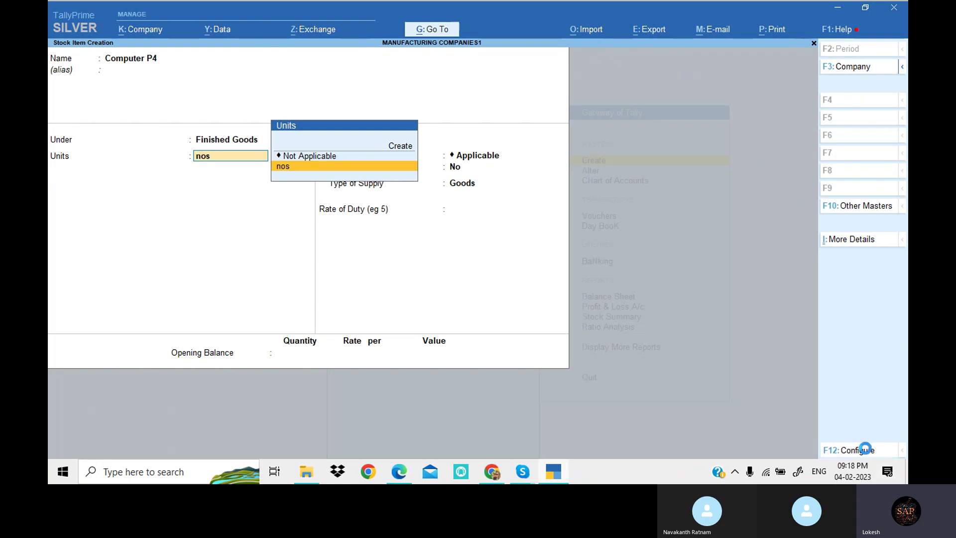
pyautogui.click(859, 450)
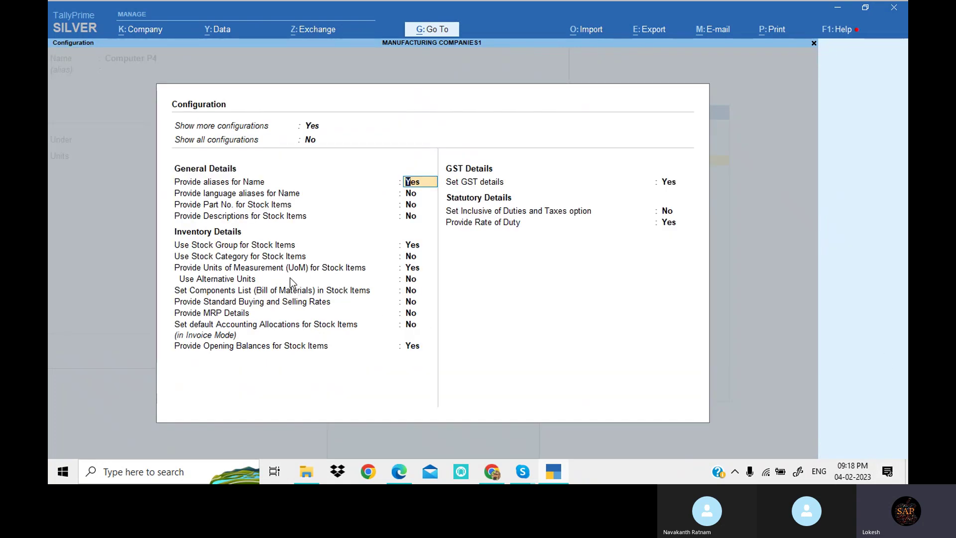
# Turn on Set Components List (BOM) in the stock item configuration.
pyautogui.click(409, 291)
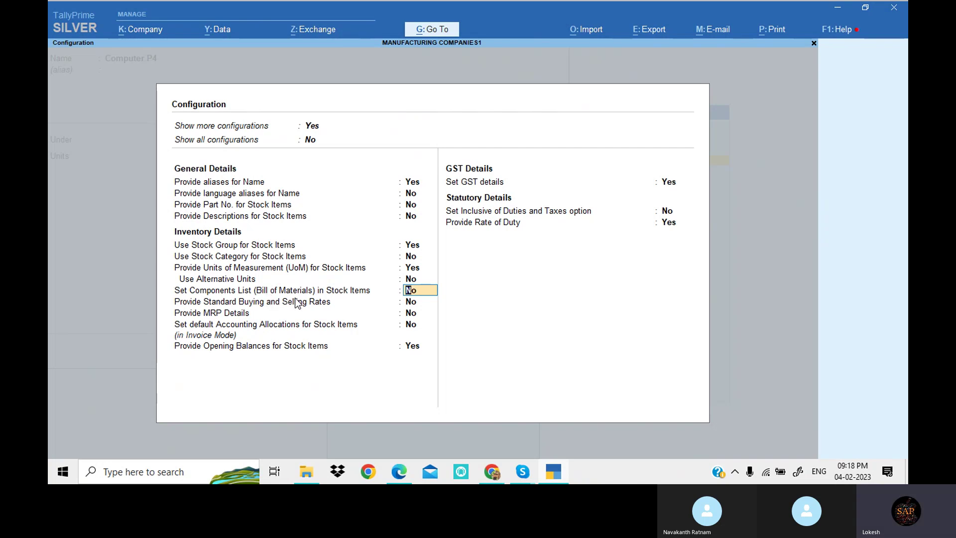
pyautogui.write('y')
pyautogui.click(414, 302)
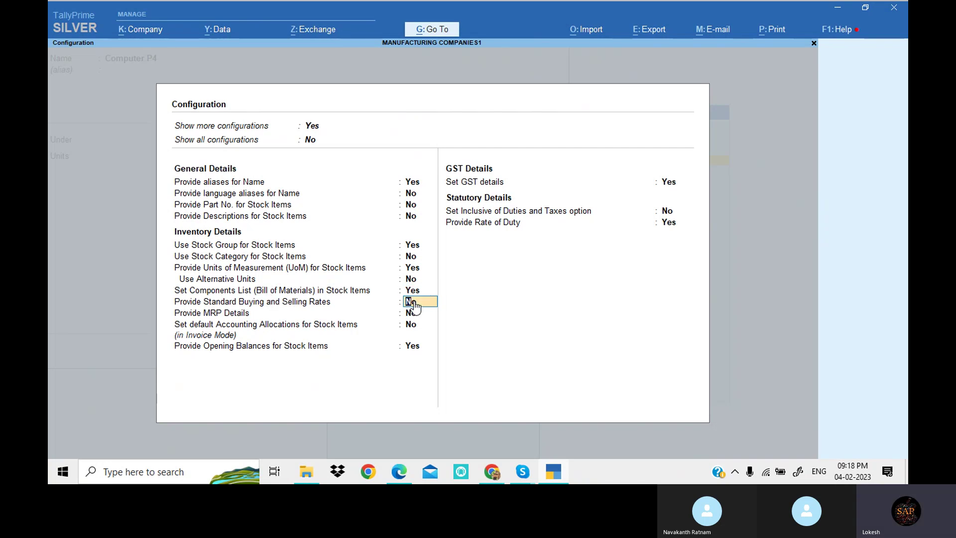
pyautogui.hotkey('ctrl', 'a')
# Keep nos as the unit and enable components with BOM 'Computer P4' for 1 nos.
pyautogui.press('Return')
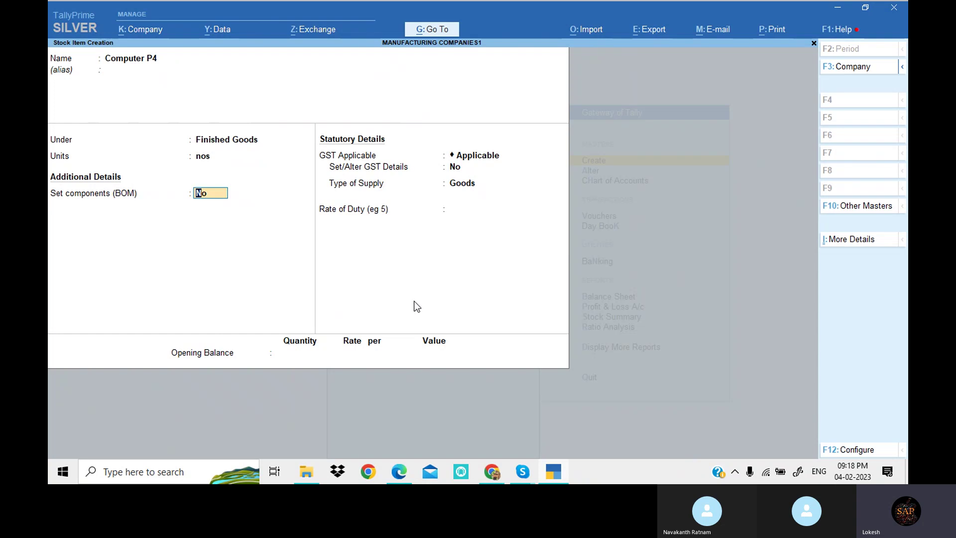
pyautogui.write('y')
pyautogui.press('Return')
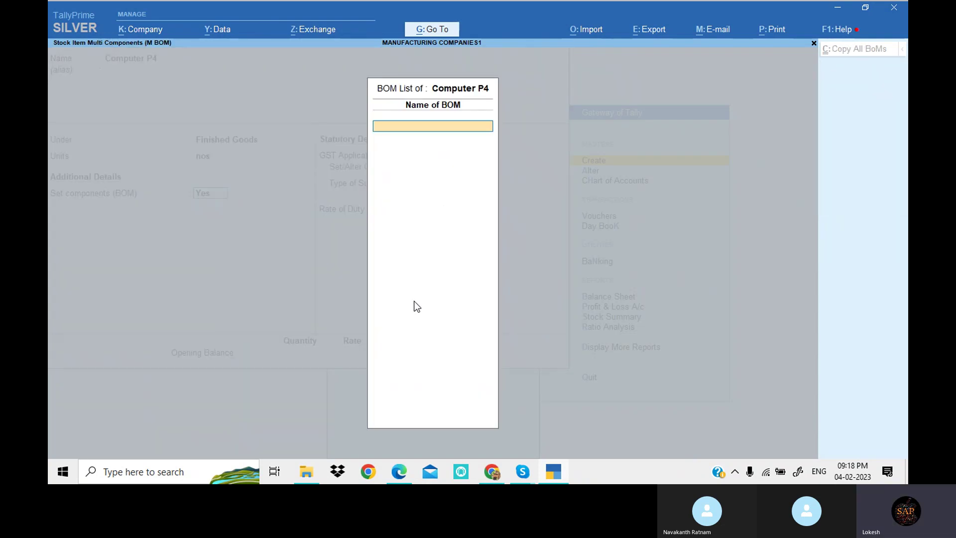
pyautogui.hotkey('ctrl', 'v')
pyautogui.press('Return')
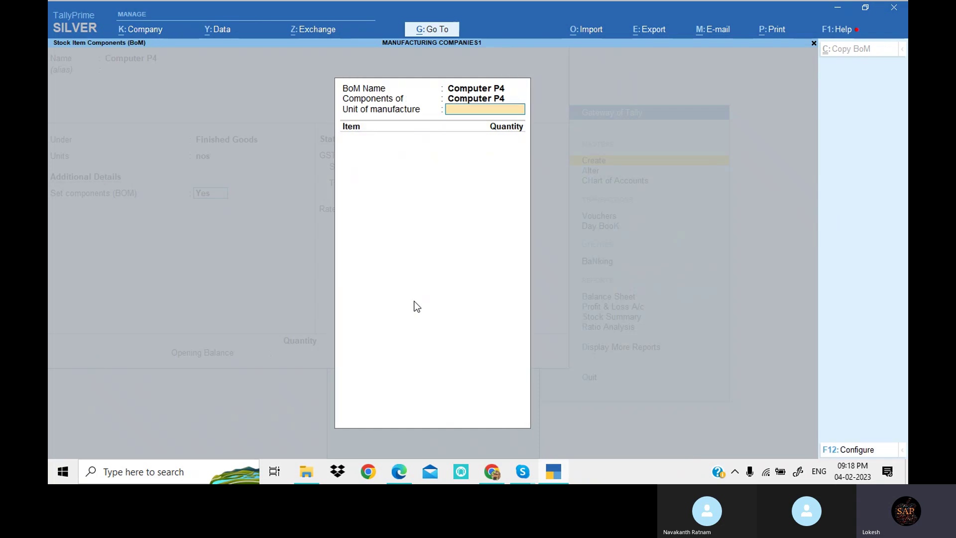
pyautogui.press('Return')
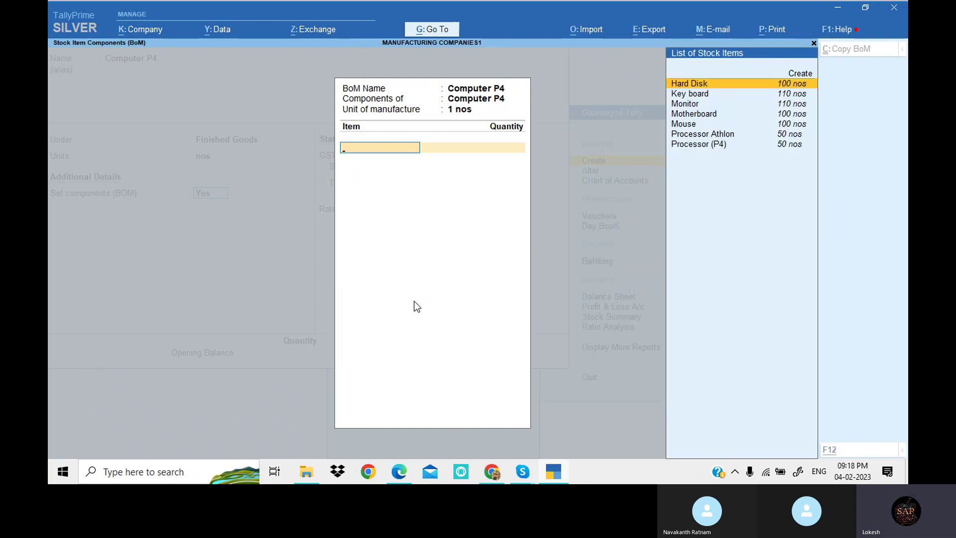
# Add Monitor, Hard Disk and Key board to the BOM at 1 nos each.
pyautogui.hotkey('alt', 'Tab')
pyautogui.hotkey('alt', 'Tab')
pyautogui.write('Mo')
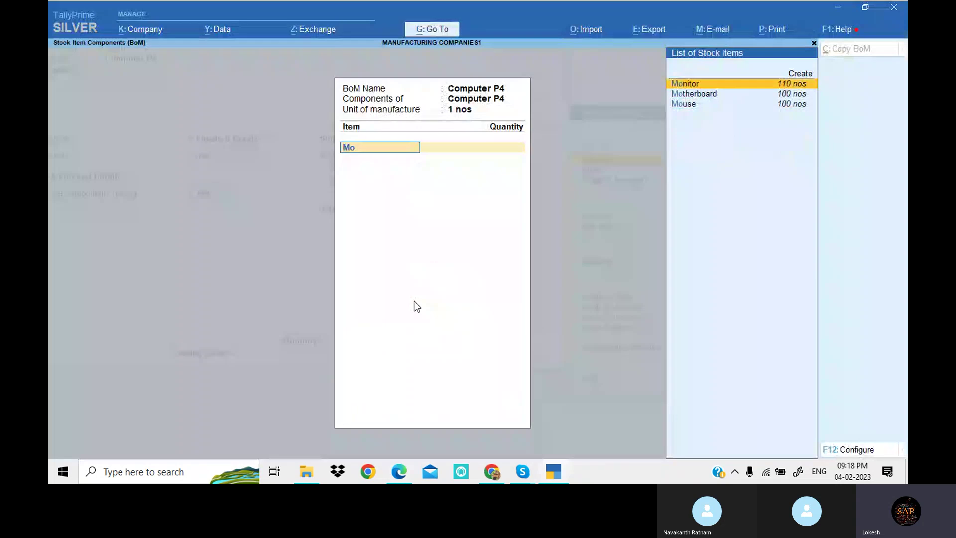
pyautogui.press('Return')
pyautogui.write('1')
pyautogui.press('Return')
pyautogui.hotkey('alt', 'Tab')
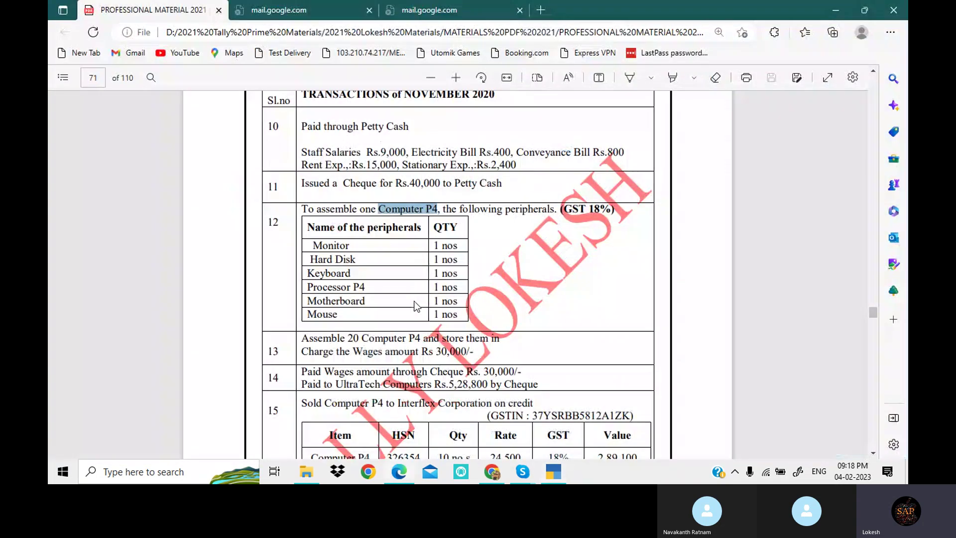
pyautogui.hotkey('alt', 'Tab')
pyautogui.write('Ha')
pyautogui.press('Return')
pyautogui.write('1')
pyautogui.press('Return')
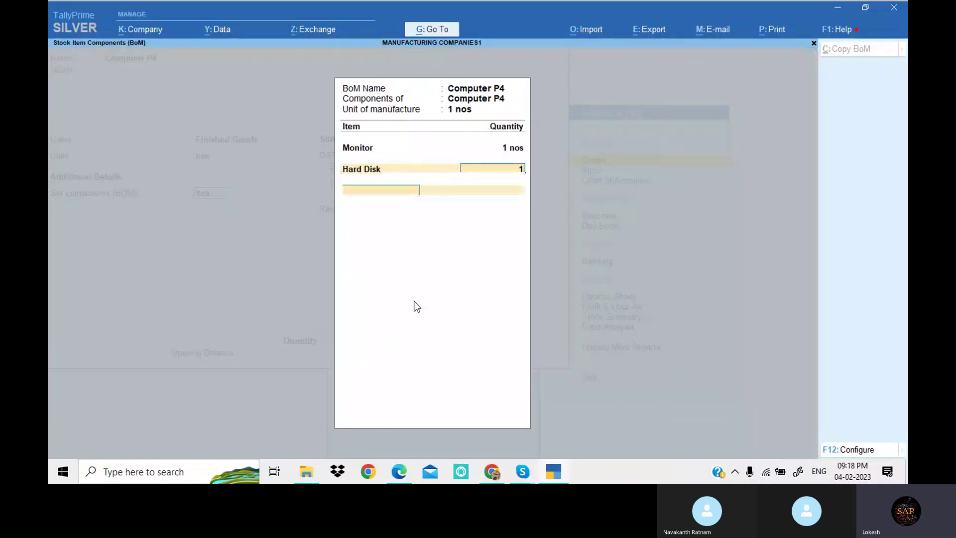
# Add Processor (P4), Motherboard and Mouse at 1 nos each and close the BOM.
pyautogui.hotkey('alt', 'Tab')
pyautogui.hotkey('alt', 'Tab')
pyautogui.write('K')
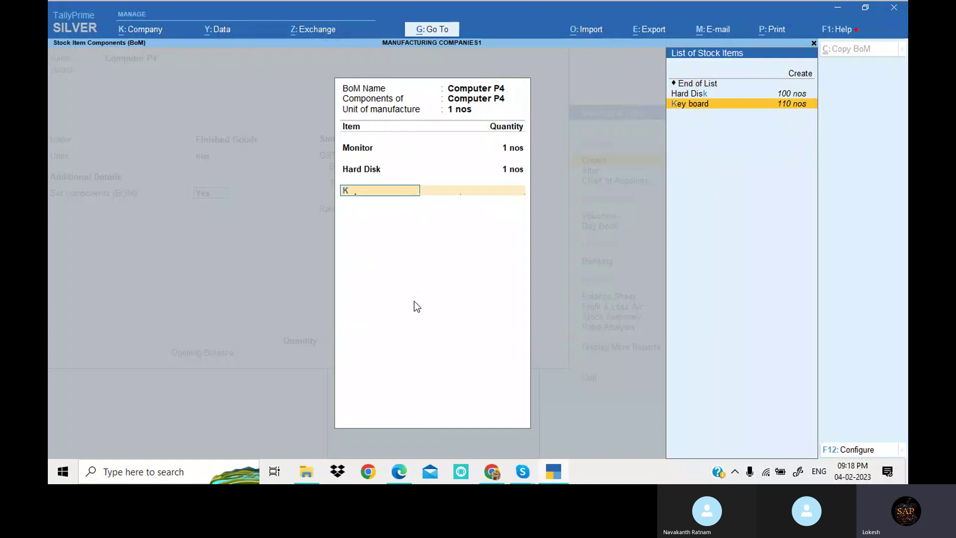
pyautogui.press('Return')
pyautogui.write('1')
pyautogui.press('Return')
pyautogui.hotkey('alt', 'Tab')
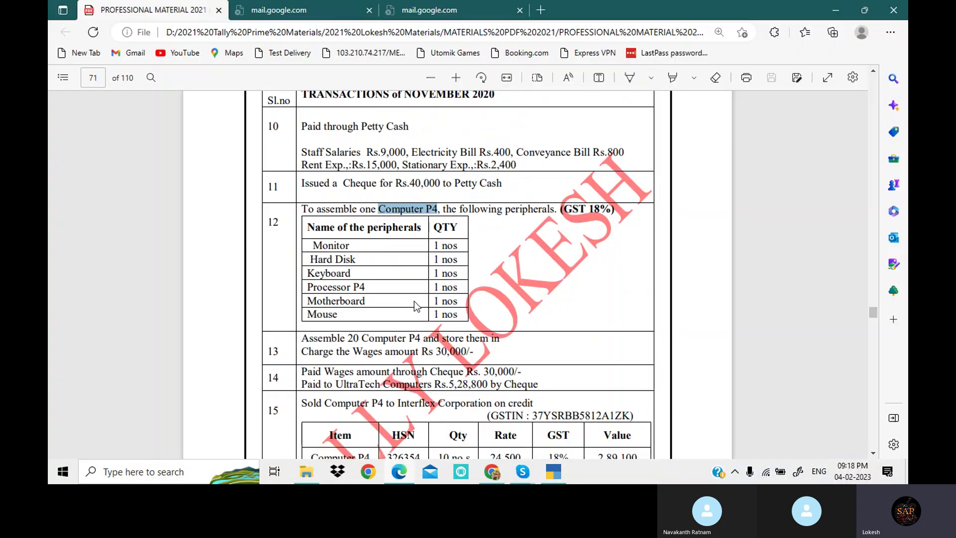
pyautogui.hotkey('alt', 'Tab')
pyautogui.write('Pr')
pyautogui.press('Down')
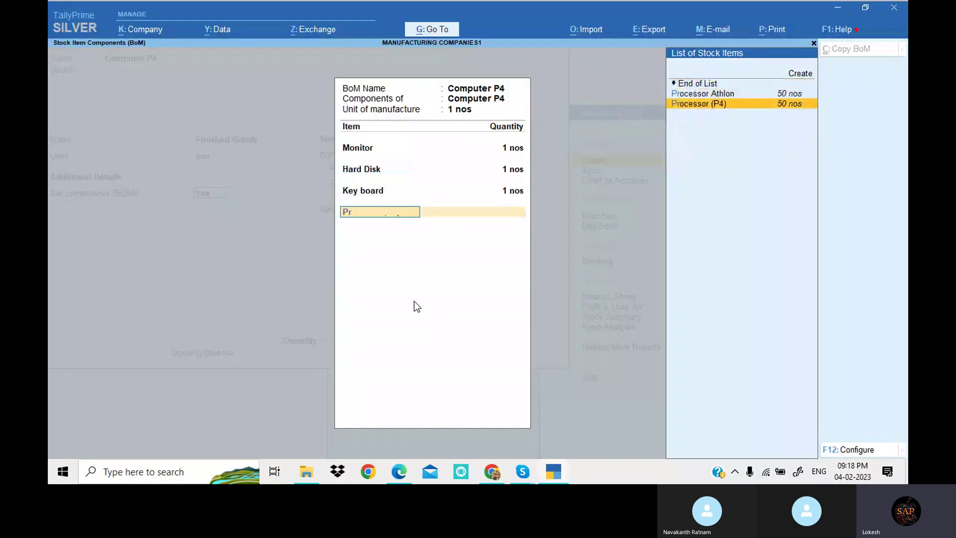
pyautogui.press('Return')
pyautogui.write('1')
pyautogui.press('Return')
pyautogui.hotkey('alt', 'Tab')
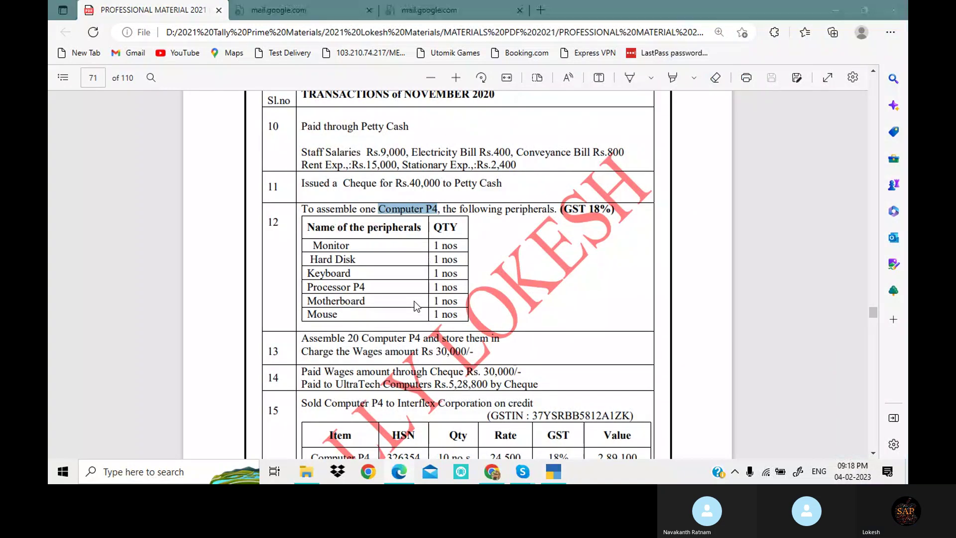
pyautogui.hotkey('alt', 'Tab')
pyautogui.write('Mo')
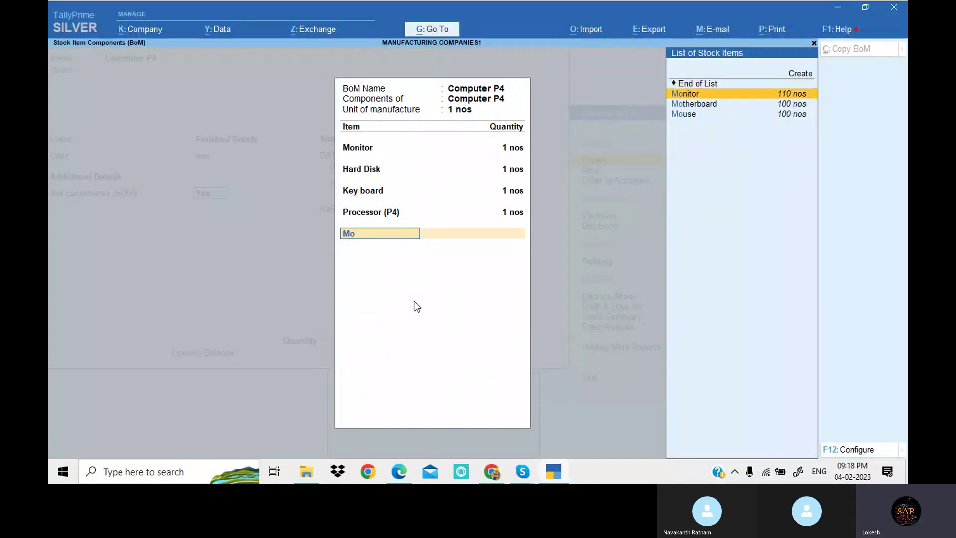
pyautogui.press('Down')
pyautogui.press('Return')
pyautogui.press('Return')
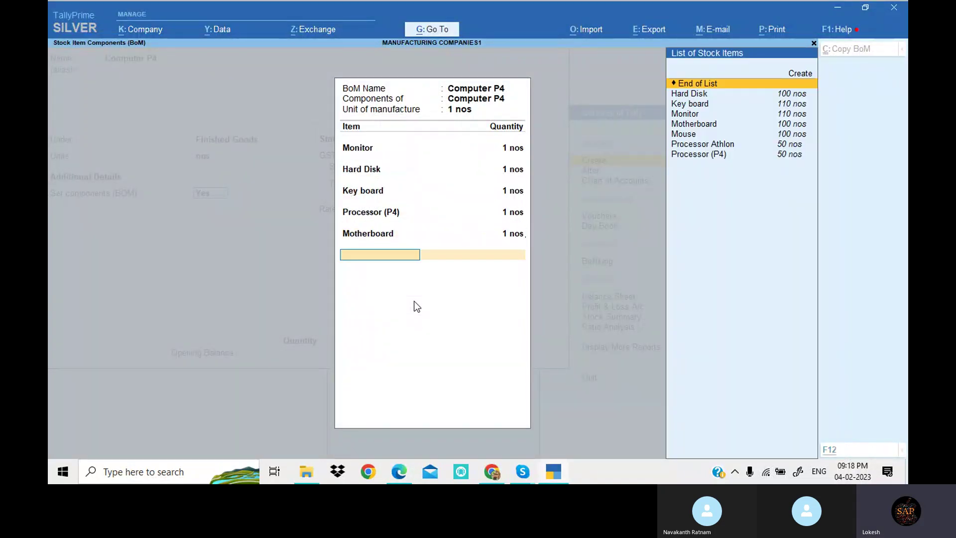
pyautogui.write('Mo')
pyautogui.press('Down')
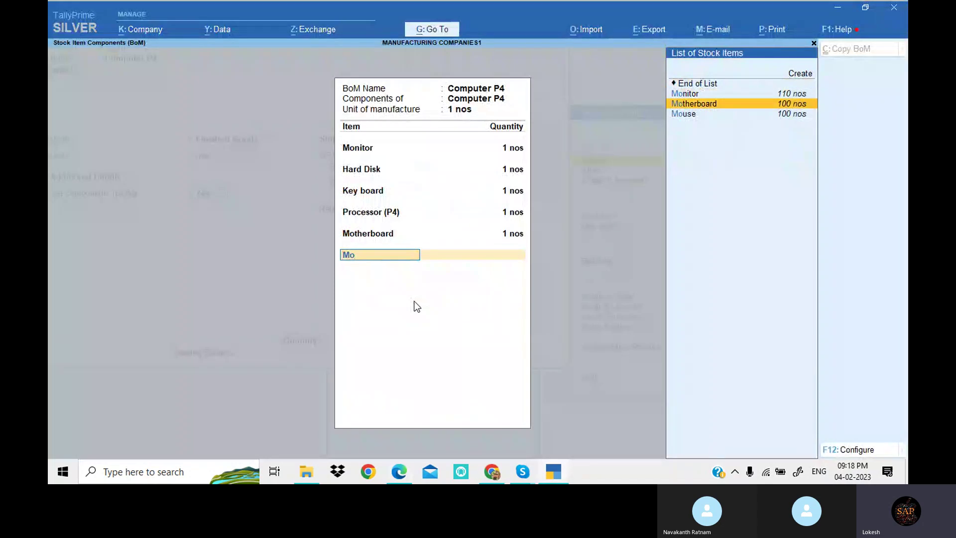
pyautogui.press('Down')
pyautogui.press('Return')
pyautogui.press('Return')
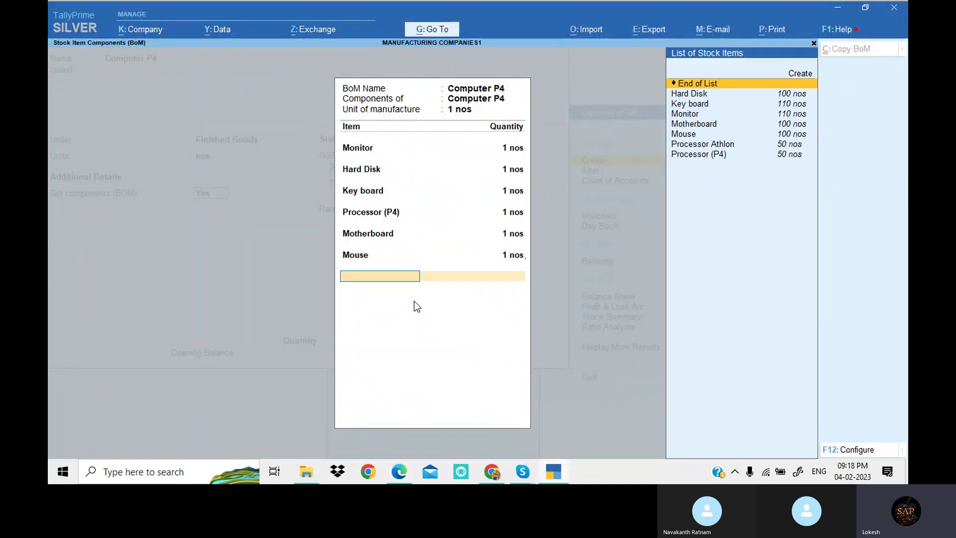
pyautogui.press('Return')
pyautogui.press('Return')
pyautogui.press('Return')
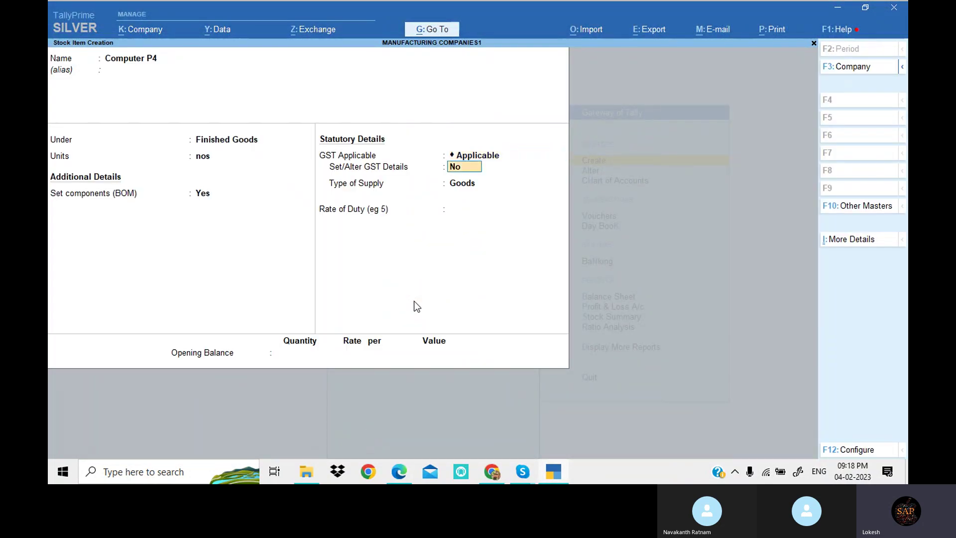
# Give Computer P4 18% integrated tax applicable from 1-Apr-22.
pyautogui.write('y')
pyautogui.press('Return')
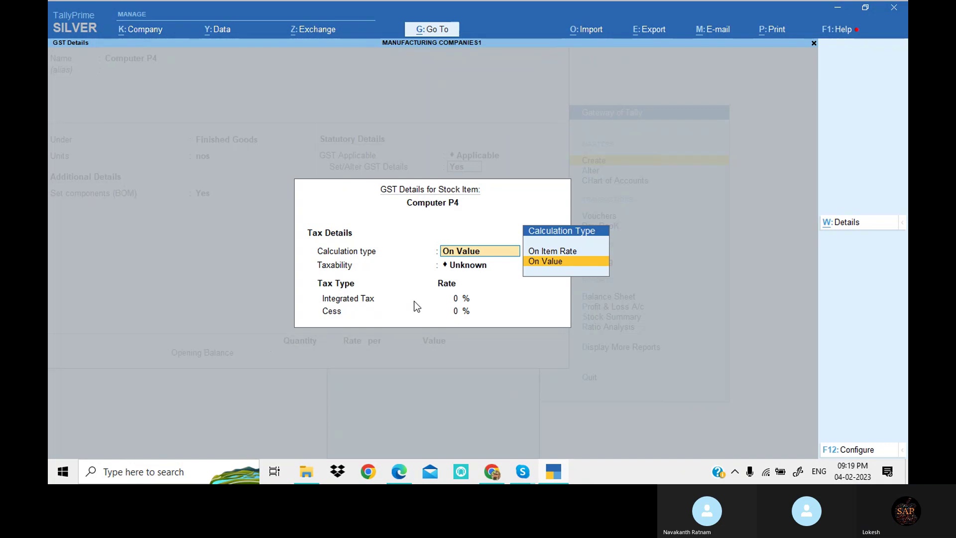
pyautogui.hotkey('alt', 'w')
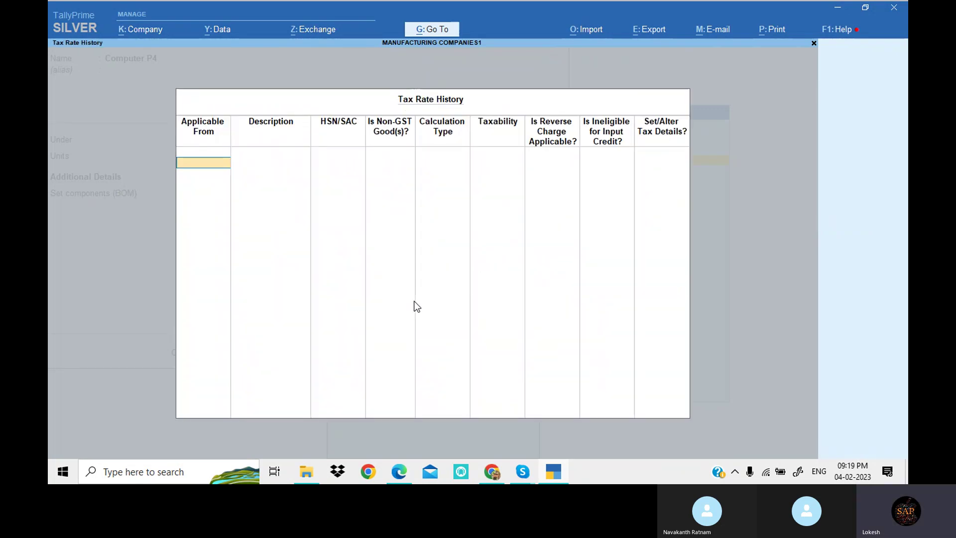
pyautogui.write('1-4')
pyautogui.press('Return')
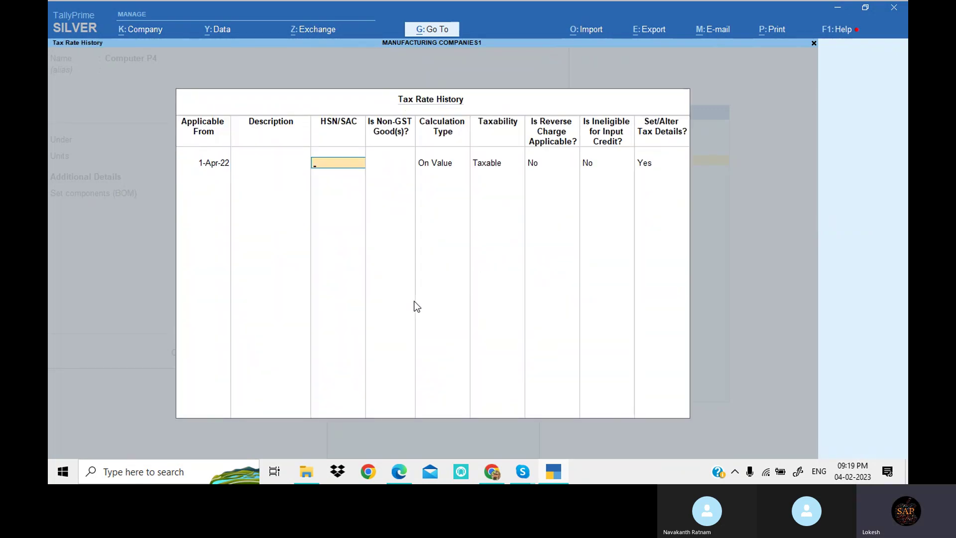
pyautogui.press('Return')
pyautogui.press('Return')
pyautogui.press('Return')
pyautogui.press('Return')
pyautogui.press('Return')
pyautogui.press('Return')
pyautogui.press('Return')
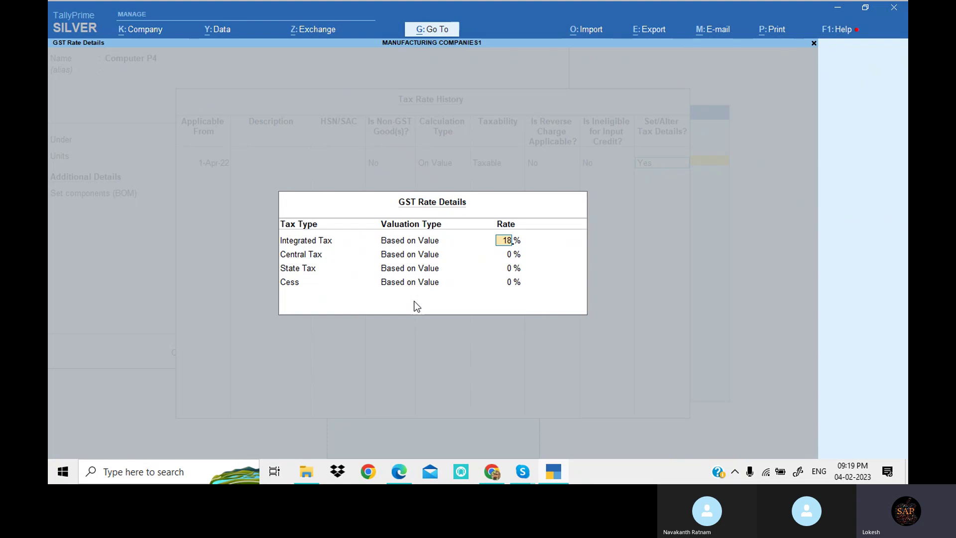
pyautogui.press('Return')
pyautogui.press('Return')
pyautogui.press('Return')
pyautogui.press('Return')
pyautogui.press('Return')
pyautogui.press('Return')
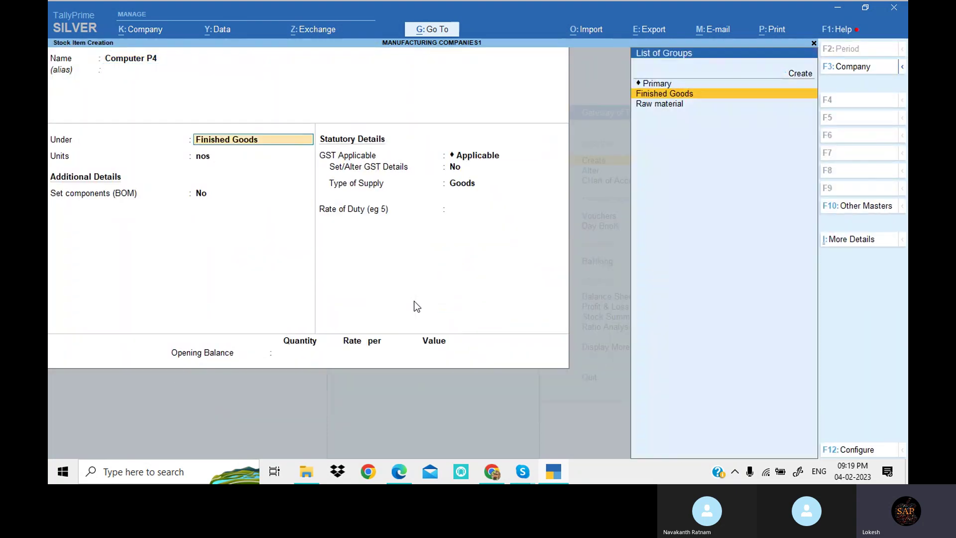
# Save the Computer P4 stock item and bring up the assignment PDF.
pyautogui.press('Return')
pyautogui.press('Return')
pyautogui.press('Return')
pyautogui.press('Return')
pyautogui.press('Return')
pyautogui.press('Return')
pyautogui.press('Return')
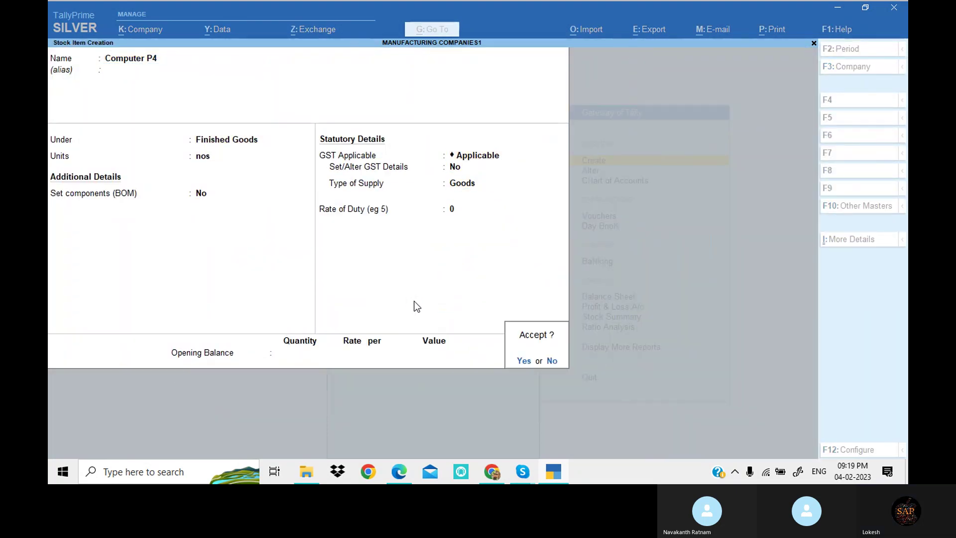
pyautogui.press('Return')
pyautogui.hotkey('alt', 'Tab')
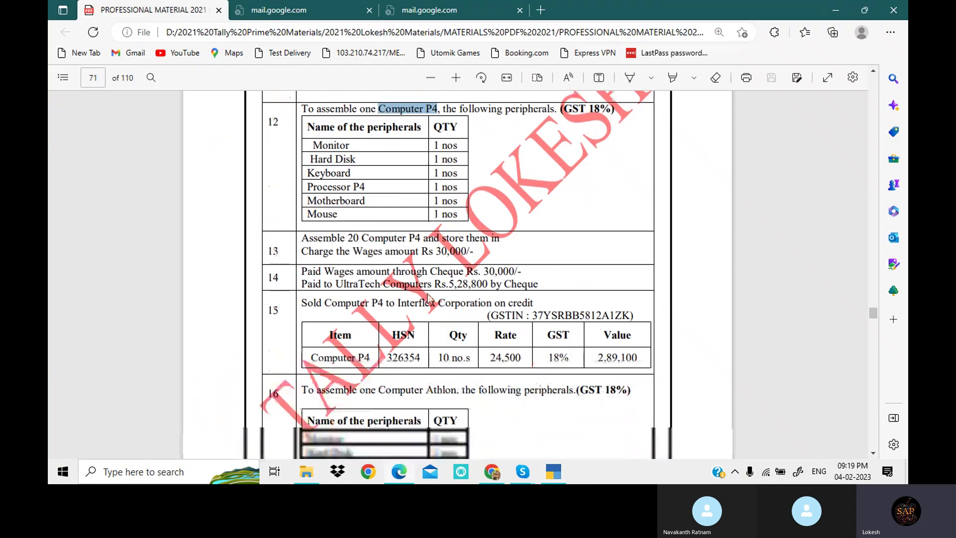
# Create stock item 'Computer Athlon' under Finished Goods in nos with components enabled.
pyautogui.scroll(-3, 428, 298)
pyautogui.moveTo(379, 253); pyautogui.dragTo(454, 256)
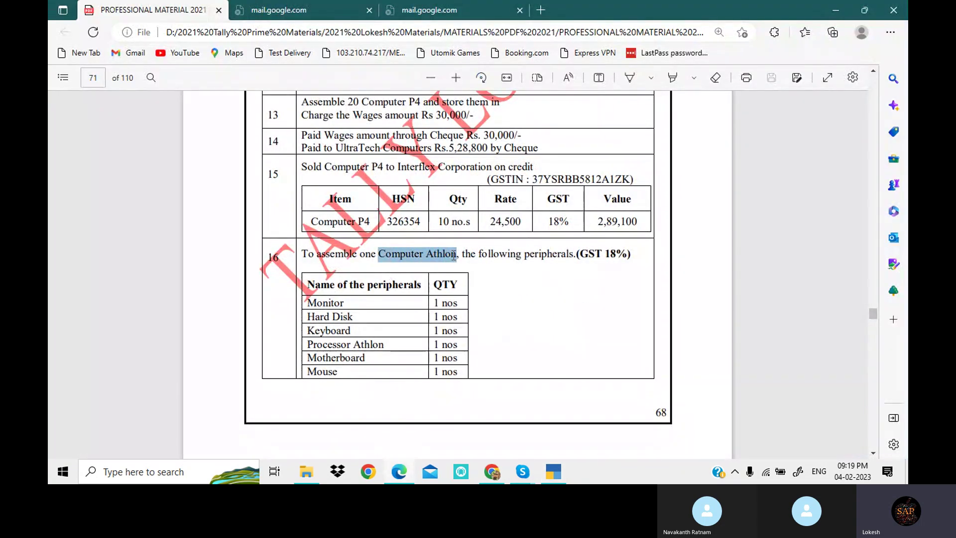
pyautogui.click(552, 479)
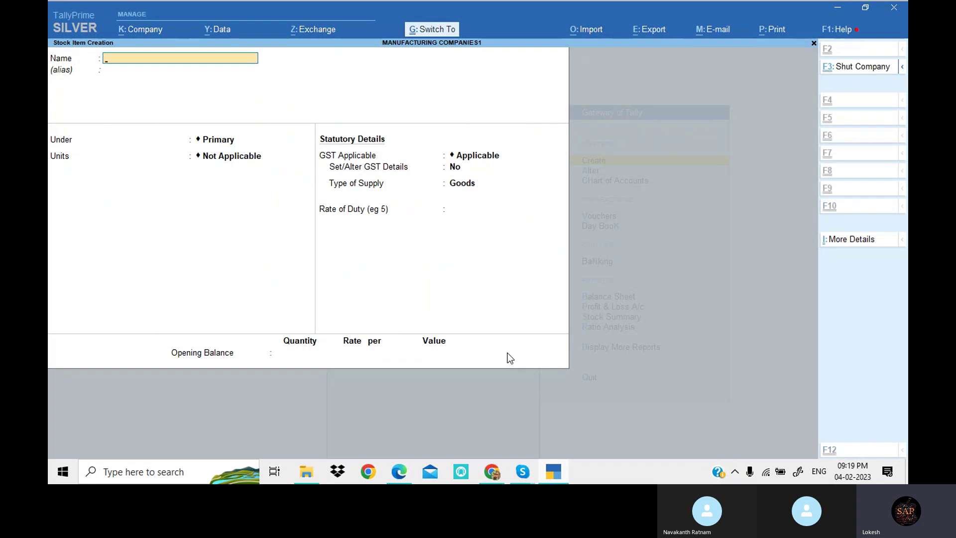
pyautogui.hotkey('ctrl', 'alt', 'v')
pyautogui.press('Return')
pyautogui.press('Return')
pyautogui.press('Down')
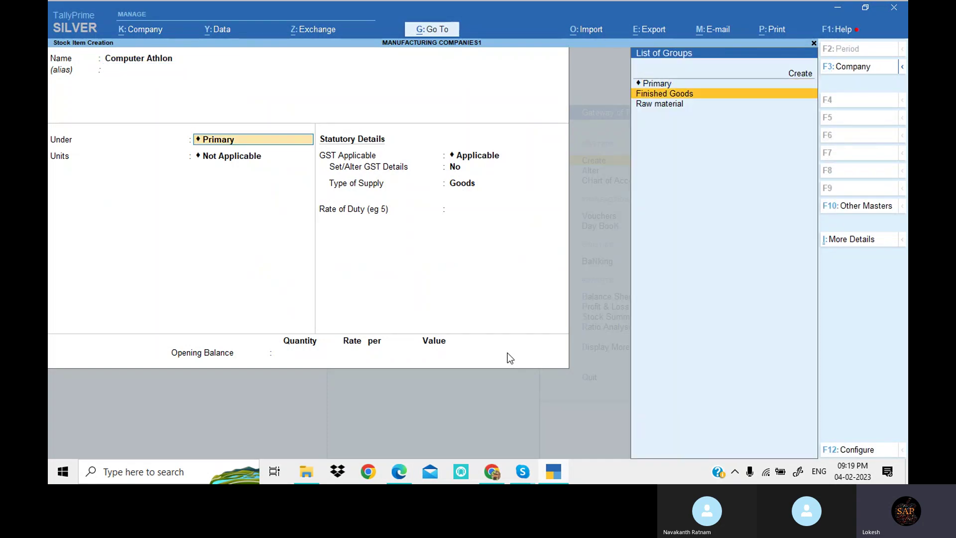
pyautogui.press('Return')
pyautogui.write('nos')
pyautogui.press('Return')
pyautogui.write('y')
# Name the BOM 'Computer Athlon' with 1 nos as the unit of manufacture.
pyautogui.press('Return')
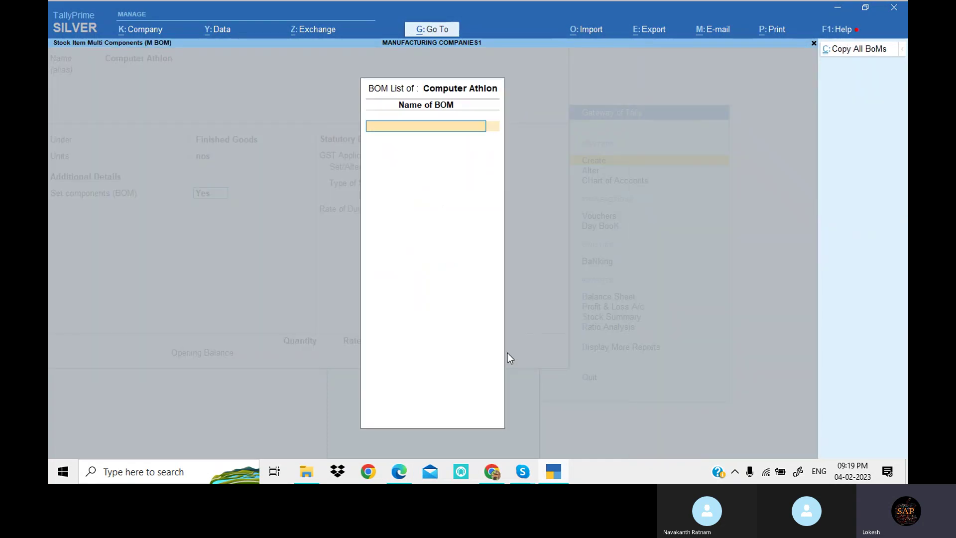
pyautogui.hotkey('ctrl', 'alt', 'v')
pyautogui.press('Return')
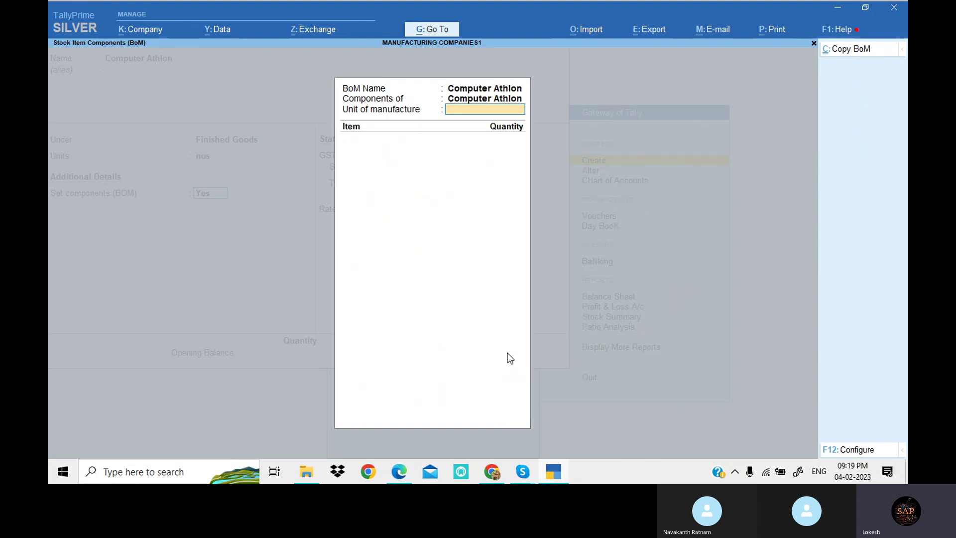
pyautogui.write('1')
pyautogui.press('Return')
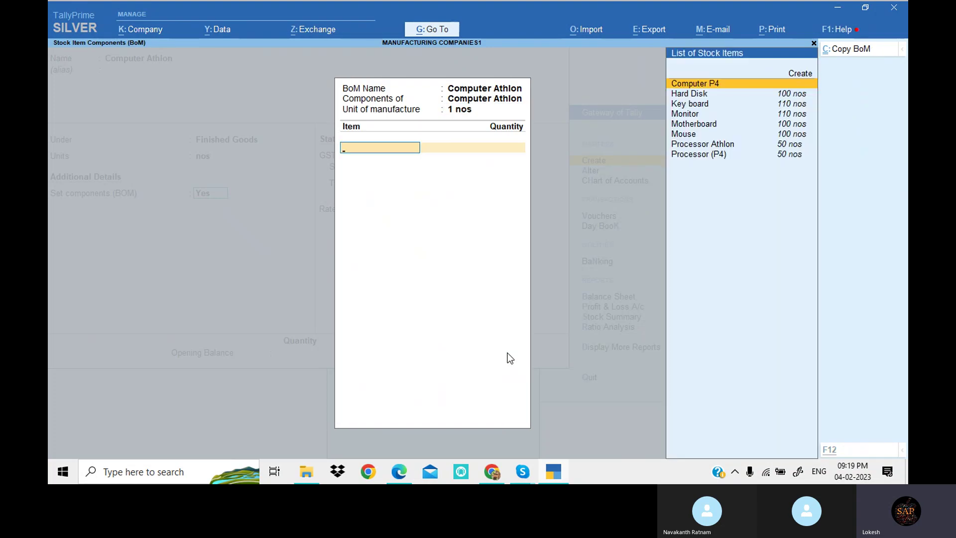
pyautogui.hotkey('alt', 'Tab')
# Add Monitor, Hard Disk and Key board to the BOM at 1 nos each.
pyautogui.hotkey('alt', 'Tab')
pyautogui.write('Mo')
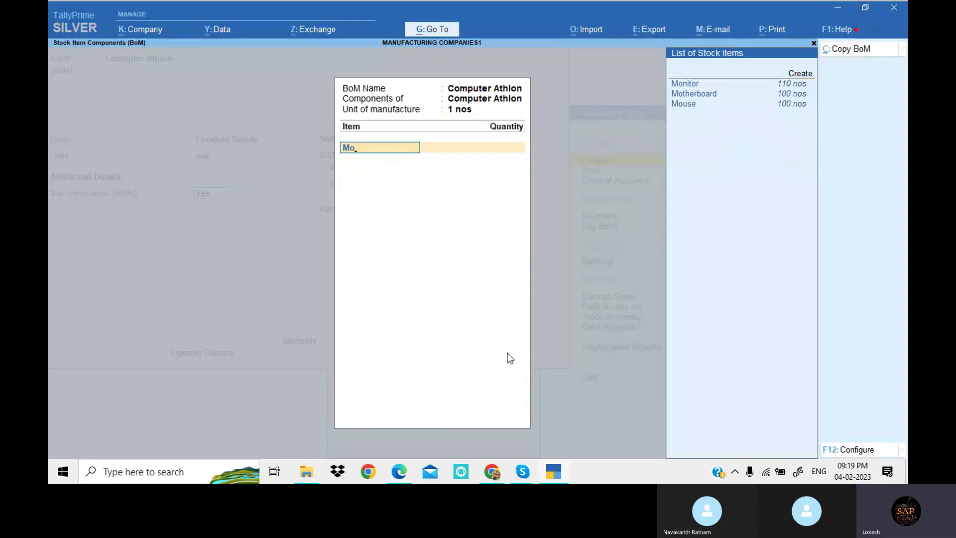
pyautogui.press('Return')
pyautogui.write('1')
pyautogui.press('Return')
pyautogui.hotkey('alt', 'Tab')
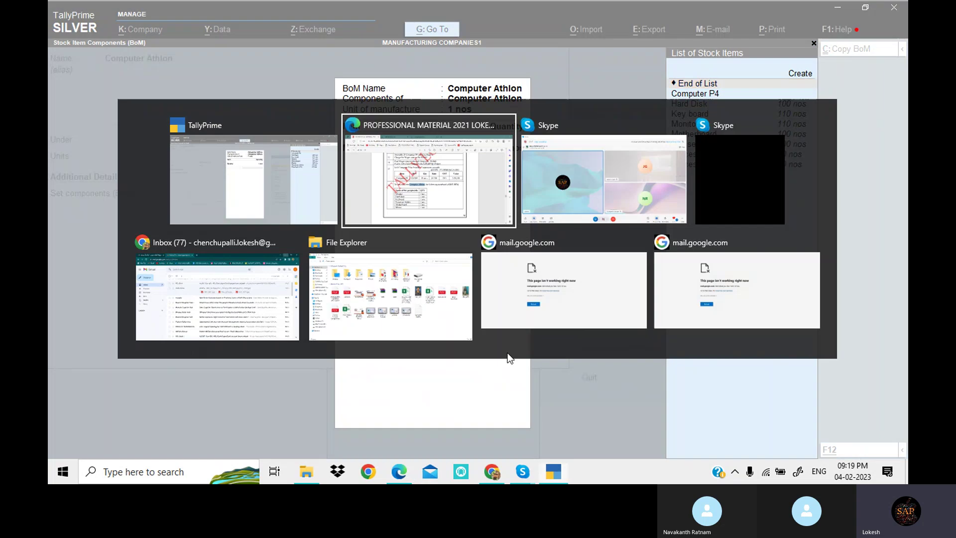
pyautogui.hotkey('alt', 'Tab')
pyautogui.write('h')
pyautogui.press('Return')
pyautogui.write('1')
pyautogui.press('Return')
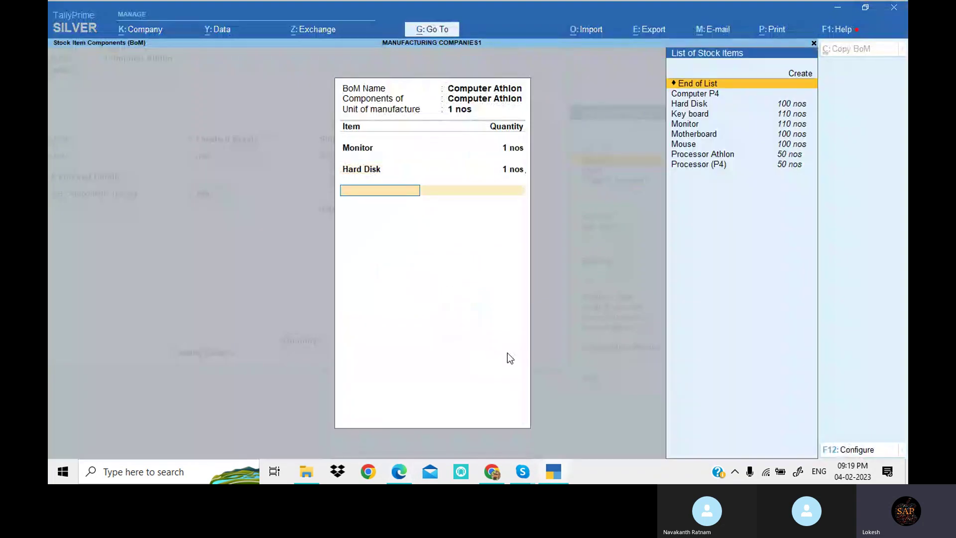
pyautogui.hotkey('alt', 'Tab')
pyautogui.hotkey('alt', 'Tab')
pyautogui.write('k')
pyautogui.press('Return')
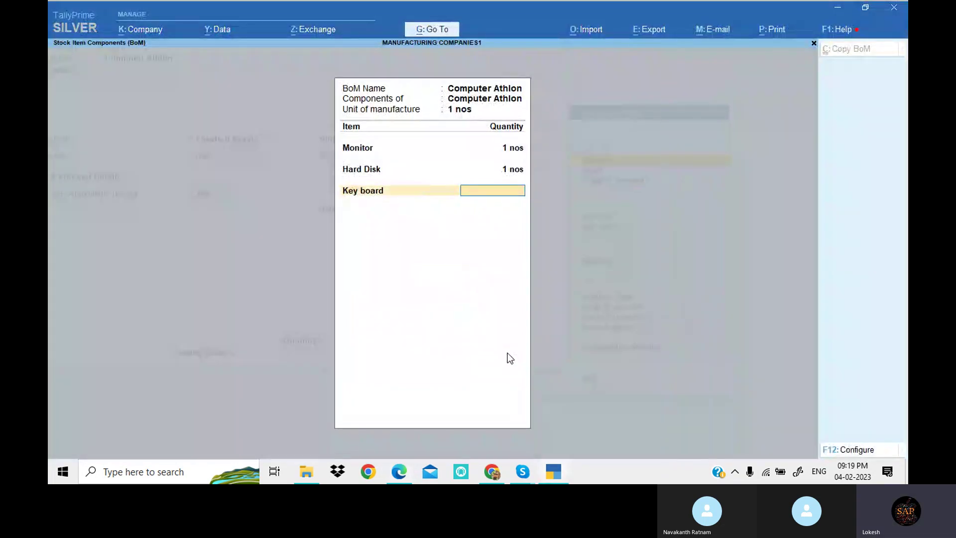
pyautogui.press('Return')
pyautogui.hotkey('alt', 'Tab')
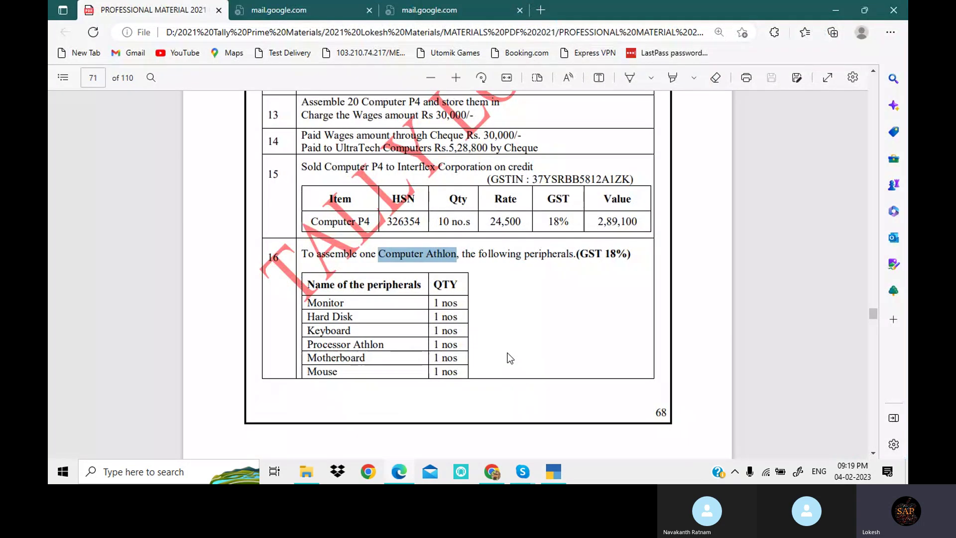
pyautogui.hotkey('alt', 'Tab')
# Add Processor Athlon, Motherboard and Mouse at 1 nos each and finish the BOM.
pyautogui.write('Pr')
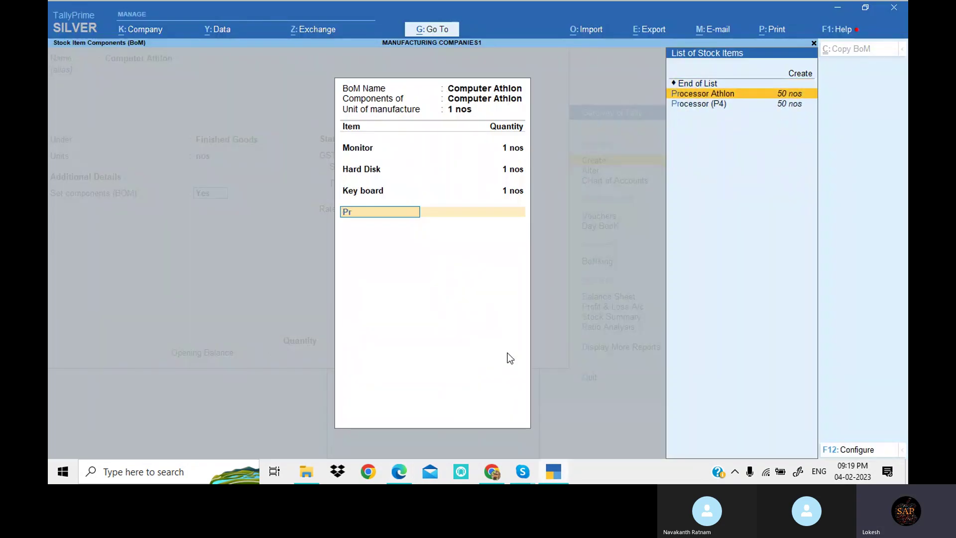
pyautogui.hotkey('alt', 'Tab')
pyautogui.hotkey('alt', 'Tab')
pyautogui.press('Return')
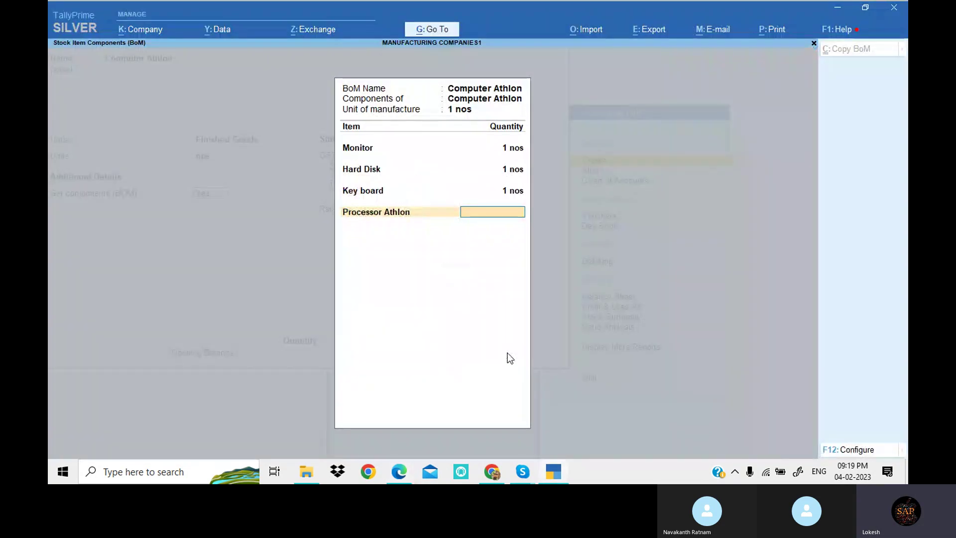
pyautogui.write('1')
pyautogui.press('Return')
pyautogui.hotkey('alt', 'Tab')
pyautogui.hotkey('alt', 'Tab')
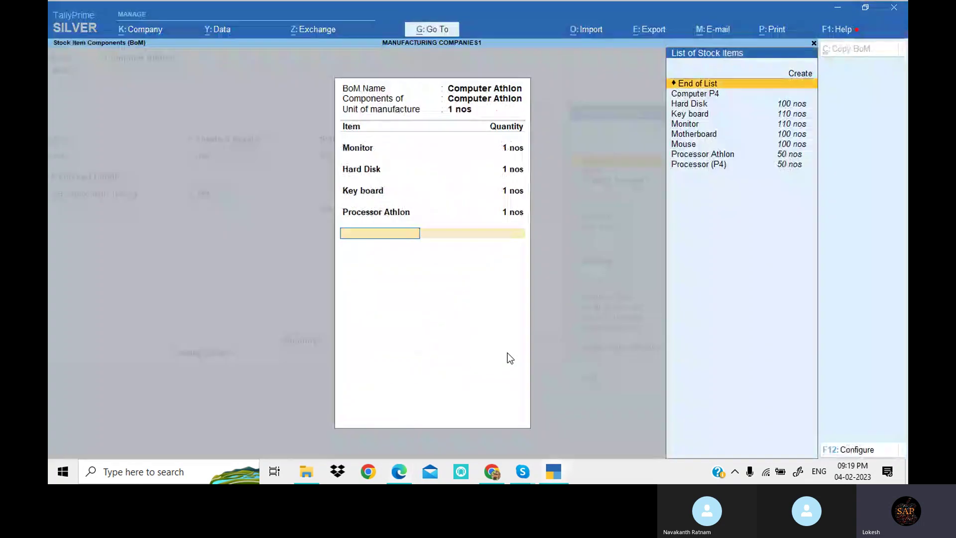
pyautogui.write('Mo')
pyautogui.press('Down')
pyautogui.press('Return')
pyautogui.write('1')
pyautogui.press('Return')
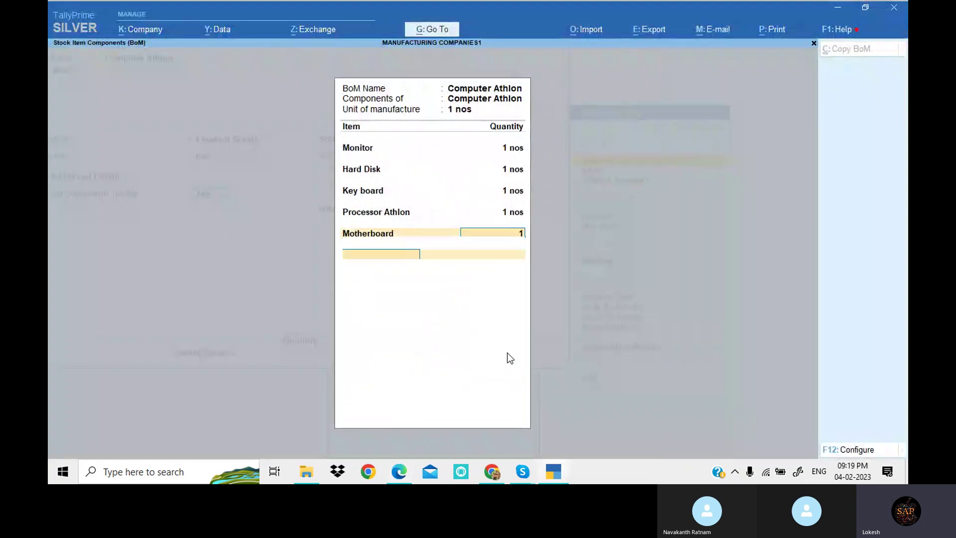
pyautogui.hotkey('alt', 'Tab')
pyautogui.hotkey('alt', 'Tab')
pyautogui.write('Mo')
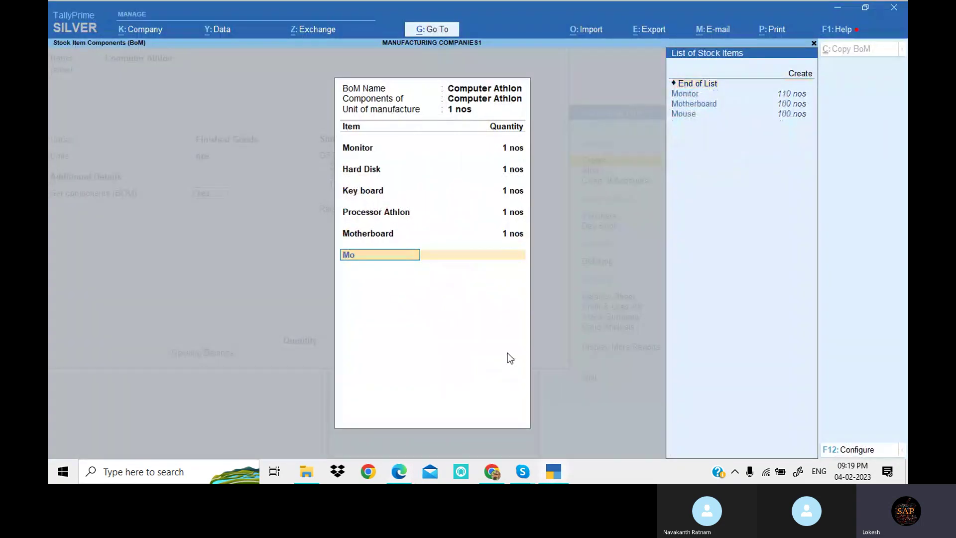
pyautogui.press('Down')
pyautogui.press('Down')
pyautogui.press('Down')
pyautogui.press('Return')
pyautogui.write('1')
pyautogui.press('Return')
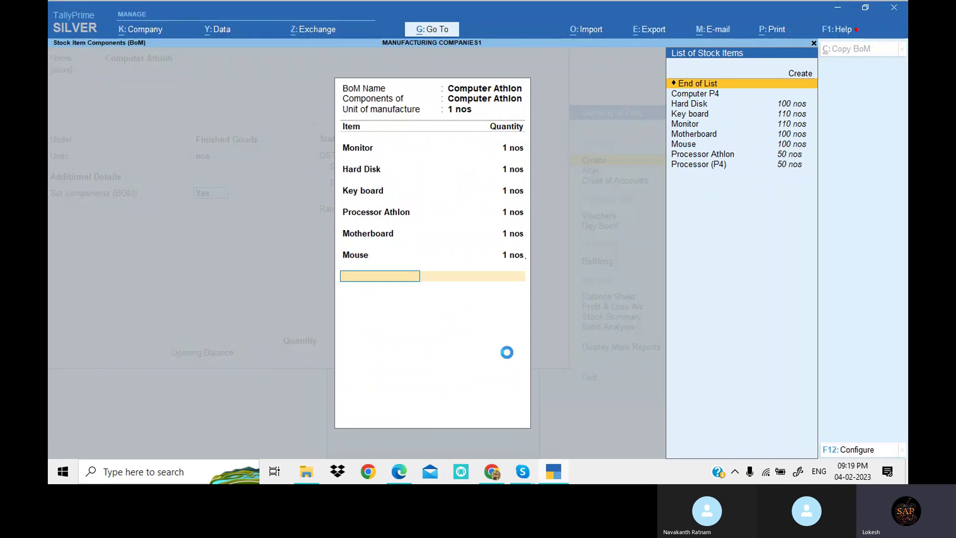
pyautogui.press('Return')
# Close the BOM, set 18% integrated tax from 1-Apr-22, and save Computer Athlon.
pyautogui.press('Return')
pyautogui.press('y')
pyautogui.press('Return')
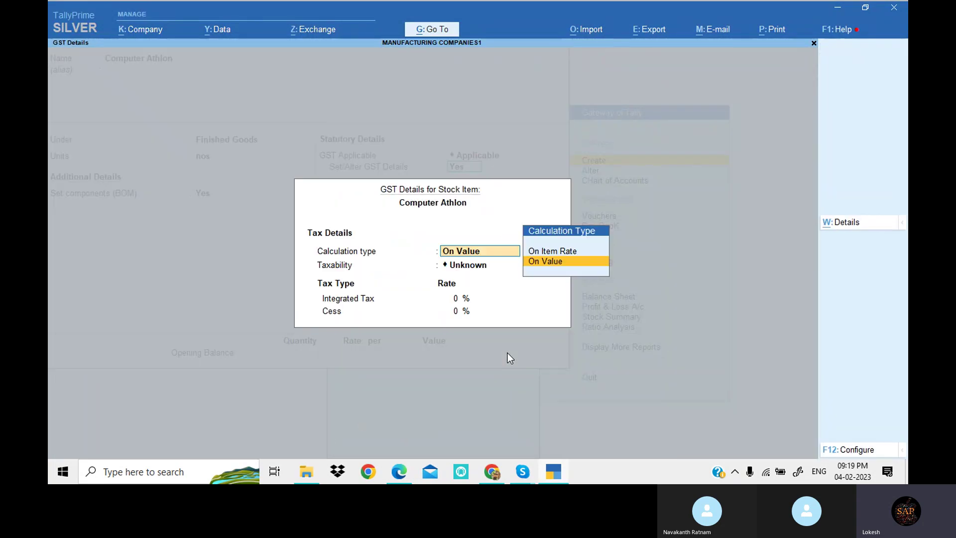
pyautogui.press('Return')
pyautogui.write('1-4')
pyautogui.press('Return')
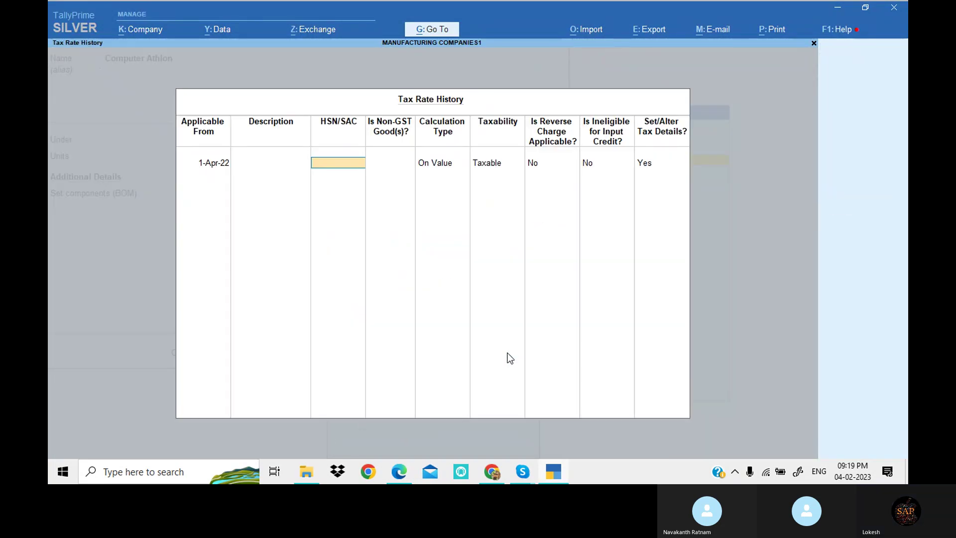
pyautogui.press('Return')
pyautogui.press('Return')
pyautogui.press('Return')
pyautogui.press('Return')
pyautogui.press('Return')
pyautogui.press('Return')
pyautogui.press('Return')
pyautogui.write('18')
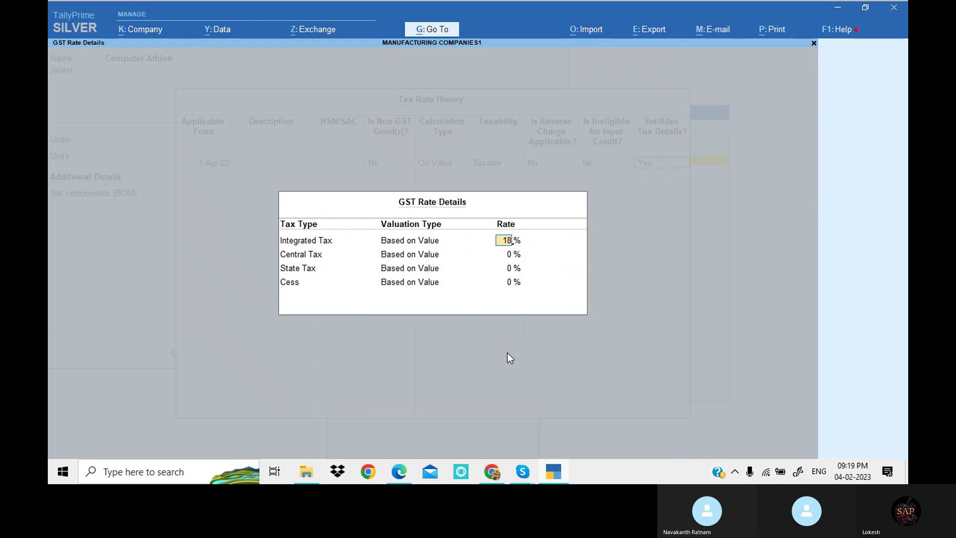
pyautogui.press('Return')
pyautogui.press('Return')
pyautogui.press('Return')
pyautogui.press('Return')
pyautogui.press('Return')
pyautogui.press('Return')
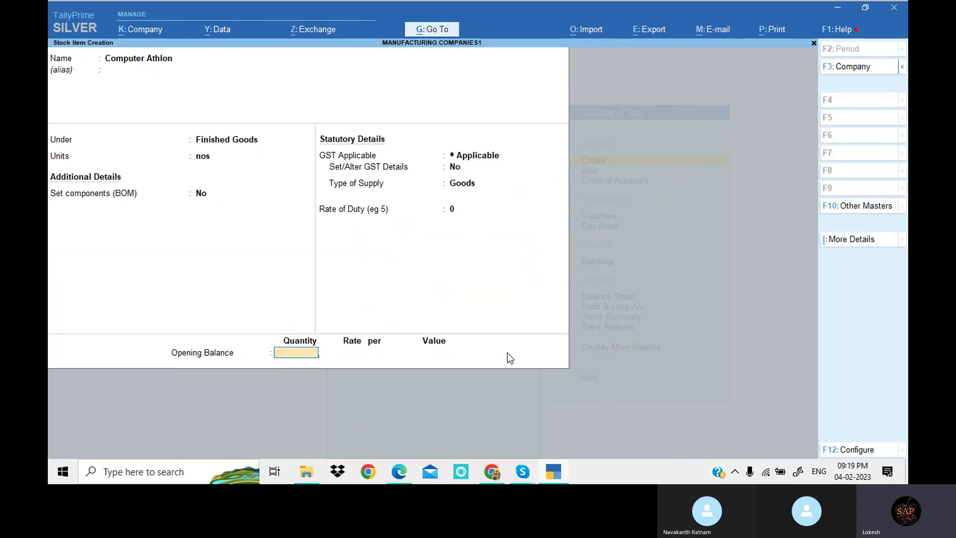
pyautogui.press('Return')
pyautogui.press('Return')
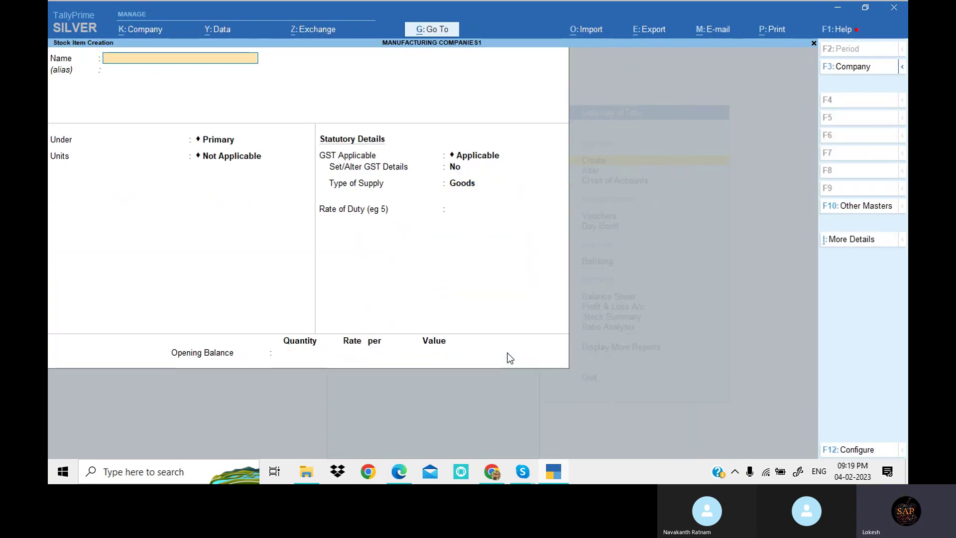
# Create a voucher type named 'Manufacturing' based on Stock Journal.
pyautogui.press('Escape')
pyautogui.press('Return')
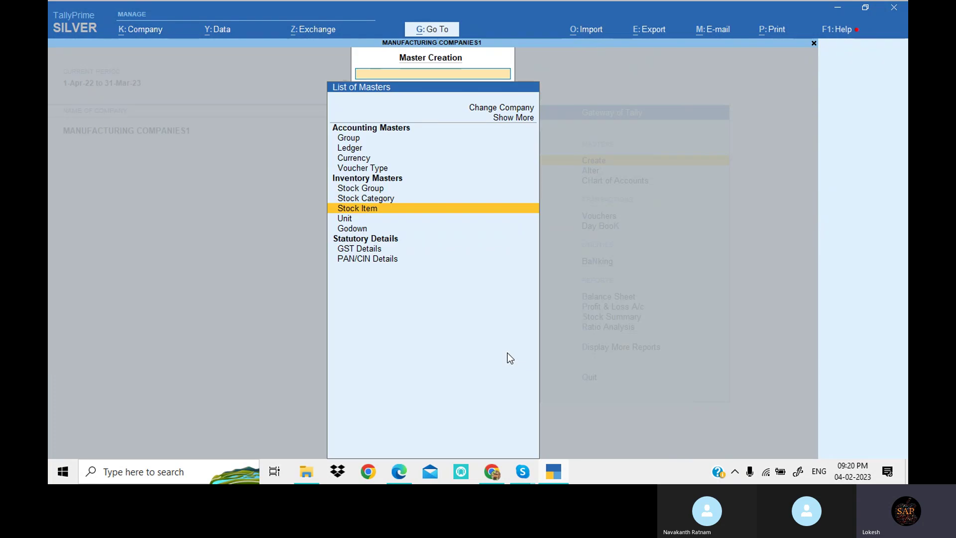
pyautogui.press('Up')
pyautogui.press('Up')
pyautogui.press('Up')
pyautogui.press('Up')
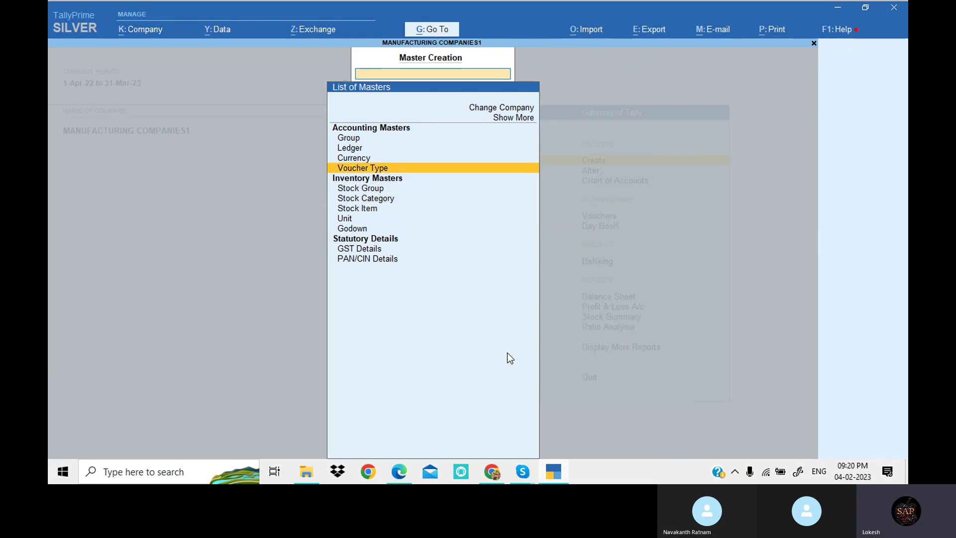
pyautogui.press('Return')
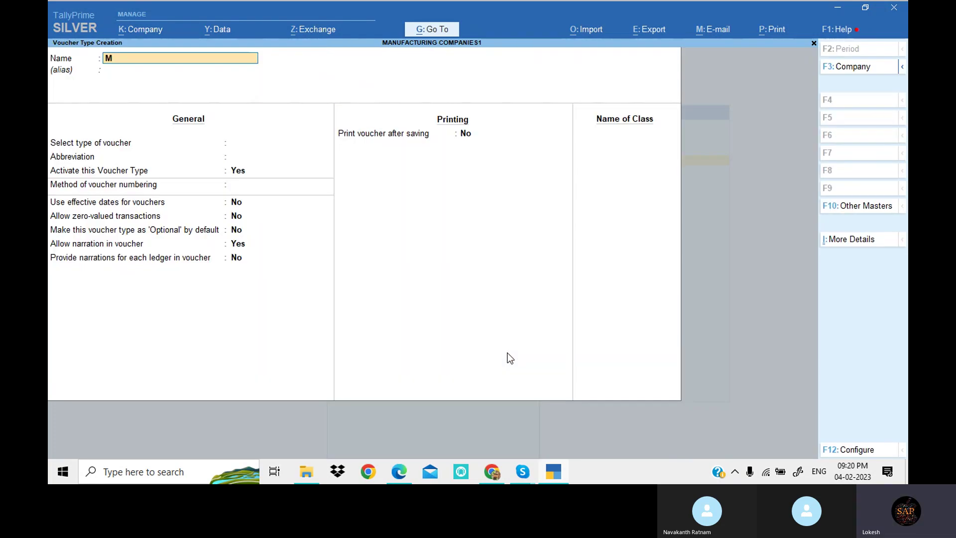
pyautogui.write('Manufacturing')
pyautogui.press('Return')
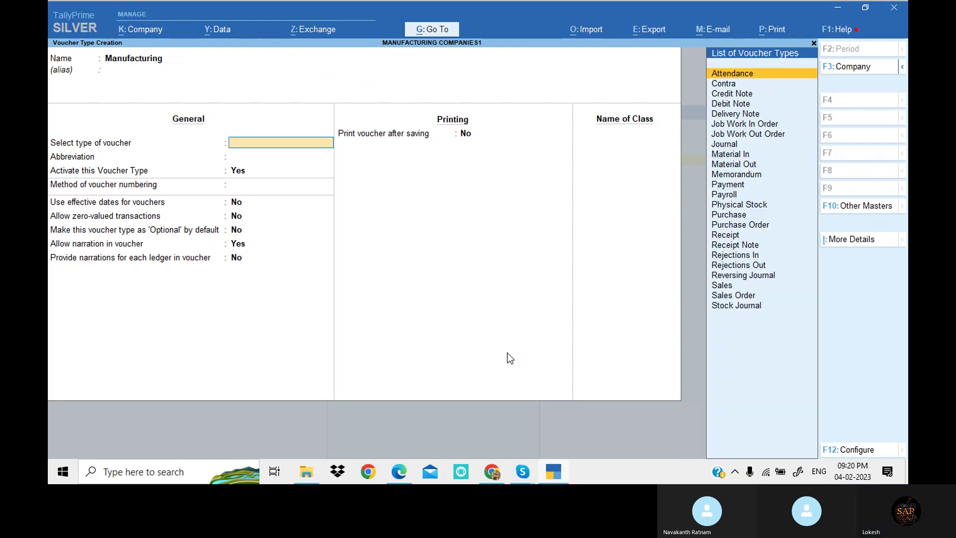
pyautogui.write('St')
pyautogui.press('Return')
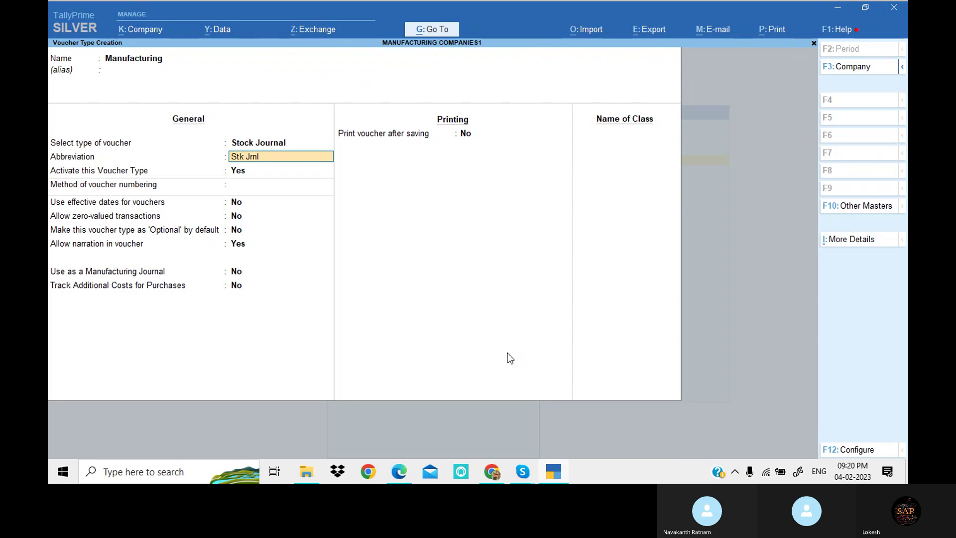
# Use automatic numbering, enable Use as a Manufacturing Journal, and save the voucher type.
pyautogui.press('Return')
pyautogui.press('Return')
pyautogui.press('Return')
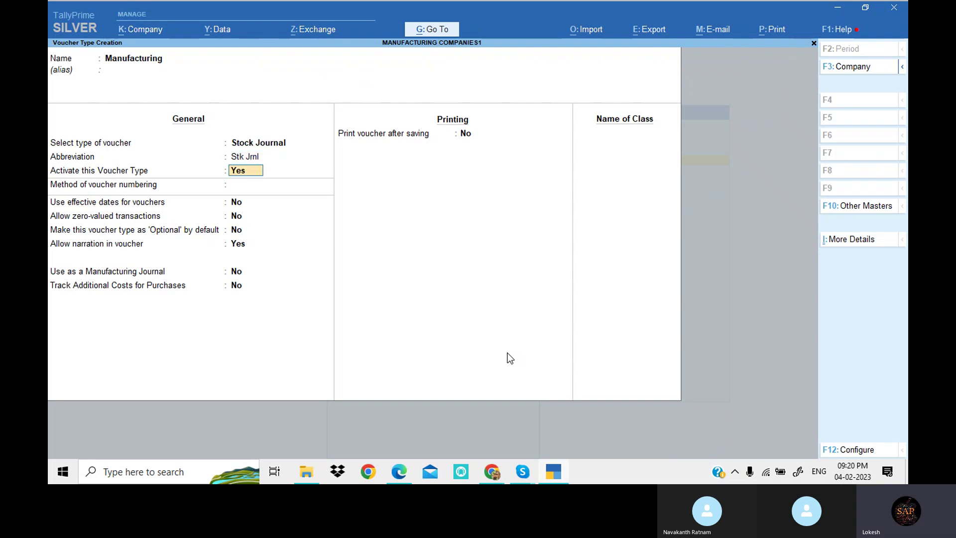
pyautogui.press('Return')
pyautogui.press('Return')
pyautogui.press('Return')
pyautogui.press('Return')
pyautogui.press('Return')
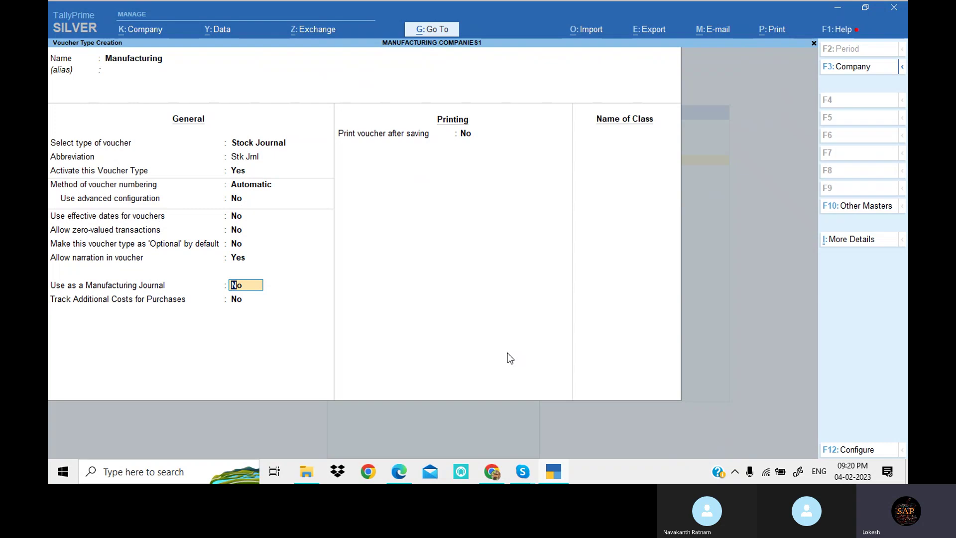
pyautogui.write('y')
pyautogui.press('Return')
pyautogui.press('Return')
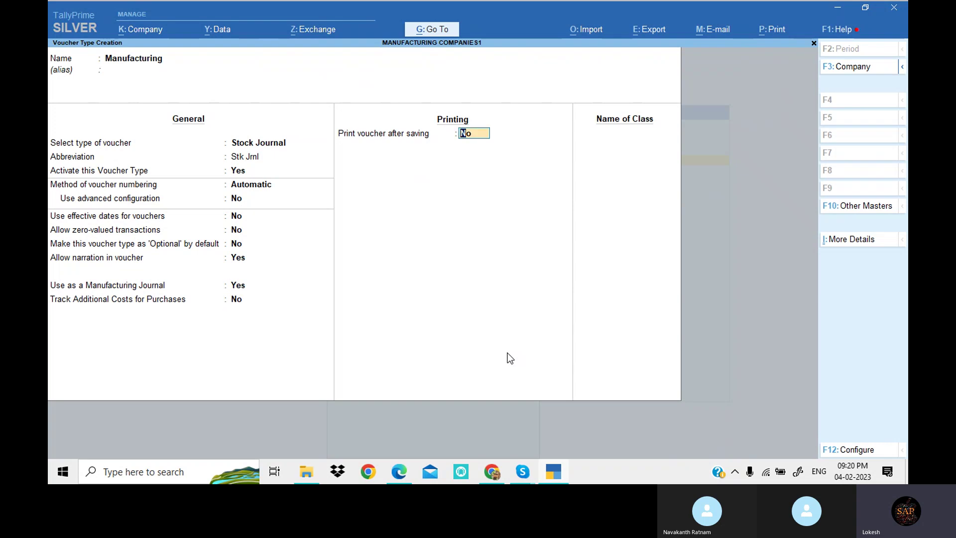
pyautogui.press('Return')
pyautogui.press('Return')
pyautogui.press('Escape')
# Return to Gateway of Tally and start a Manufacturing voucher from Other Vouchers.
pyautogui.press('y')
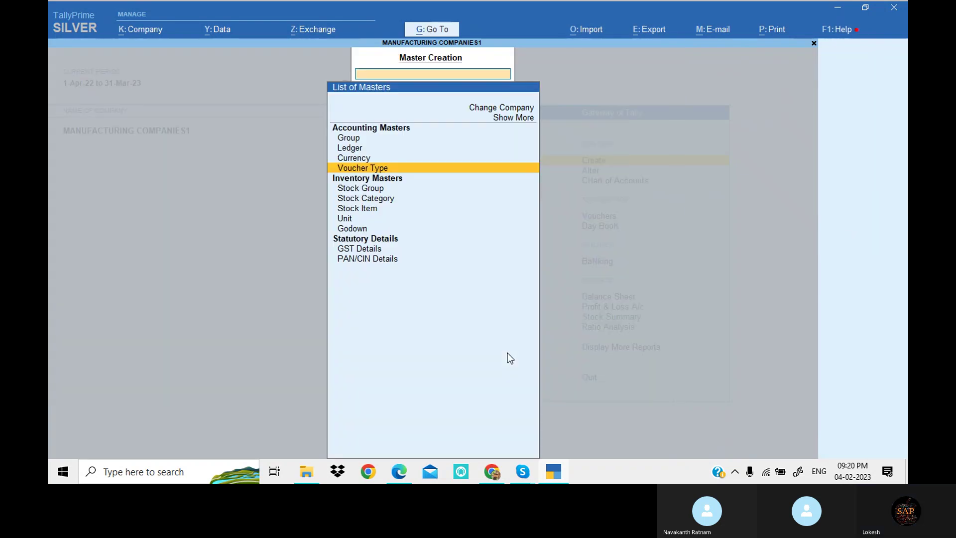
pyautogui.press('Escape')
pyautogui.press('Down')
pyautogui.press('Down')
pyautogui.press('Down')
pyautogui.press('Return')
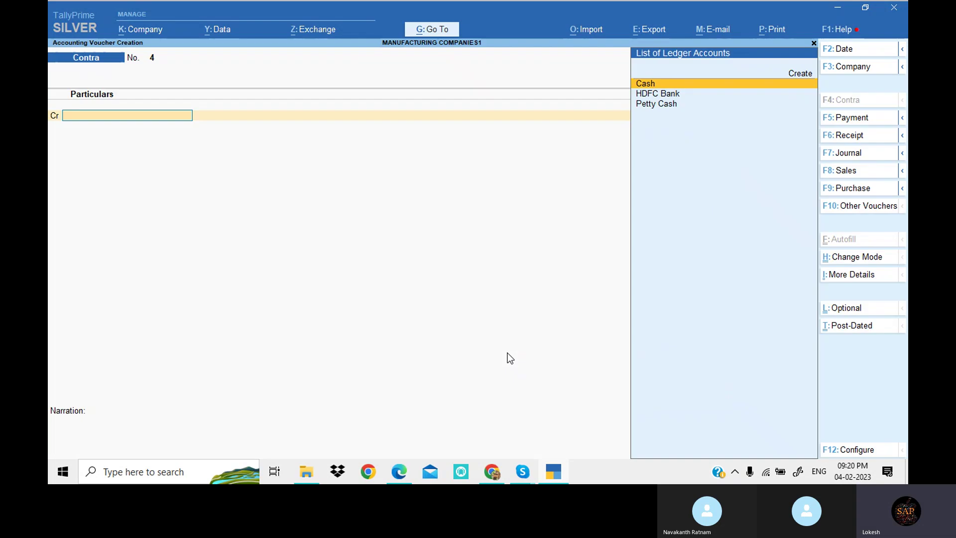
pyautogui.click(887, 205)
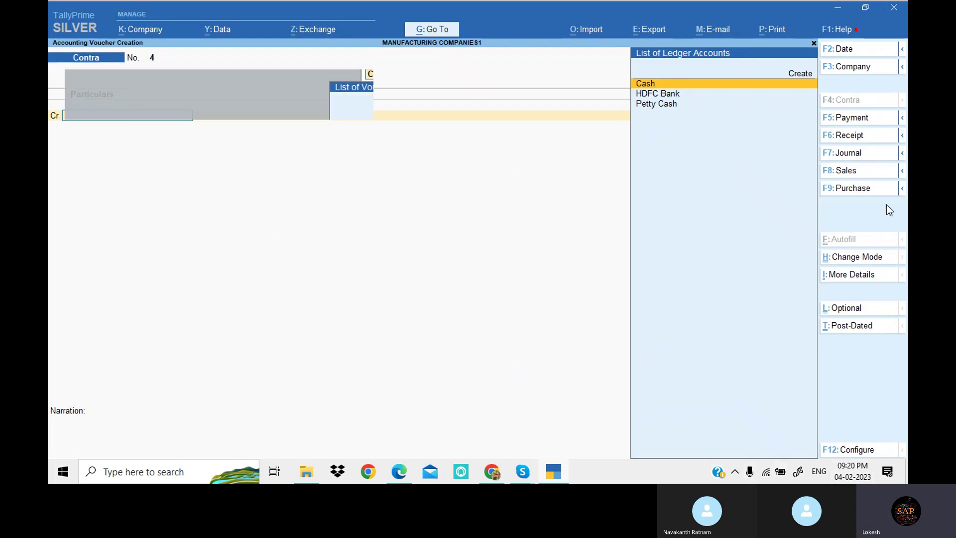
pyautogui.press('Down')
pyautogui.press('Down')
pyautogui.press('Down')
pyautogui.press('Down')
pyautogui.press('Down')
pyautogui.press('Down')
pyautogui.press('Down')
pyautogui.press('Down')
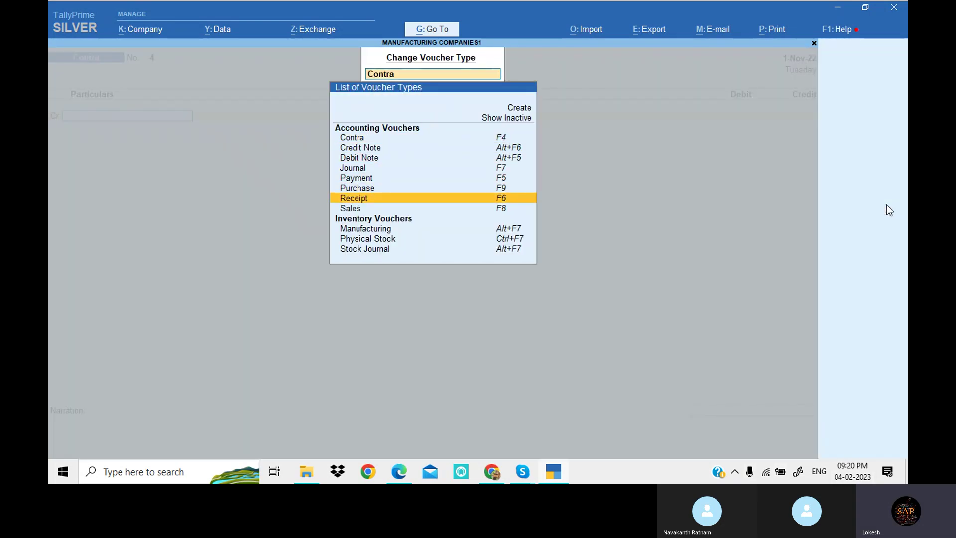
pyautogui.press('Return')
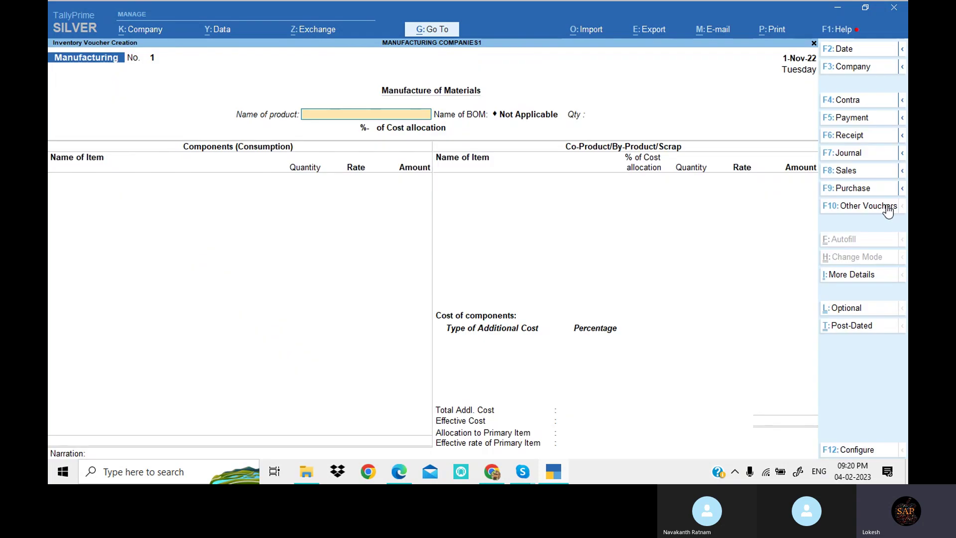
# Review the Computer P4 peripherals table for items 12–13 in the PDF, then return to TallyPrime.
pyautogui.hotkey('alt', 'Tab')
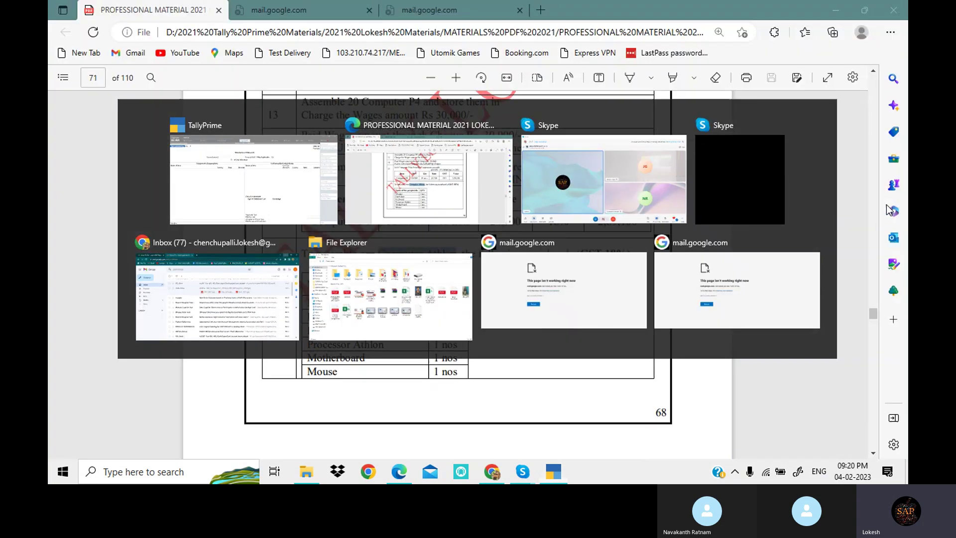
pyautogui.scroll(2, 580, 201)
pyautogui.scroll(3, 485, 241)
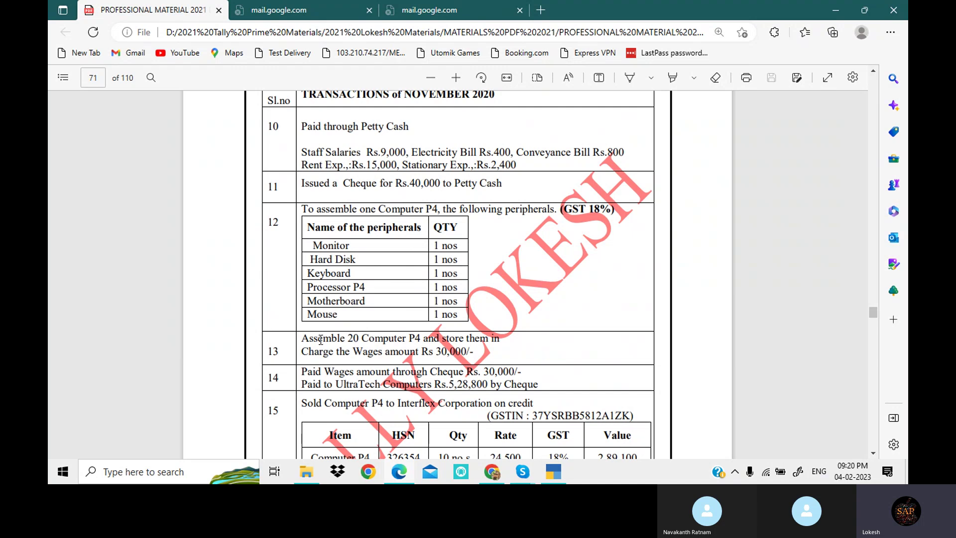
pyautogui.moveTo(307, 222); pyautogui.dragTo(487, 294)
pyautogui.scroll(-3, 486, 293)
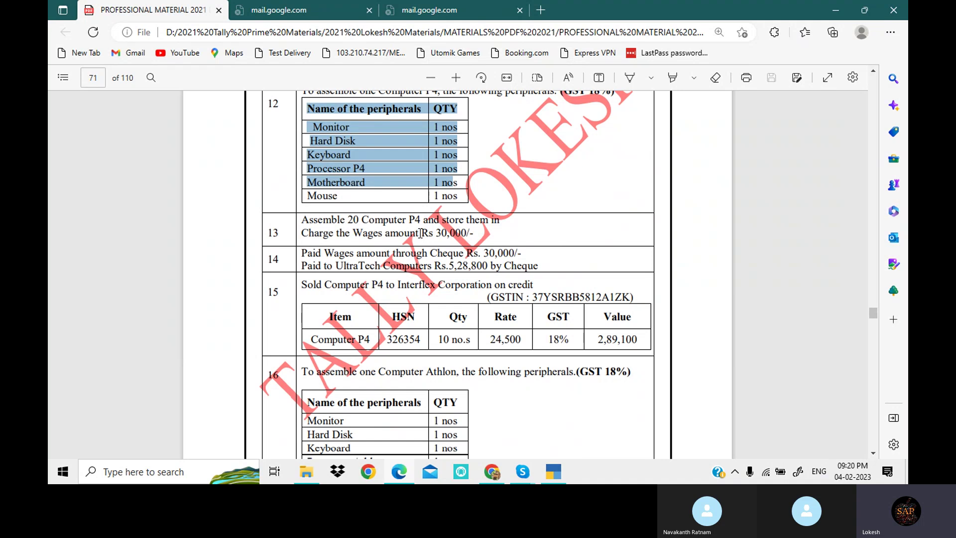
pyautogui.click(556, 473)
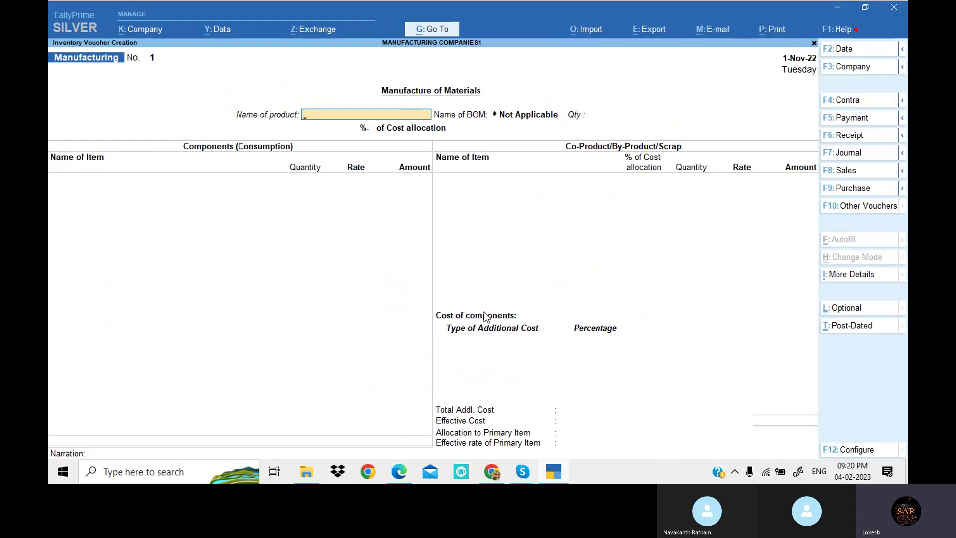
# Make 20 nos of Computer P4, filling in its six components worth 3,01,154.60.
pyautogui.write('co')
pyautogui.press('Down')
pyautogui.press('Down')
pyautogui.press('Return')
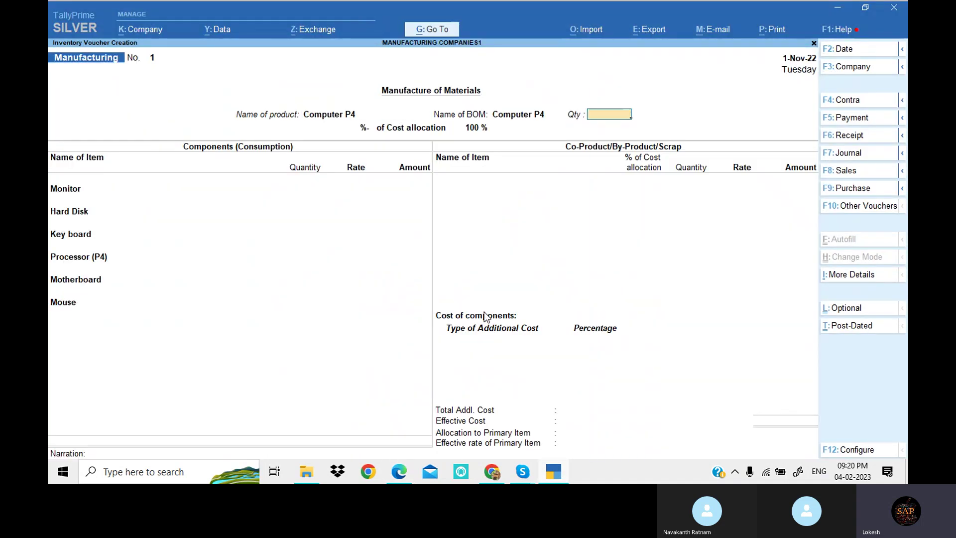
pyautogui.hotkey('alt', 'Tab')
pyautogui.hotkey('alt', 'Tab')
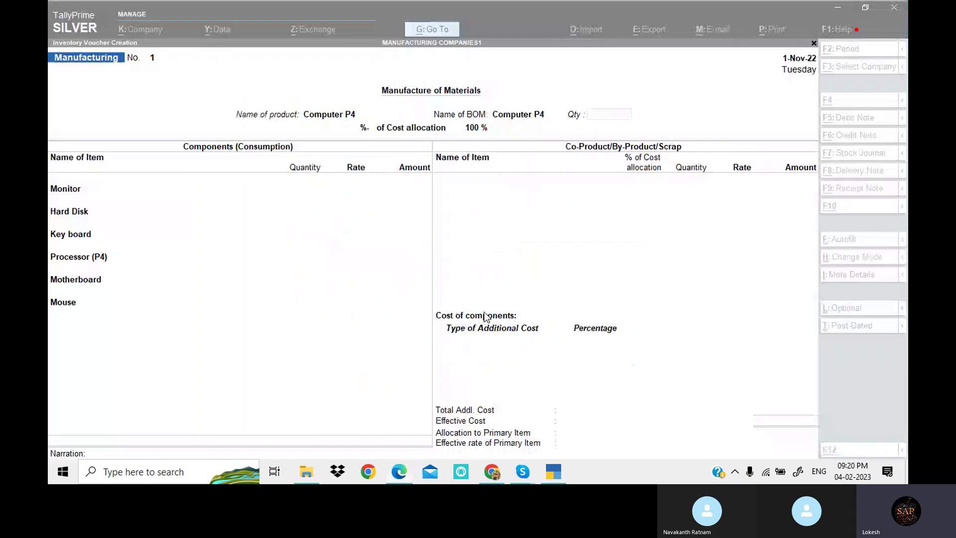
pyautogui.write('20')
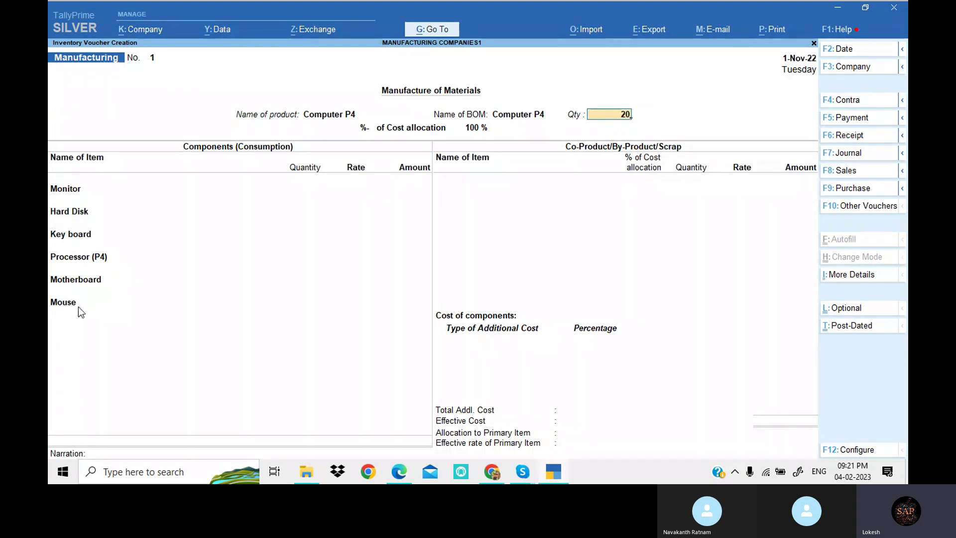
pyautogui.press('Return')
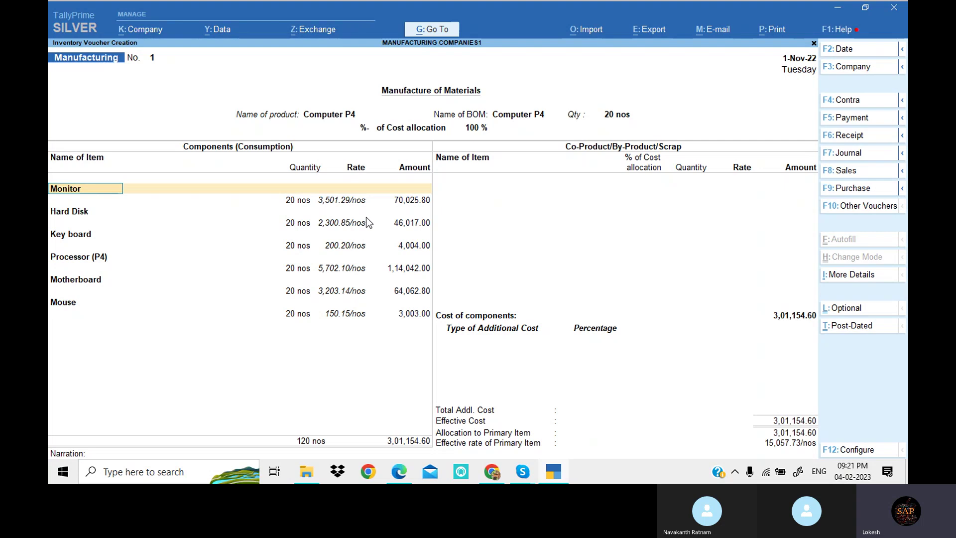
pyautogui.press('Return')
pyautogui.press('Return')
pyautogui.press('Return')
pyautogui.press('Return')
pyautogui.press('Return')
pyautogui.press('Return')
pyautogui.press('Return')
pyautogui.press('Return')
pyautogui.press('Return')
pyautogui.press('Return')
pyautogui.press('Return')
pyautogui.press('Return')
pyautogui.press('Return')
pyautogui.press('Return')
pyautogui.press('Return')
pyautogui.press('Return')
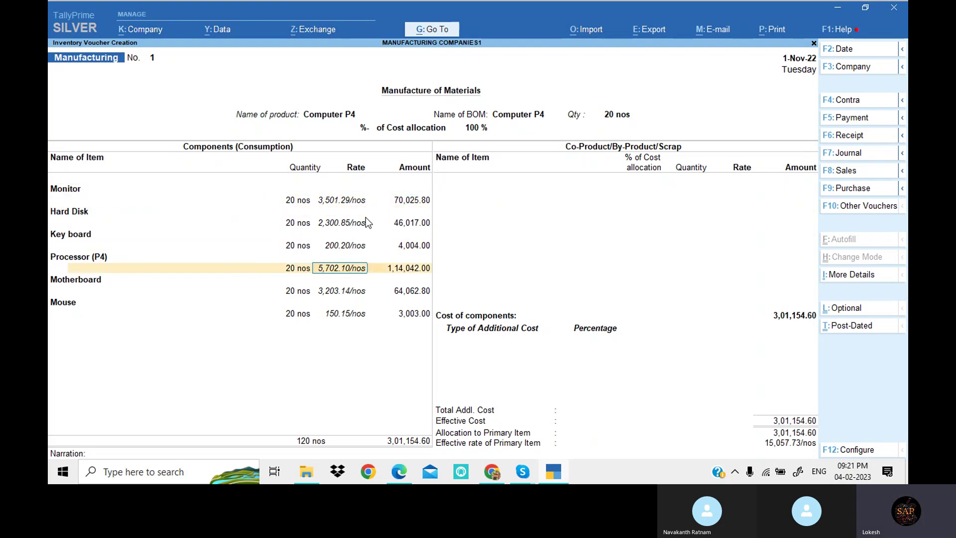
pyautogui.press('Return')
pyautogui.press('Return')
pyautogui.press('Return')
pyautogui.press('Return')
pyautogui.press('Return')
pyautogui.press('Return')
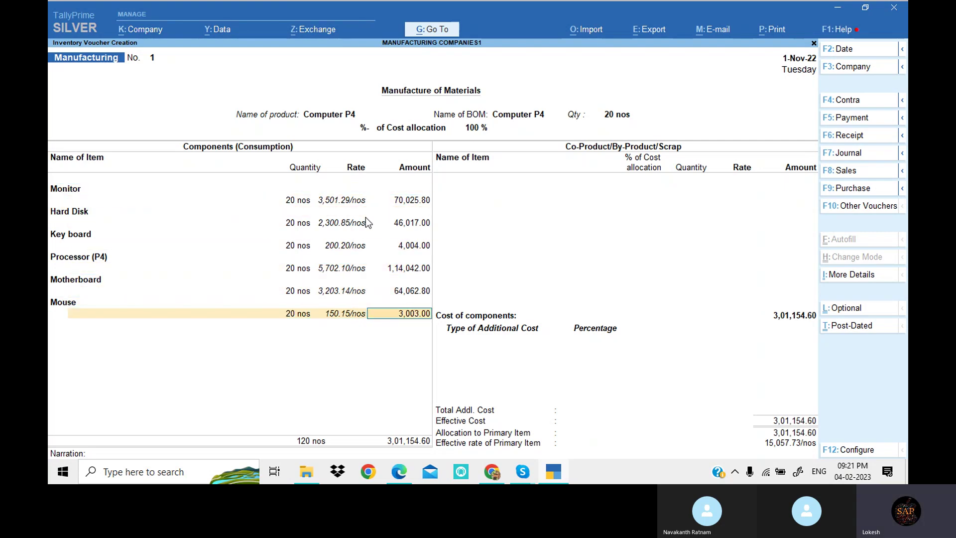
pyautogui.write('W')
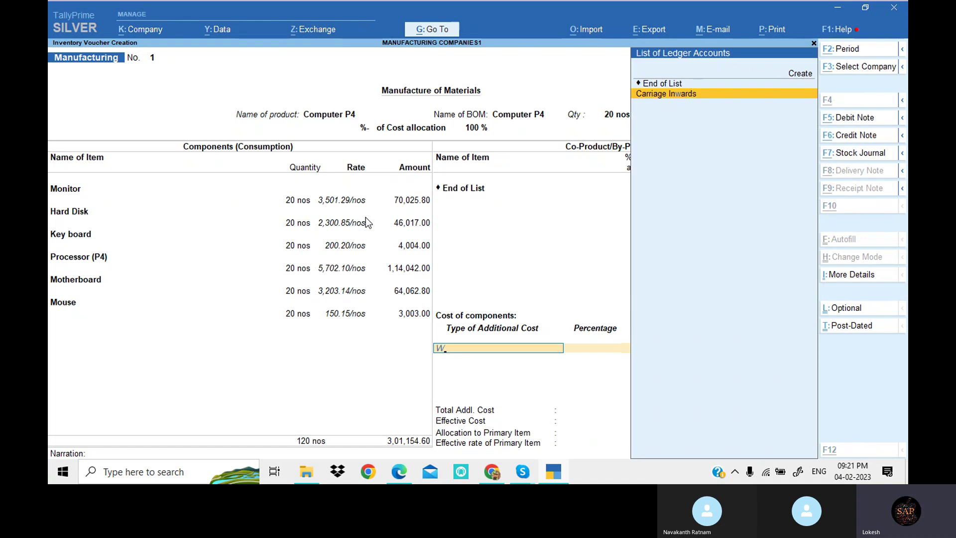
# Create a Wages ledger under Direct Expenses.
pyautogui.hotkey('alt', 'c')
pyautogui.write('Wages')
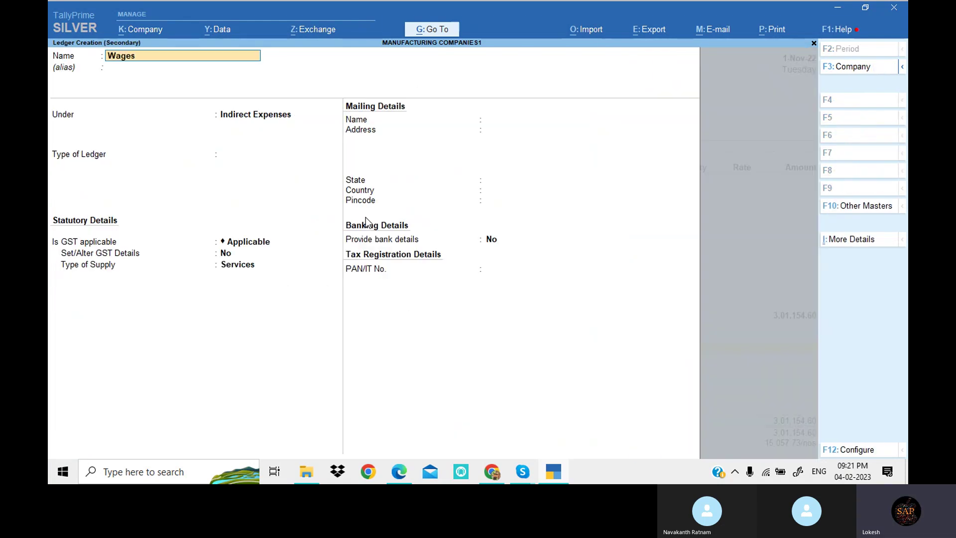
pyautogui.press('Return')
pyautogui.write('dir')
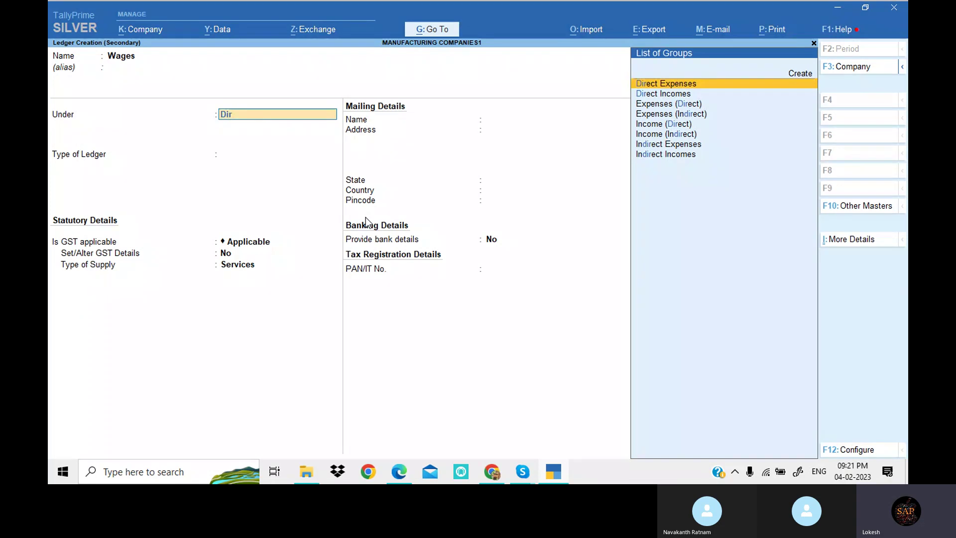
pyautogui.press('Return')
pyautogui.press('Return')
pyautogui.press('Return')
pyautogui.press('Return')
pyautogui.press('Return')
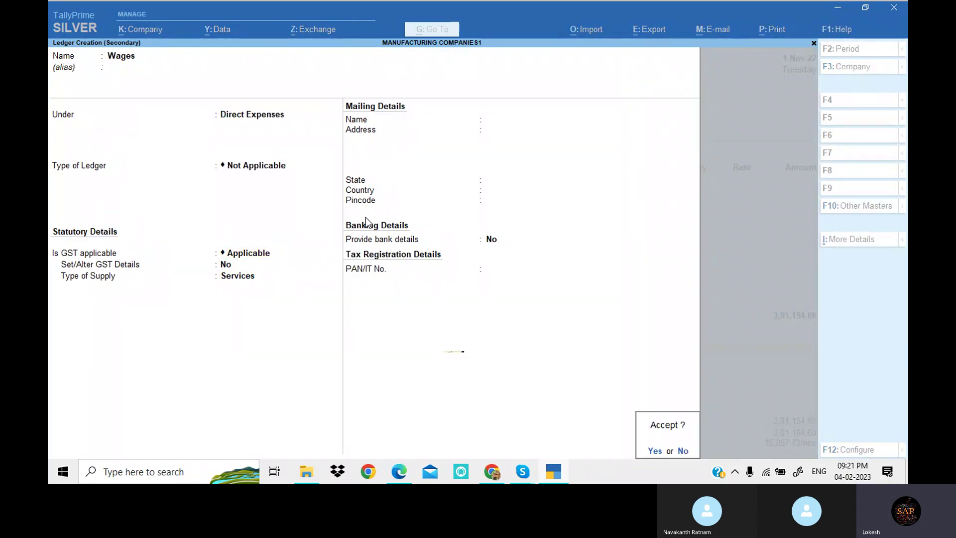
pyautogui.press('Return')
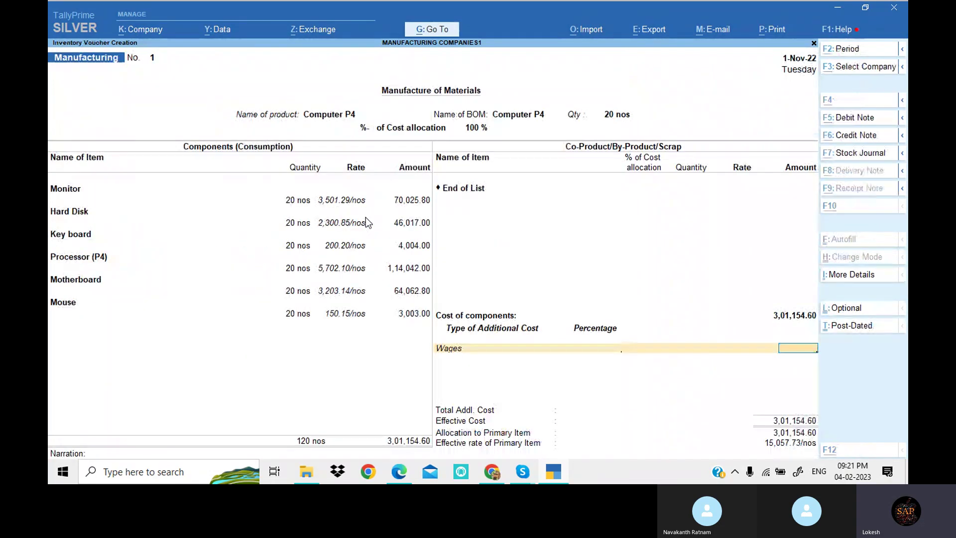
# Enter 30,000 as the Wages additional cost and save Manufacturing voucher No. 1.
pyautogui.hotkey('alt', 'Tab')
pyautogui.hotkey('alt', 'Tab')
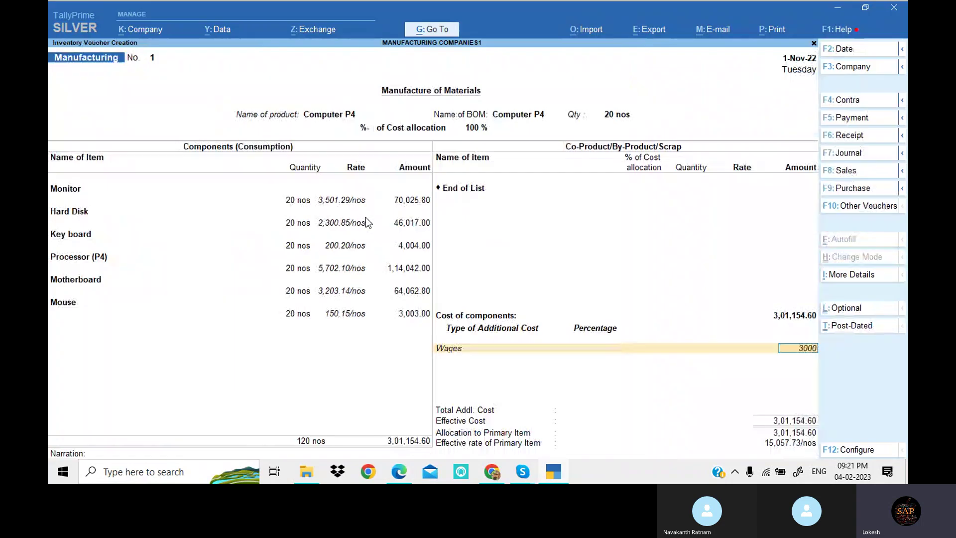
pyautogui.press('Return')
pyautogui.press('Return')
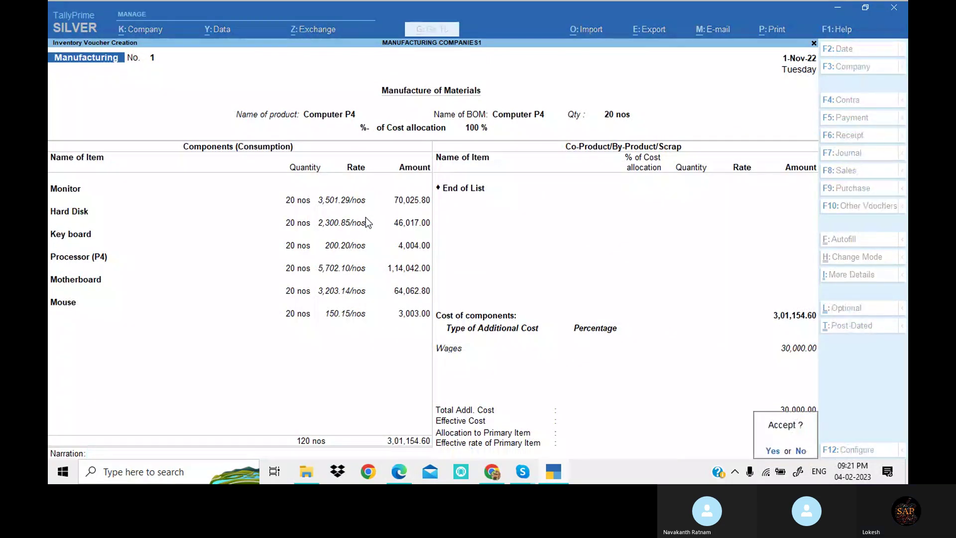
pyautogui.press('Return')
pyautogui.hotkey('alt', 'Tab')
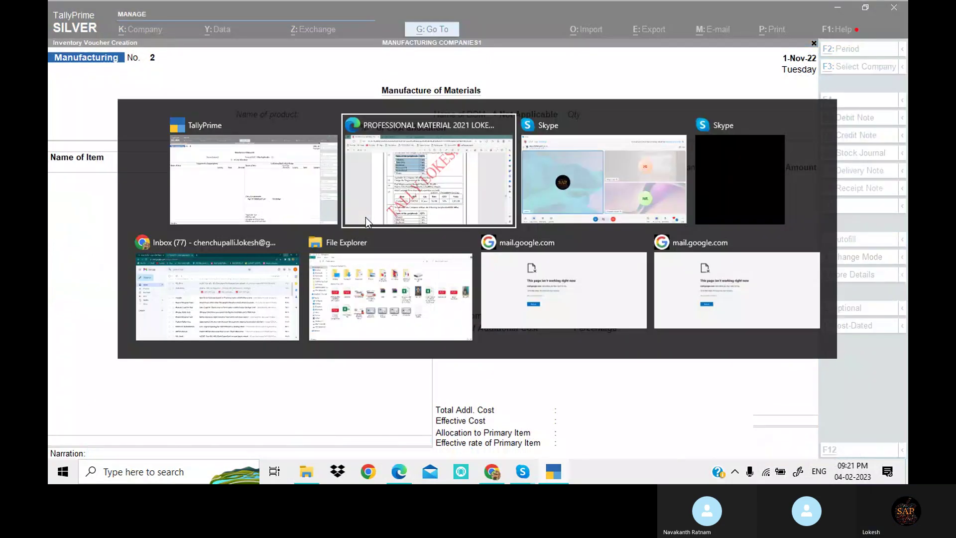
# Start a payment voucher debiting Wages 30,000.
pyautogui.hotkey('alt', 'Tab')
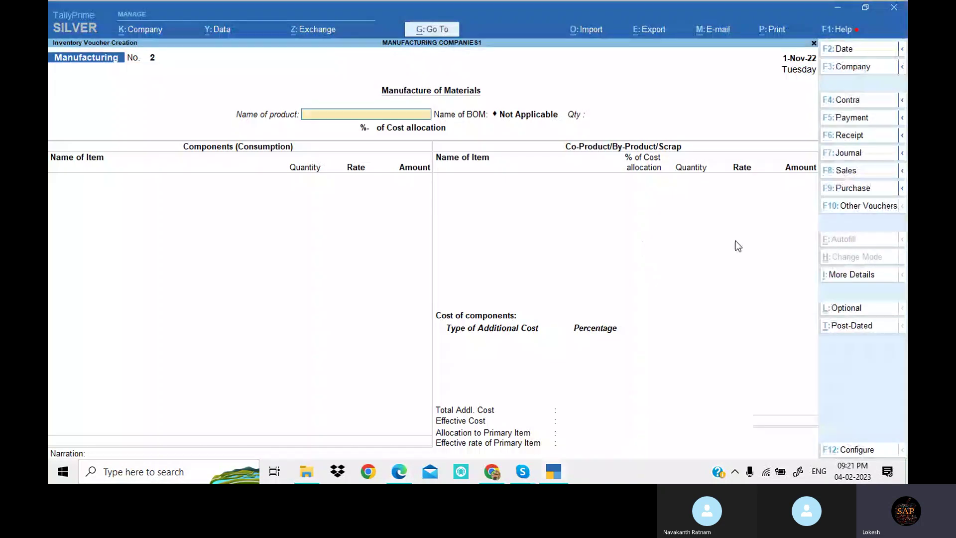
pyautogui.click(866, 117)
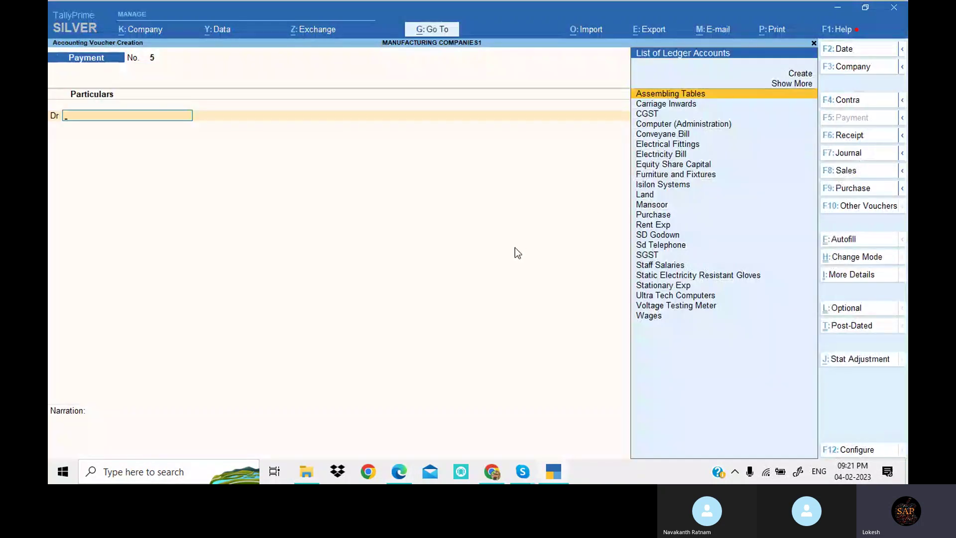
pyautogui.write('w')
pyautogui.press('Return')
pyautogui.write('30,000')
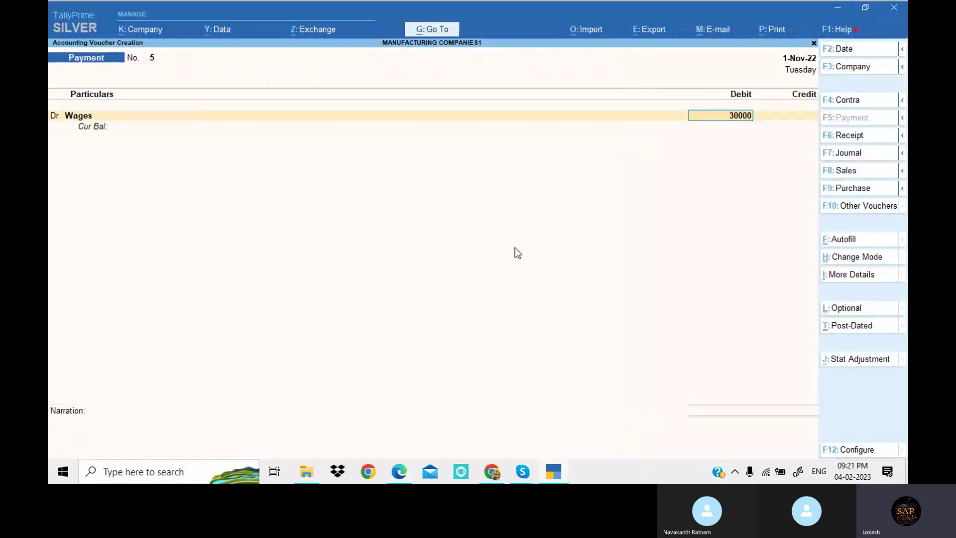
pyautogui.press('Return')
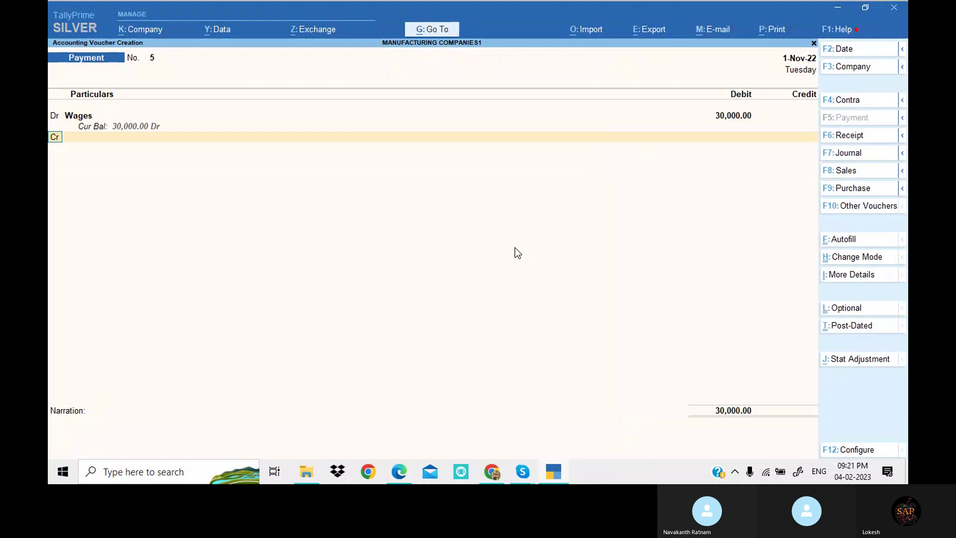
# Debit Ultra Tech Computers 5,28,800 on the next line.
pyautogui.hotkey('alt', 'Tab')
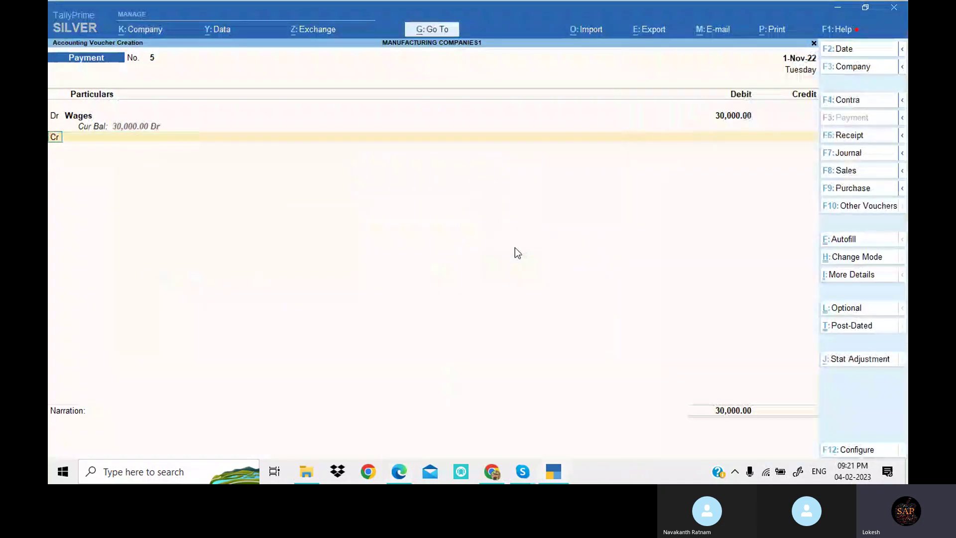
pyautogui.write('du')
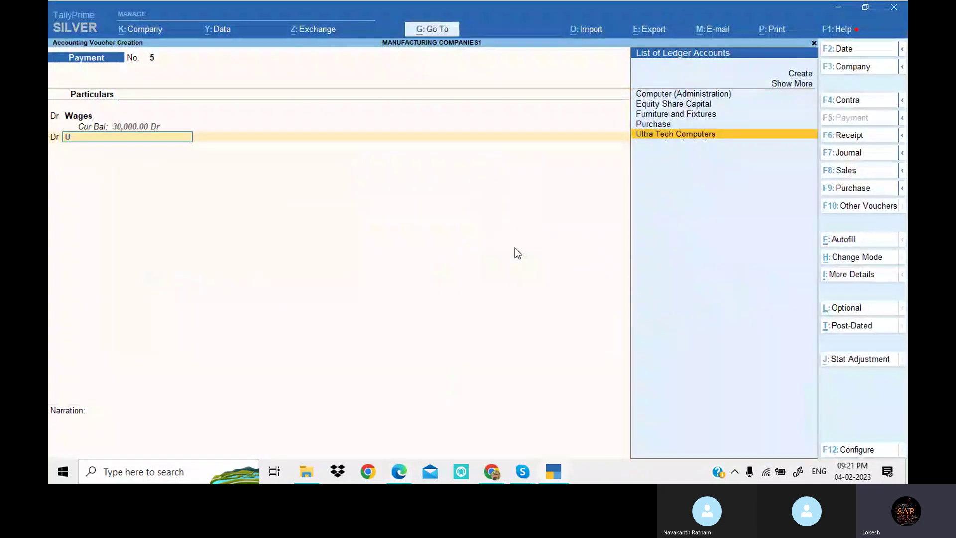
pyautogui.press('Return')
pyautogui.hotkey('alt', 'Tab')
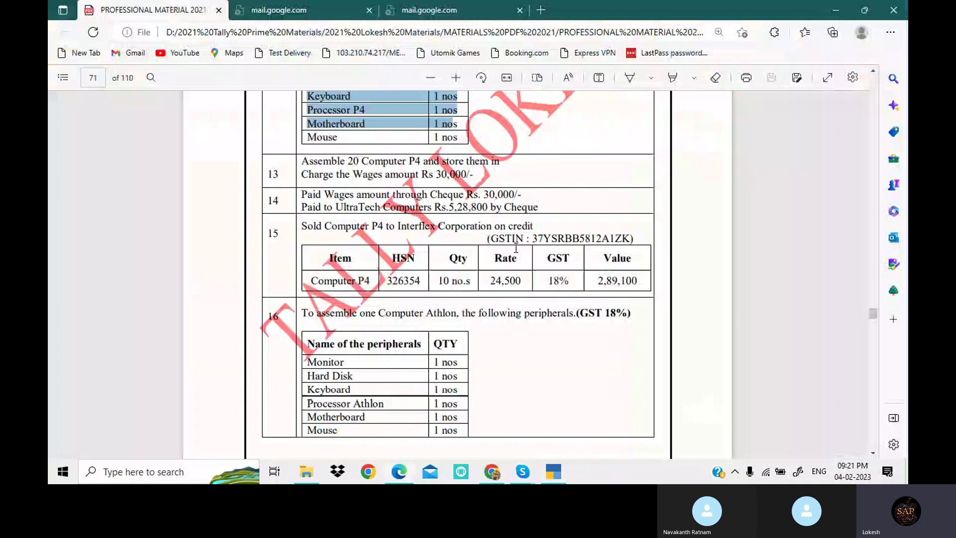
pyautogui.hotkey('alt', 'Tab')
pyautogui.hotkey('alt', 'Tab')
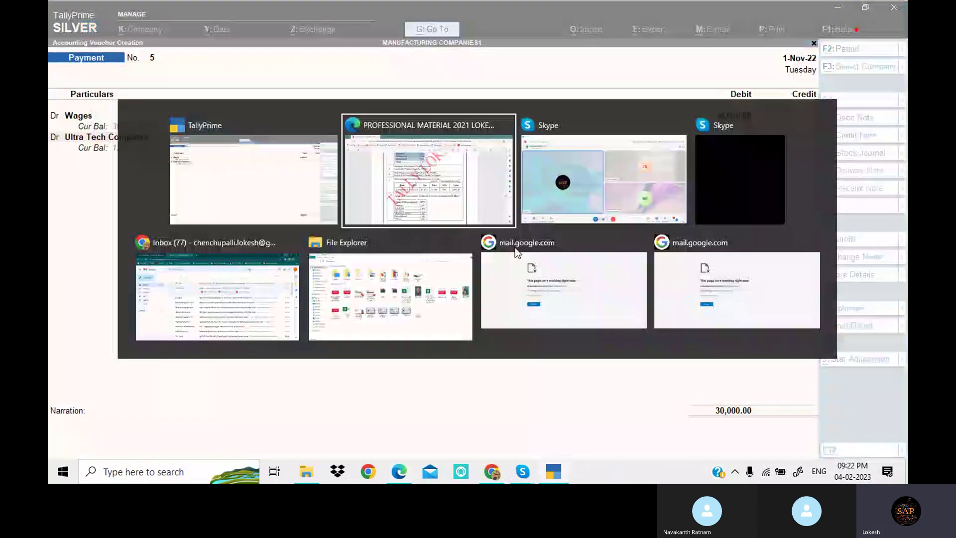
pyautogui.hotkey('alt', 'Tab')
pyautogui.write('528800')
pyautogui.press('Return')
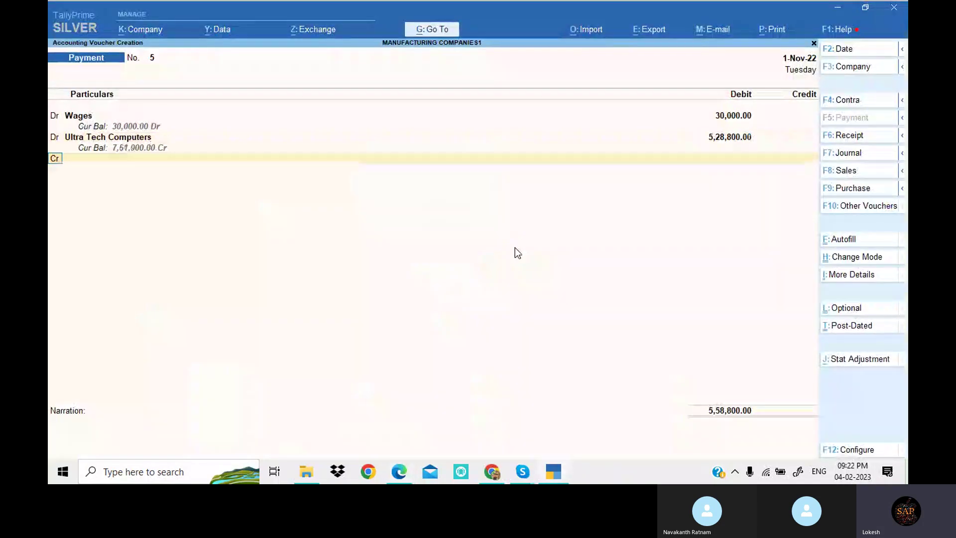
# Credit HDFC Bank for the total and save Payment voucher No. 5.
pyautogui.press('Return')
pyautogui.write('H')
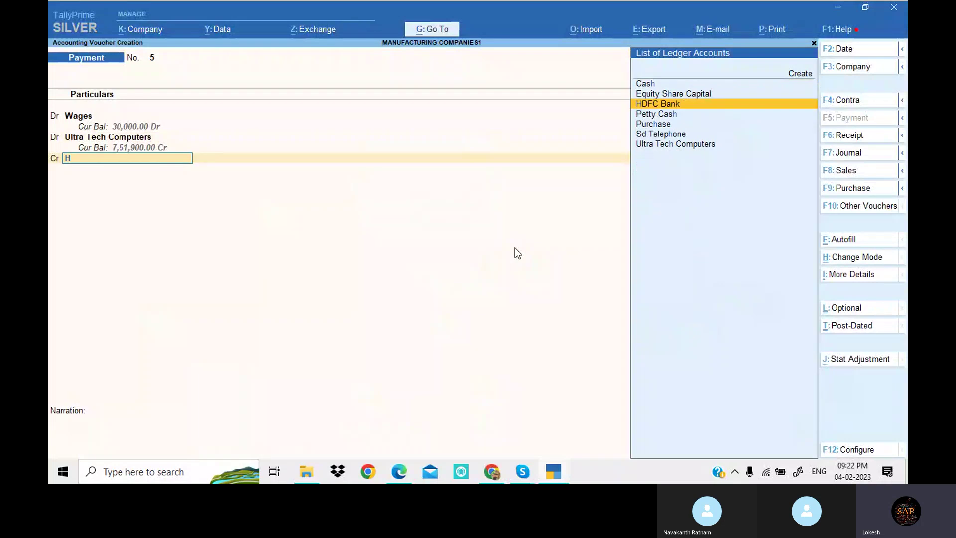
pyautogui.press('Return')
pyautogui.press('Return')
pyautogui.press('Return')
pyautogui.press('Return')
pyautogui.press('Return')
pyautogui.press('Return')
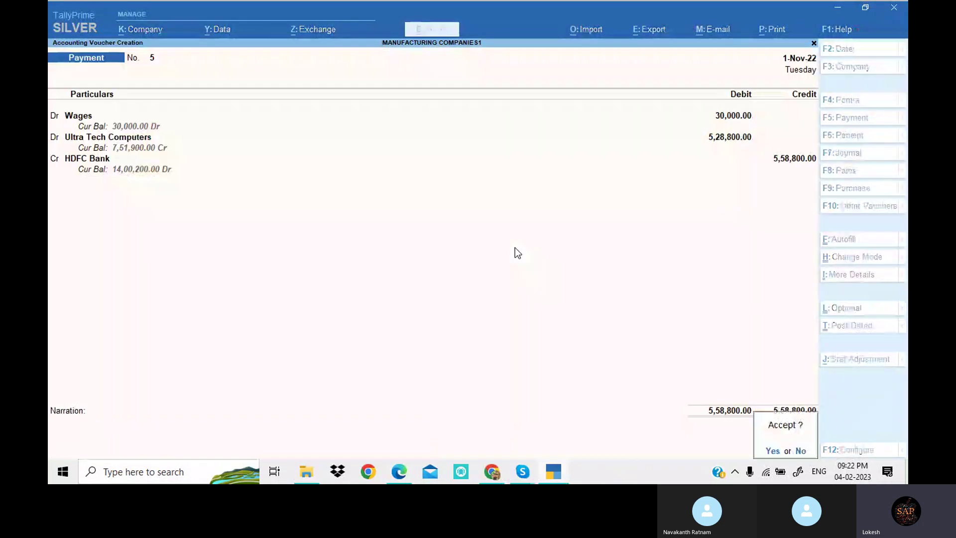
pyautogui.press('Return')
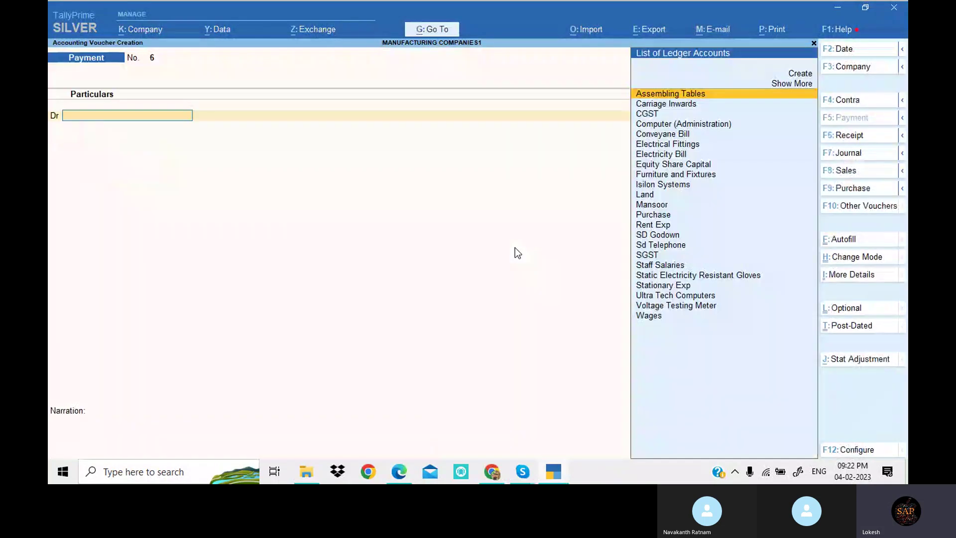
pyautogui.hotkey('alt', 'Tab')
pyautogui.scroll(-1, 329, 219)
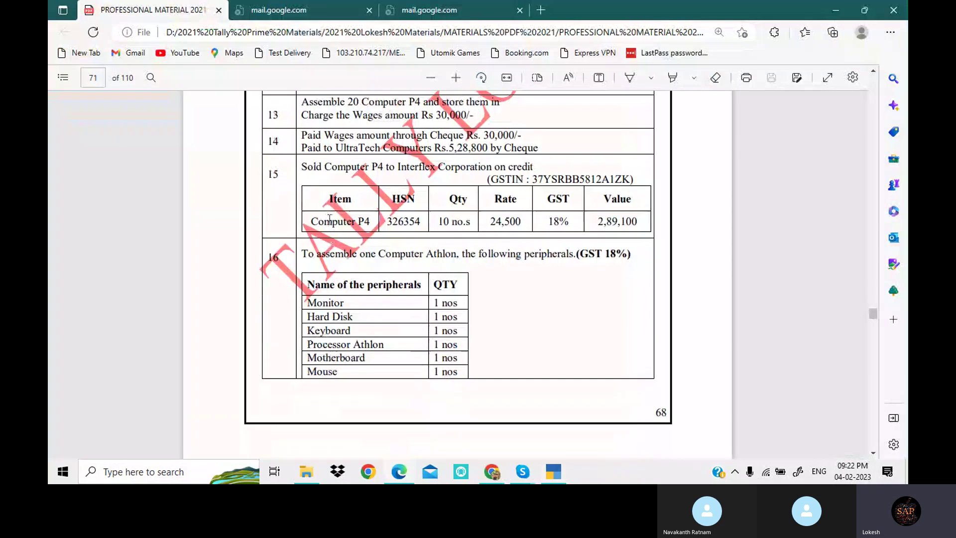
# Start a Sales voucher and create a party ledger named 'Interflex Corporation'.
pyautogui.hotkey('alt', 'Tab')
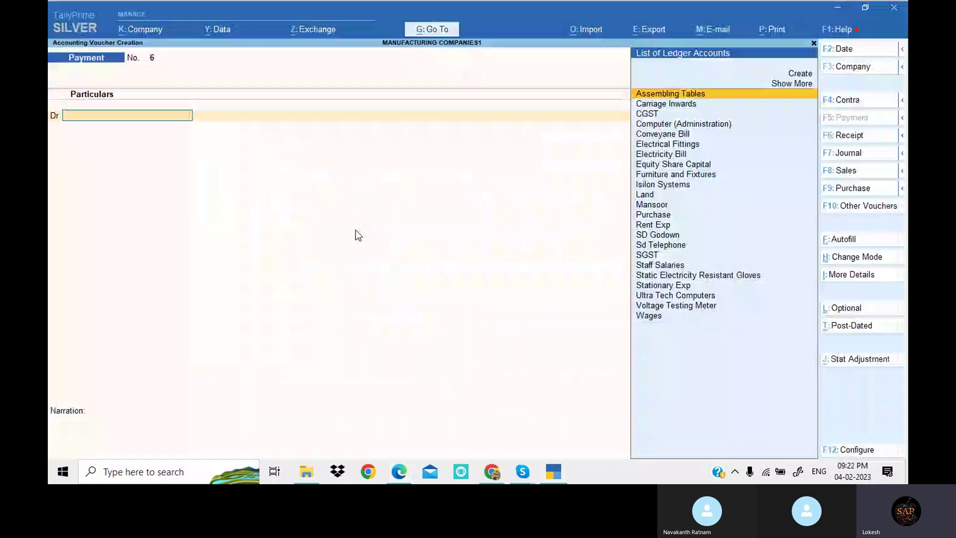
pyautogui.click(847, 172)
pyautogui.hotkey('alt', 'c')
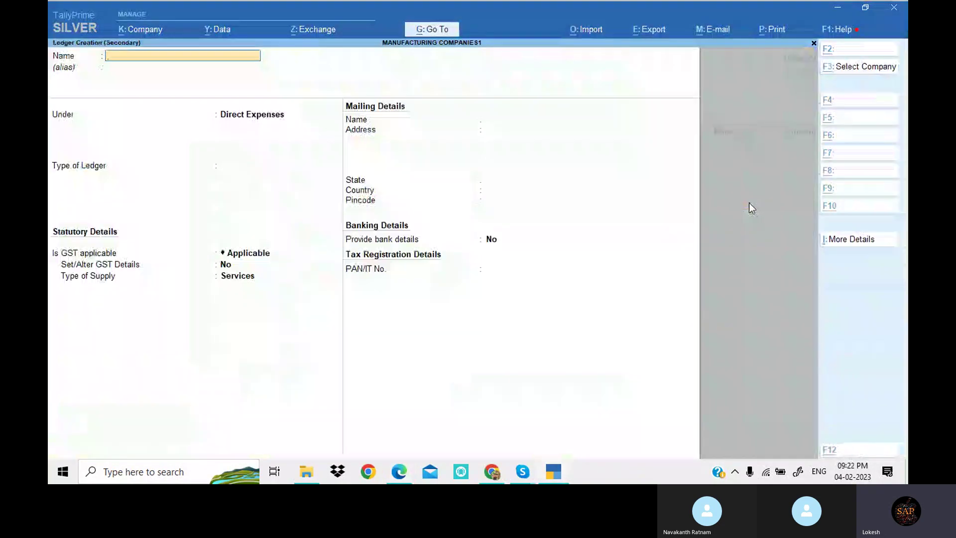
pyautogui.hotkey('alt', 'Tab')
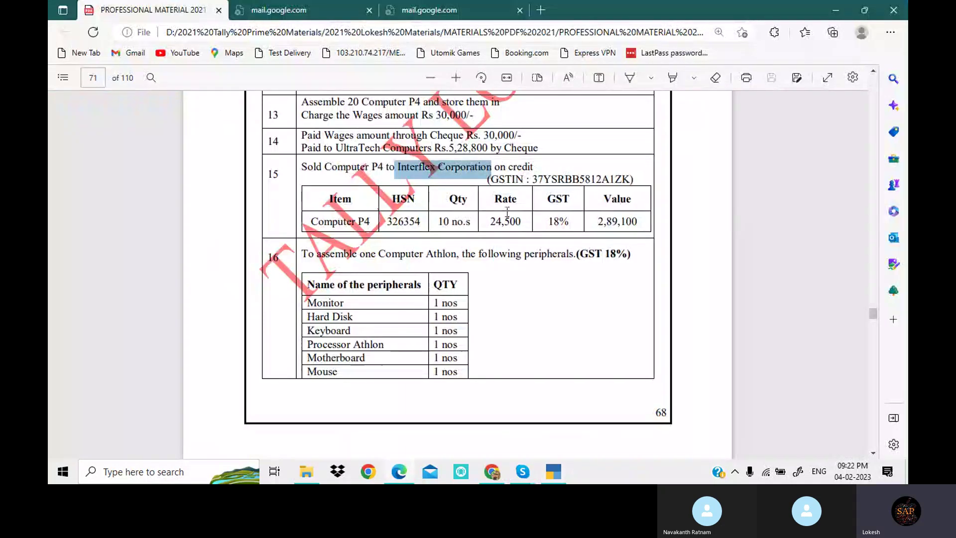
pyautogui.click(554, 471)
pyautogui.hotkey('ctrl', 'alt', 'v')
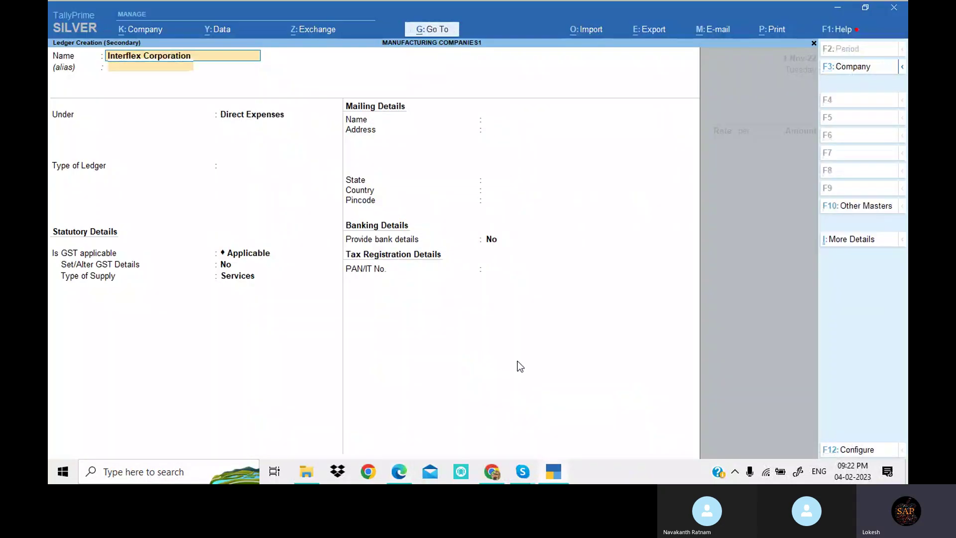
pyautogui.press('Return')
# Put the ledger under Sundry Debtors, enter its GSTIN, and save it.
pyautogui.write('Sun')
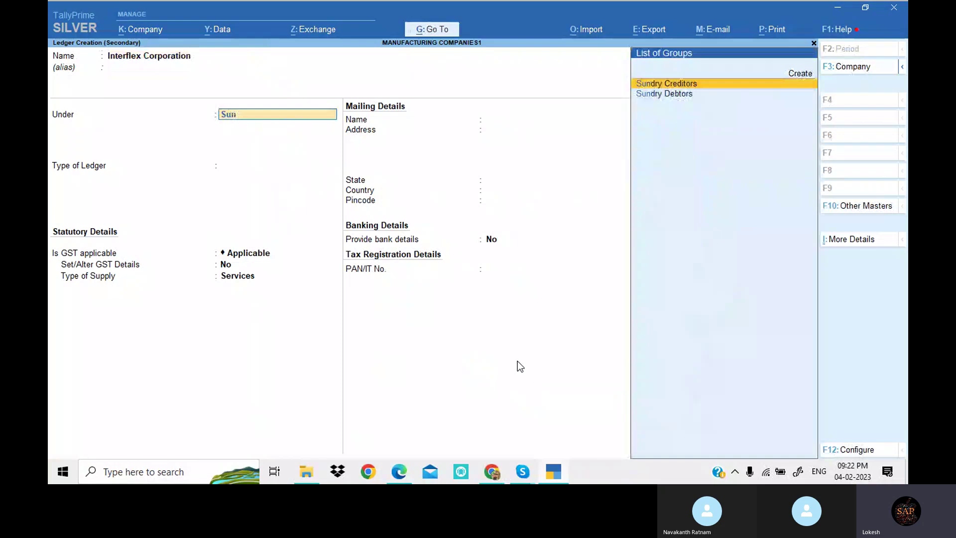
pyautogui.press('Down')
pyautogui.press('Return')
pyautogui.press('Return')
pyautogui.press('Return')
pyautogui.press('Return')
pyautogui.press('Return')
pyautogui.press('Return')
pyautogui.press('Return')
pyautogui.press('Return')
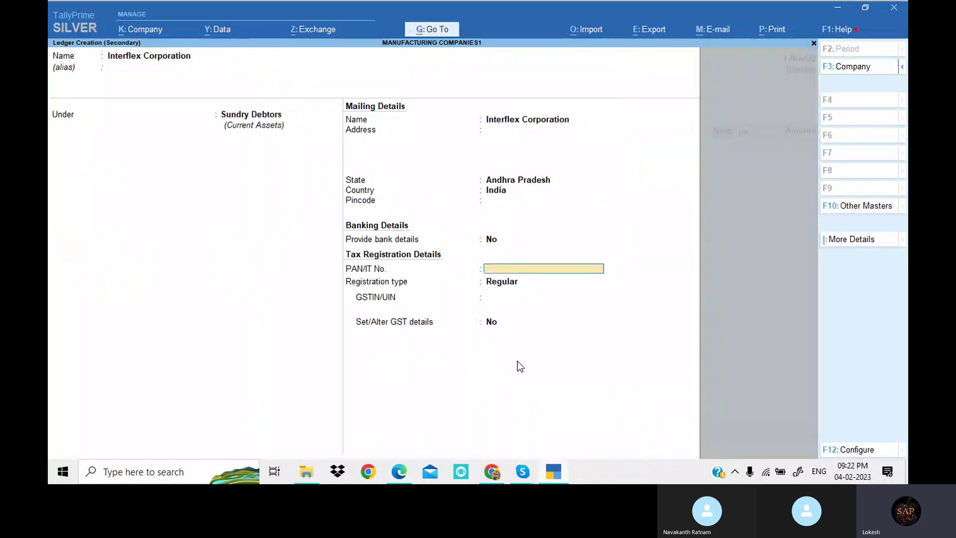
pyautogui.write('37')
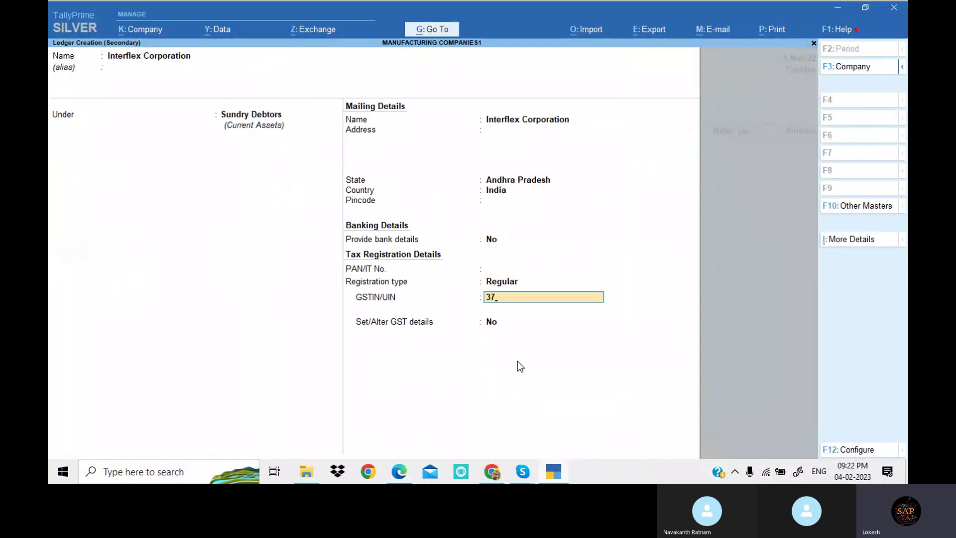
pyautogui.press('Return')
pyautogui.press('Return')
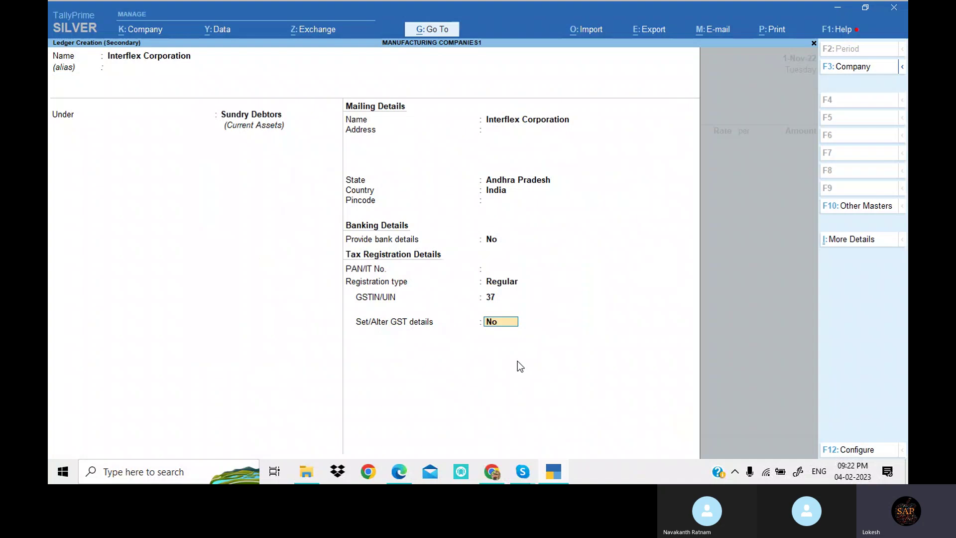
pyautogui.press('Return')
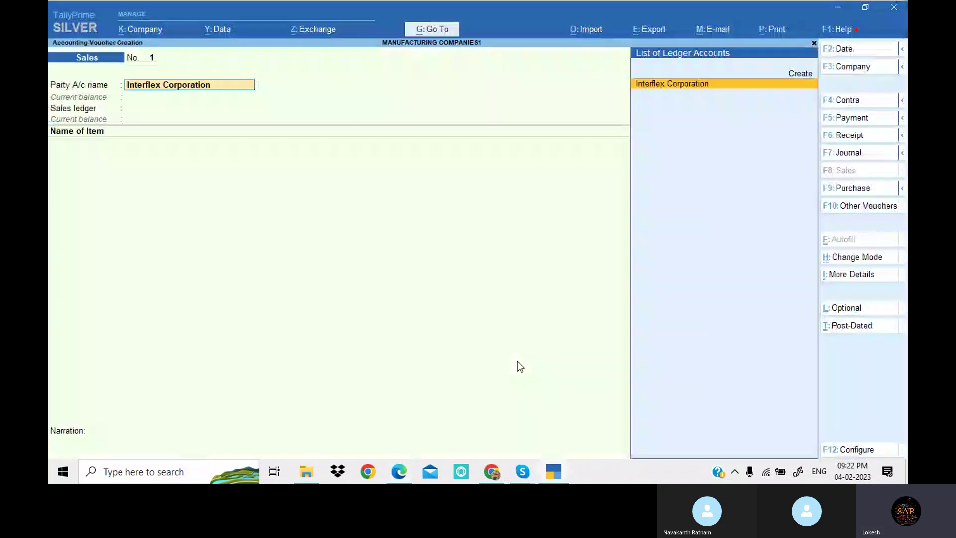
pyautogui.press('Return')
# Create a Sales ledger under Sales Accounts.
pyautogui.press('Return')
pyautogui.press('Return')
pyautogui.press('Return')
pyautogui.press('Return')
pyautogui.press('Return')
pyautogui.press('Return')
pyautogui.press('Return')
pyautogui.press('Return')
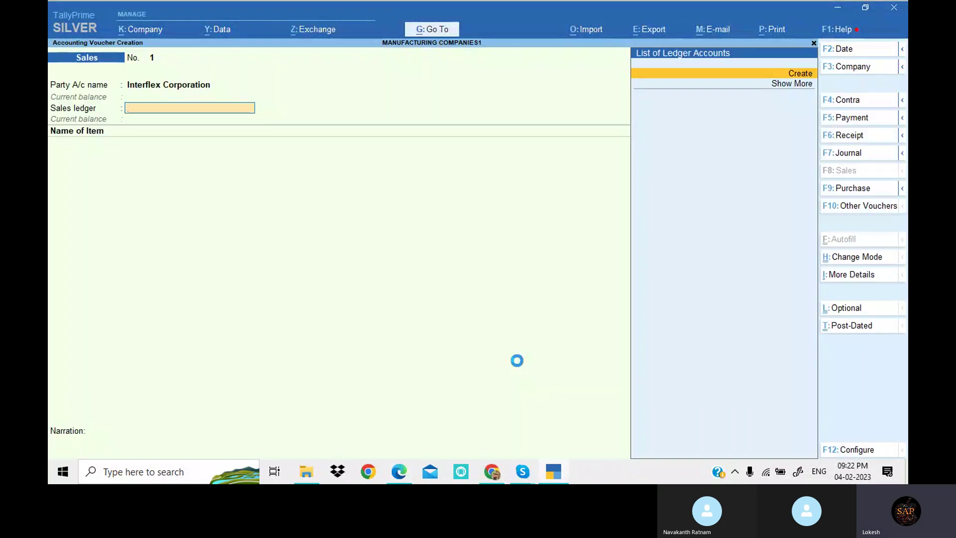
pyautogui.hotkey('alt', 'c')
pyautogui.write('Sales')
pyautogui.press('Return')
pyautogui.press('Return')
pyautogui.write('Sa')
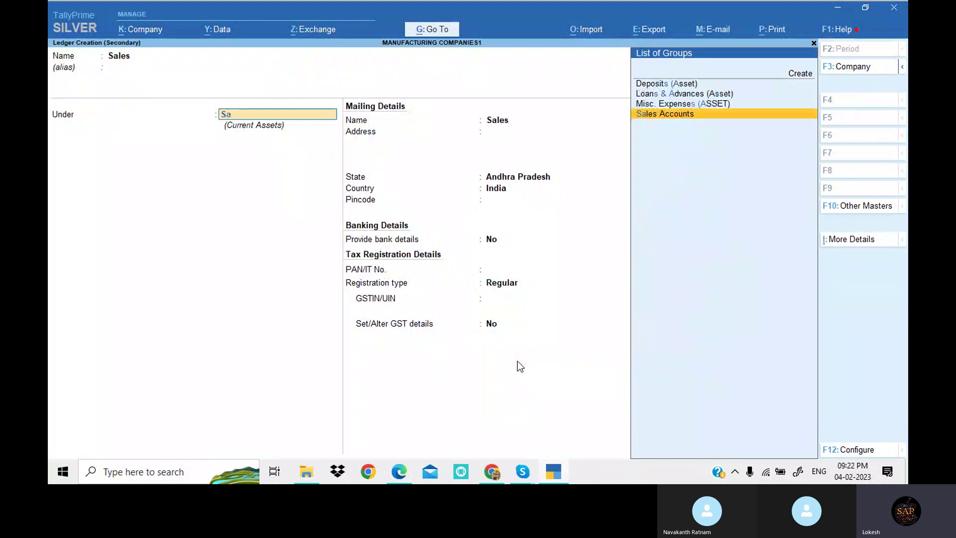
pyautogui.press('Return')
pyautogui.press('Return')
pyautogui.press('Return')
pyautogui.press('Return')
pyautogui.press('Up')
pyautogui.press('Return')
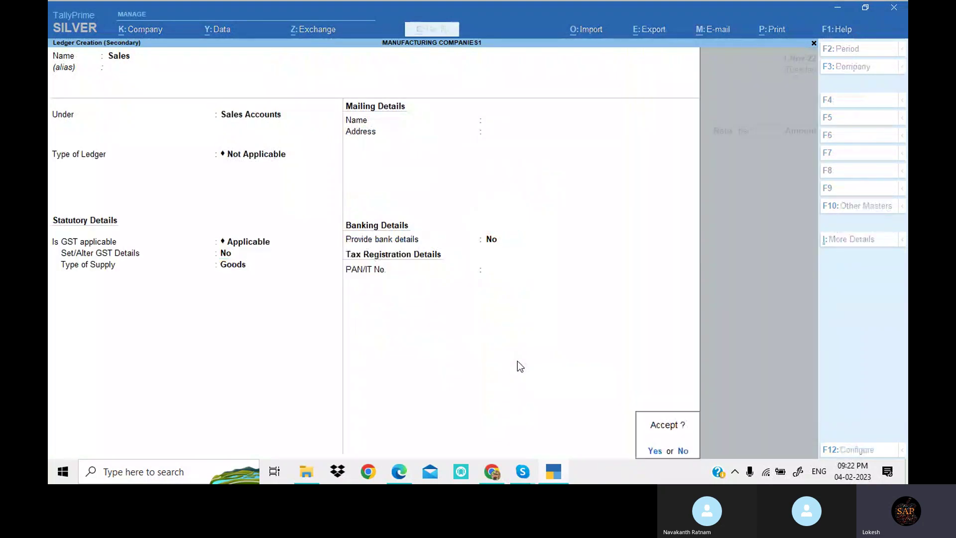
pyautogui.press('Return')
pyautogui.hotkey('alt', 'Tab')
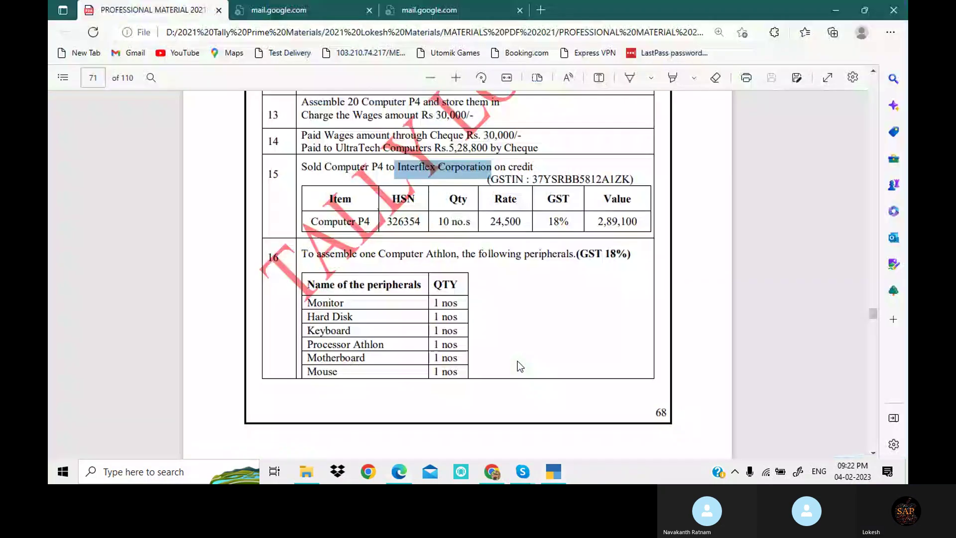
pyautogui.hotkey('alt', 'Tab')
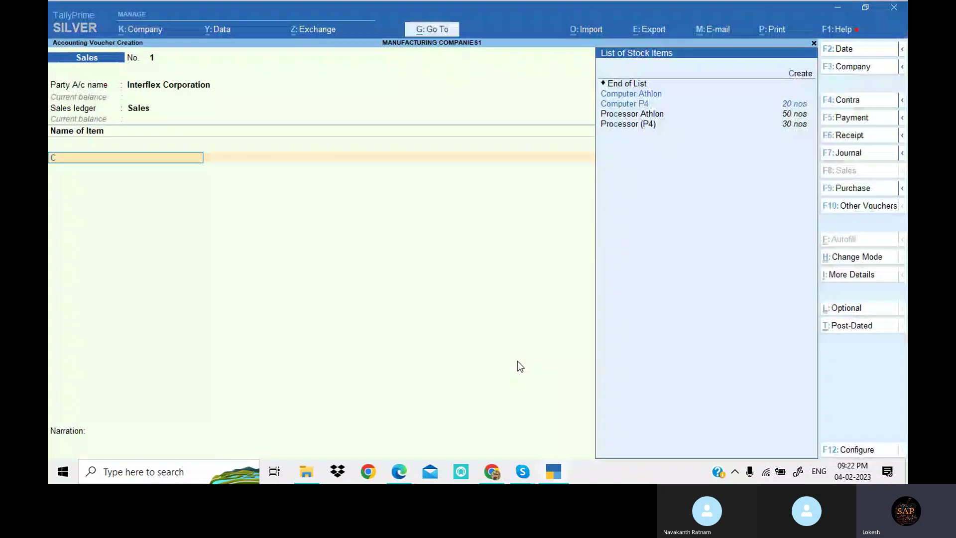
# Sell 10 nos of Computer P4 at a rate of 24,500.
pyautogui.write('Co')
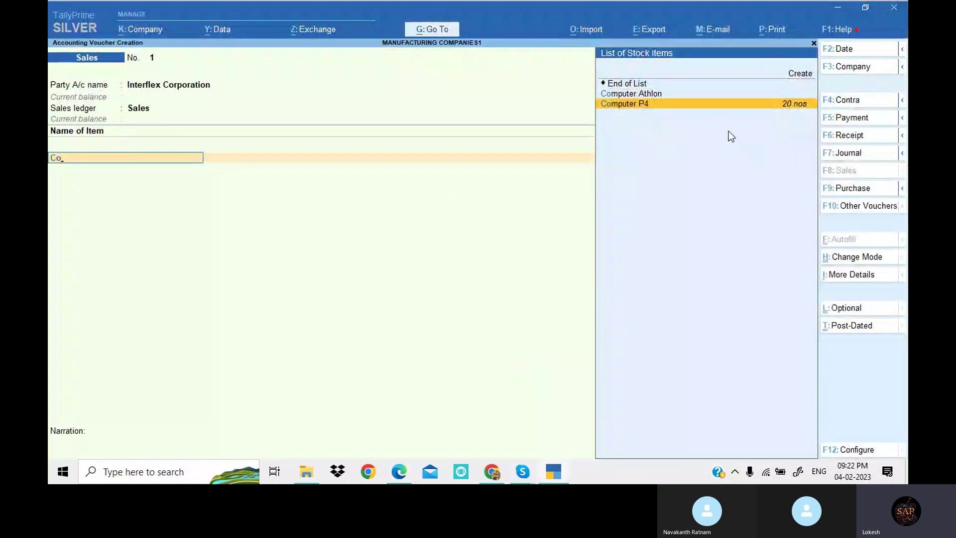
pyautogui.press('Return')
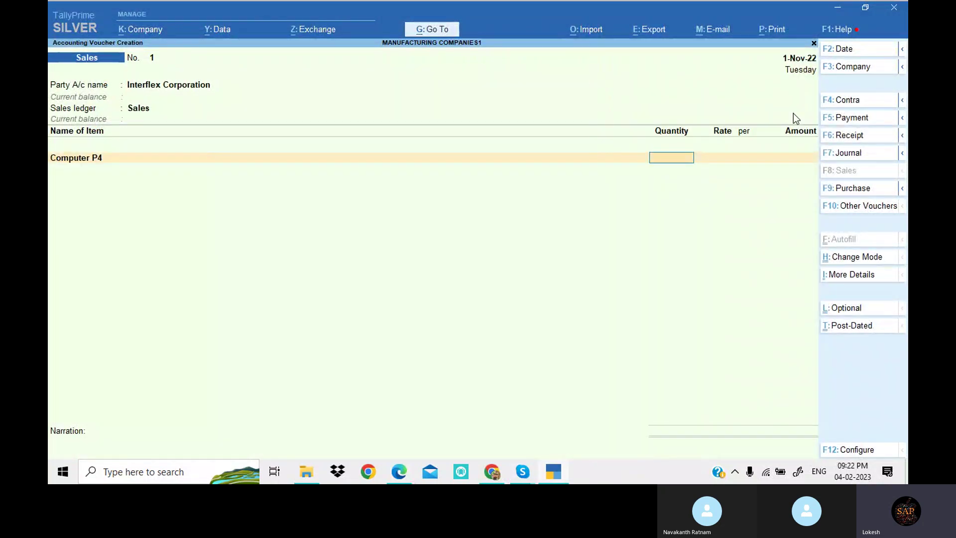
pyautogui.hotkey('alt', 'Tab')
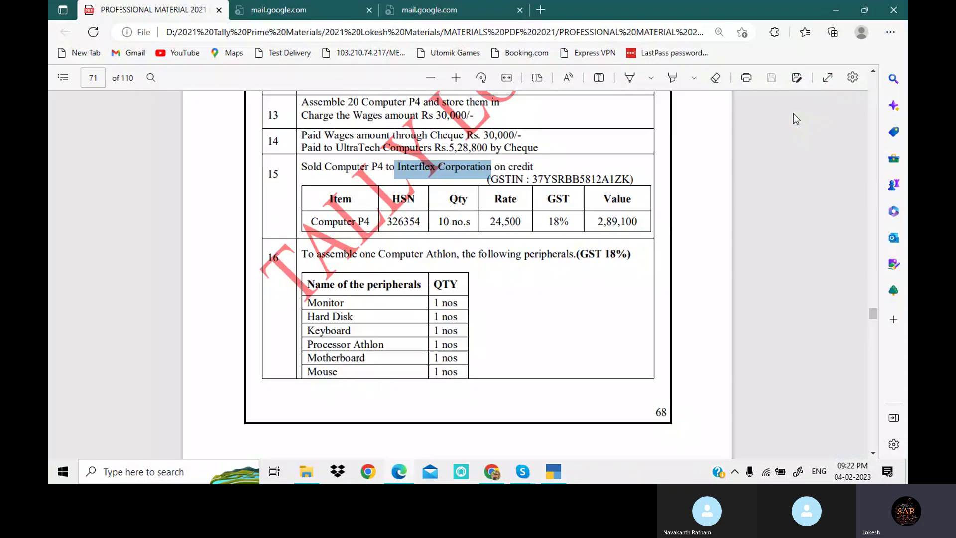
pyautogui.hotkey('alt', 'Tab')
pyautogui.write('10')
pyautogui.press('Return')
pyautogui.write('24,500')
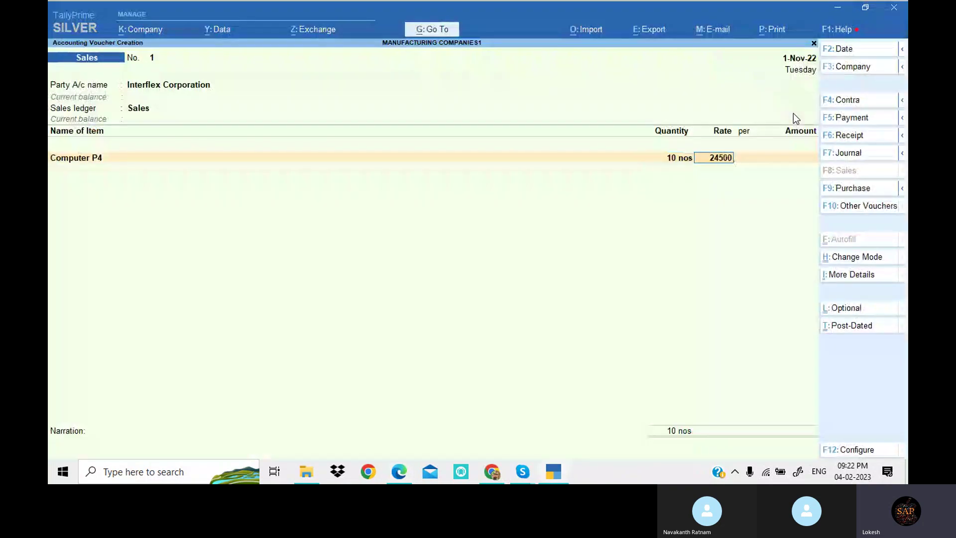
pyautogui.press('Return')
pyautogui.press('Return')
pyautogui.press('Return')
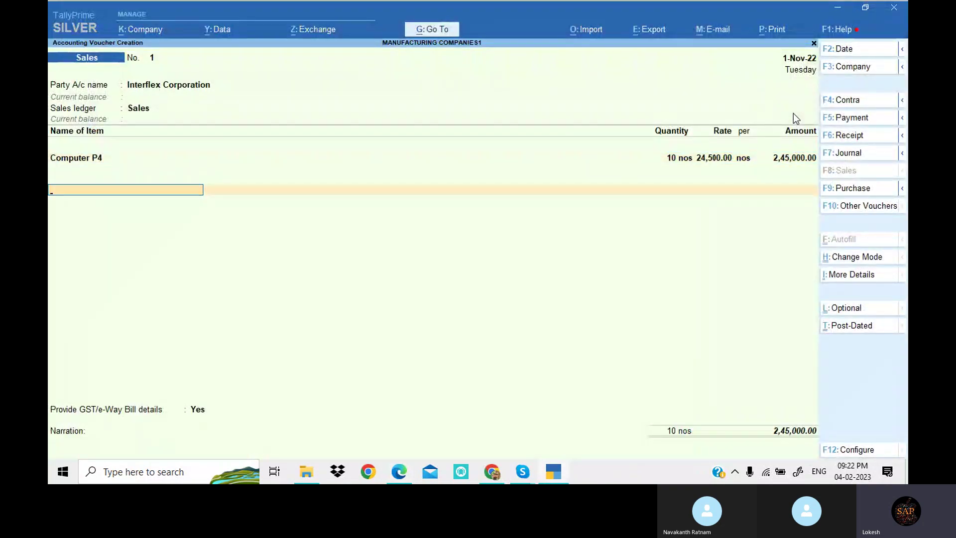
# Add CGST and SGST of 22,050 each and save the 2,89,100 sales voucher.
pyautogui.write('c')
pyautogui.press('Return')
pyautogui.press('Return')
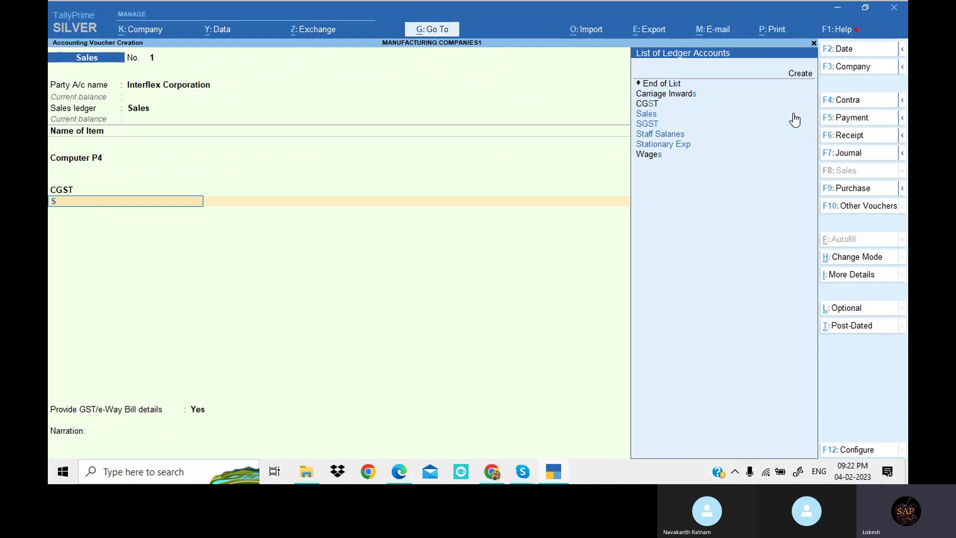
pyautogui.write('s')
pyautogui.press('Return')
pyautogui.press('Return')
pyautogui.press('Return')
pyautogui.press('Return')
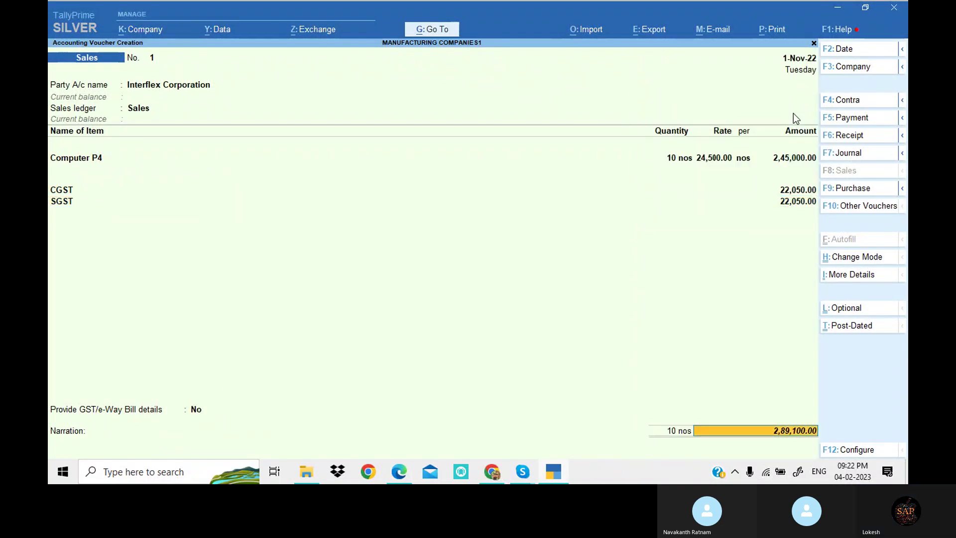
pyautogui.press('ctrl')
pyautogui.hotkey('alt', 'Tab')
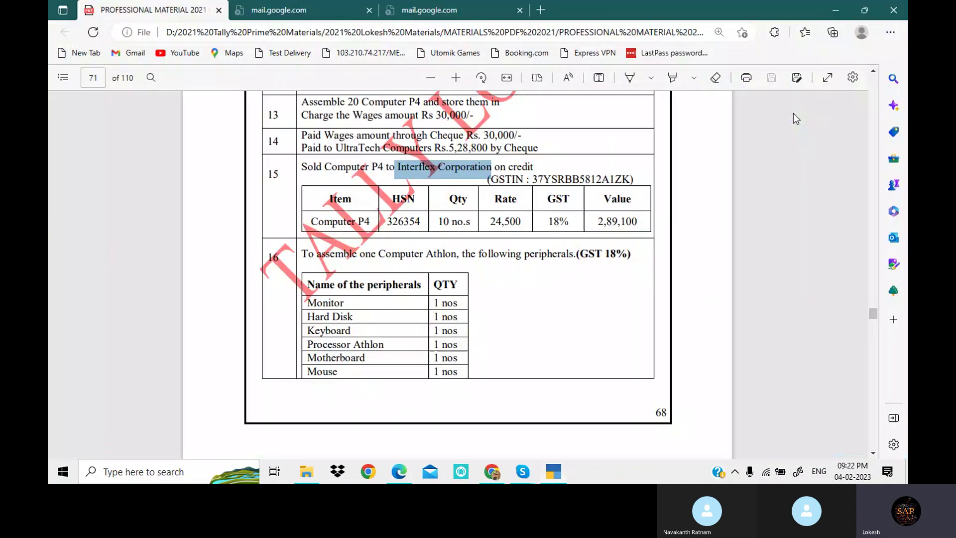
pyautogui.hotkey('alt', 'Tab')
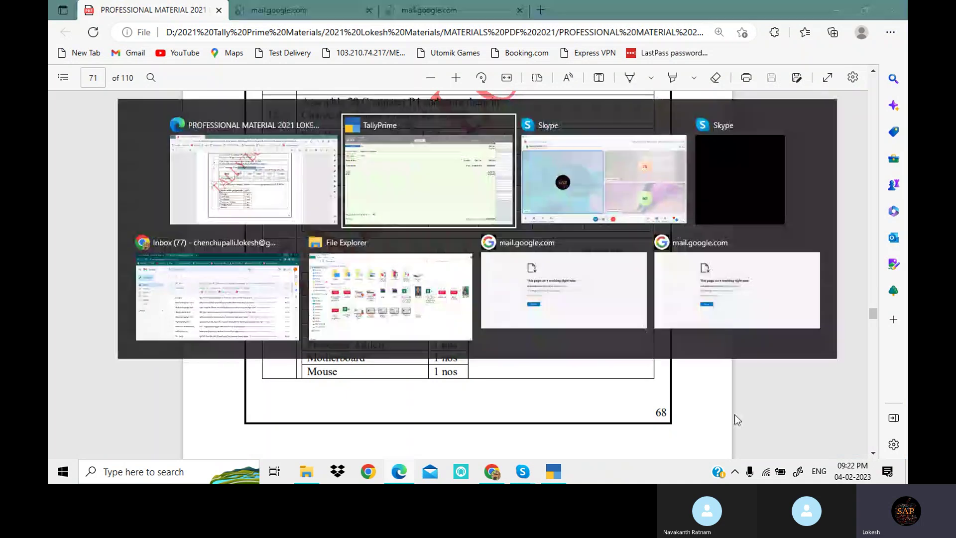
pyautogui.press('Return')
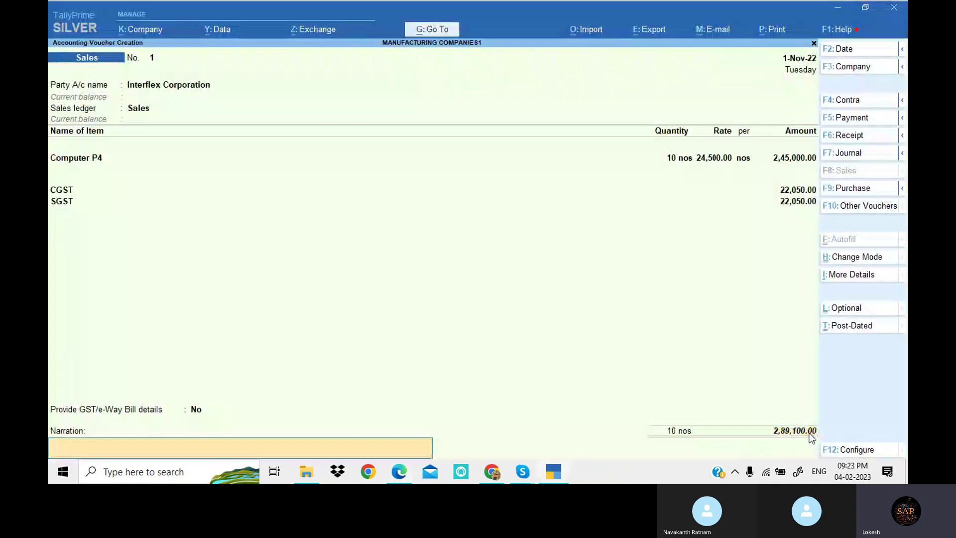
pyautogui.press('Return')
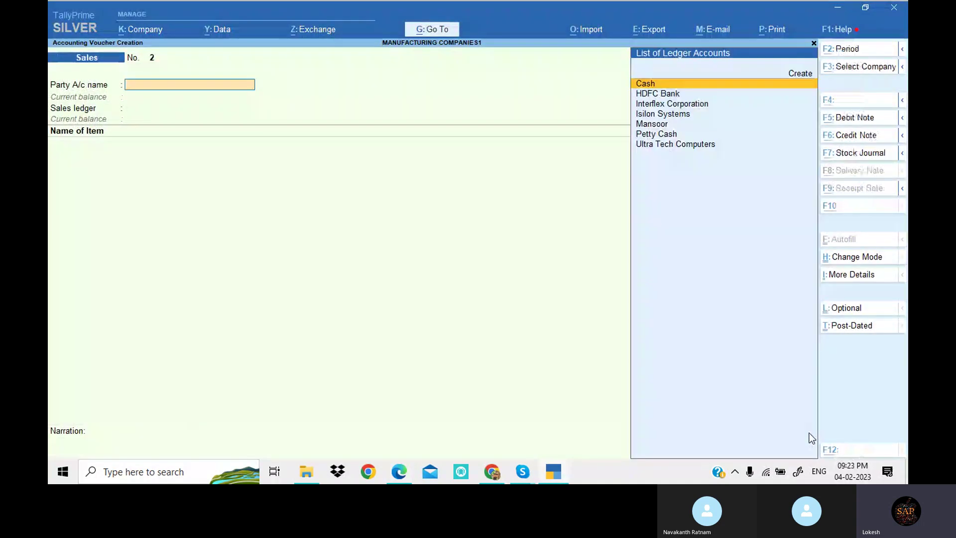
# Abandon the blank sales voucher and open the detailed Profit & Loss account.
pyautogui.hotkey('alt', 'Tab')
pyautogui.scroll(-1, 409, 238)
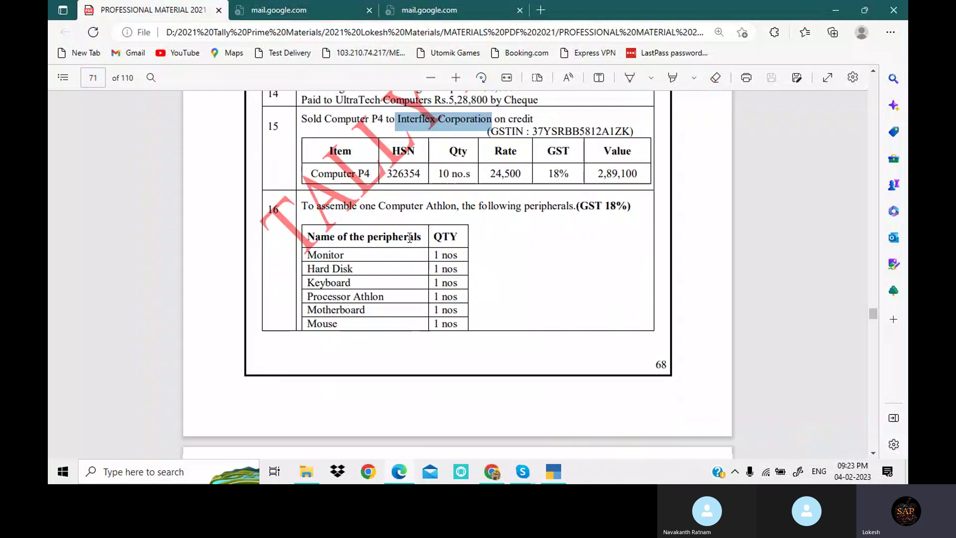
pyautogui.scroll(-6, 410, 238)
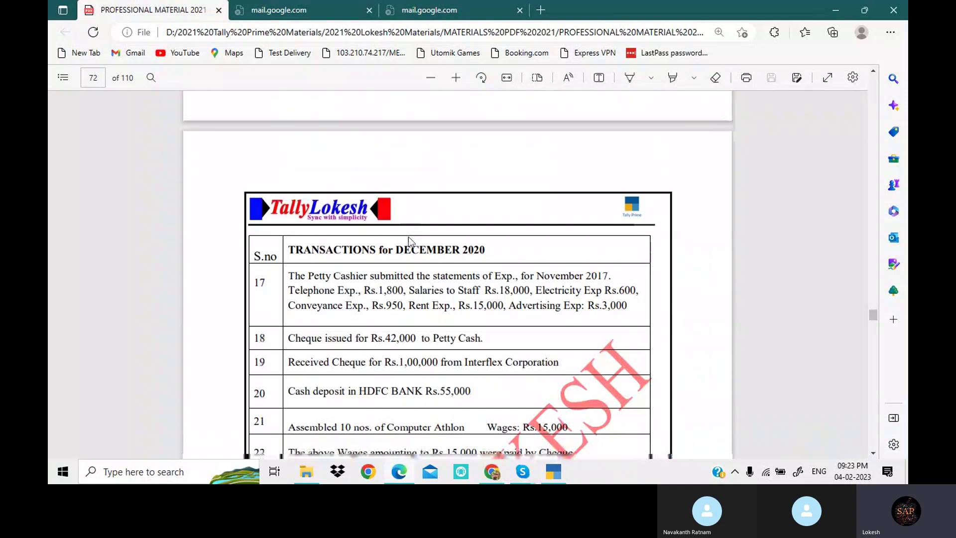
pyautogui.hotkey('alt', 'Tab')
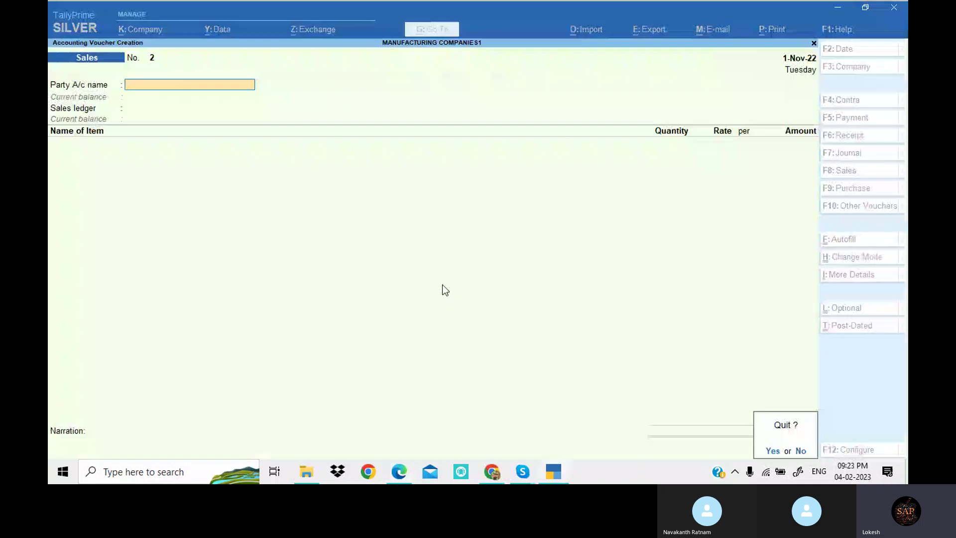
pyautogui.press('Return')
pyautogui.press('Down')
pyautogui.press('Down')
pyautogui.press('Down')
pyautogui.press('Return')
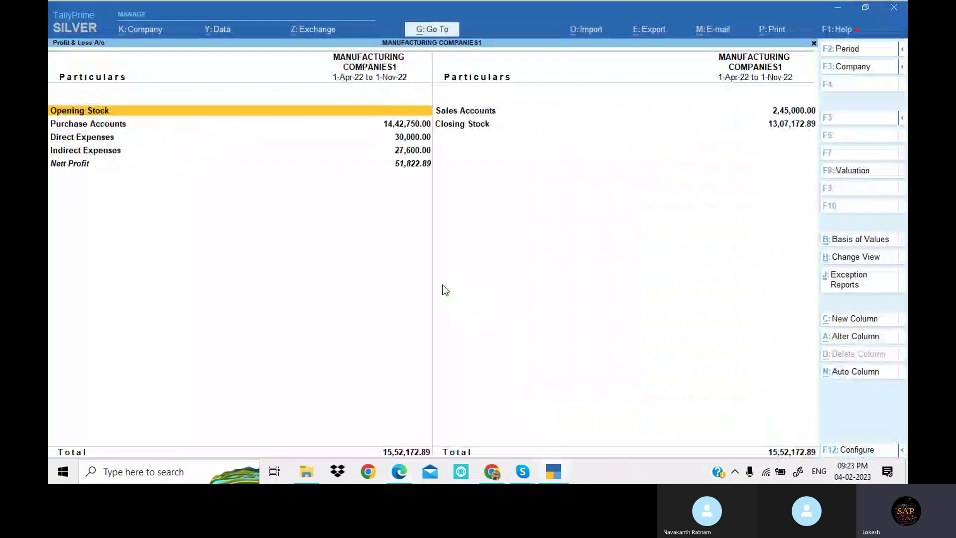
pyautogui.hotkey('alt', 'F5')
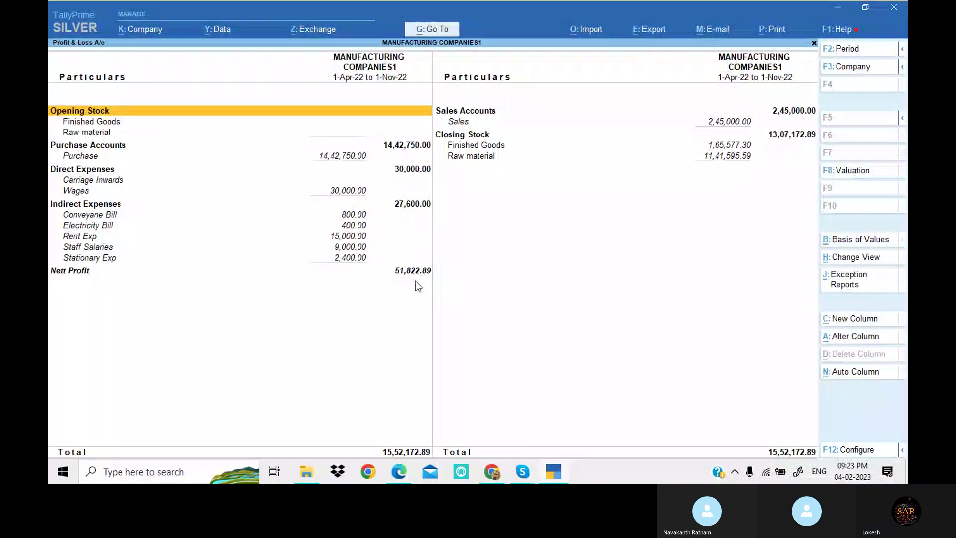
# Compare the 51,822.89 net profit with the material, then find the December 2020 transactions.
pyautogui.hotkey('alt', 'Tab')
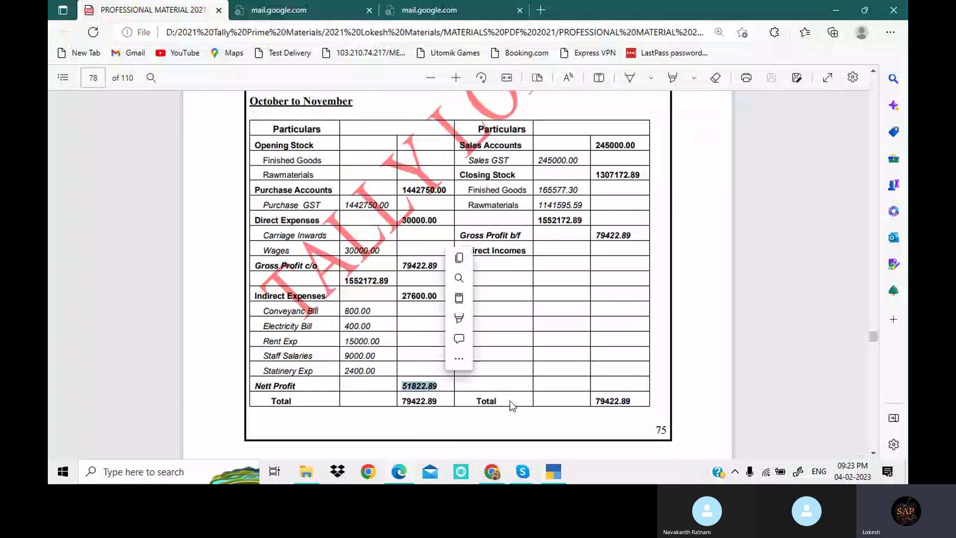
pyautogui.scroll(7, 553, 268)
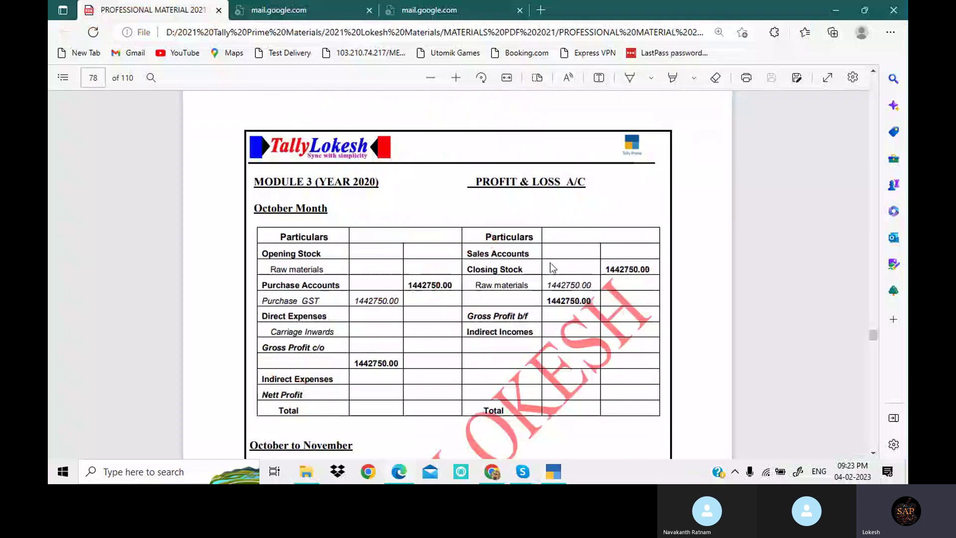
pyautogui.scroll(20, 553, 268)
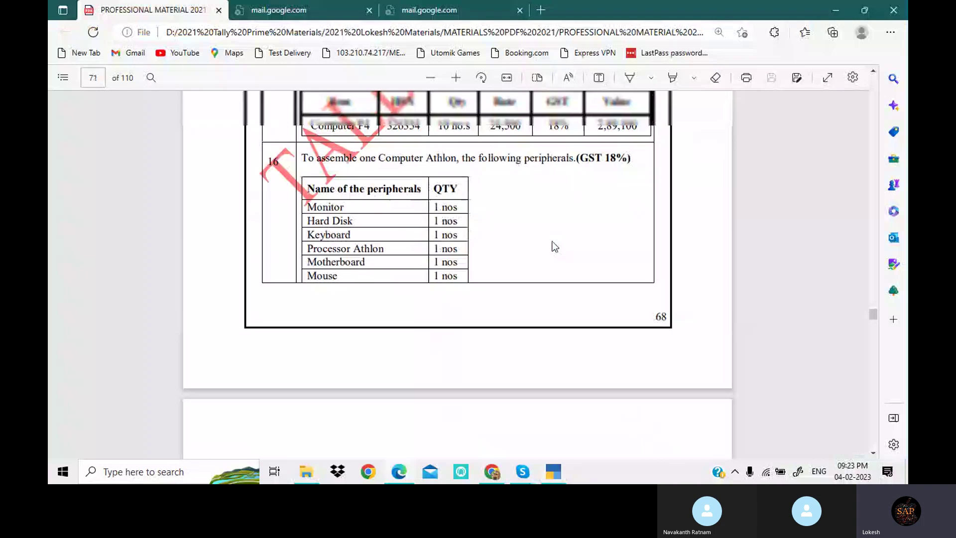
pyautogui.scroll(5, 554, 246)
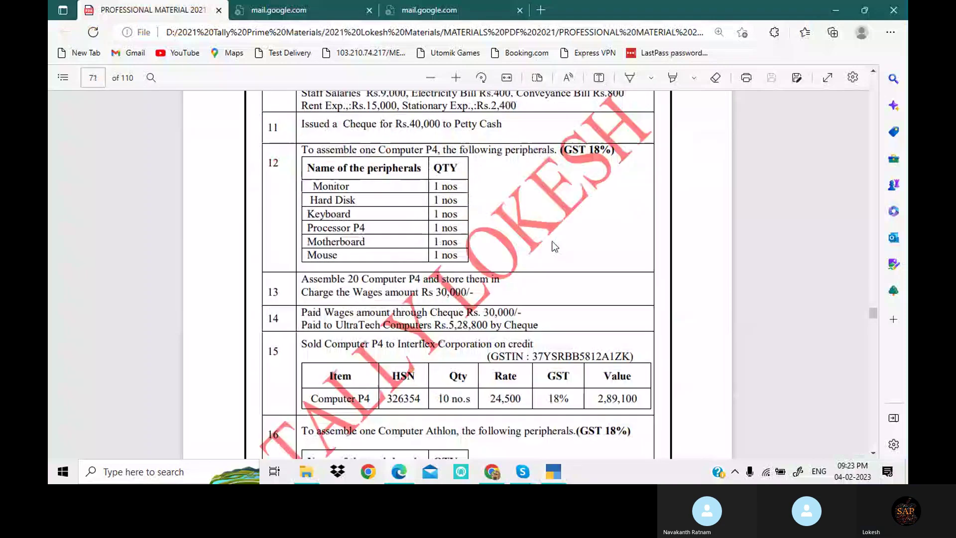
pyautogui.scroll(-10, 431, 244)
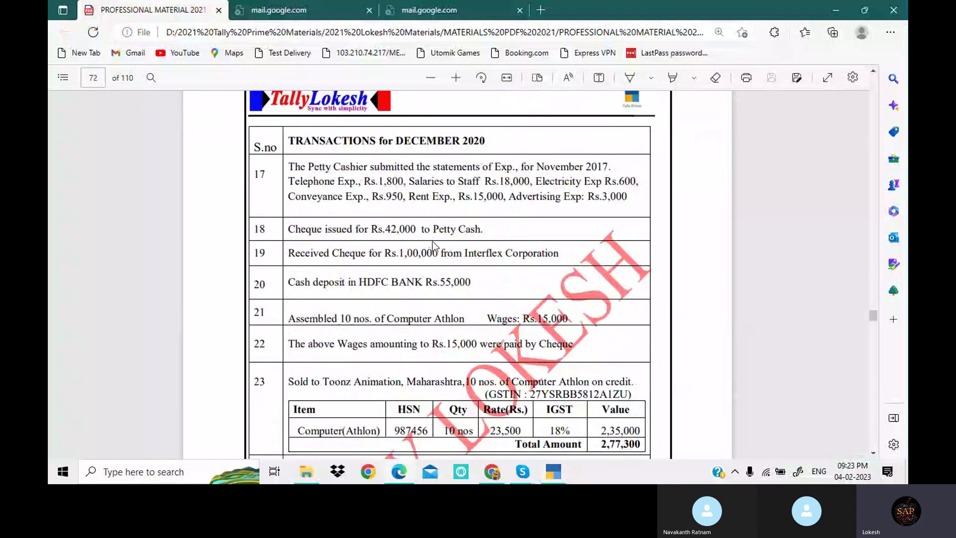
pyautogui.scroll(-1, 433, 245)
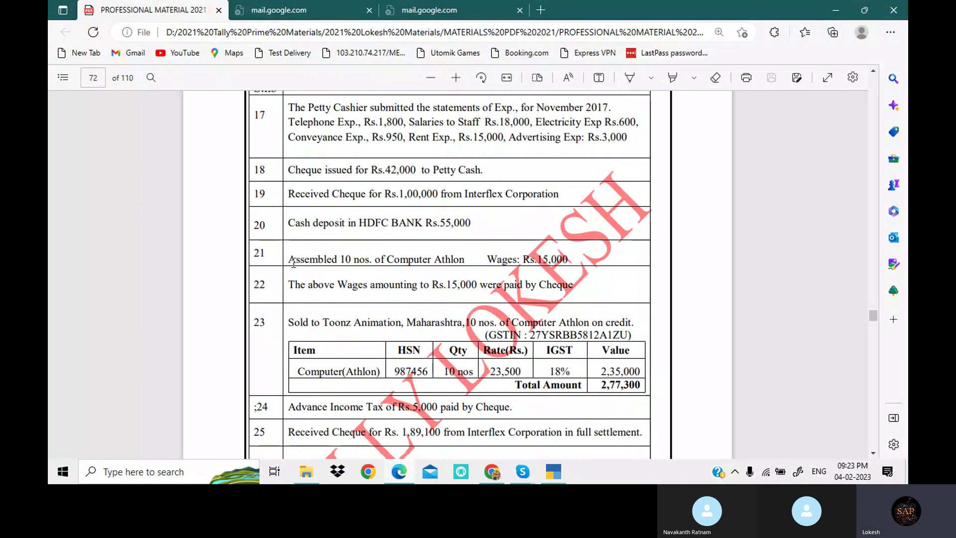
# Leave the Profit & Loss report and open a new Manufacturing voucher.
pyautogui.hotkey('alt', 'Tab')
pyautogui.press('Escape')
pyautogui.press('Up')
pyautogui.press('Up')
pyautogui.press('Up')
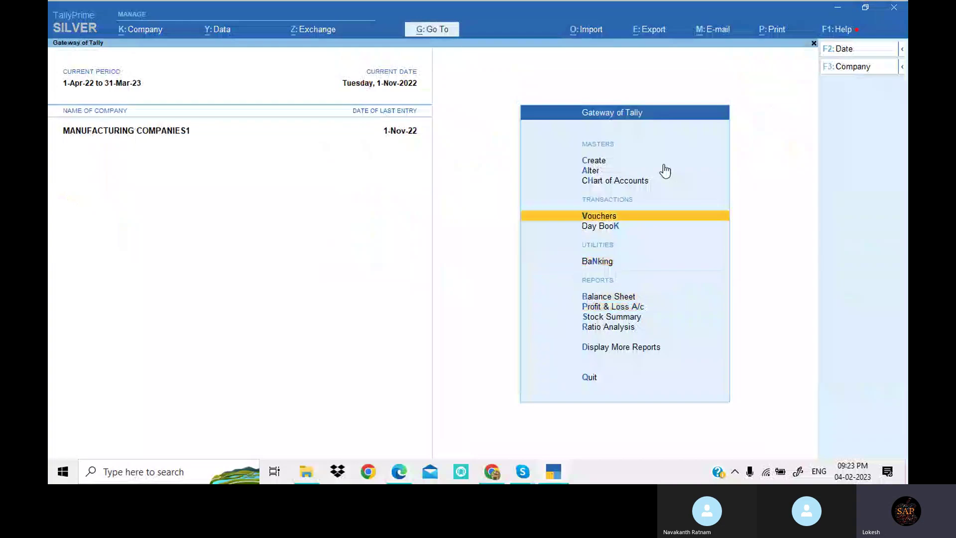
pyautogui.press('Return')
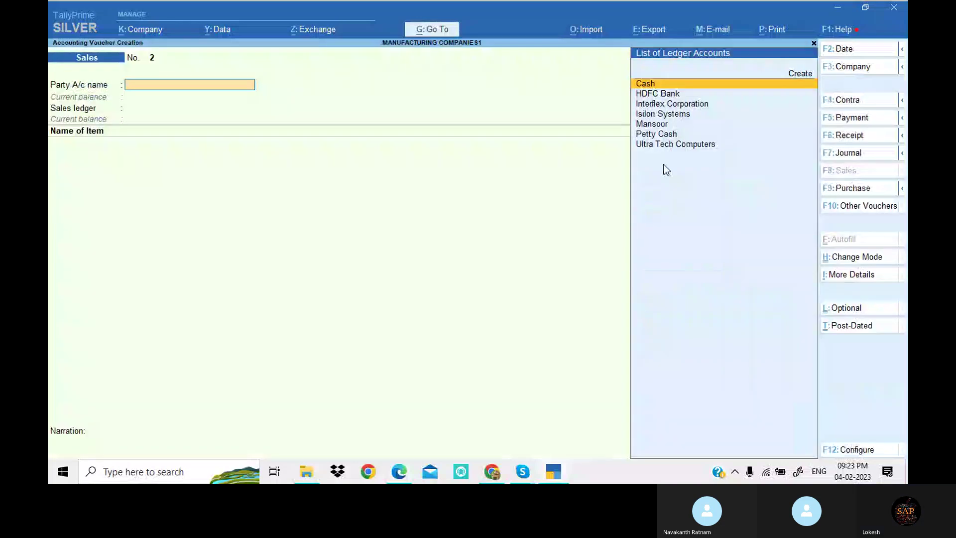
pyautogui.click(869, 209)
pyautogui.press('Down')
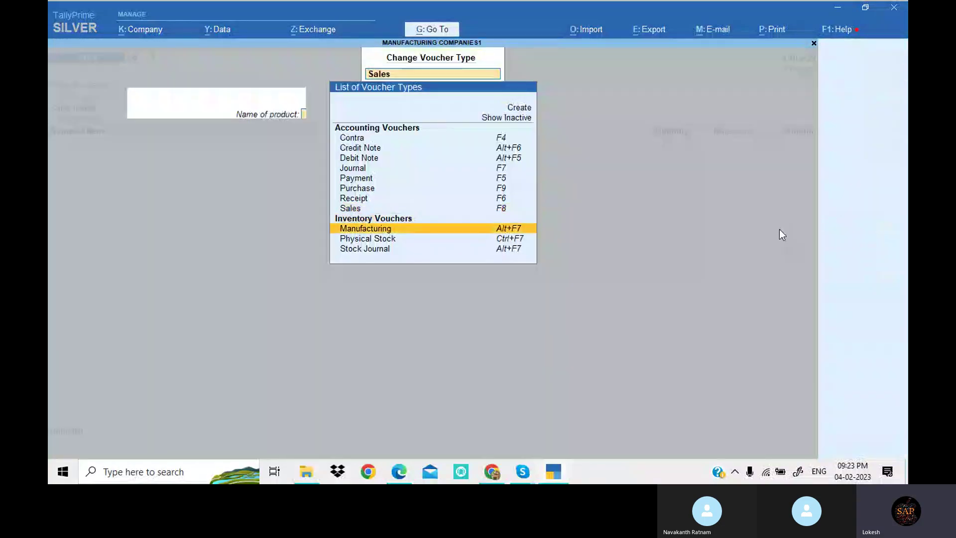
pyautogui.press('Return')
# Choose Computer Athlon as the product, 10 nos from its bill of materials.
pyautogui.write('com')
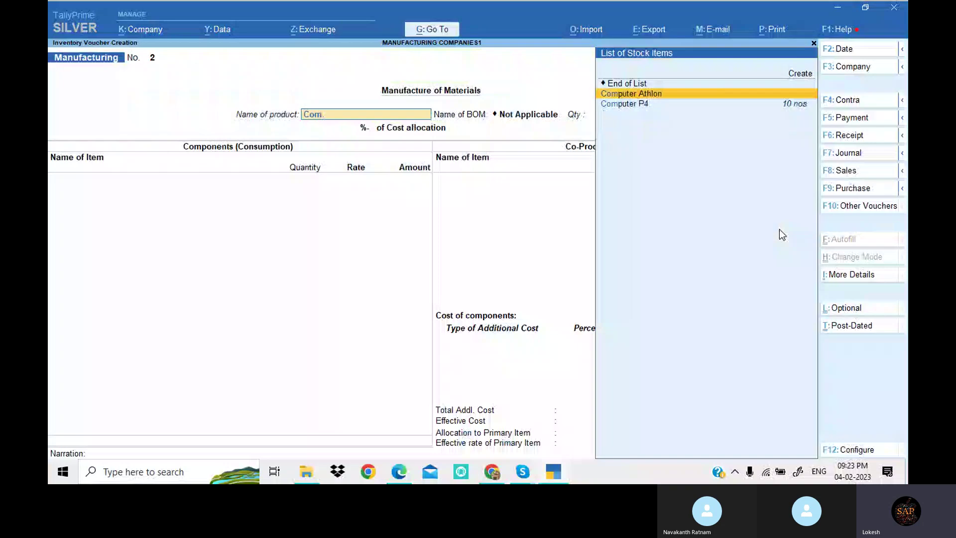
pyautogui.press('Return')
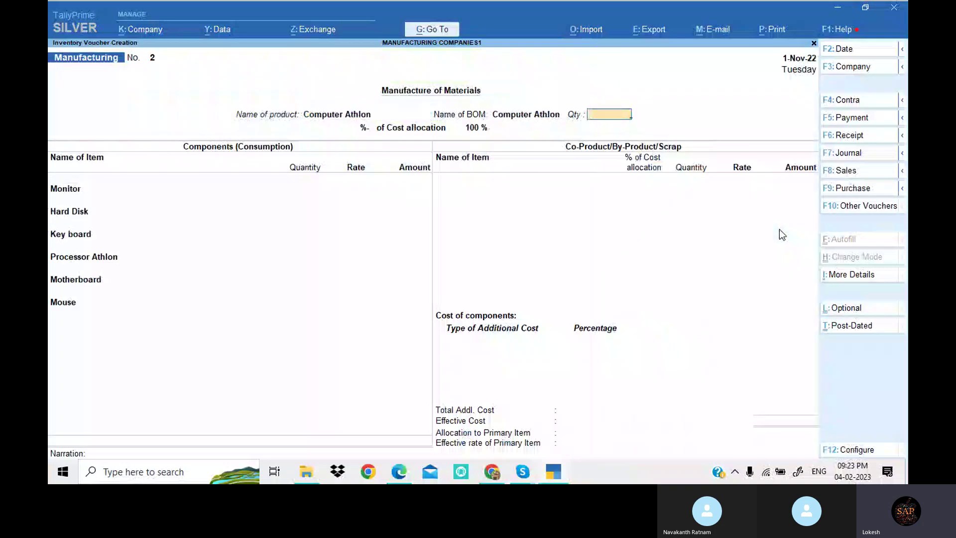
pyautogui.hotkey('alt', 'Tab')
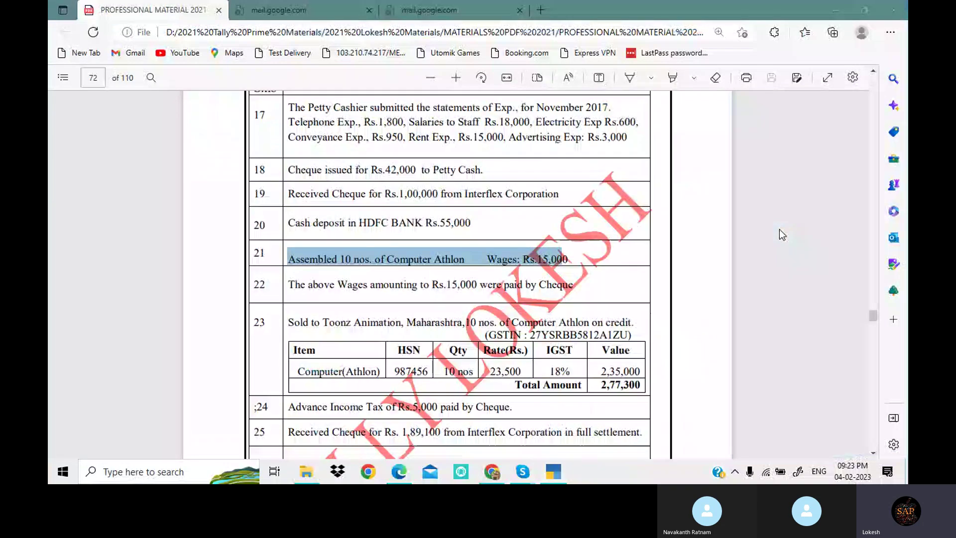
pyautogui.hotkey('alt', 'Tab')
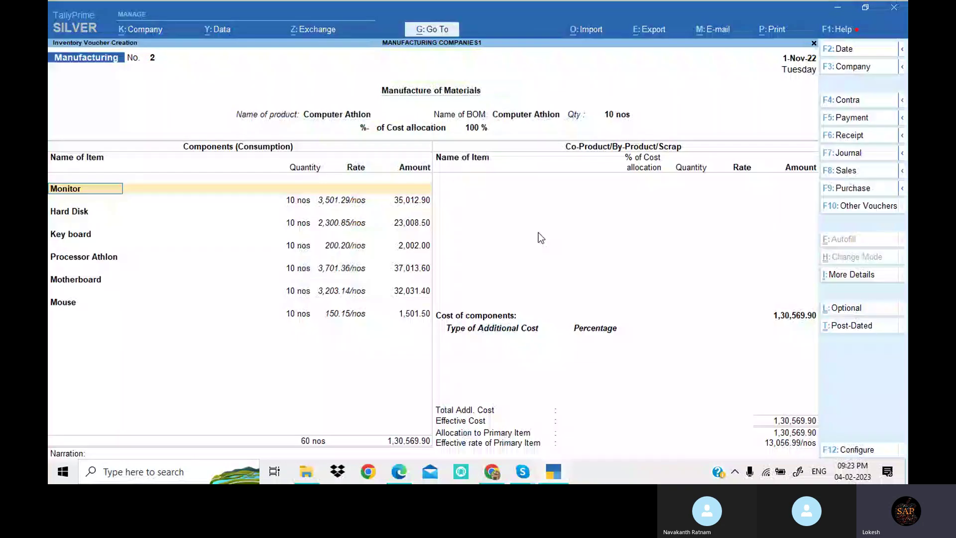
# Add Wages as the additional cost and save Manufacturing voucher No. 2.
pyautogui.click(455, 346)
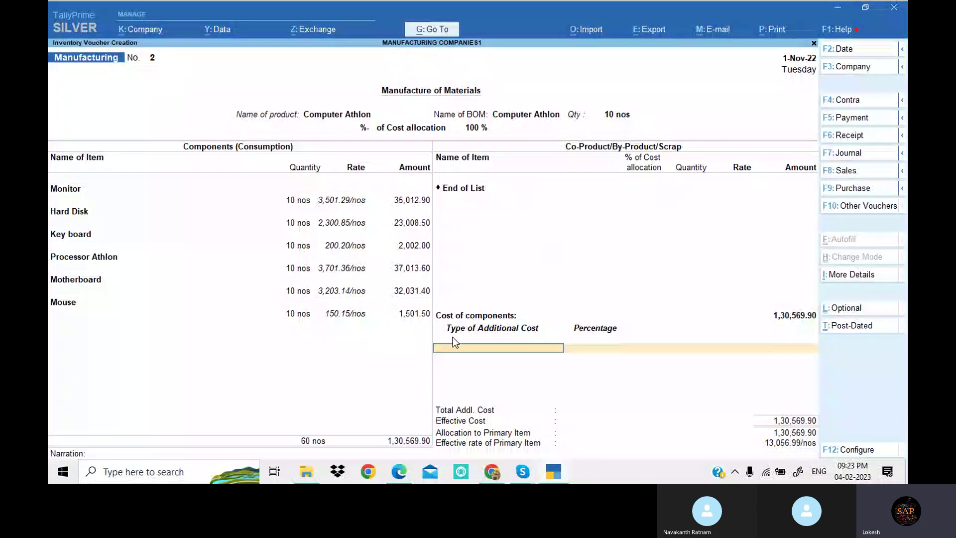
pyautogui.write('Wages')
pyautogui.press('Return')
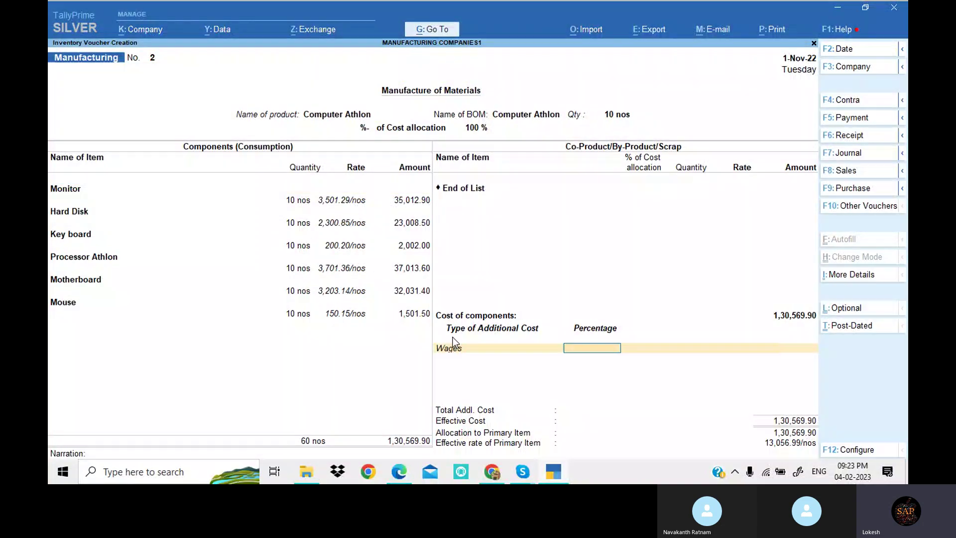
pyautogui.press('Return')
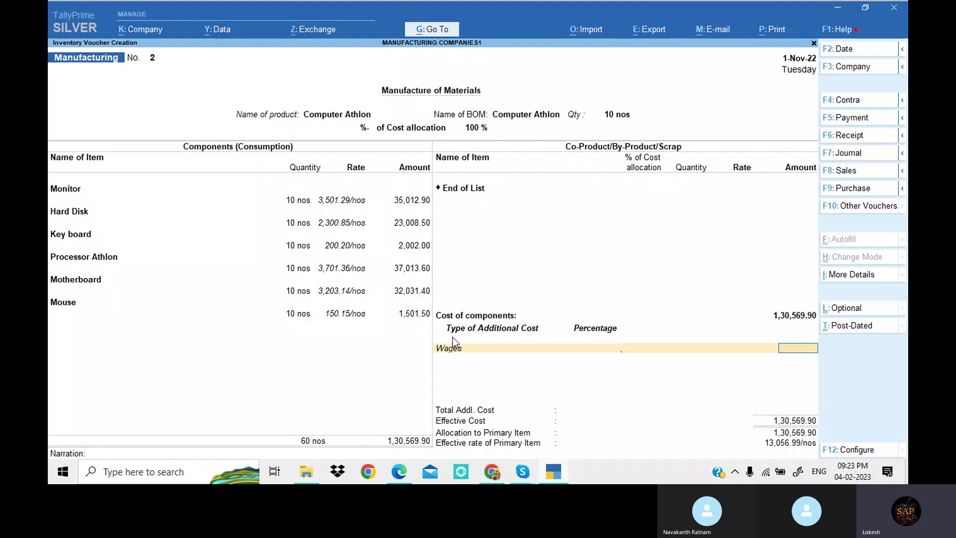
pyautogui.hotkey('alt', 'Tab')
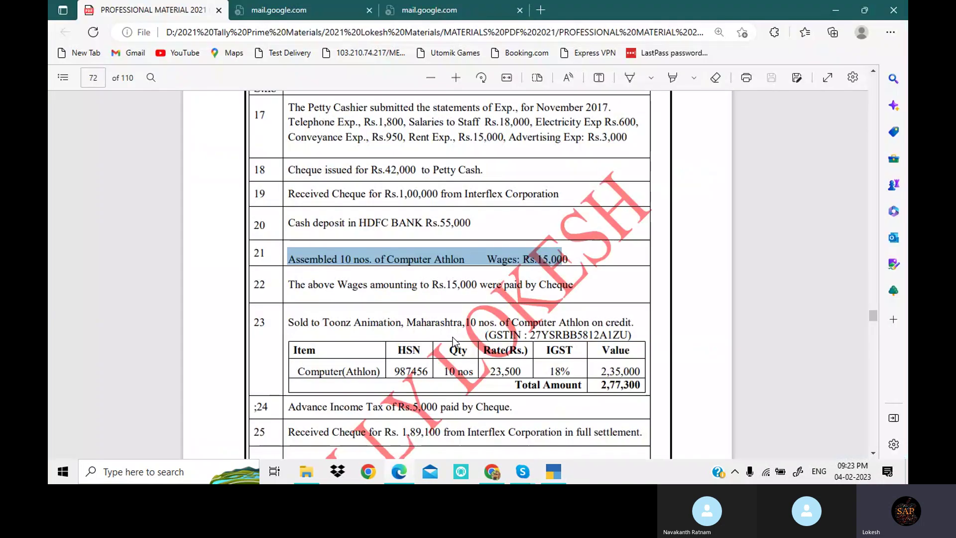
pyautogui.hotkey('alt', 'Tab')
pyautogui.press('Return')
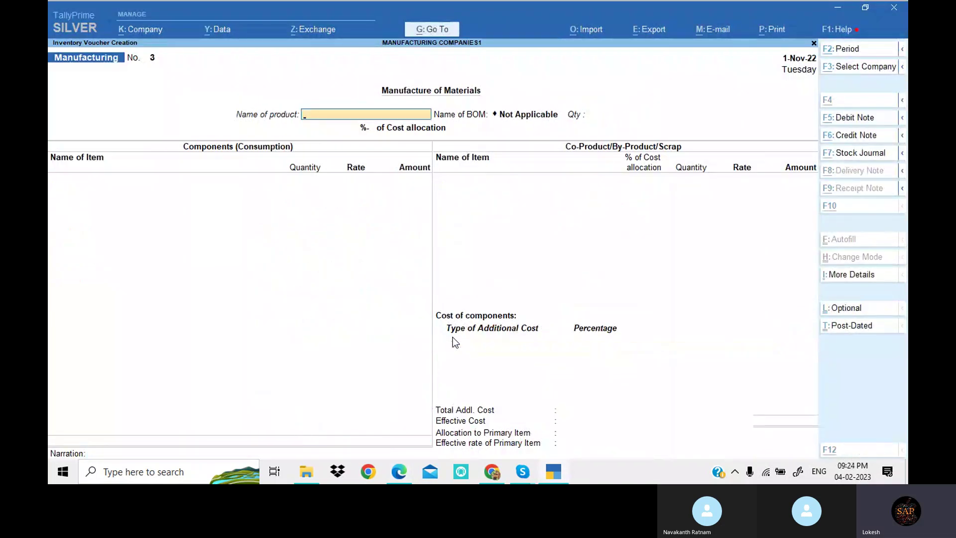
# Note Maharashtra as the buyer's state in the material, then switch to a Sales voucher.
pyautogui.hotkey('alt', 'Tab')
pyautogui.scroll(-3, 483, 268)
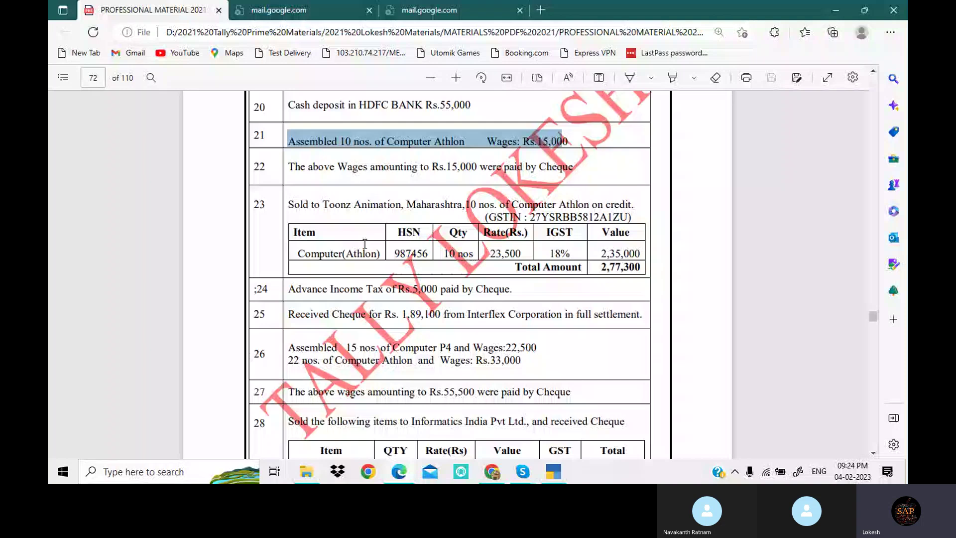
pyautogui.doubleClick(434, 204)
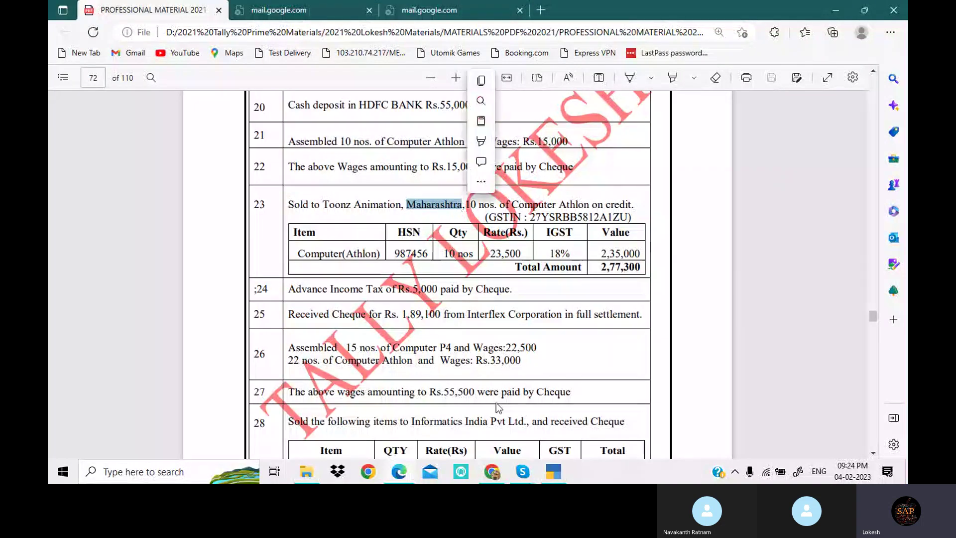
pyautogui.click(555, 472)
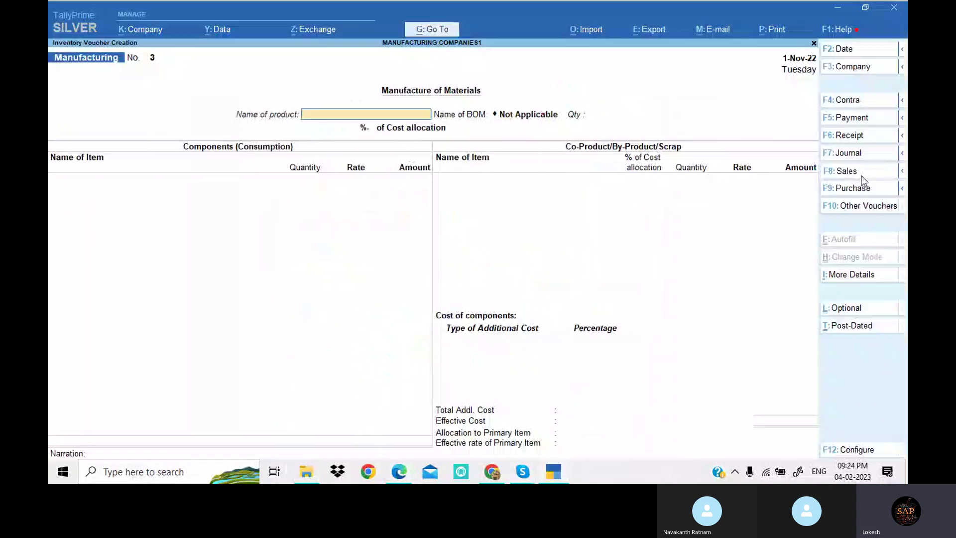
pyautogui.click(863, 174)
# Create a new ledger named 'Toonz Animation'.
pyautogui.hotkey('alt', 'c')
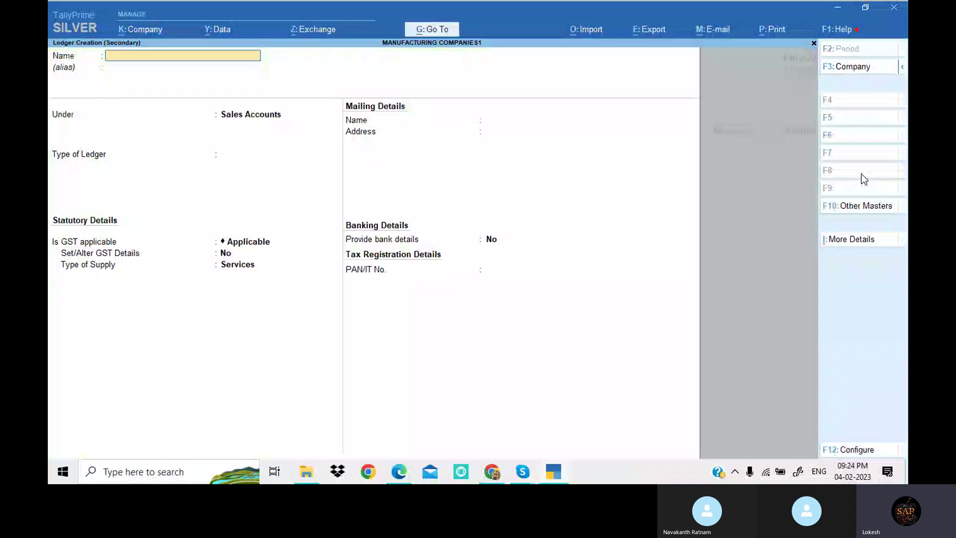
pyautogui.hotkey('alt', 'Tab')
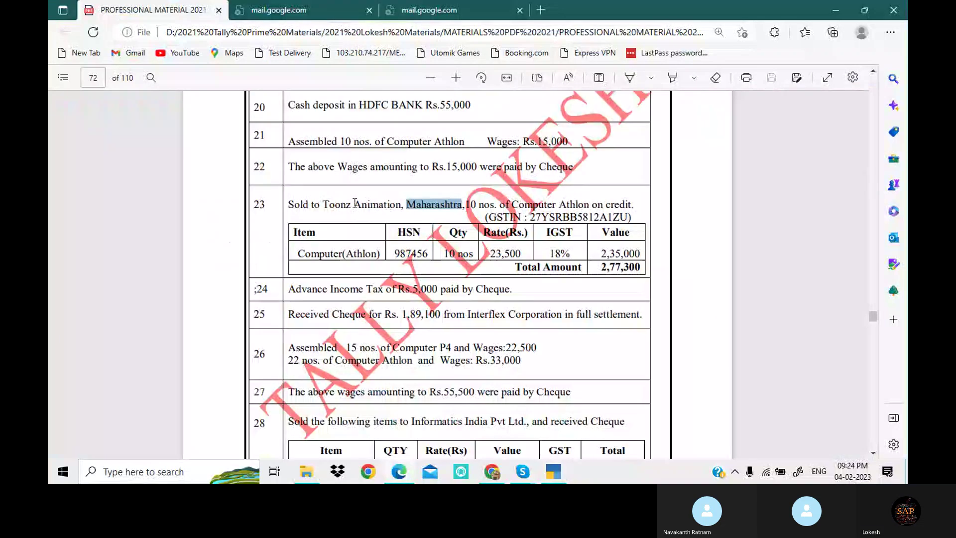
pyautogui.moveTo(323, 204); pyautogui.dragTo(399, 208)
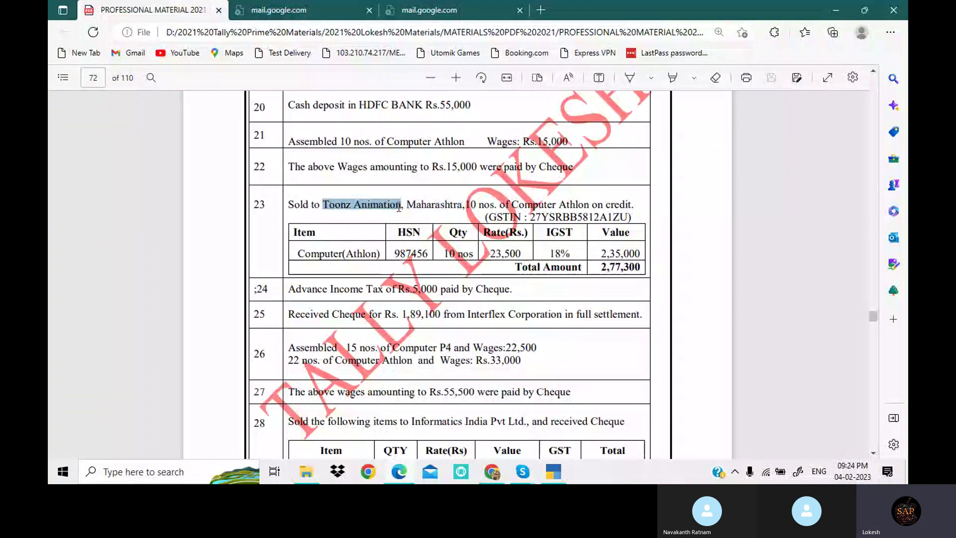
pyautogui.click(556, 470)
pyautogui.write('Toonz Animation')
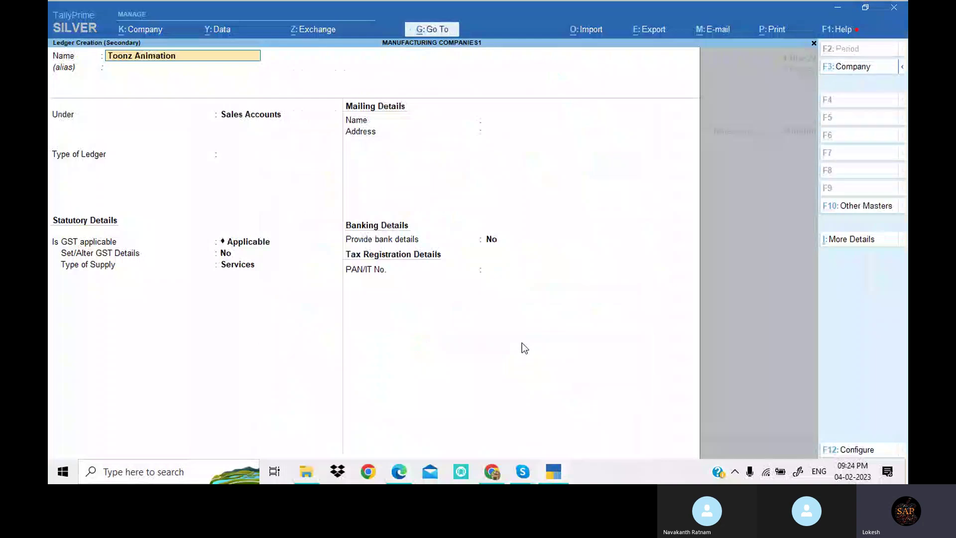
pyautogui.press('Return')
# Place it under Sundry Debtors with Maharashtra as its state.
pyautogui.write('Sun')
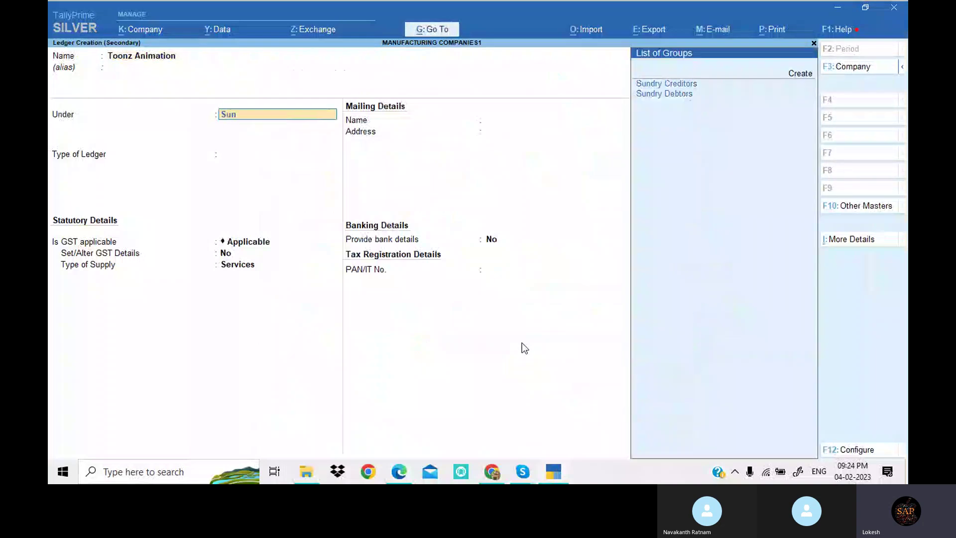
pyautogui.press('Return')
pyautogui.press('Return')
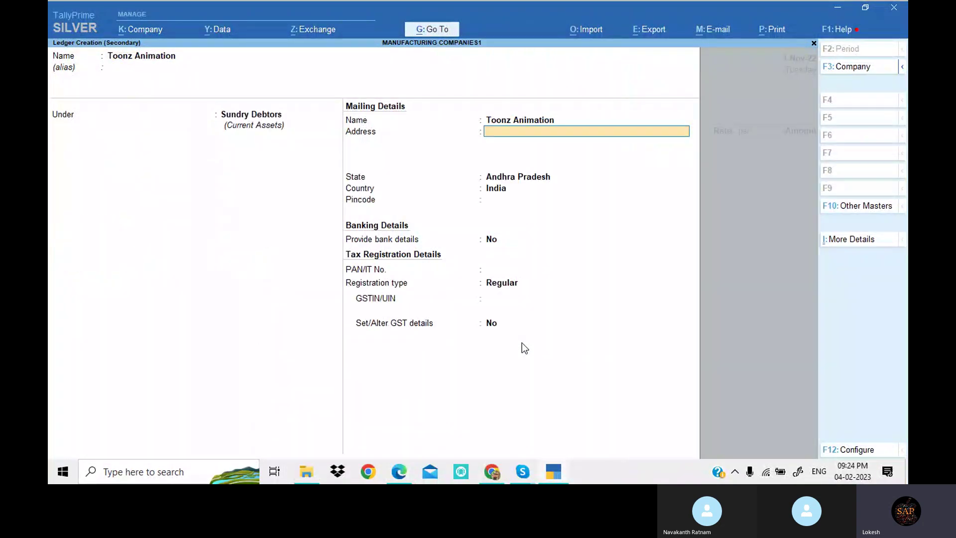
pyautogui.press('Return')
pyautogui.press('Return')
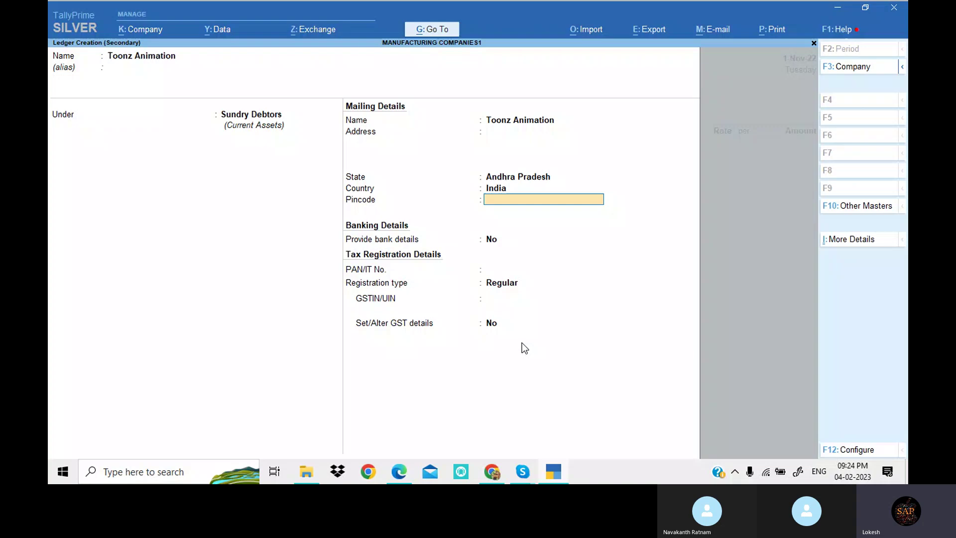
pyautogui.press('BackSpace')
pyautogui.write('Ma')
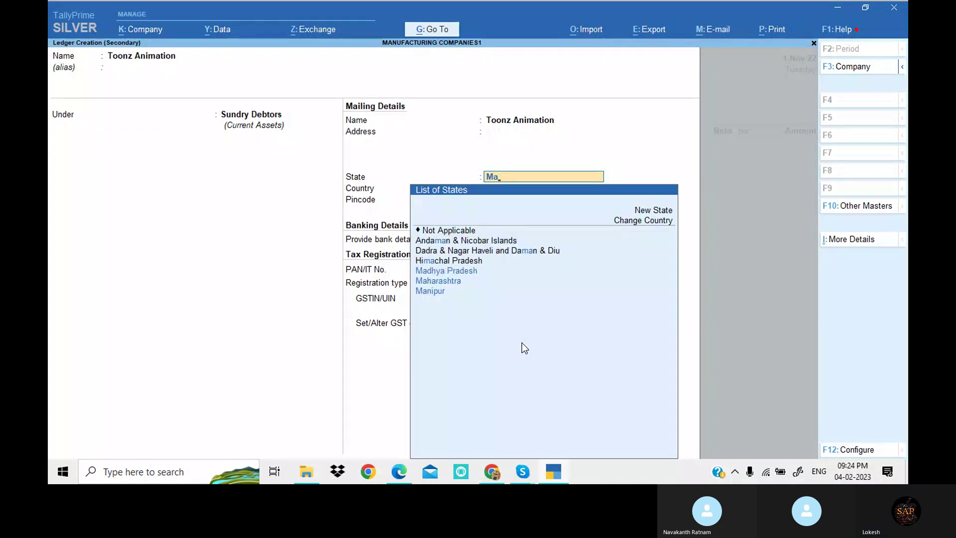
pyautogui.write('h')
pyautogui.press('Return')
pyautogui.press('Return')
pyautogui.press('Return')
pyautogui.press('Return')
pyautogui.press('Return')
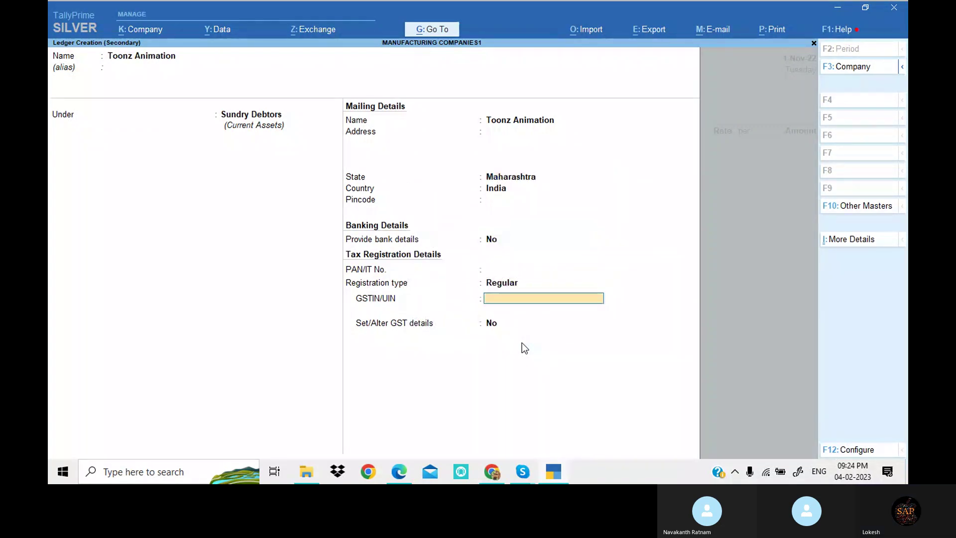
# Paste the party's GSTIN, save the ledger, and accept the party details.
pyautogui.hotkey('alt', 'Tab')
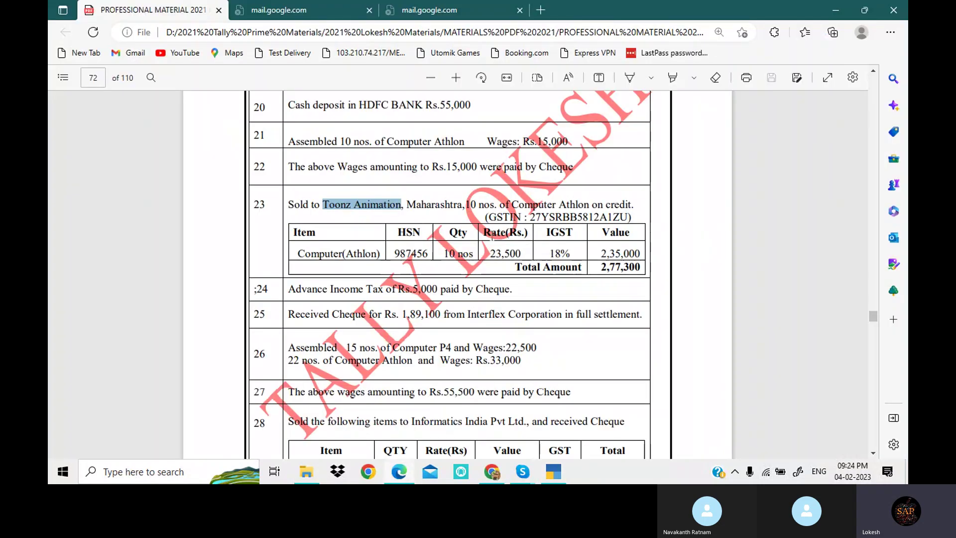
pyautogui.doubleClick(622, 217)
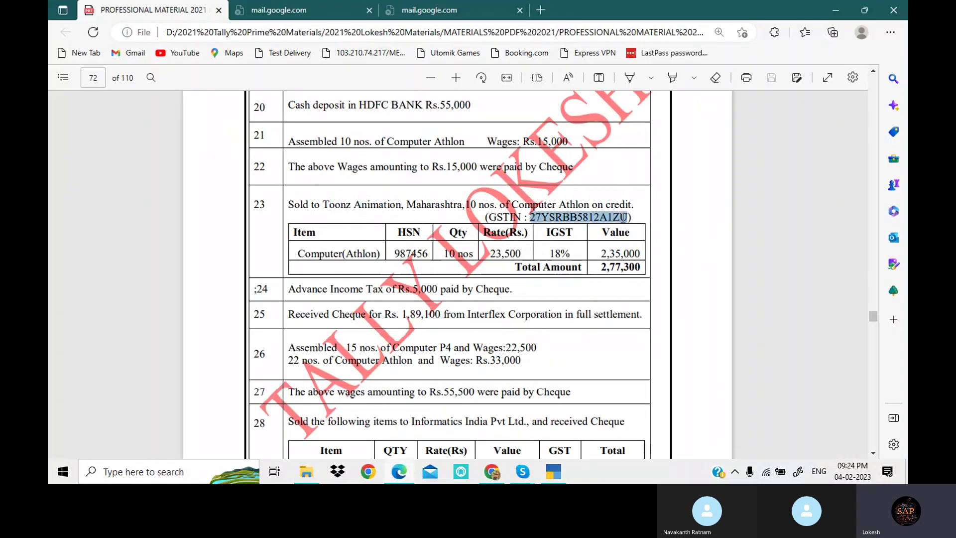
pyautogui.click(554, 473)
pyautogui.write('27YSRBB5812A1ZU')
pyautogui.press('Return')
pyautogui.press('Return')
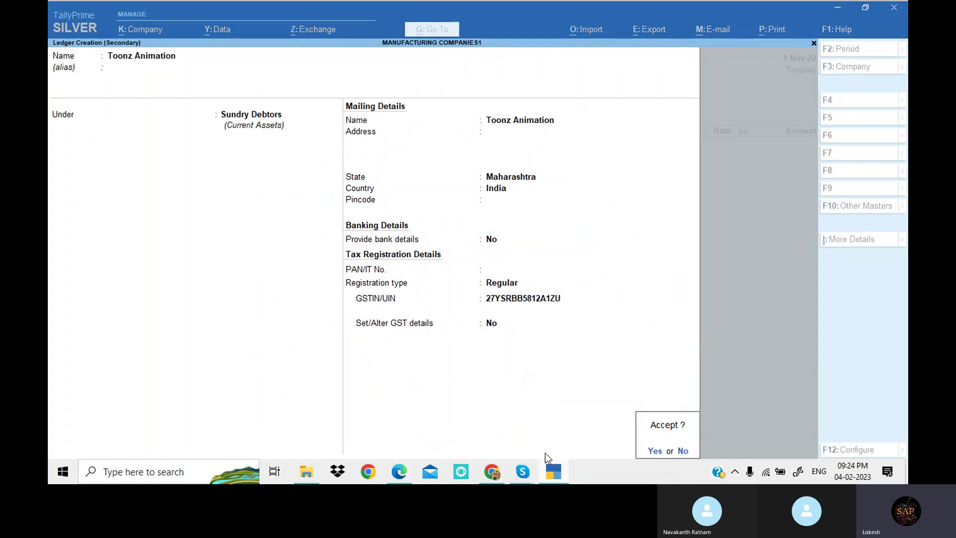
pyautogui.press('Return')
pyautogui.press('Return')
pyautogui.press('Return')
pyautogui.press('Return')
pyautogui.press('Return')
pyautogui.press('Return')
pyautogui.press('Return')
pyautogui.press('Return')
pyautogui.press('Return')
pyautogui.press('Return')
pyautogui.press('Return')
pyautogui.press('Return')
pyautogui.press('Return')
pyautogui.press('Return')
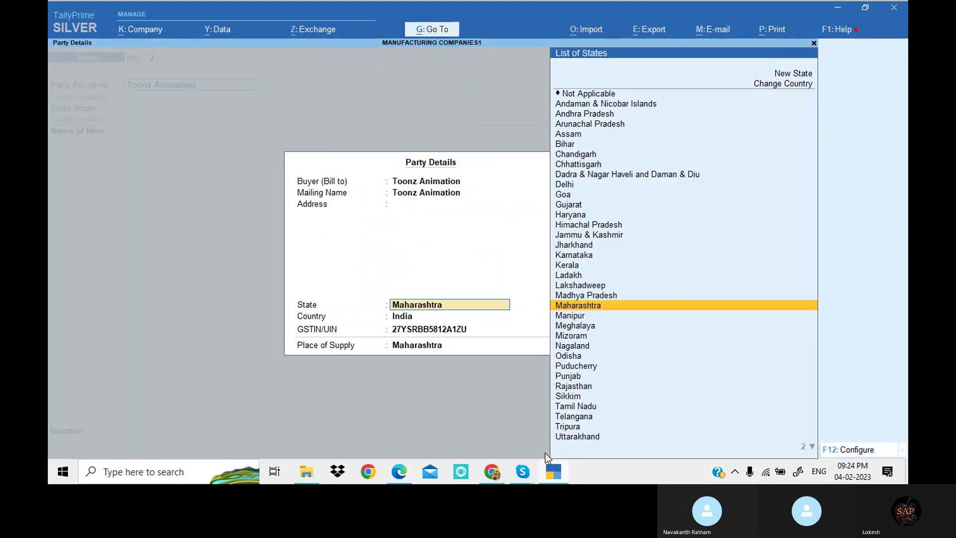
pyautogui.press('Return')
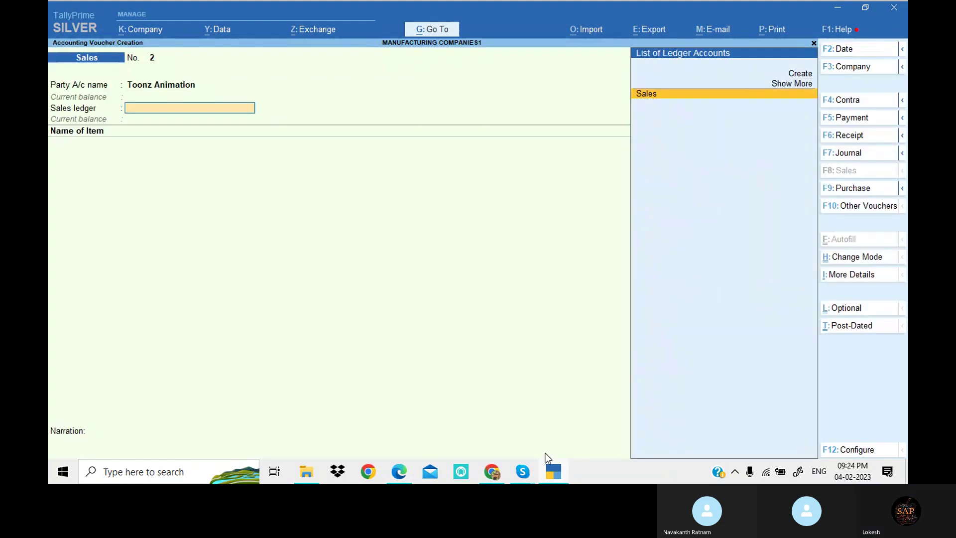
# Create a 'Sales IGST' ledger under Sales Accounts with Goods as the type of supply.
pyautogui.hotkey('alt', 'c')
pyautogui.write('Sales')
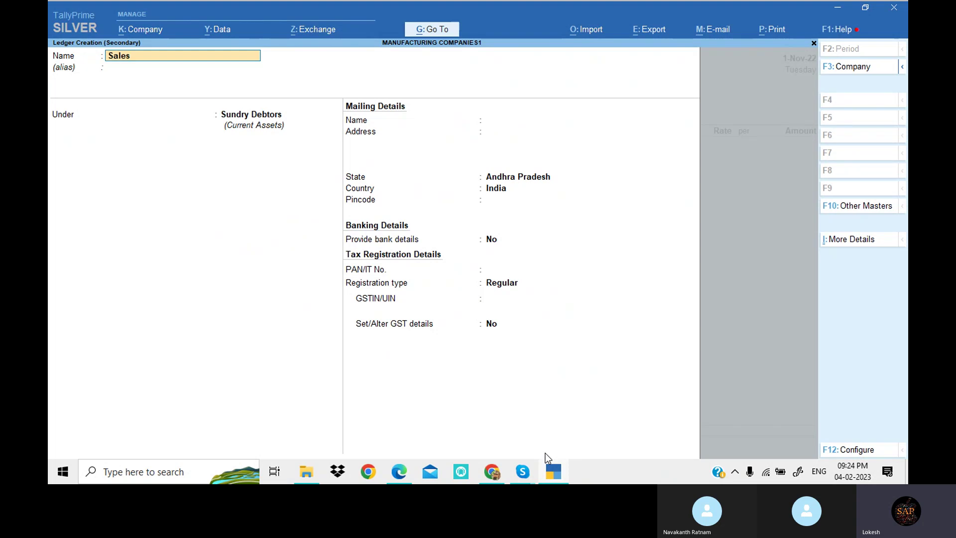
pyautogui.write(' IGST')
pyautogui.press('Return')
pyautogui.press('Return')
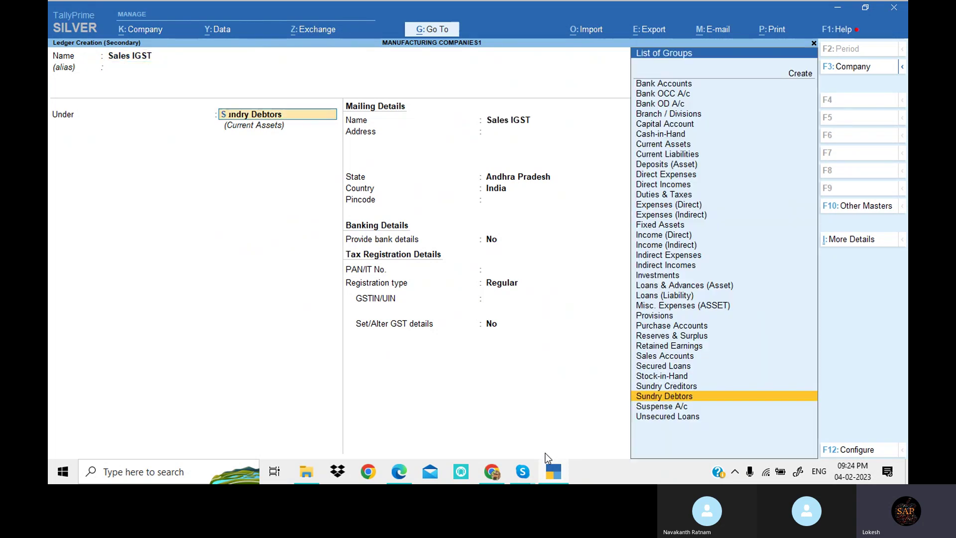
pyautogui.write('sales')
pyautogui.press('Return')
pyautogui.press('Return')
pyautogui.press('Return')
pyautogui.press('Return')
pyautogui.press('Up')
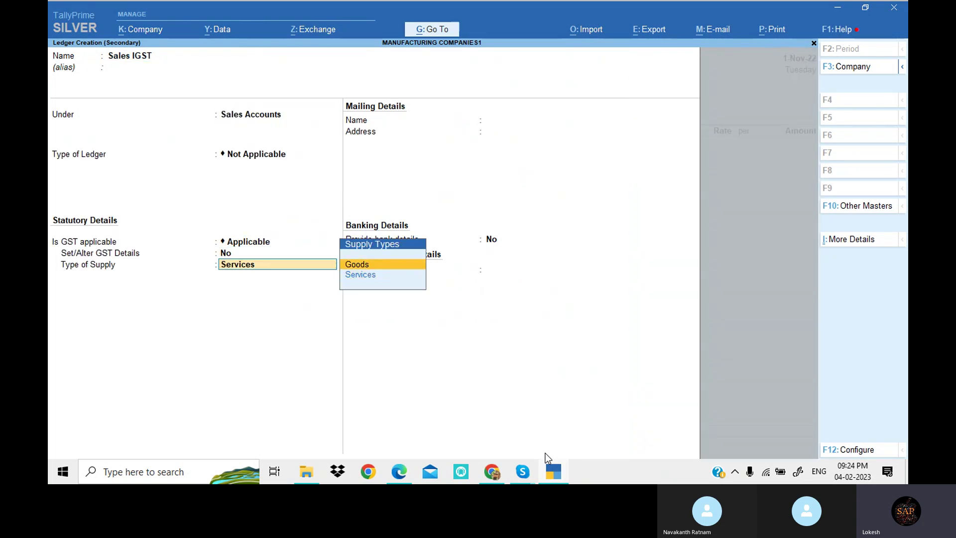
pyautogui.press('Return')
pyautogui.press('Return')
pyautogui.press('Return')
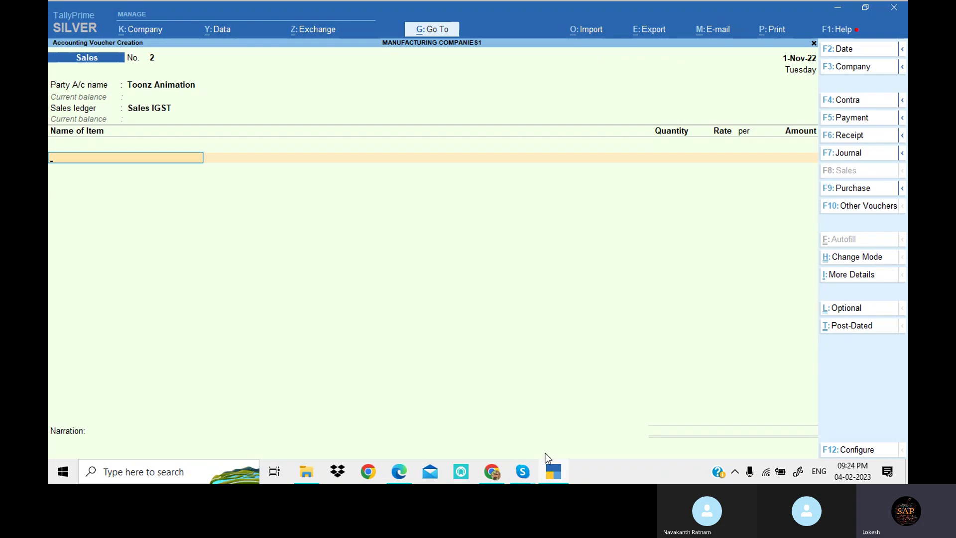
# Bill 10 nos of Computer Athlon at a rate of 23,500, totalling 2,35,000.
pyautogui.hotkey('alt', 'Tab')
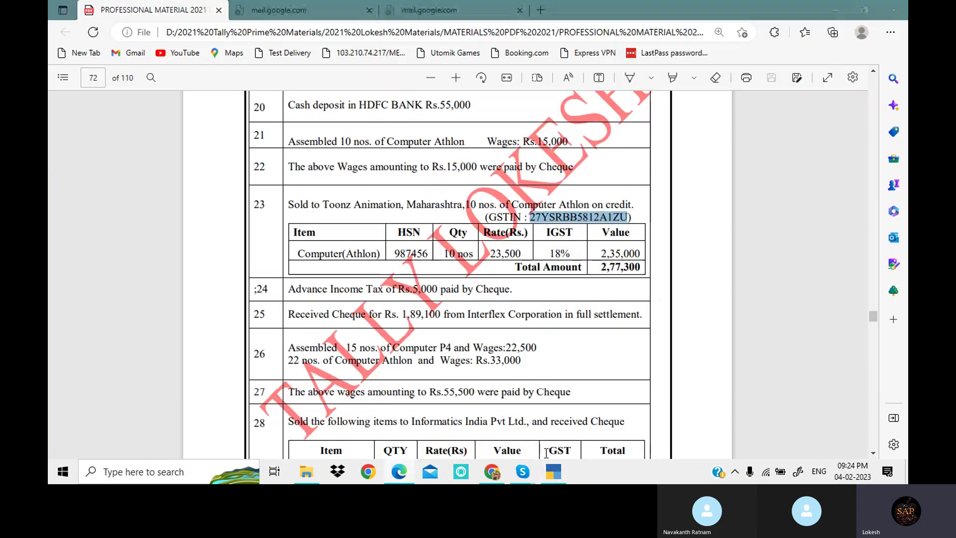
pyautogui.hotkey('alt', 'Tab')
pyautogui.press('Down')
pyautogui.press('Return')
pyautogui.hotkey('alt', 'Tab')
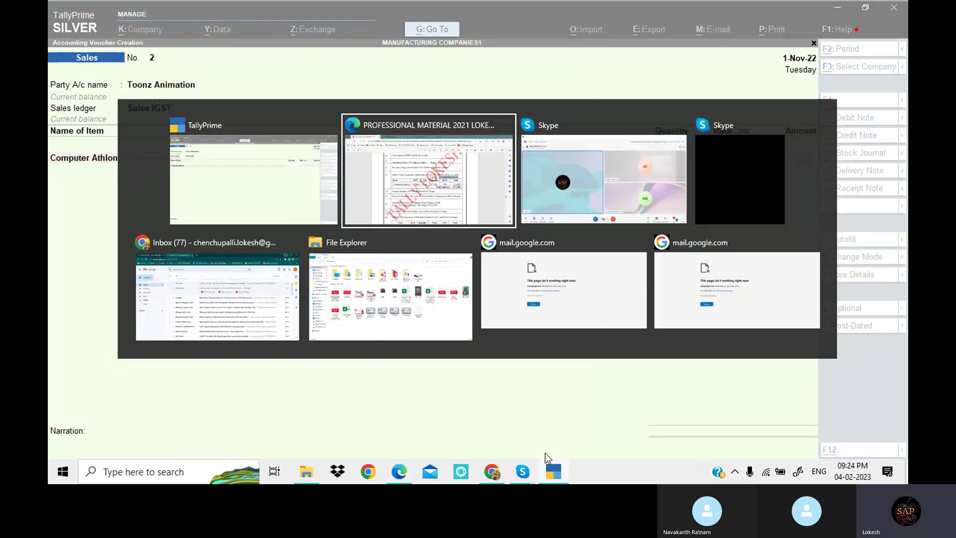
pyautogui.hotkey('alt', 'Tab')
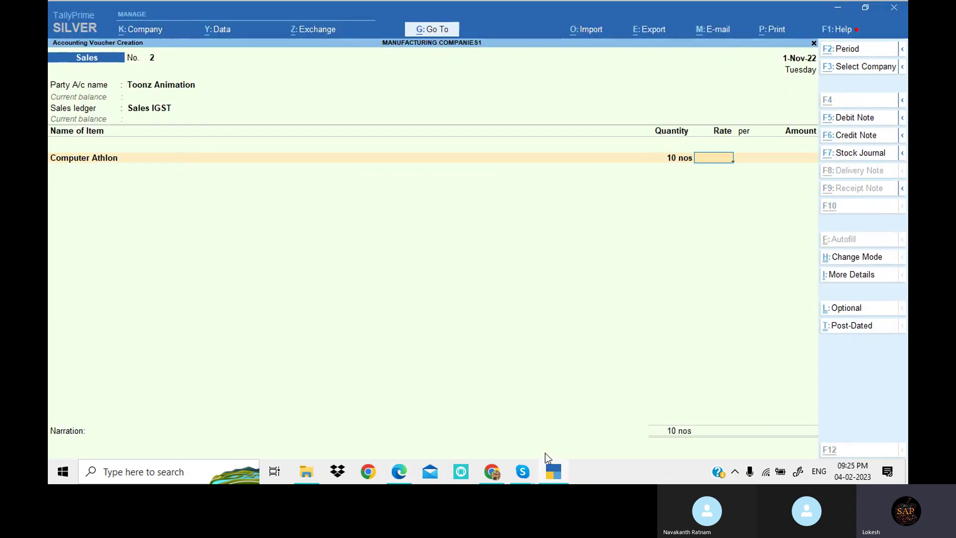
pyautogui.hotkey('alt', 'Tab')
pyautogui.hotkey('alt', 'Tab')
pyautogui.write('23500')
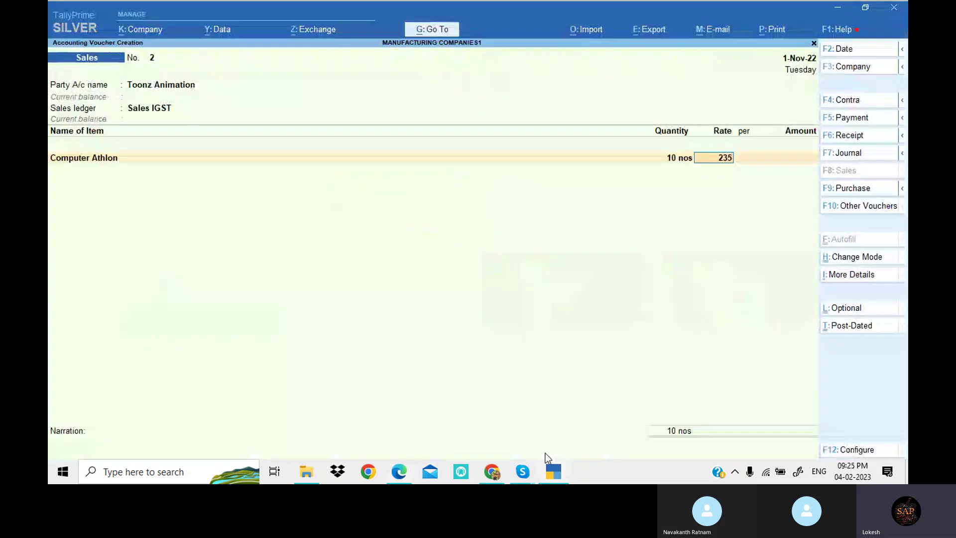
pyautogui.press('Return')
pyautogui.press('Return')
pyautogui.press('Return')
pyautogui.press('Return')
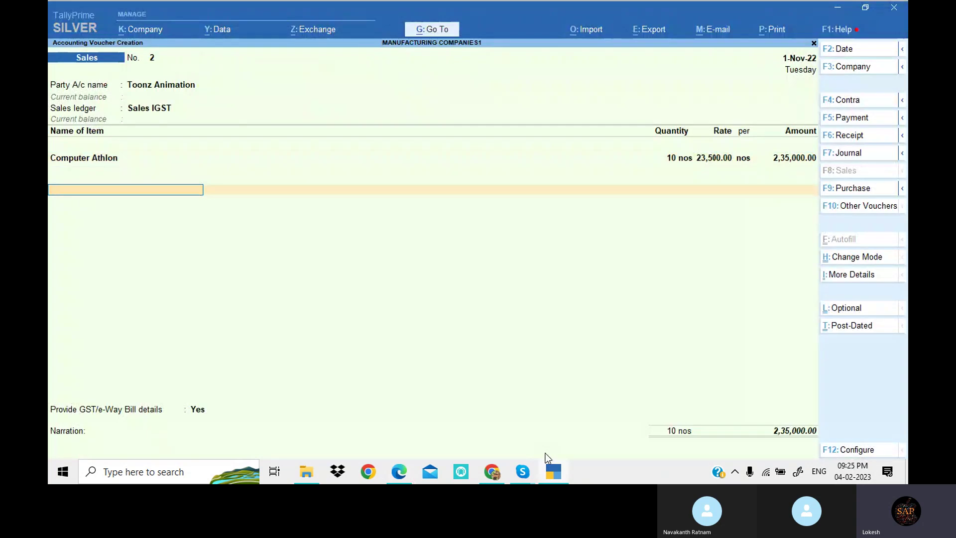
# Create an 'IGST' ledger under Duties & Taxes with GST duty type and Integrated Tax.
pyautogui.write('IG')
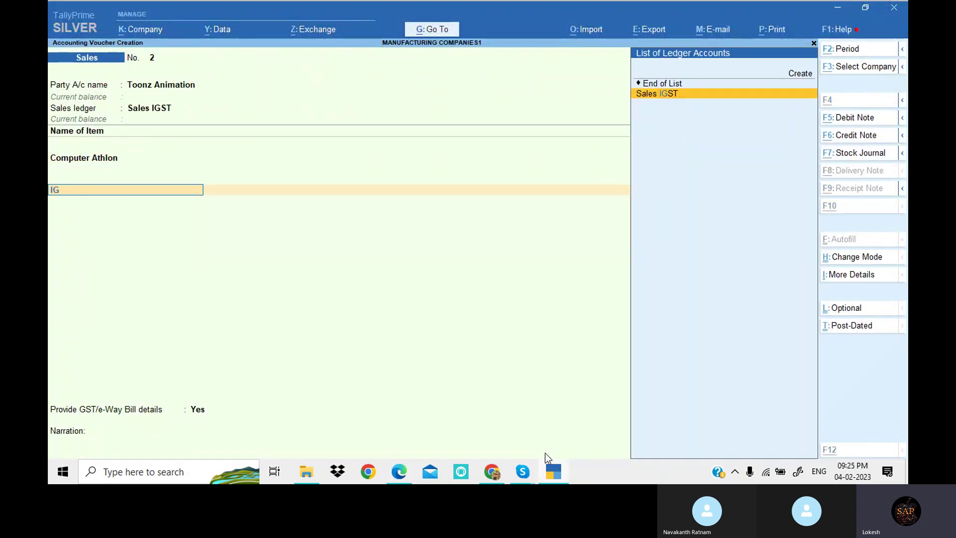
pyautogui.hotkey('alt', 'c')
pyautogui.write('IGST')
pyautogui.press('Return')
pyautogui.press('Return')
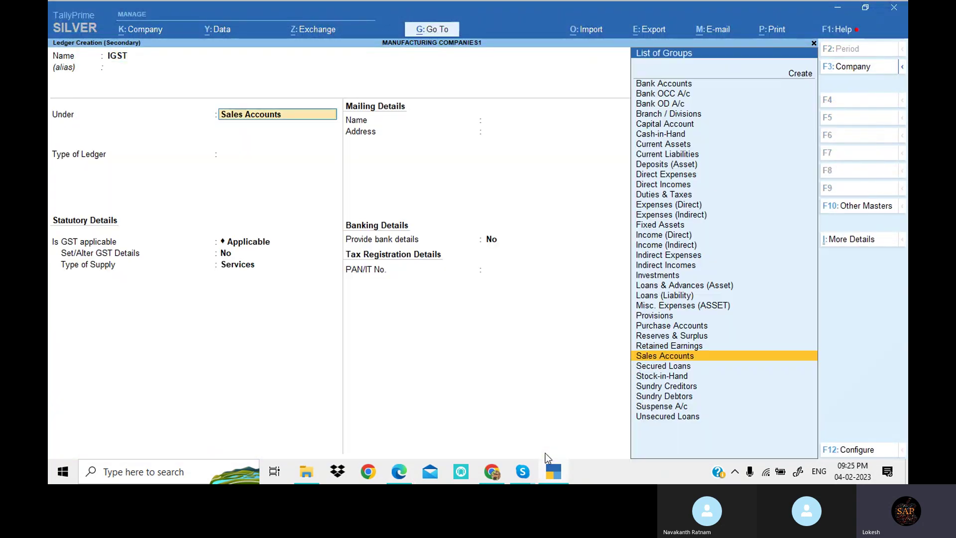
pyautogui.write('du')
pyautogui.press('Return')
pyautogui.press('Up')
pyautogui.press('Return')
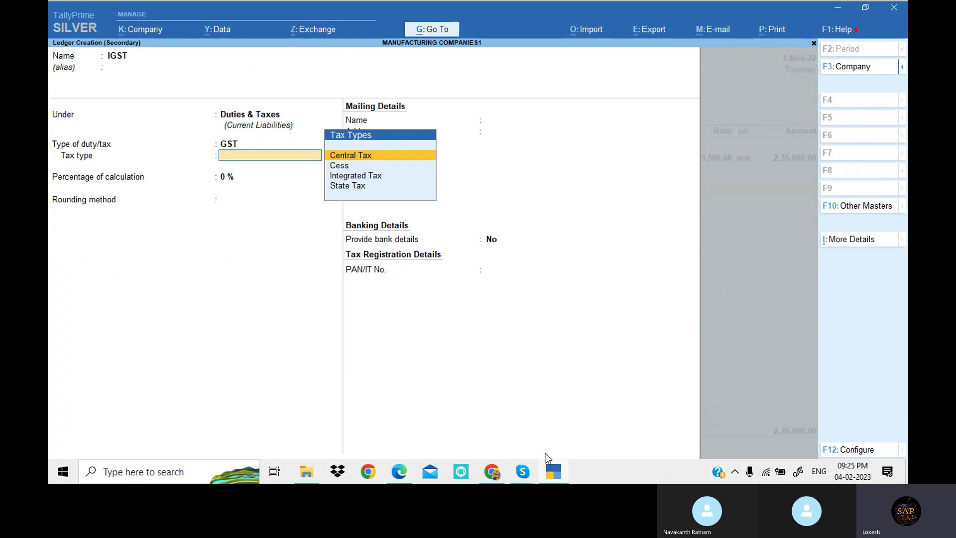
pyautogui.press('Down')
pyautogui.press('Down')
pyautogui.press('Return')
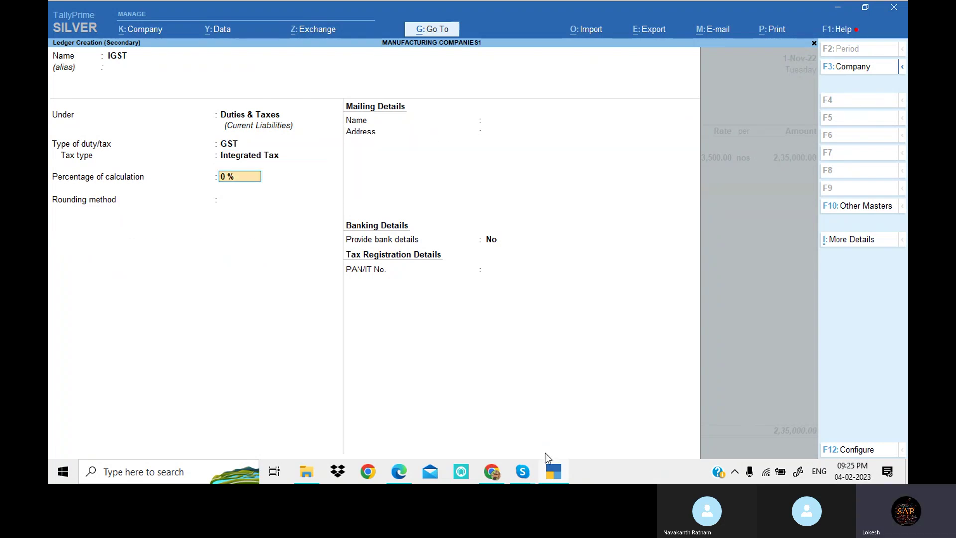
pyautogui.hotkey('ctrl', 'a')
# Add the 42,300 IGST line, skip e-Way Bill details and save the 2,77,300 voucher.
pyautogui.press('Return')
pyautogui.press('Return')
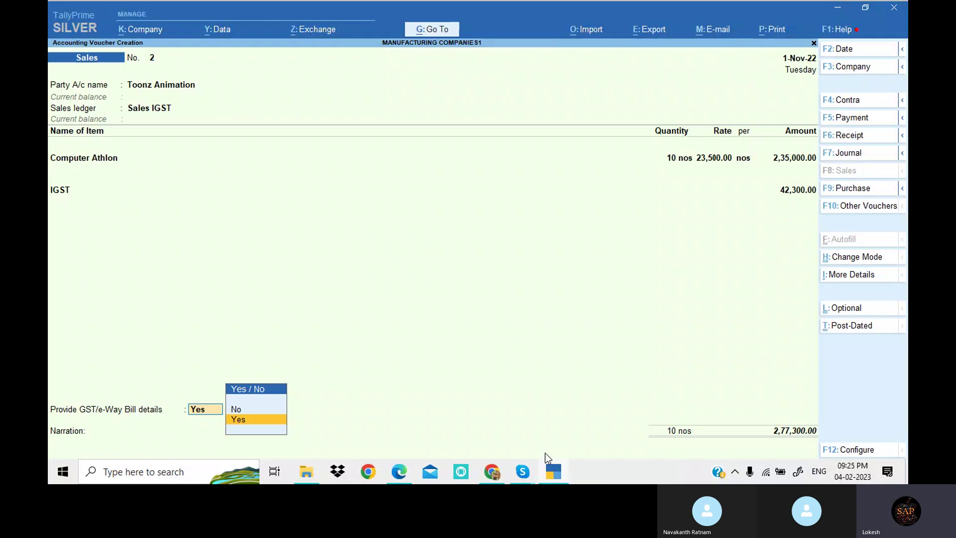
pyautogui.press('n')
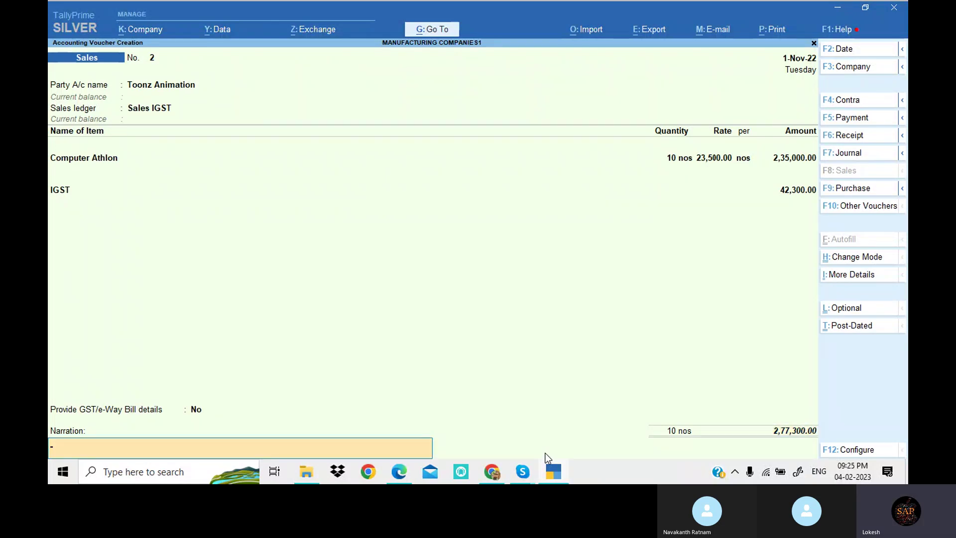
pyautogui.press('Return')
pyautogui.press('y')
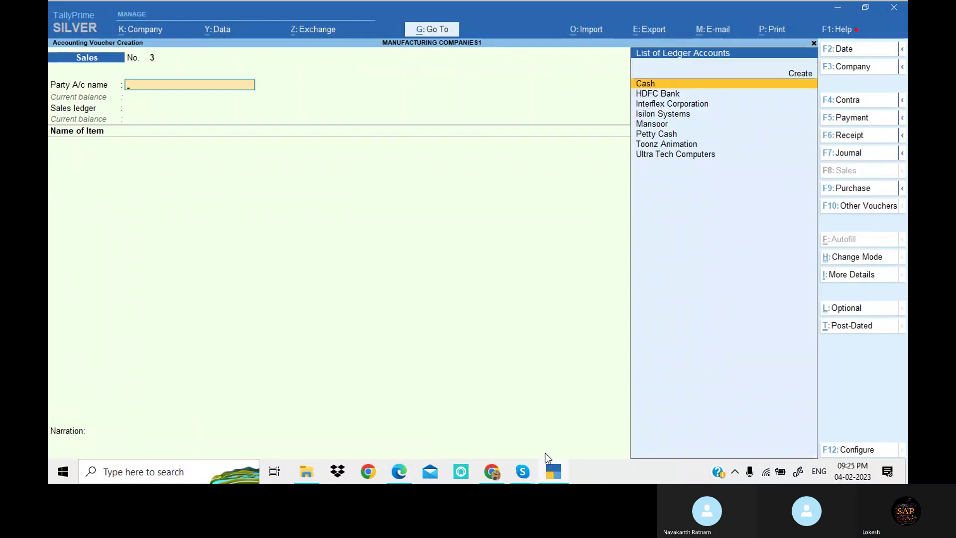
pyautogui.hotkey('alt', 'Tab')
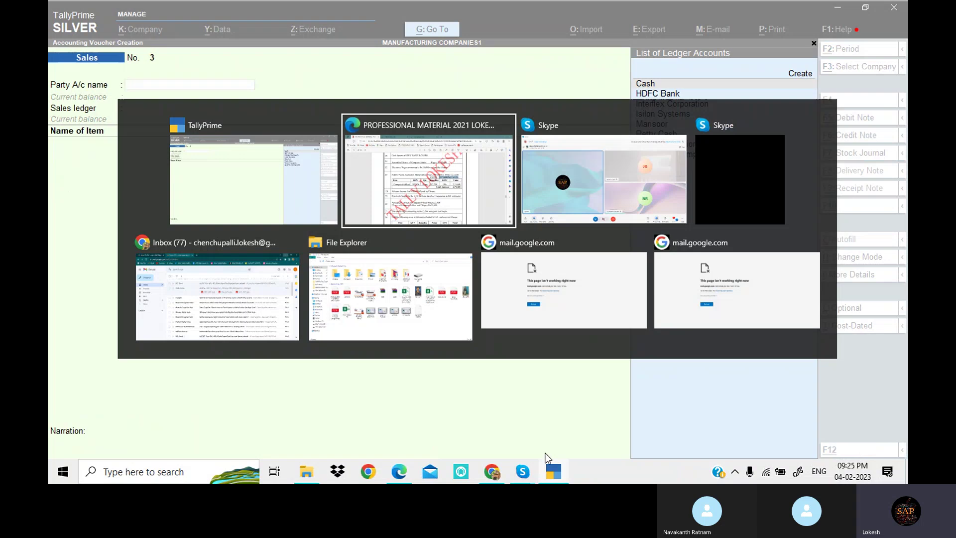
# Scroll the course PDF down to transaction 31 on page 73.
pyautogui.hotkey('alt', 'Tab')
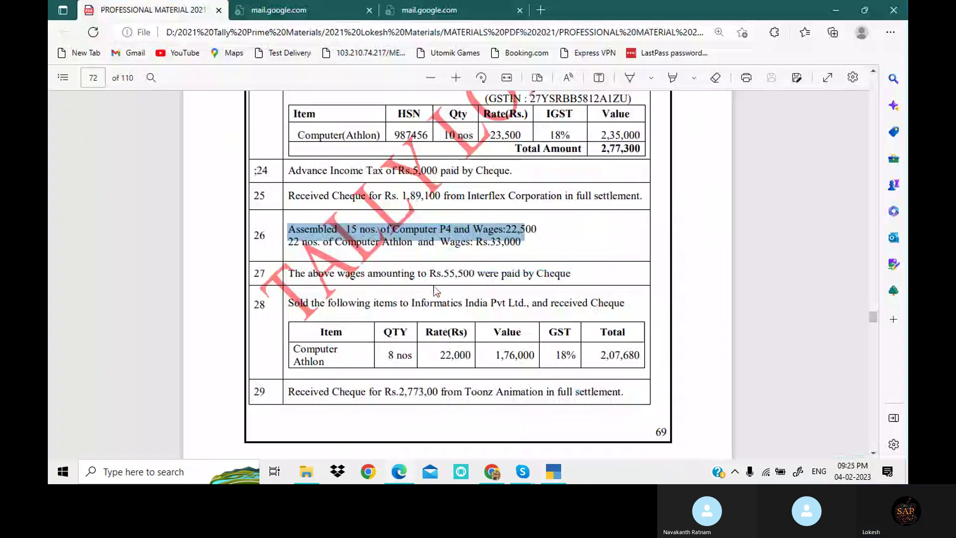
pyautogui.scroll(-4, 449, 276)
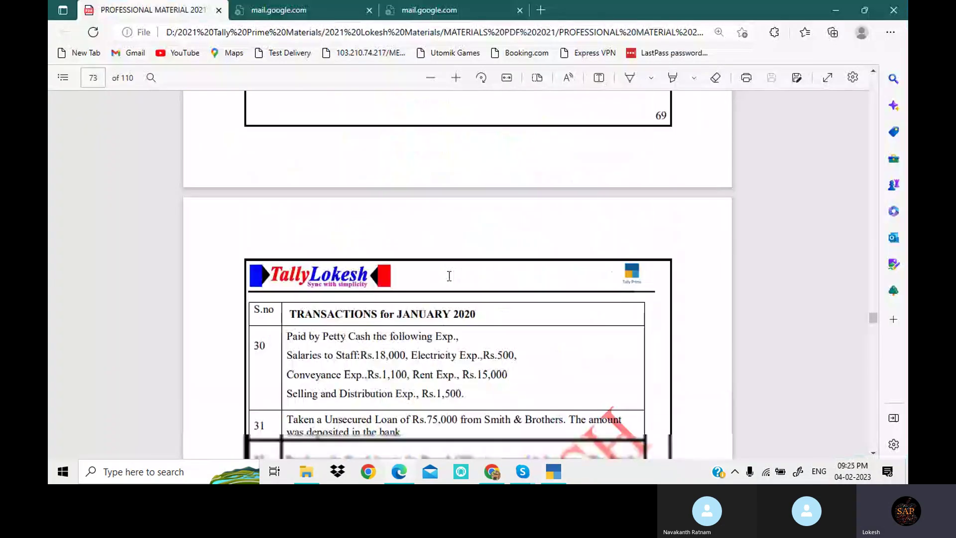
pyautogui.scroll(-3, 449, 276)
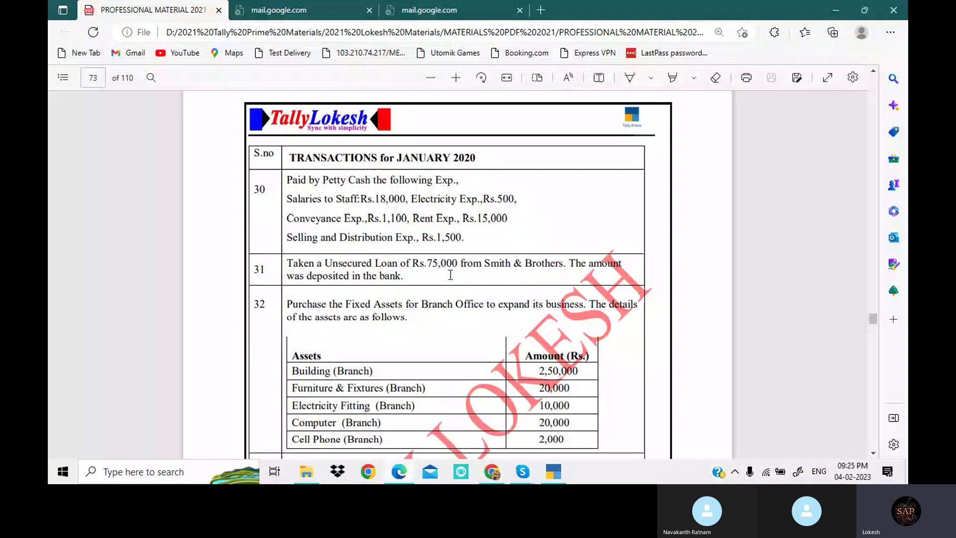
pyautogui.scroll(-1, 450, 275)
# Select the lender name 'Smith & Brothers' and start a Receipt voucher in TallyPrime.
pyautogui.moveTo(485, 206); pyautogui.dragTo(562, 207)
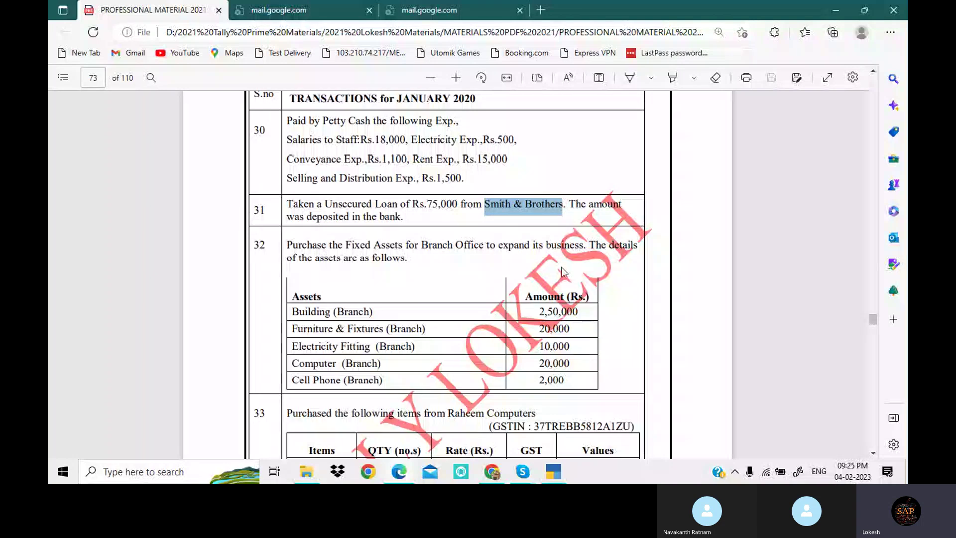
pyautogui.click(553, 481)
pyautogui.click(856, 141)
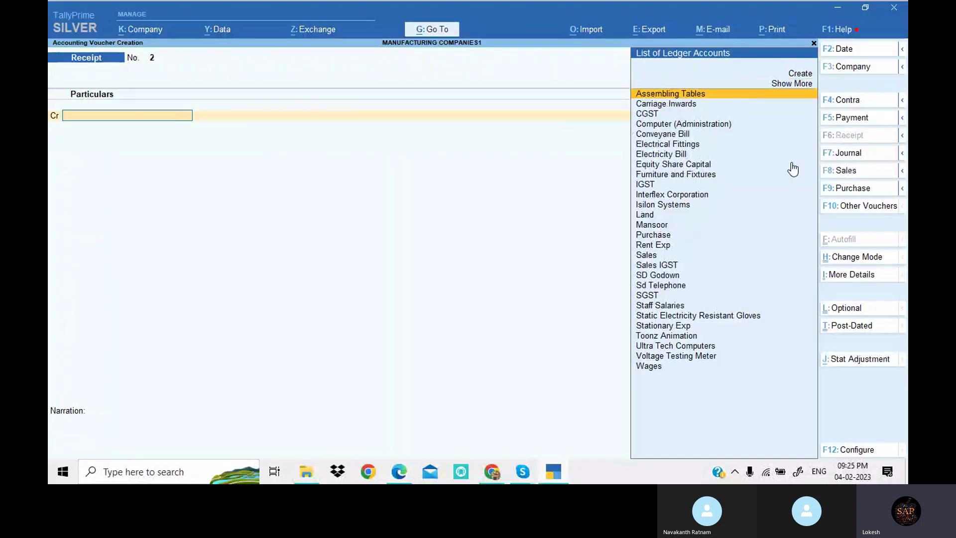
# Create a 'Smith & Brothers' ledger under Loans (Liability) from within the voucher.
pyautogui.hotkey('alt', 'c')
pyautogui.hotkey('ctrl', 'alt', 'v')
pyautogui.press('Return')
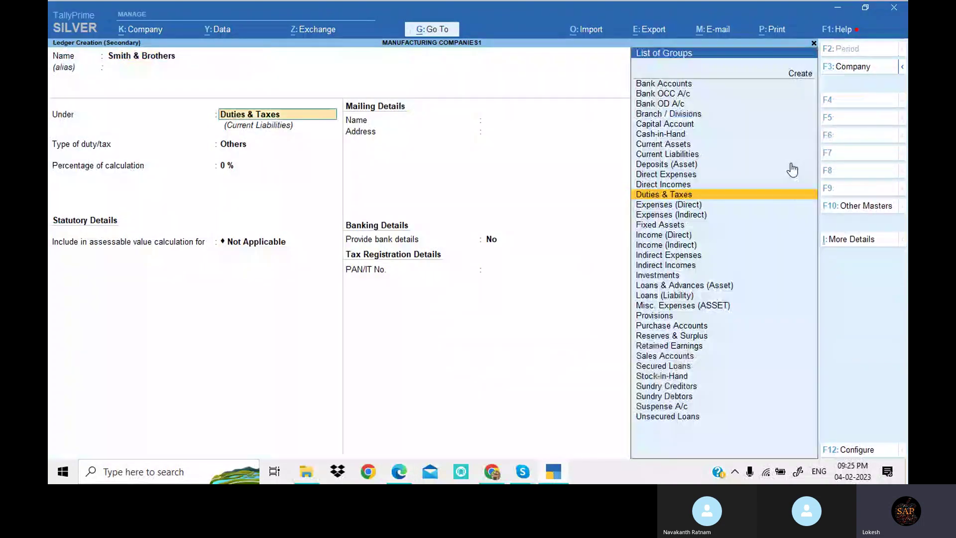
pyautogui.write('lo')
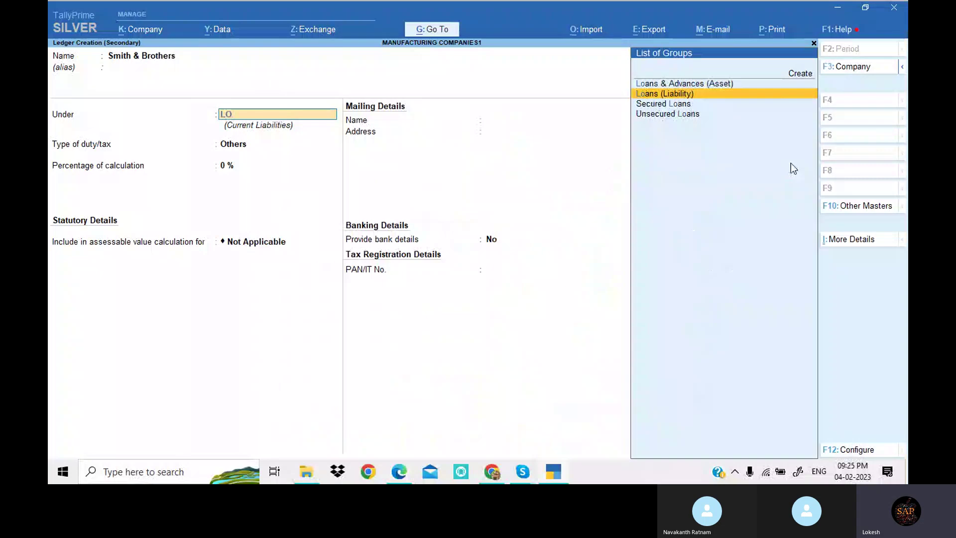
pyautogui.press('Return')
pyautogui.press('Return')
pyautogui.press('Return')
pyautogui.press('Return')
pyautogui.press('Return')
pyautogui.press('Return')
pyautogui.press('Return')
pyautogui.press('Return')
pyautogui.press('Return')
pyautogui.press('Return')
pyautogui.press('Return')
pyautogui.press('Return')
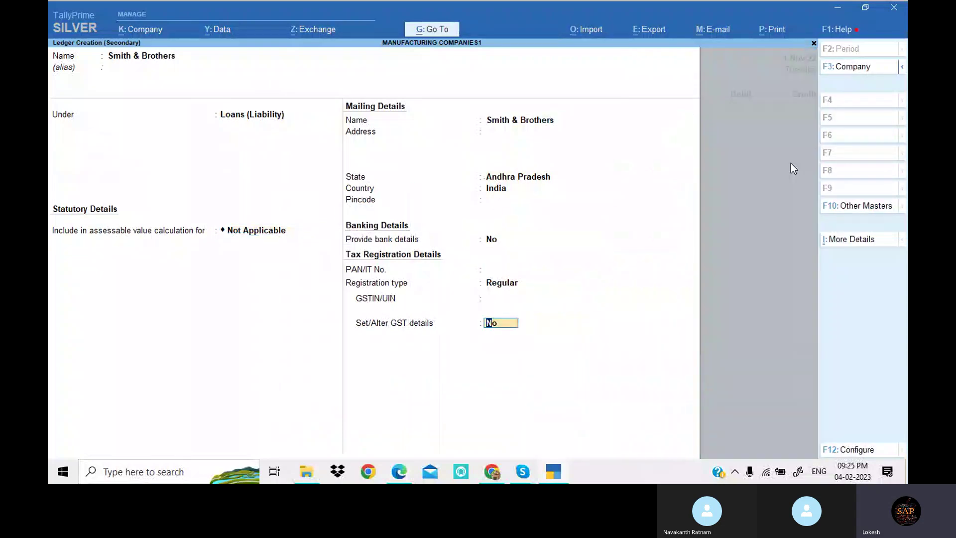
pyautogui.press('Return')
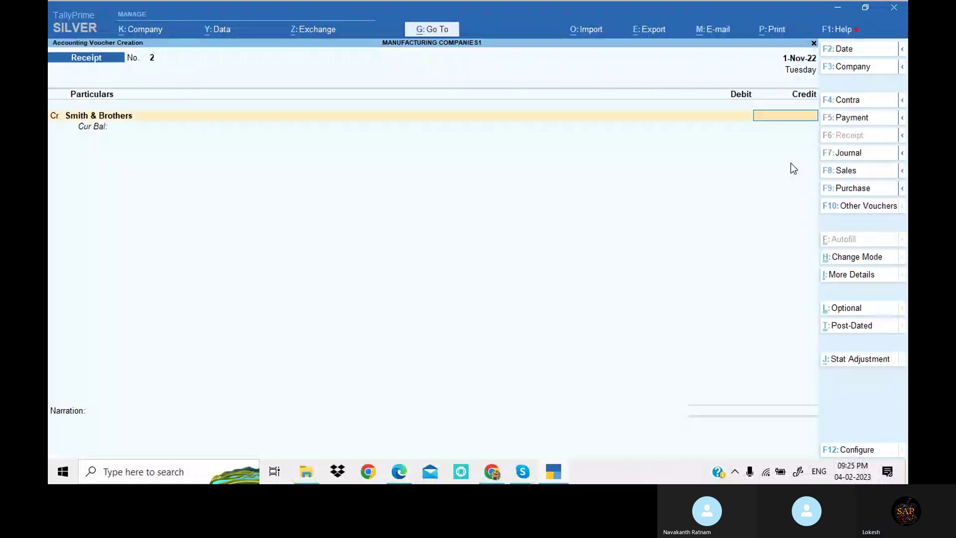
pyautogui.hotkey('alt', 'Tab')
# Credit Smith & Brothers 75,000 and debit HDFC Bank, completing the bank allocation.
pyautogui.hotkey('alt', 'Tab')
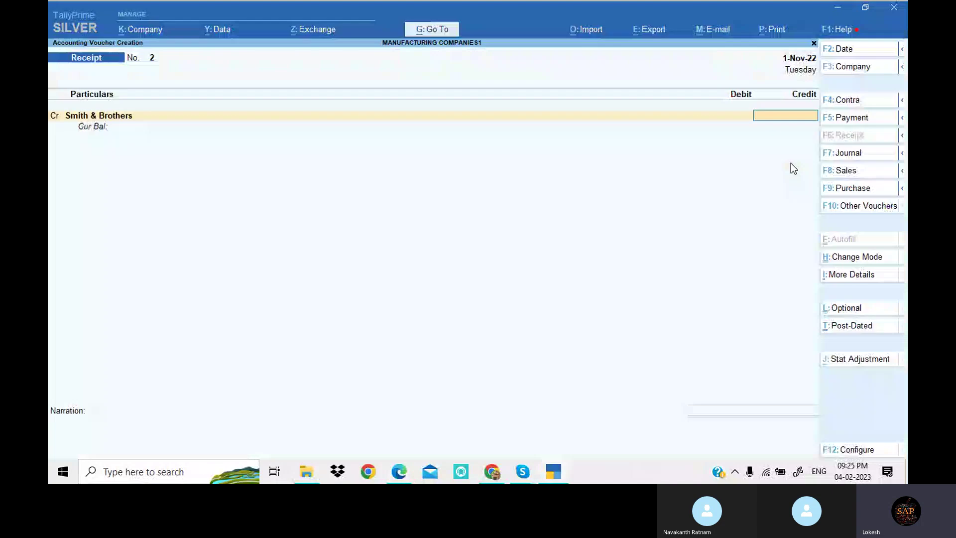
pyautogui.write('75000')
pyautogui.press('Return')
pyautogui.hotkey('alt', 'Tab')
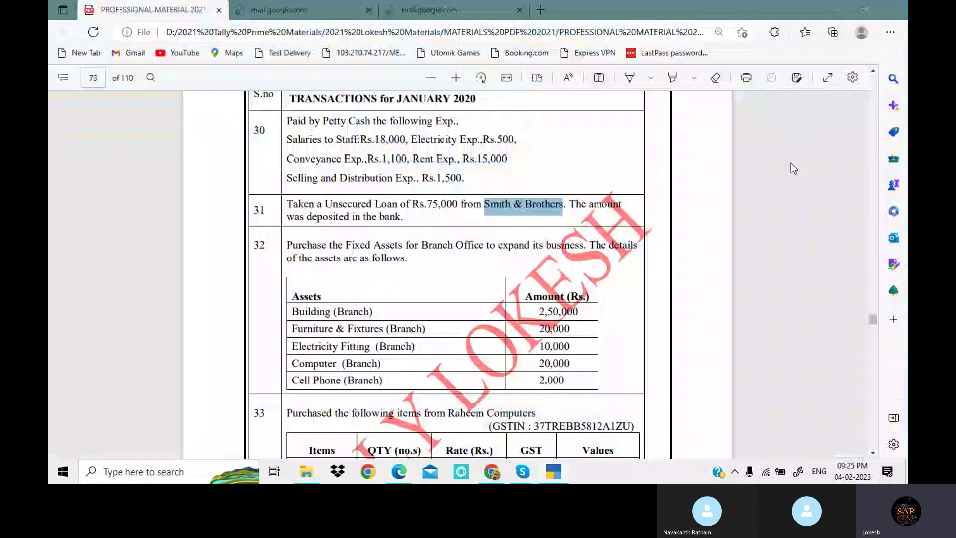
pyautogui.hotkey('alt', 'Tab')
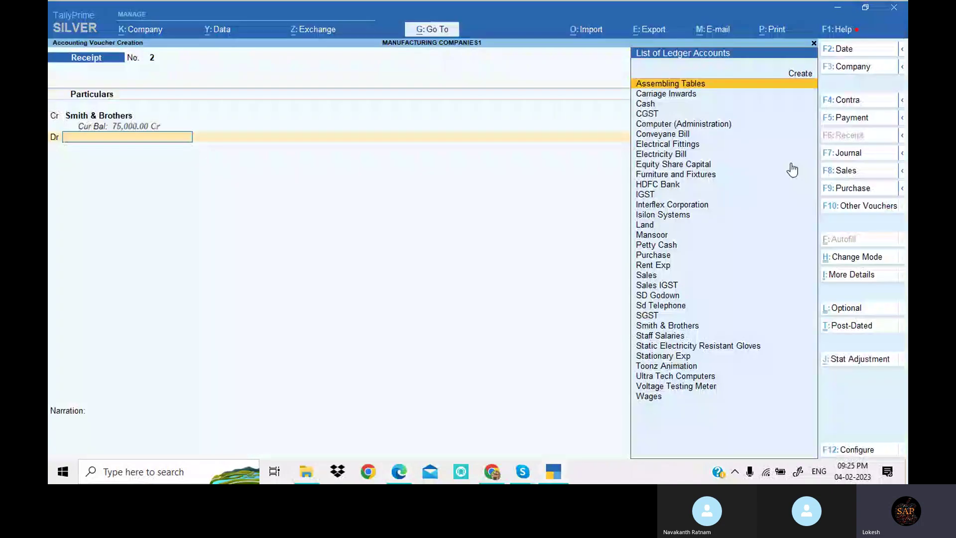
pyautogui.write('hdfc')
pyautogui.press('Return')
pyautogui.press('Return')
pyautogui.press('Return')
pyautogui.press('Return')
pyautogui.press('Return')
pyautogui.press('Return')
pyautogui.press('Return')
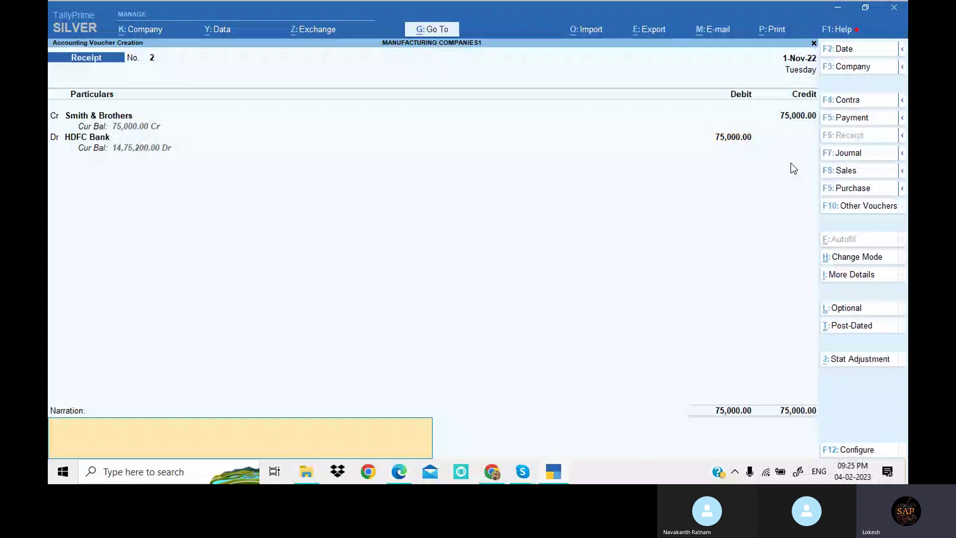
pyautogui.press('Return')
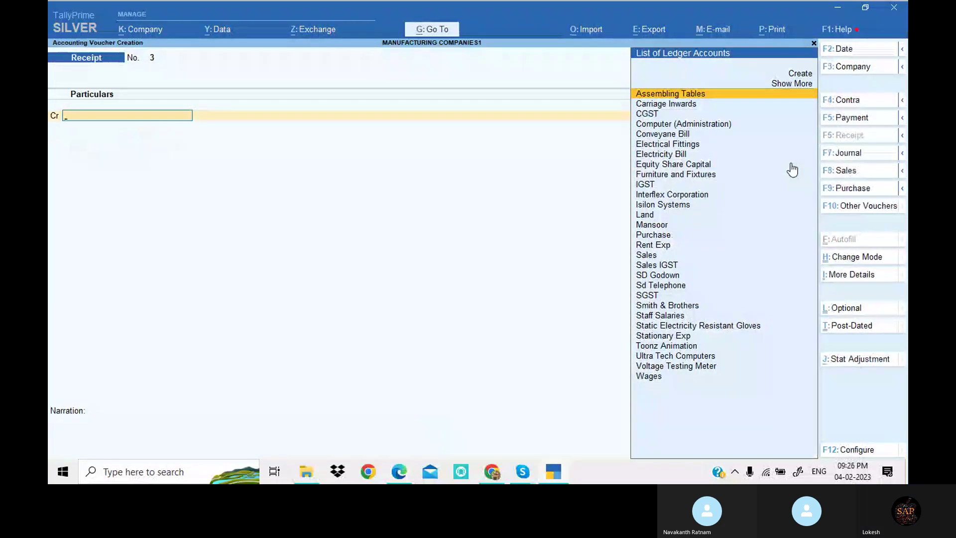
# Save the 75,000 receipt, then select transaction 32's branch fixed-assets rows in the PDF.
pyautogui.hotkey('alt', 'Tab')
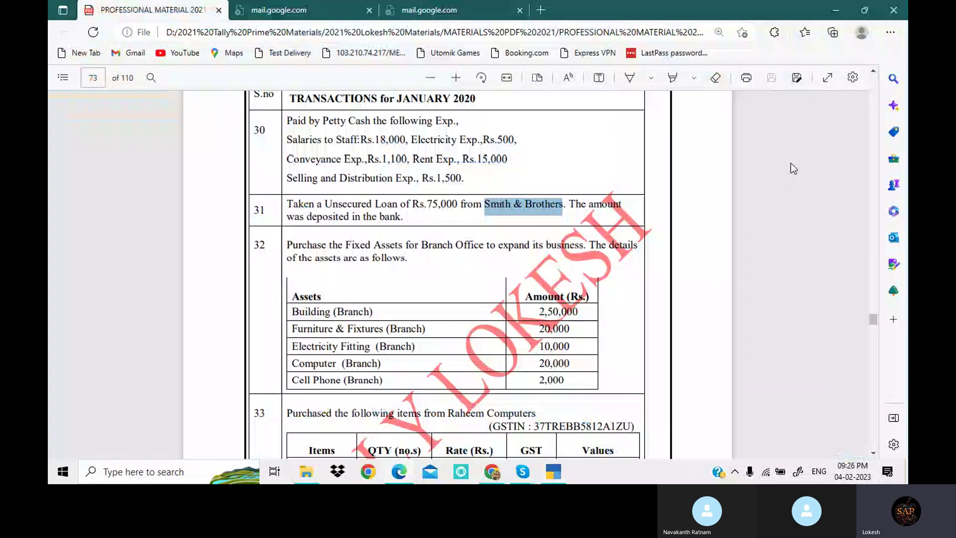
pyautogui.scroll(-1, 315, 277)
pyautogui.scroll(-1, 316, 278)
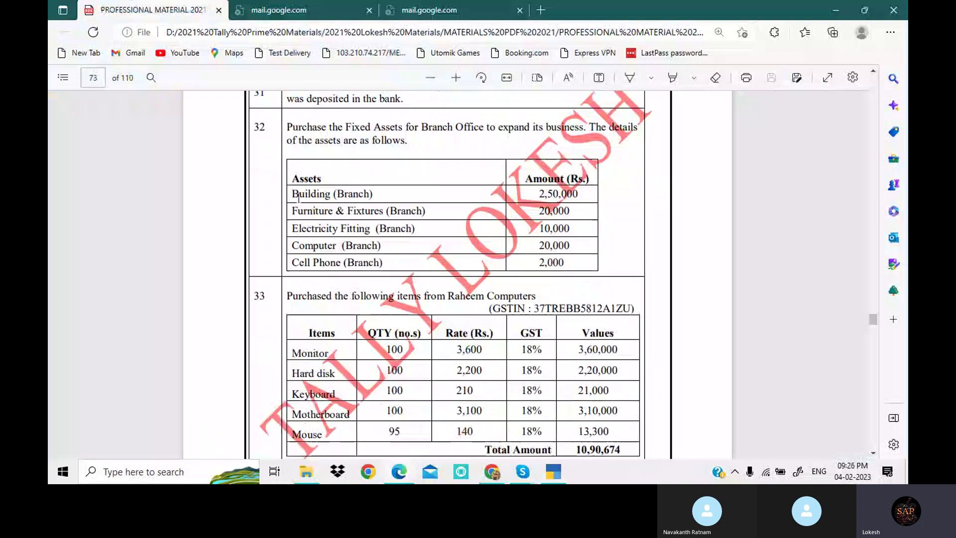
pyautogui.moveTo(291, 192); pyautogui.dragTo(392, 257)
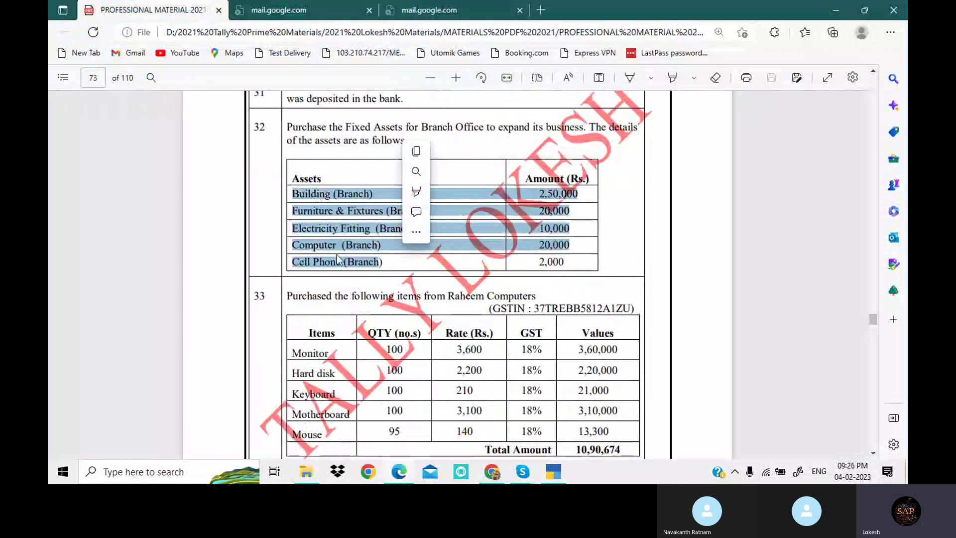
pyautogui.moveTo(416, 191)
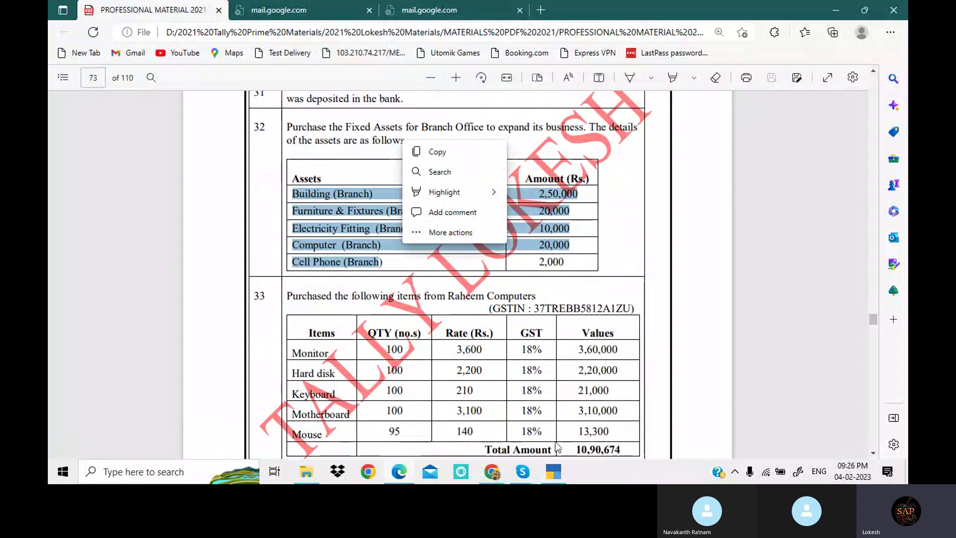
pyautogui.hotkey('alt', 'Tab')
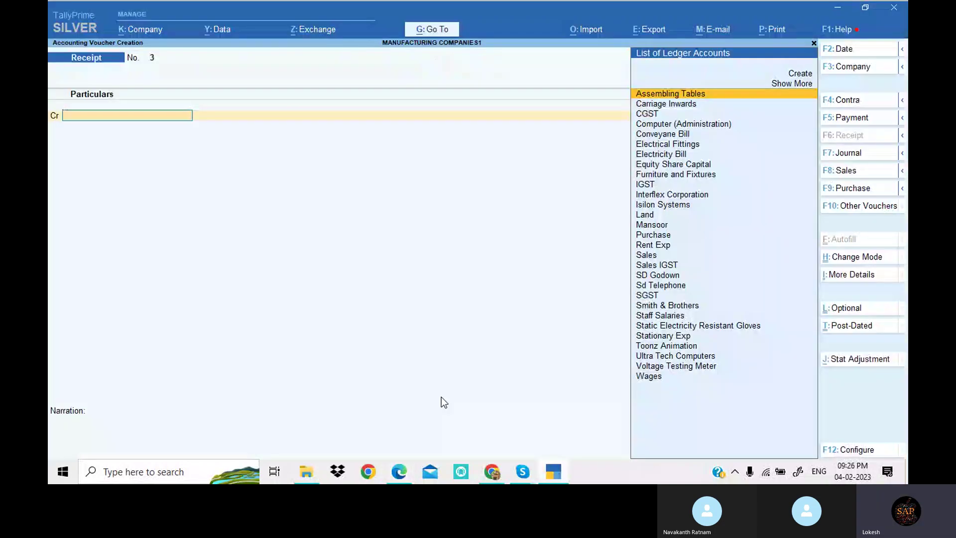
pyautogui.hotkey('alt', 'Tab')
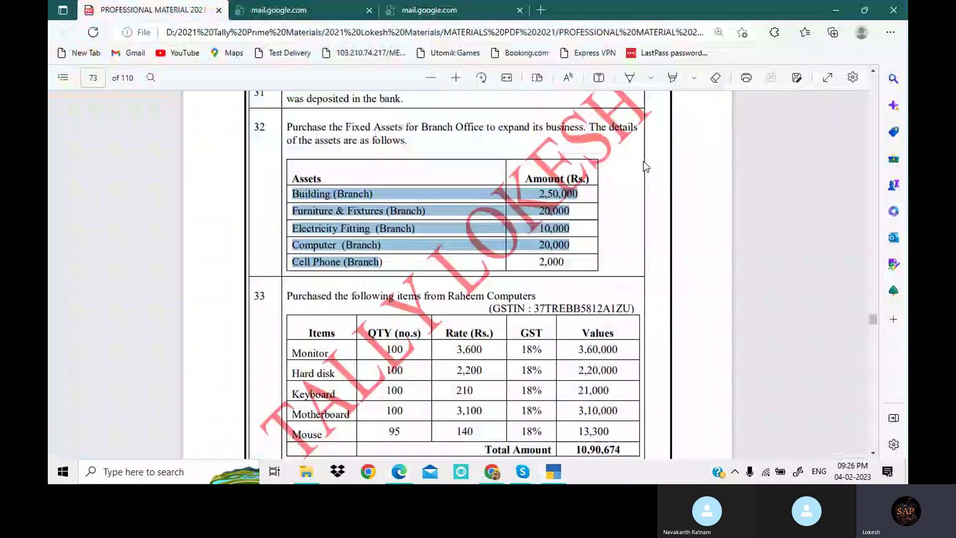
pyautogui.hotkey('alt', 'Tab')
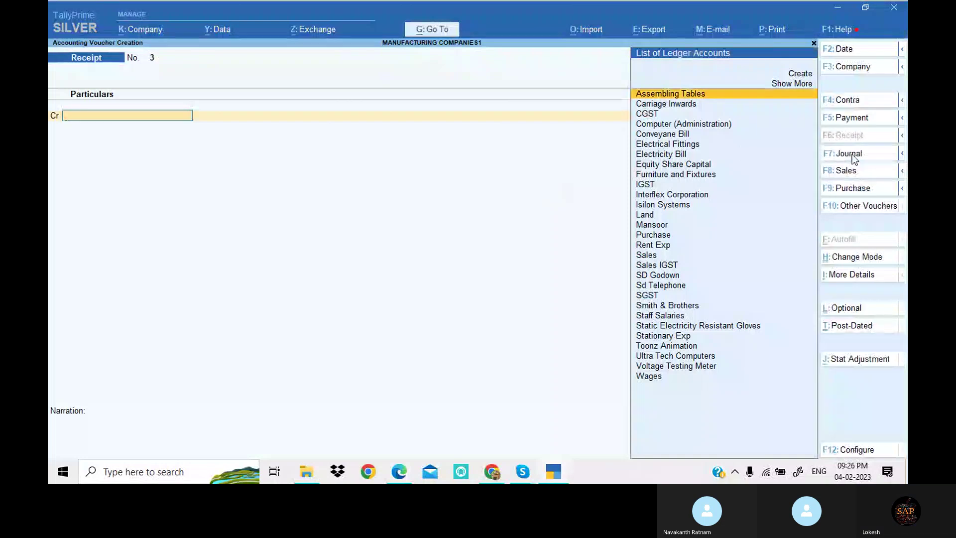
pyautogui.hotkey('alt', 'c')
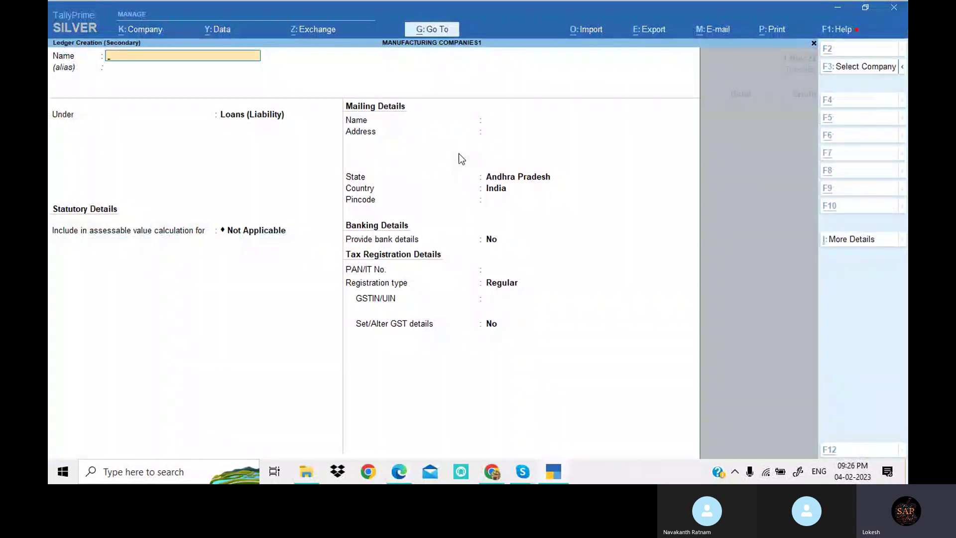
# Create a 'Building (Branch)' ledger under Fixed Assets and debit it 2,50,000.
pyautogui.hotkey('alt', 'Tab')
pyautogui.click(377, 183)
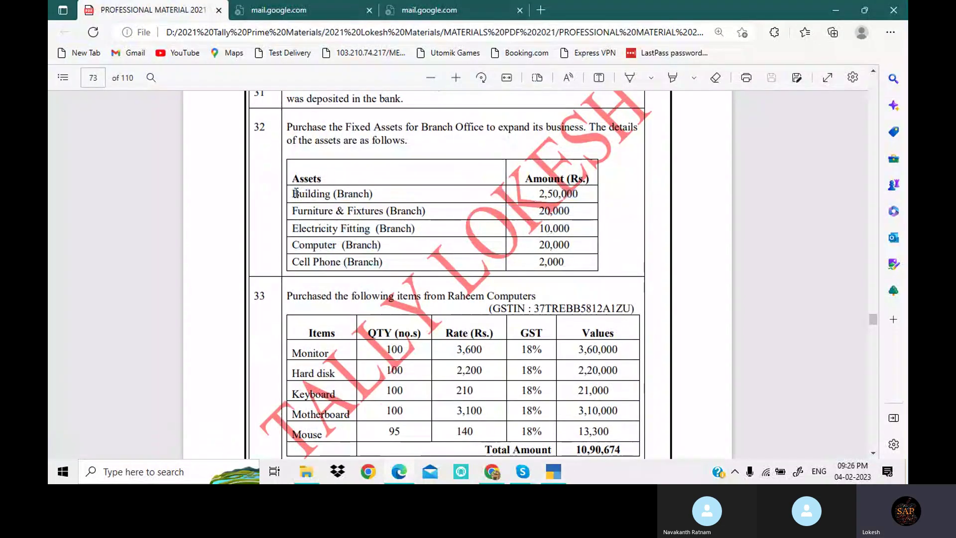
pyautogui.moveTo(291, 194); pyautogui.dragTo(373, 195)
pyautogui.hotkey('ctrl', 'c')
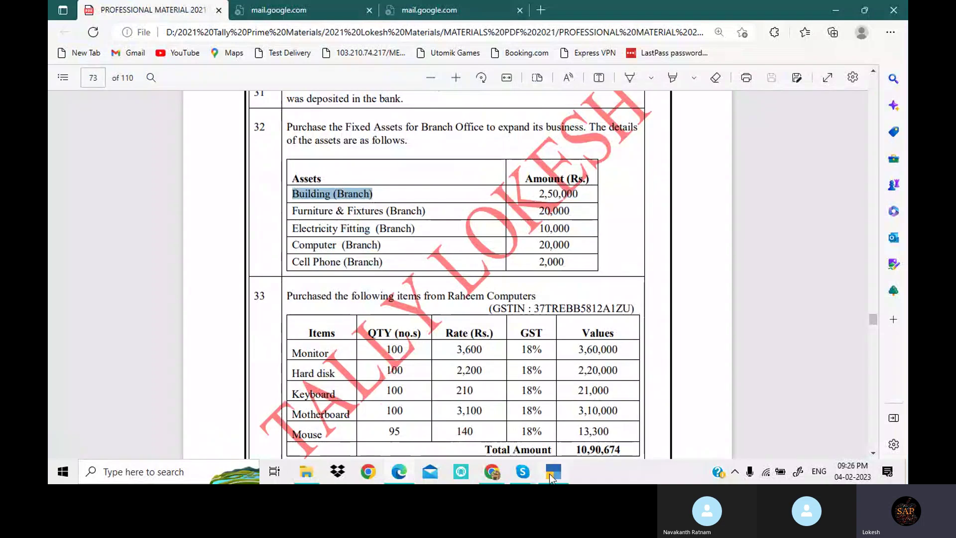
pyautogui.hotkey('alt', 'Tab')
pyautogui.hotkey('ctrl', 'alt', 'v')
pyautogui.press('Return')
pyautogui.press('Return')
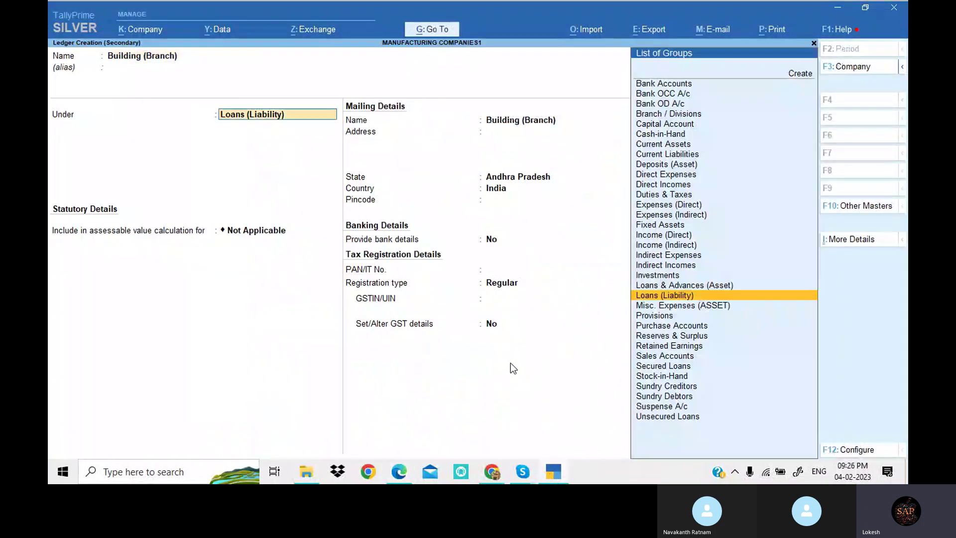
pyautogui.write('fix')
pyautogui.press('Return')
pyautogui.hotkey('ctrl', 'a')
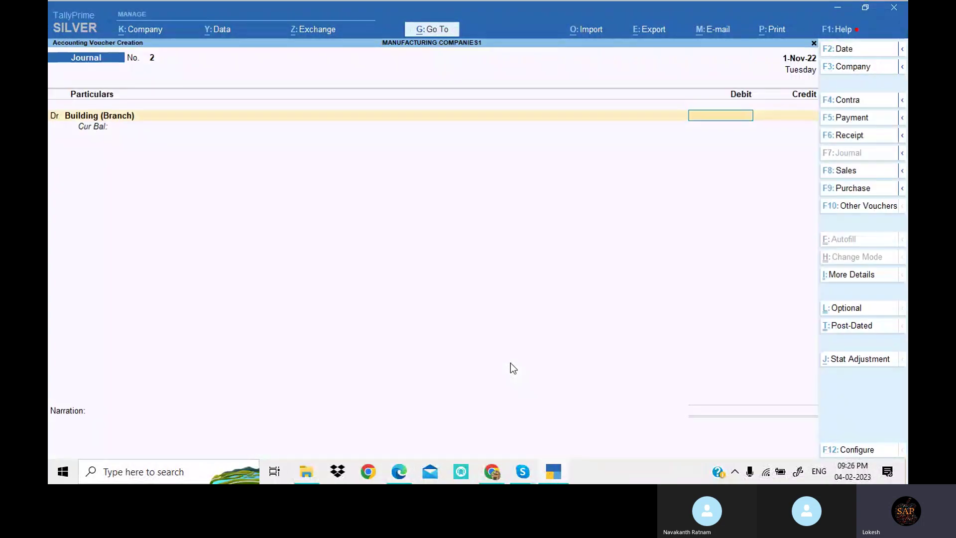
pyautogui.hotkey('alt', 'Tab')
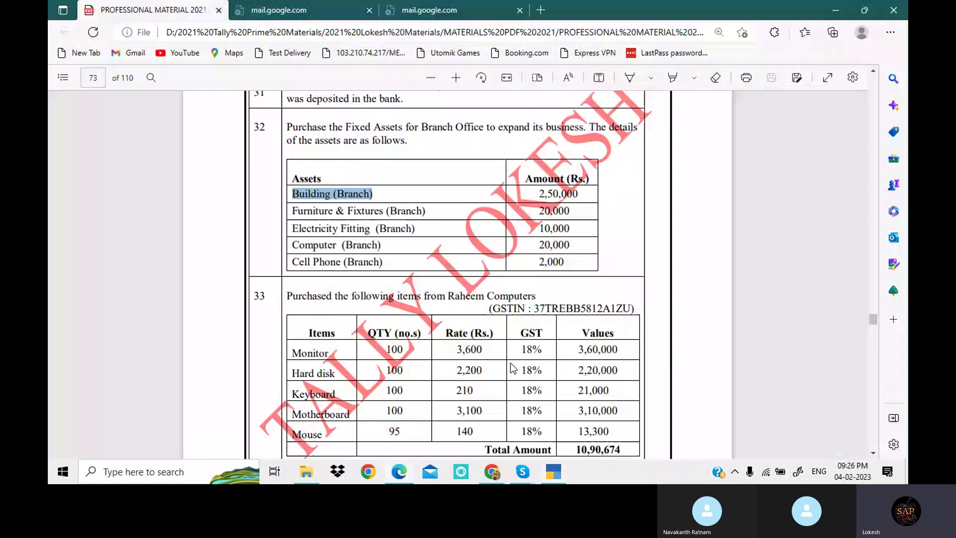
pyautogui.hotkey('alt', 'Tab')
pyautogui.press('Return')
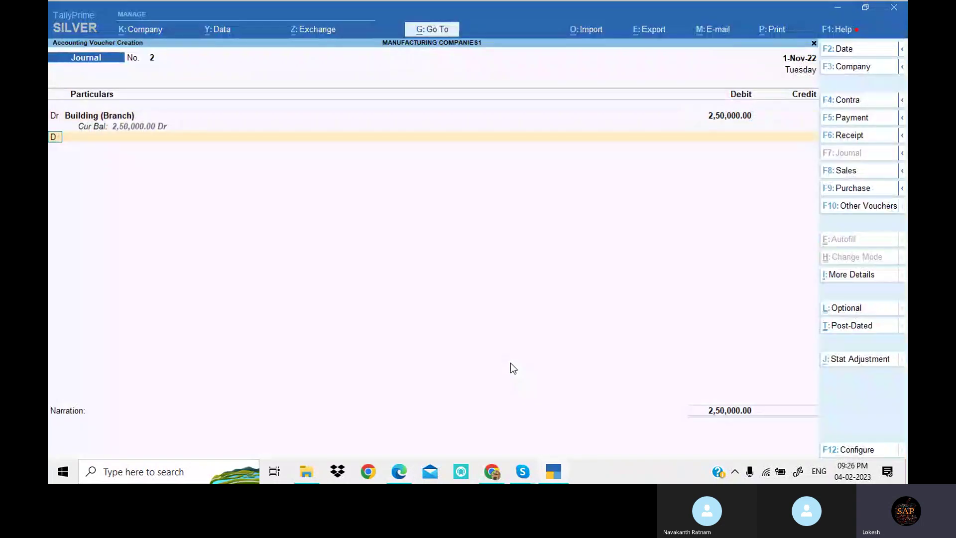
# Create the 'Furniture & Fixtures (Branch)' ledger for a 20,000 debit line.
pyautogui.hotkey('alt', 'c')
pyautogui.hotkey('alt', 'Tab')
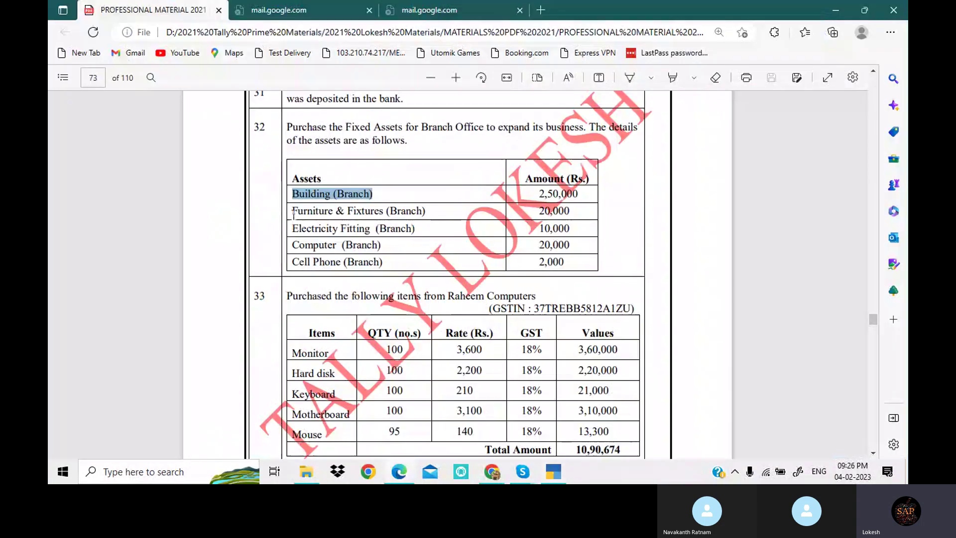
pyautogui.moveTo(292, 211); pyautogui.dragTo(432, 214)
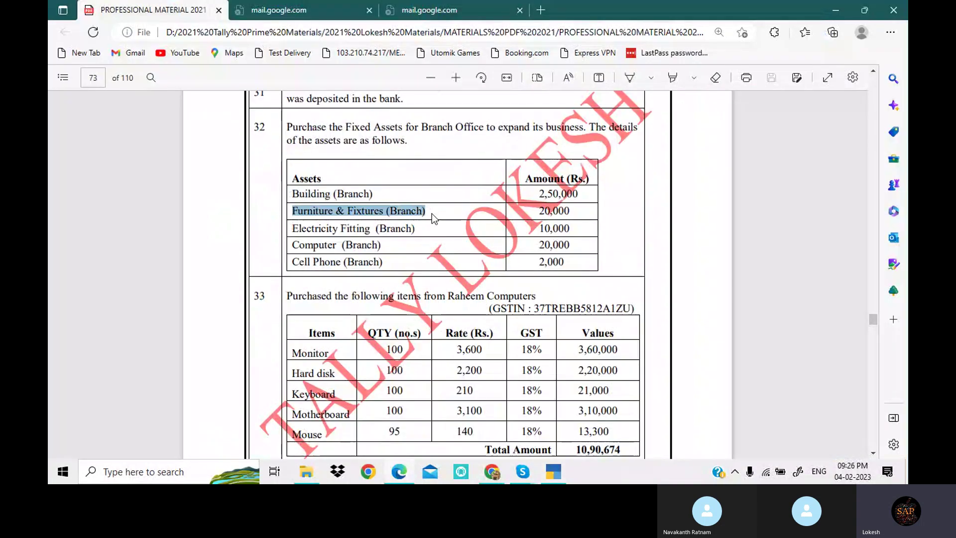
pyautogui.click(548, 471)
pyautogui.hotkey('ctrl', 'alt', 'v')
pyautogui.press('Return')
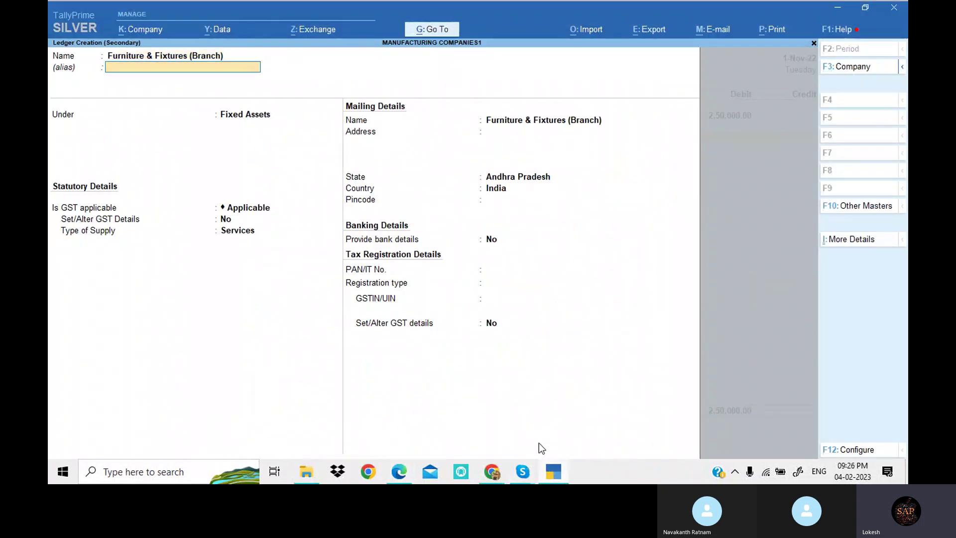
pyautogui.hotkey('ctrl', 'a')
pyautogui.hotkey('alt', 'Tab')
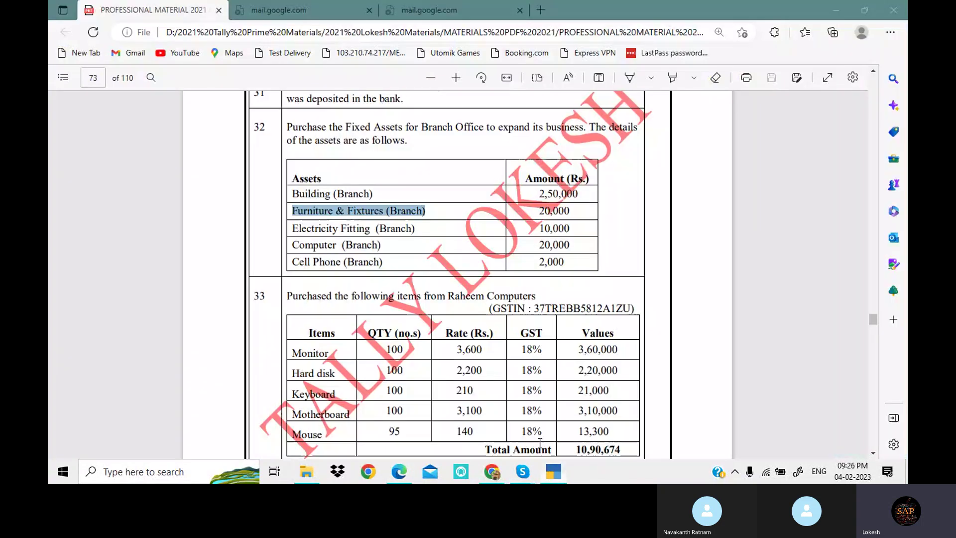
pyautogui.hotkey('alt', 'Tab')
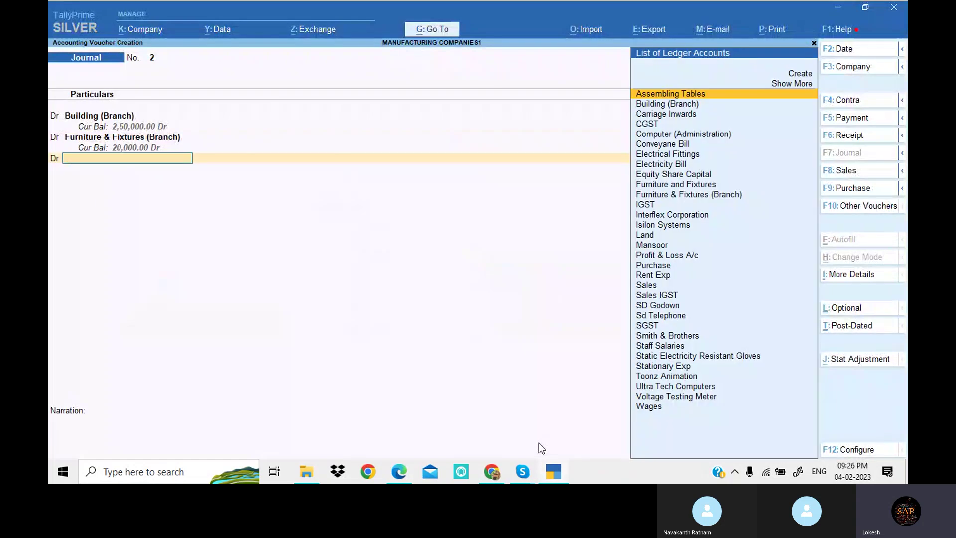
# Create the 'Electricity Fitting (Branch)' ledger and debit it 10,000.
pyautogui.hotkey('alt', 'c')
pyautogui.hotkey('alt', 'Tab')
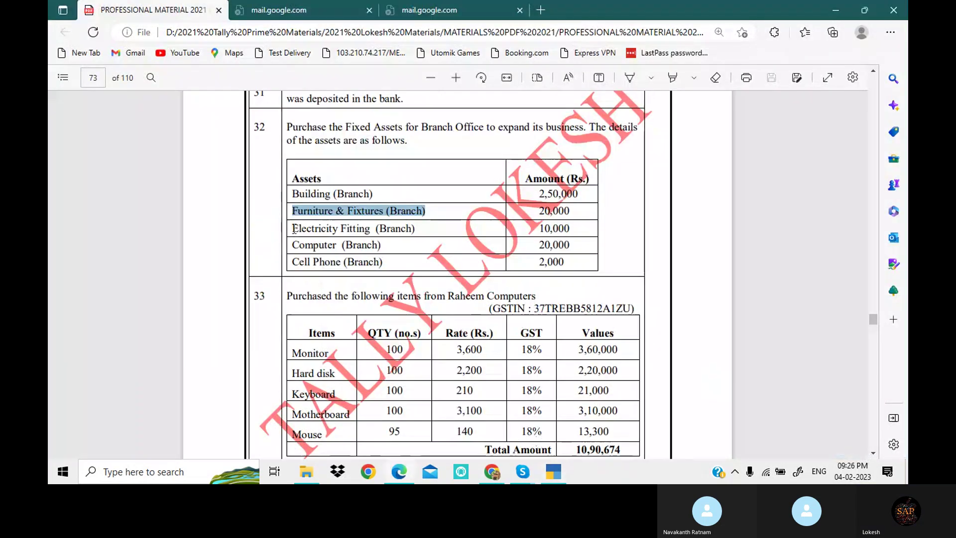
pyautogui.moveTo(293, 228); pyautogui.dragTo(415, 229)
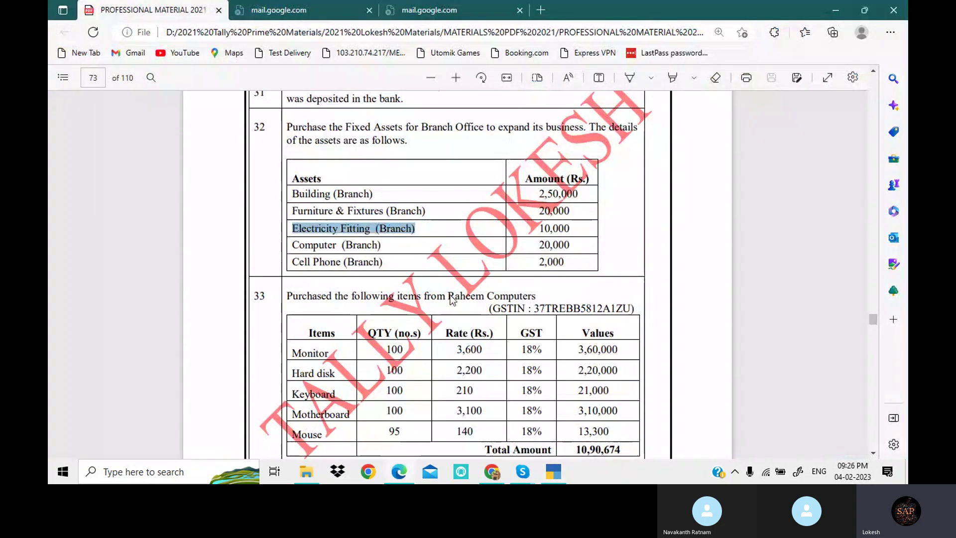
pyautogui.click(553, 472)
pyautogui.hotkey('ctrl', 'v')
pyautogui.press('Return')
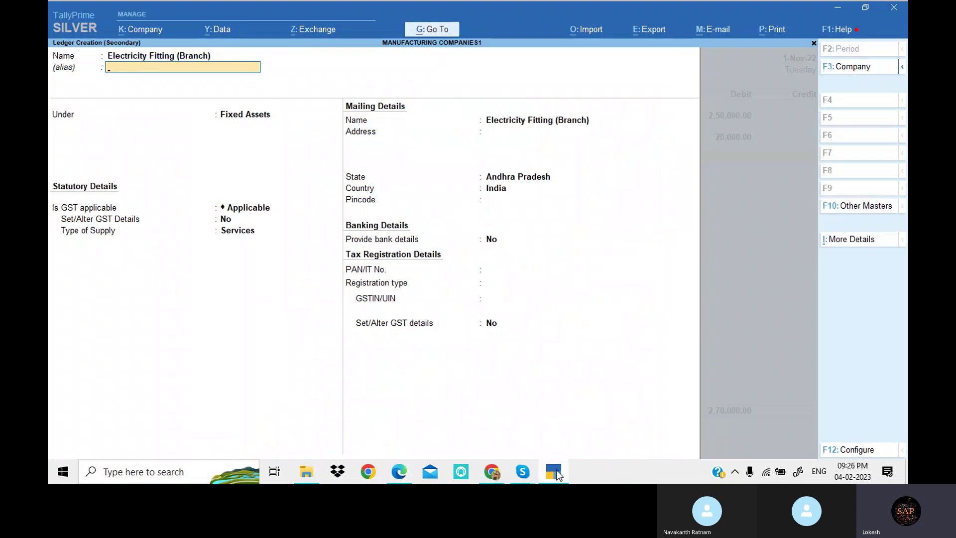
pyautogui.hotkey('ctrl', 'a')
pyautogui.hotkey('alt', 'Tab')
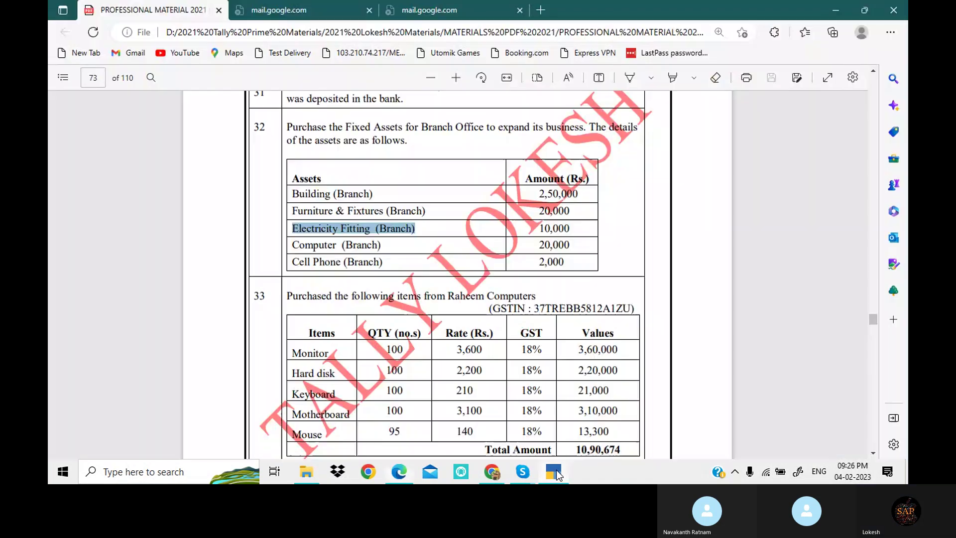
pyautogui.click(553, 472)
pyautogui.write('10000')
pyautogui.press('Return')
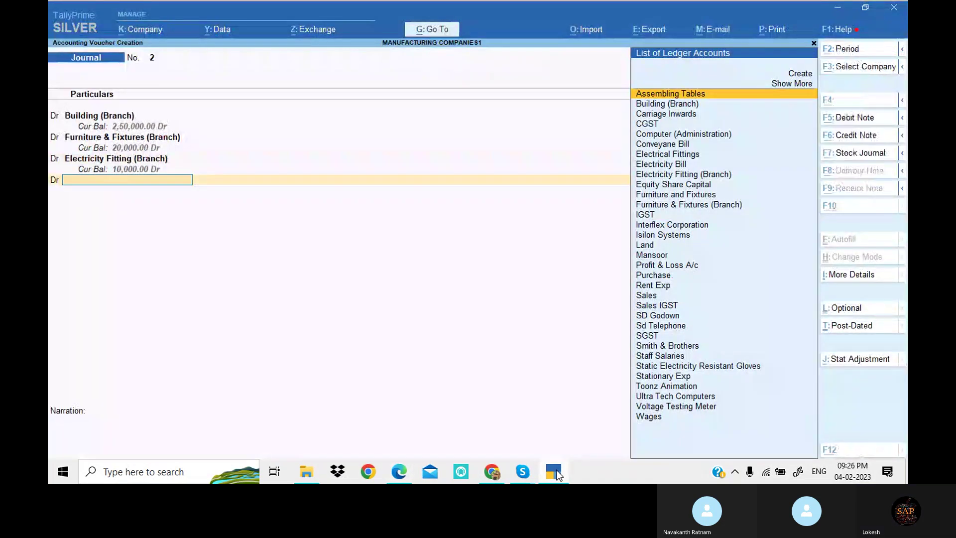
# Create the 'Computer (Branch)' ledger and debit it 20,000.
pyautogui.hotkey('alt', 'c')
pyautogui.hotkey('alt', 'Tab')
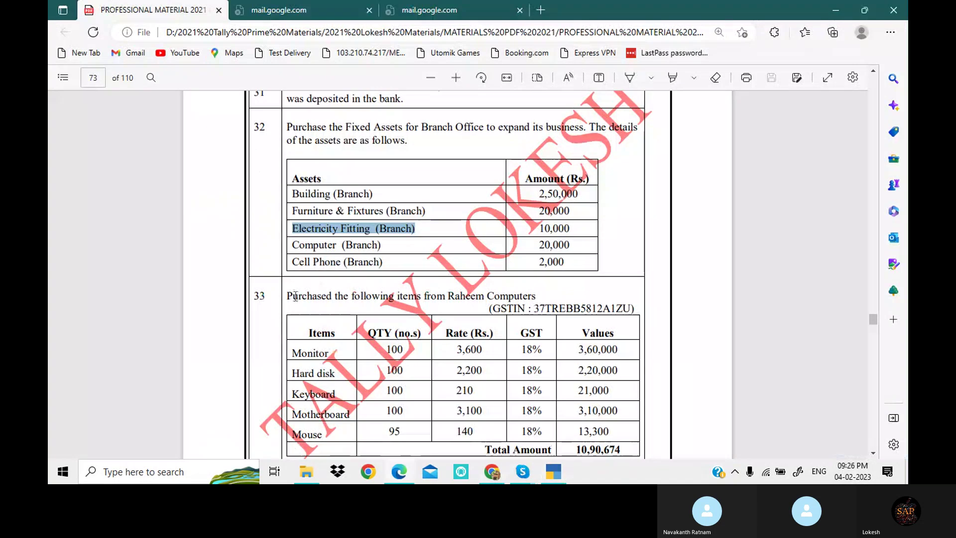
pyautogui.moveTo(292, 245); pyautogui.dragTo(381, 245)
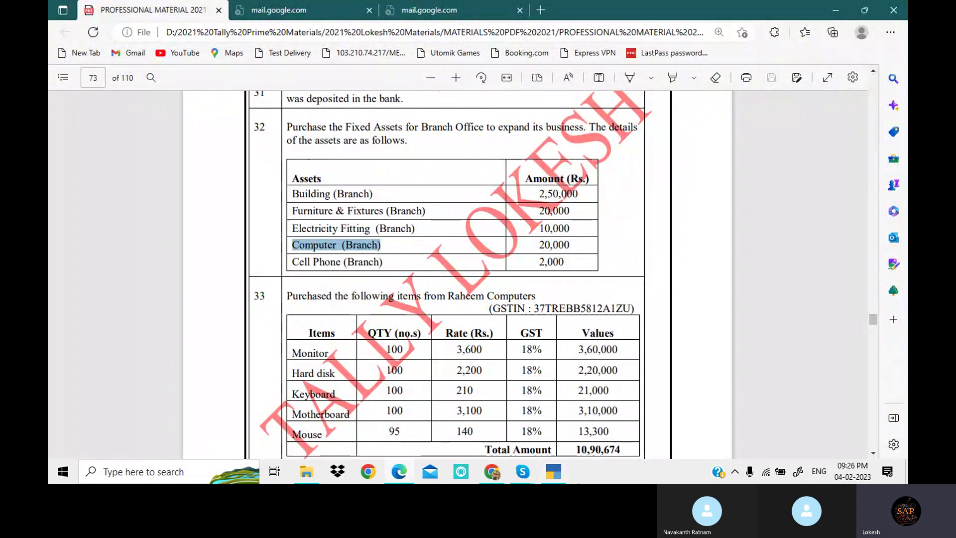
pyautogui.hotkey('ctrl', 'c')
pyautogui.click(553, 470)
pyautogui.hotkey('ctrl', 'alt', 'v')
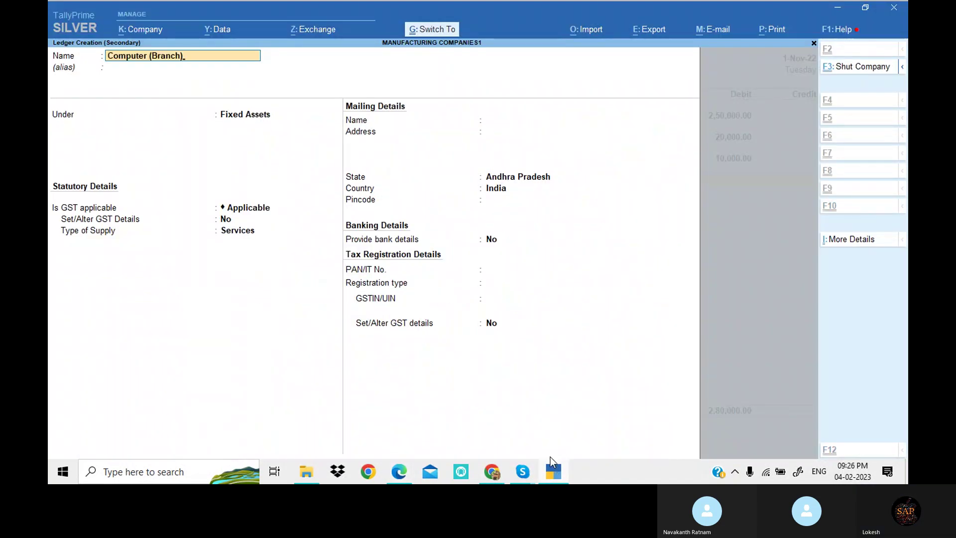
pyautogui.hotkey('ctrl', 'a')
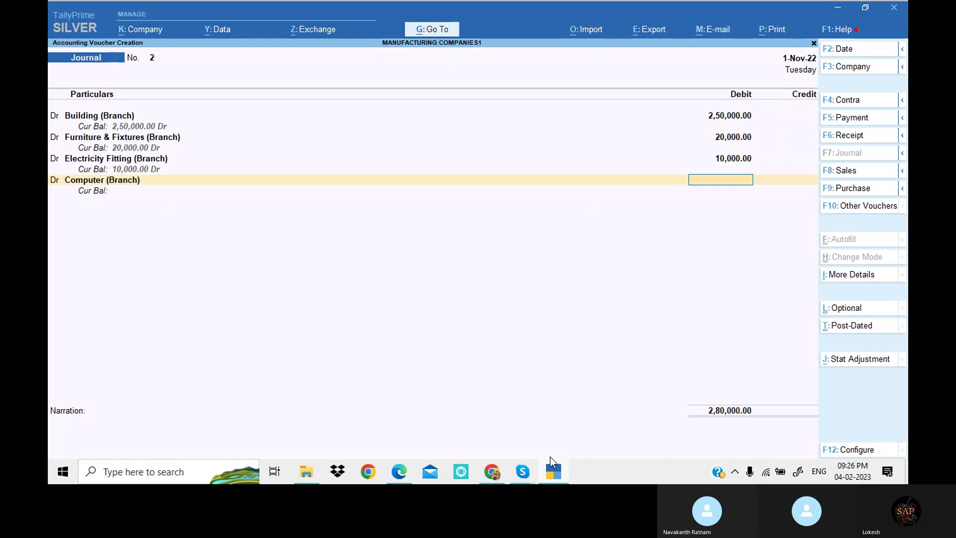
pyautogui.write('20000')
pyautogui.press('Return')
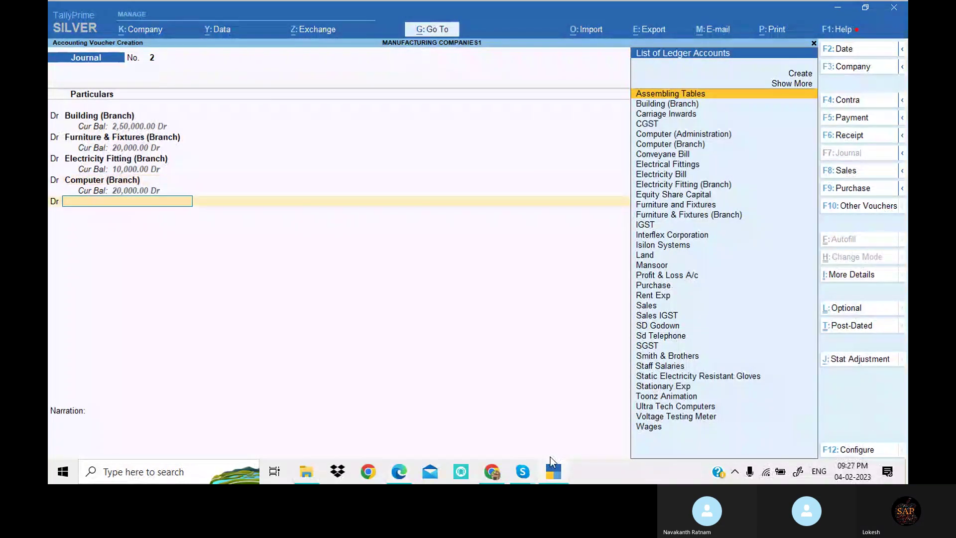
# Create the 'Cell Phone (Branch)' ledger for a 2,000 debit line.
pyautogui.hotkey('alt', 'c')
pyautogui.hotkey('alt', 'Tab')
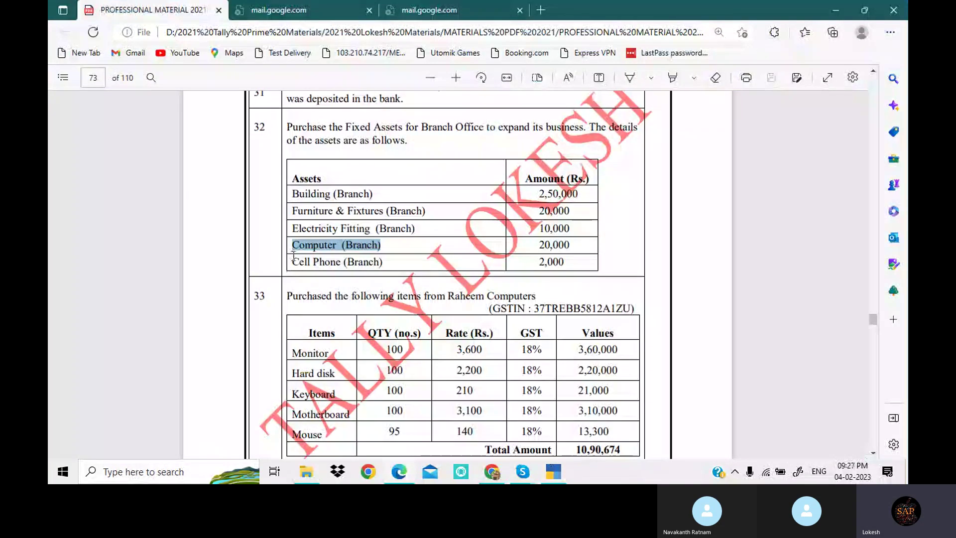
pyautogui.moveTo(292, 262); pyautogui.dragTo(383, 263)
pyautogui.hotkey('ctrl', 'c')
pyautogui.click(546, 471)
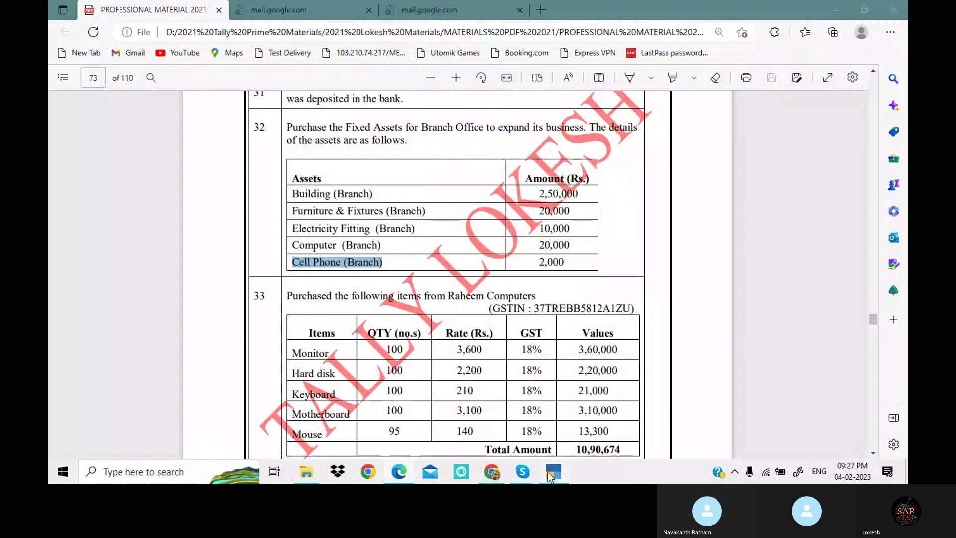
pyautogui.hotkey('ctrl', 'v')
pyautogui.hotkey('ctrl', 'a')
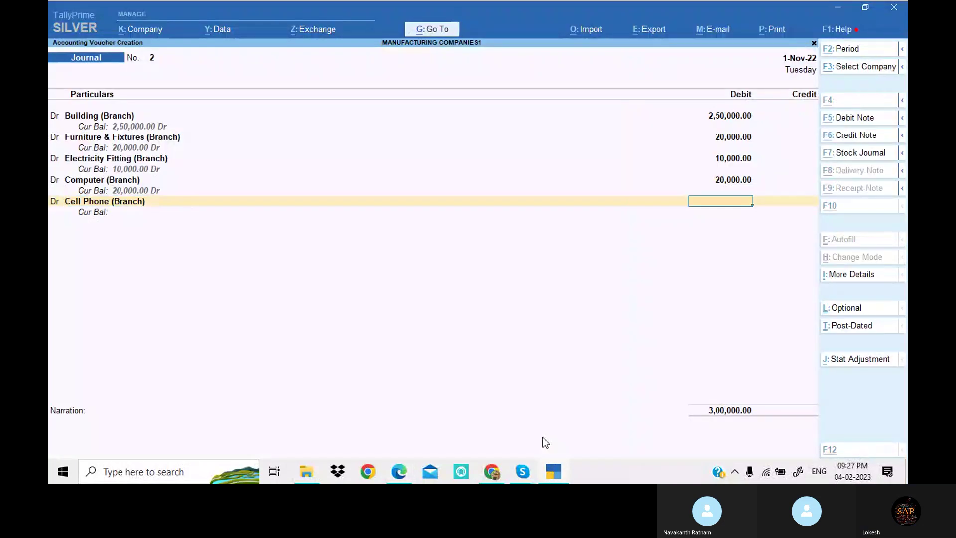
pyautogui.hotkey('alt', 'Tab')
# Start the credit line with a new ledger and select 'Branch Office' in item 32.
pyautogui.hotkey('alt', 'Tab')
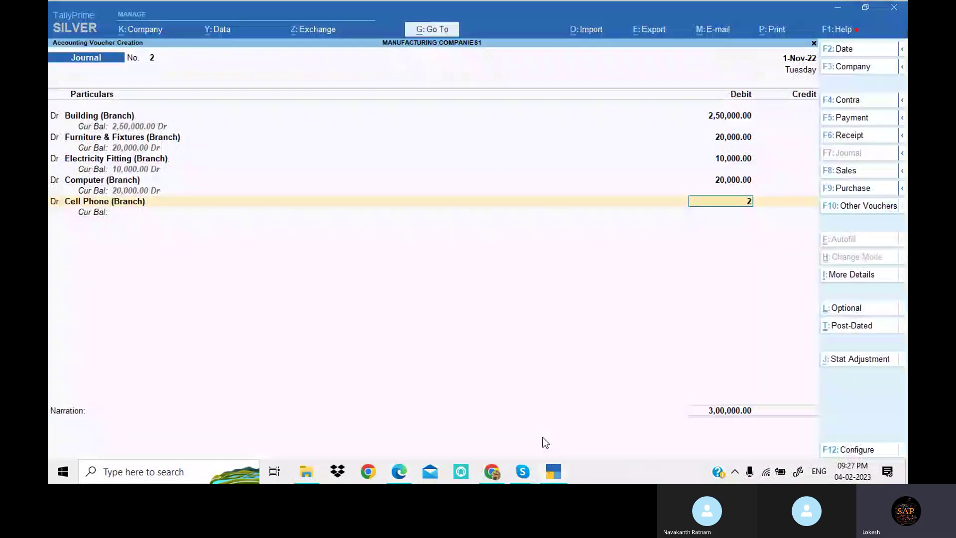
pyautogui.press('Return')
pyautogui.hotkey('alt', 'c')
pyautogui.hotkey('alt', 'Tab')
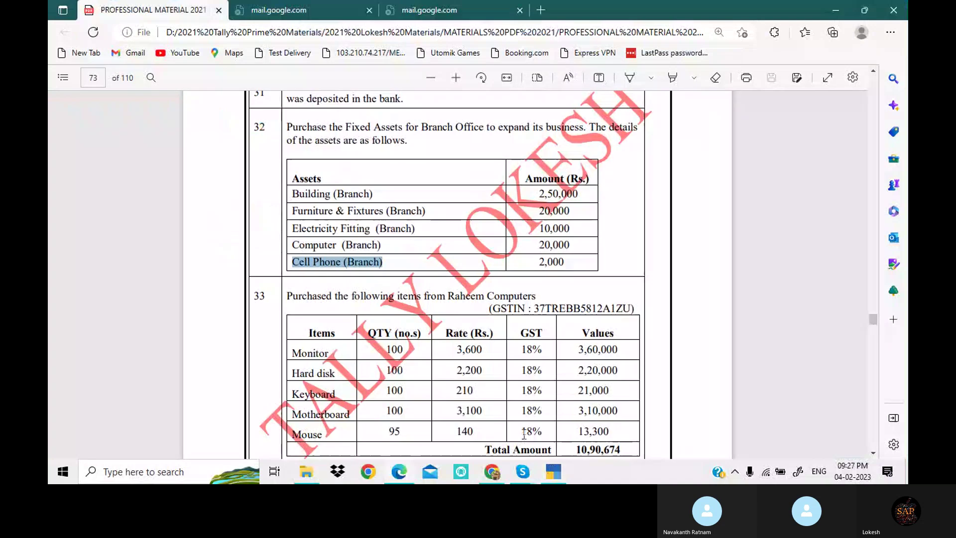
pyautogui.moveTo(423, 128); pyautogui.dragTo(484, 128)
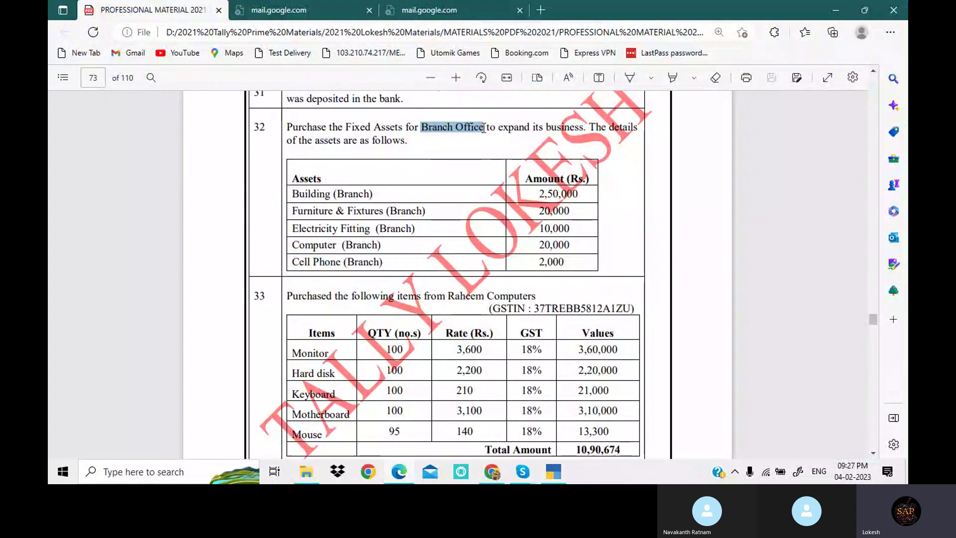
# Create a 'Branch Office' ledger under Branch / Divisions and accept the journal voucher.
pyautogui.hotkey('alt', 'Tab')
pyautogui.hotkey('ctrl', 'alt', 'v')
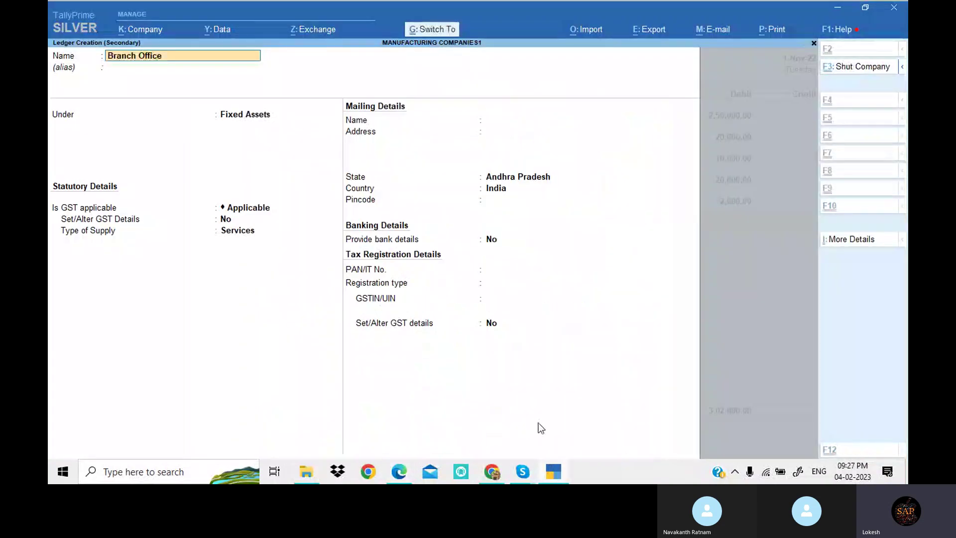
pyautogui.press('Return')
pyautogui.press('Return')
pyautogui.write('BRA')
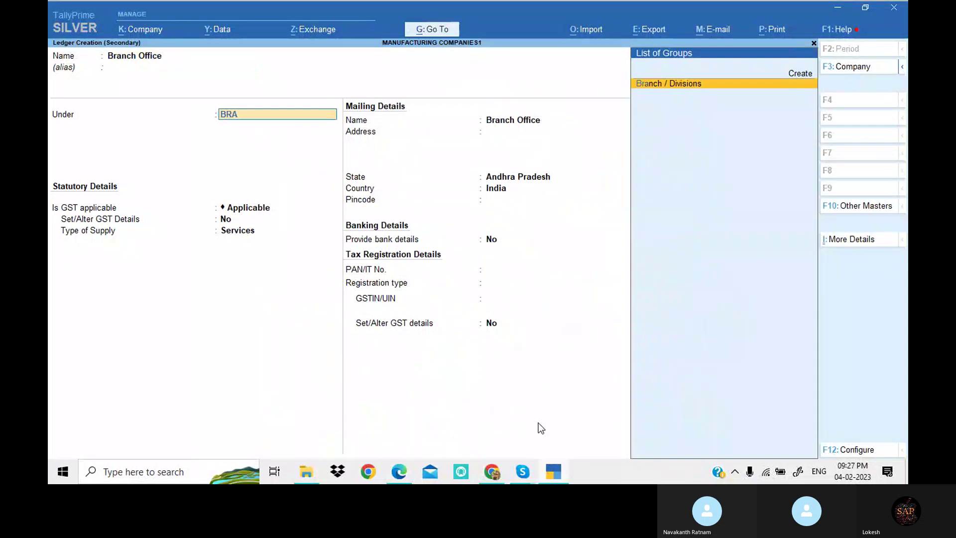
pyautogui.press('Return')
pyautogui.press('Return')
pyautogui.press('Return')
pyautogui.press('Return')
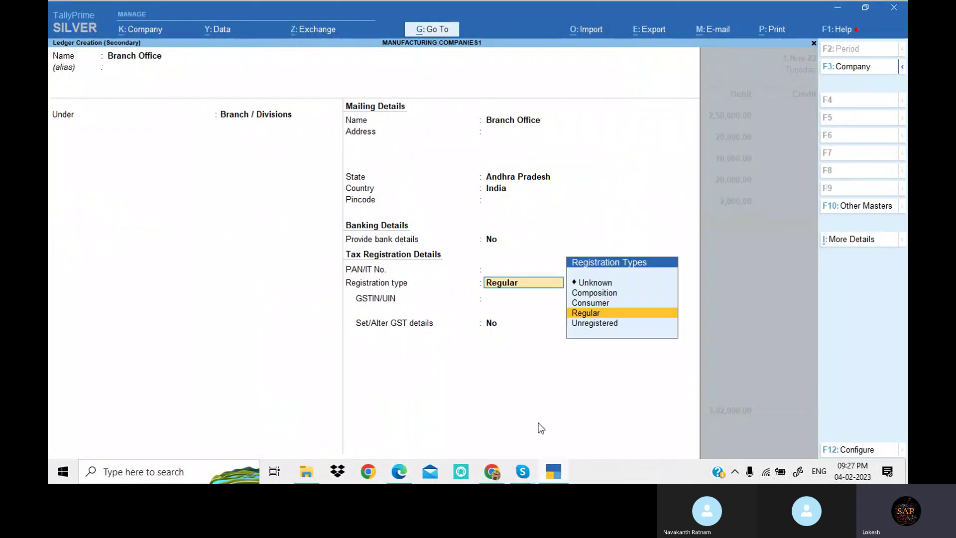
pyautogui.press('Return')
pyautogui.press('Return')
pyautogui.press('Return')
pyautogui.press('Return')
pyautogui.press('Return')
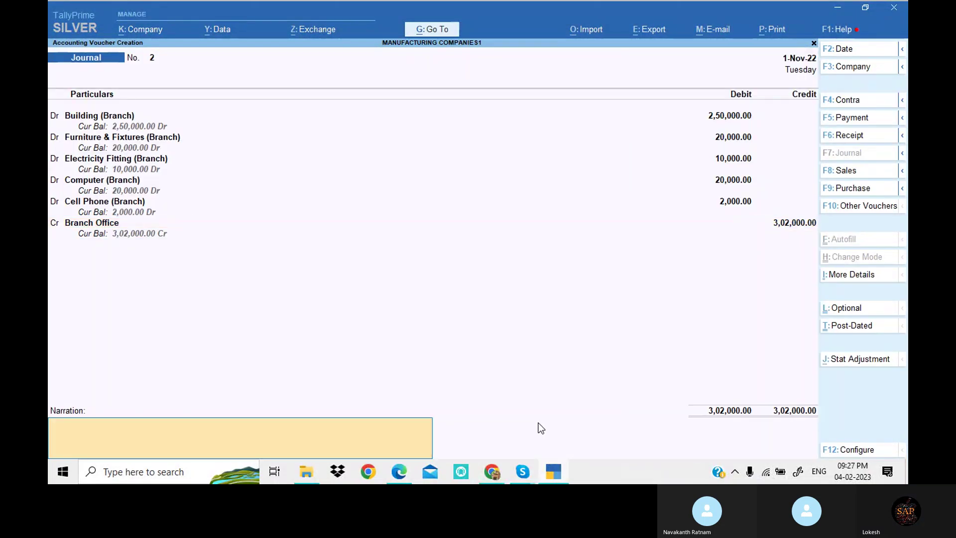
pyautogui.press('Return')
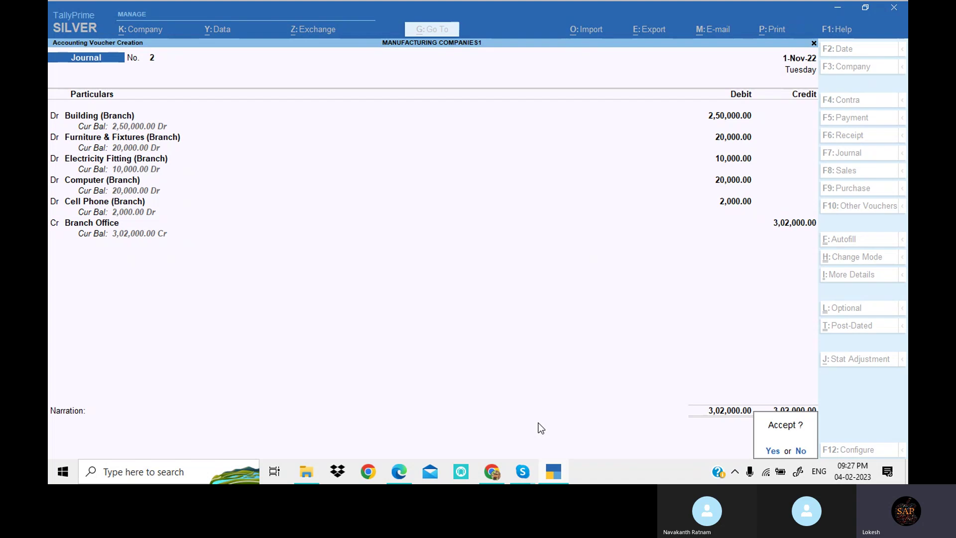
pyautogui.press('Return')
# Scroll the PDF to page 74 showing transactions 36–41.
pyautogui.hotkey('alt', 'Tab')
pyautogui.scroll(-2, 430, 271)
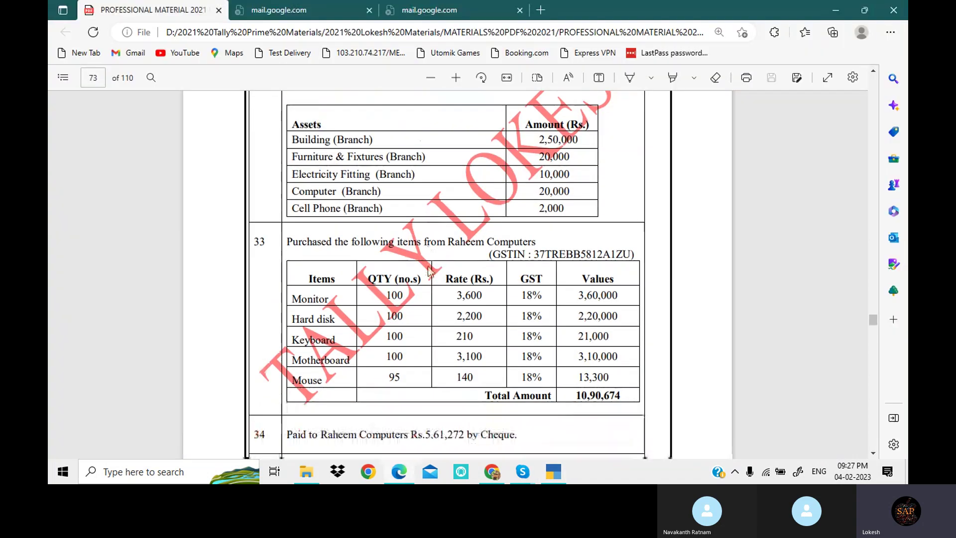
pyautogui.scroll(-1, 430, 271)
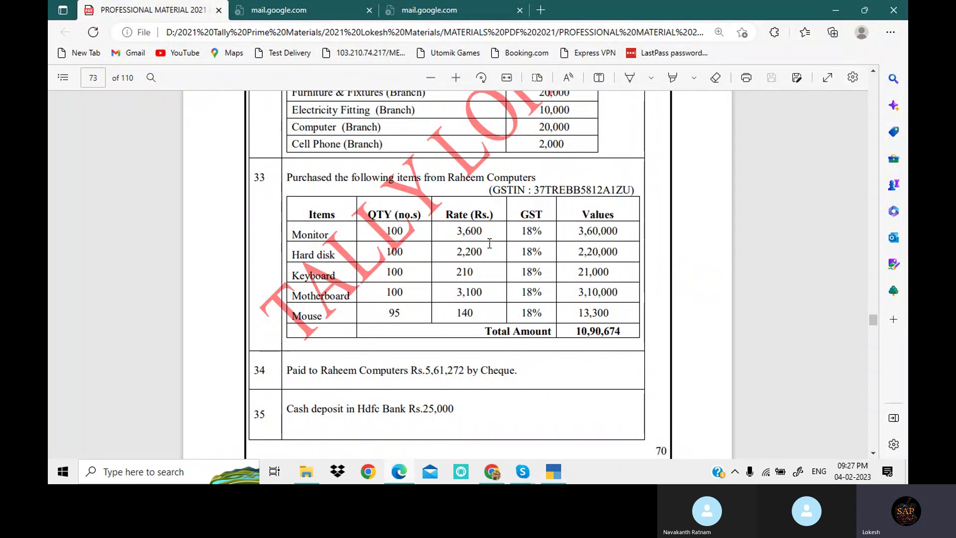
pyautogui.scroll(-6, 490, 243)
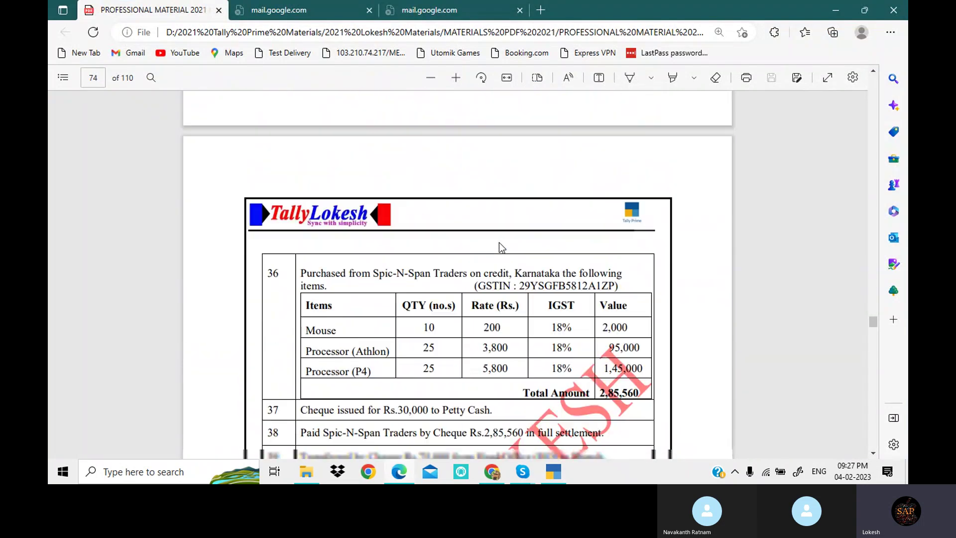
pyautogui.scroll(-2, 499, 243)
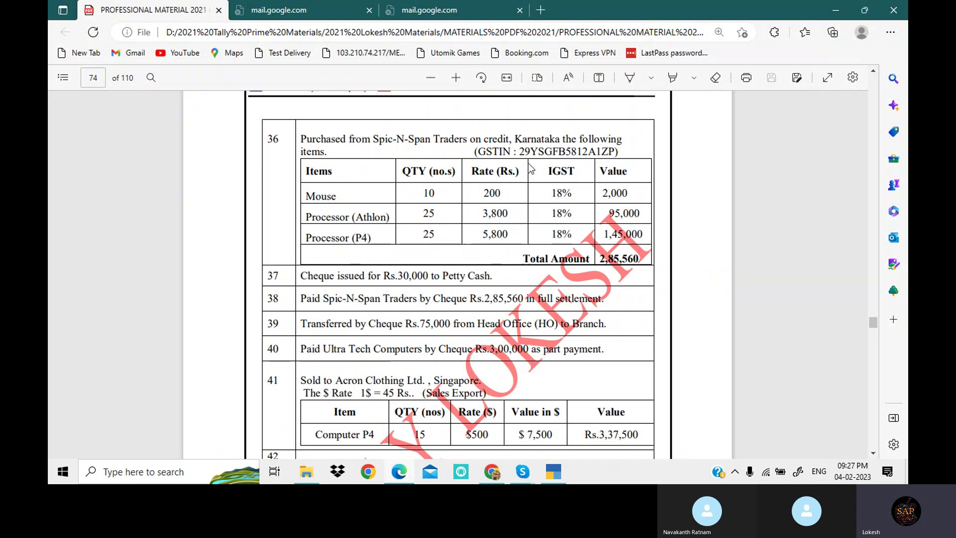
pyautogui.scroll(-1, 531, 169)
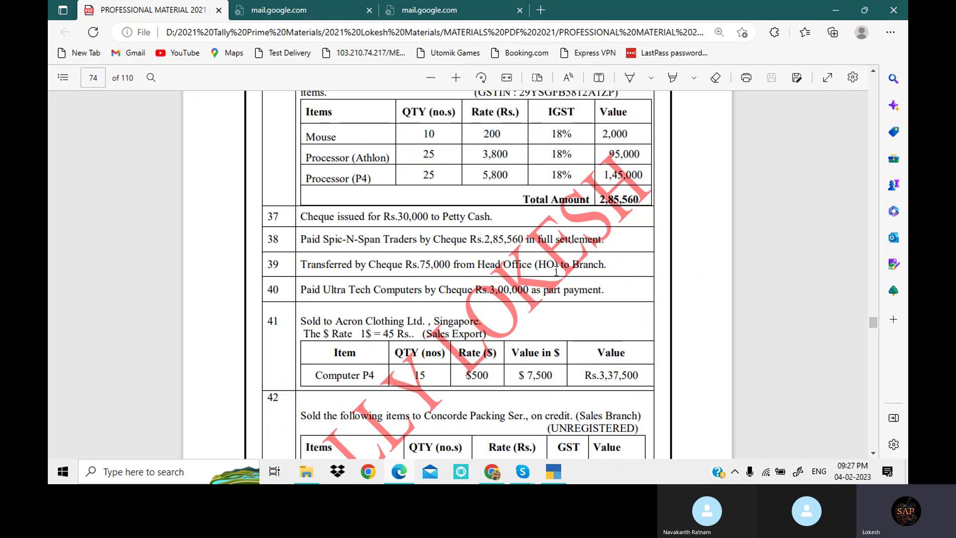
# Debit Branch Office 75,000 in Journal No. 3.
pyautogui.click(555, 474)
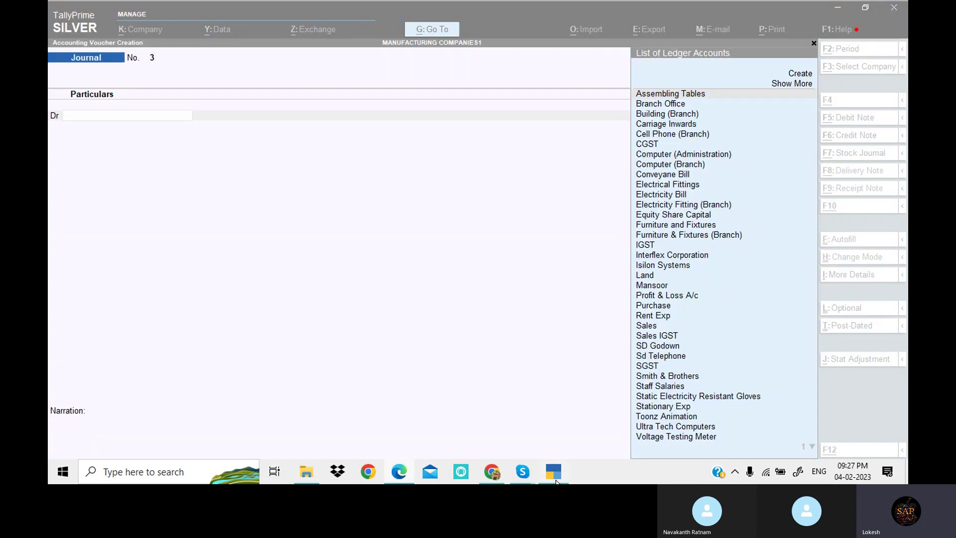
pyautogui.write('BRA')
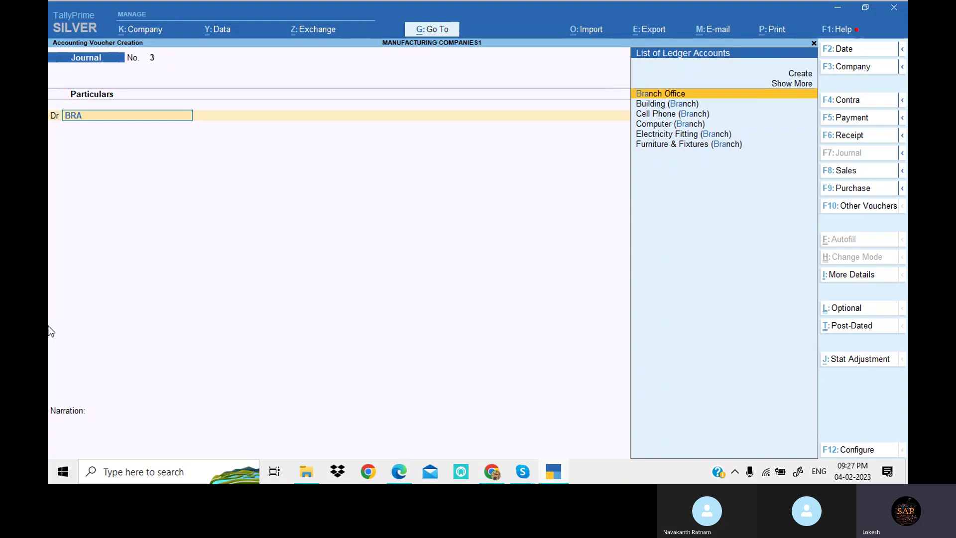
pyautogui.hotkey('alt', 'Tab')
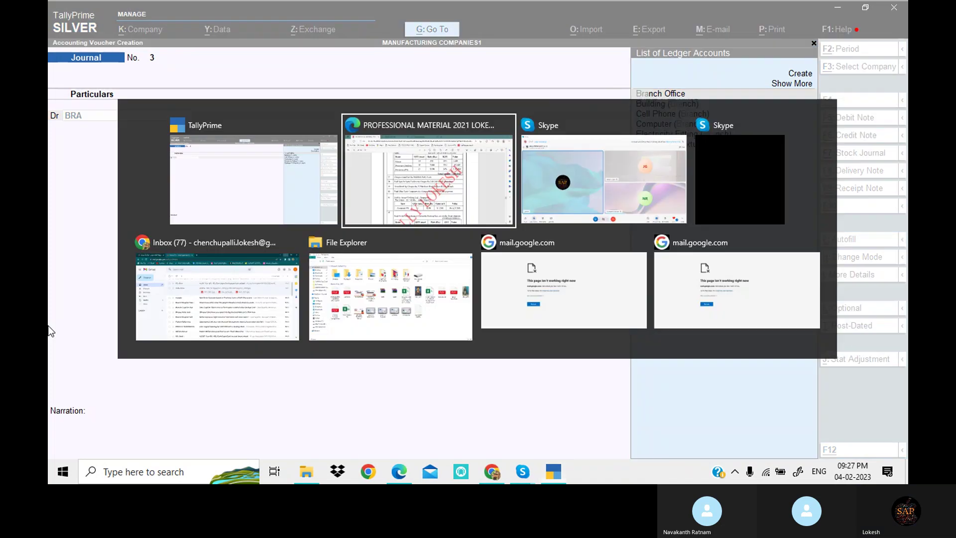
pyautogui.hotkey('alt', 'Tab')
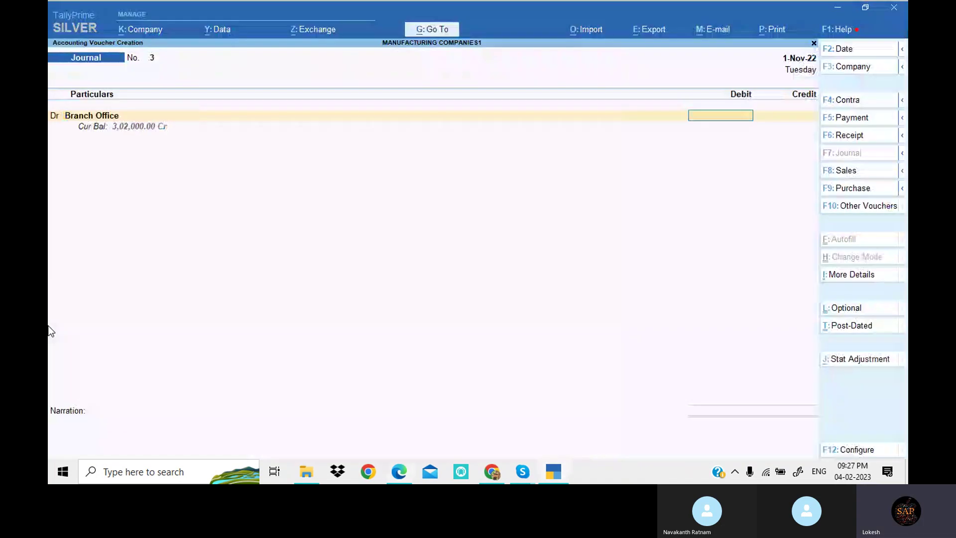
pyautogui.hotkey('alt', 'Tab')
pyautogui.hotkey('alt', 'Tab')
pyautogui.write('75000')
pyautogui.press('Return')
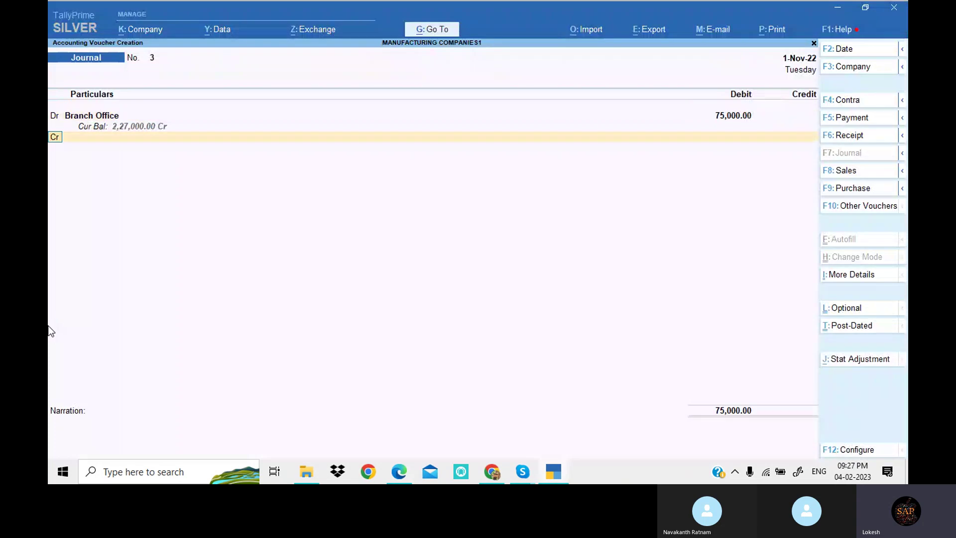
pyautogui.press('Return')
# Credit HDFC Bank 75,000 and save the journal voucher.
pyautogui.hotkey('alt', 'Tab')
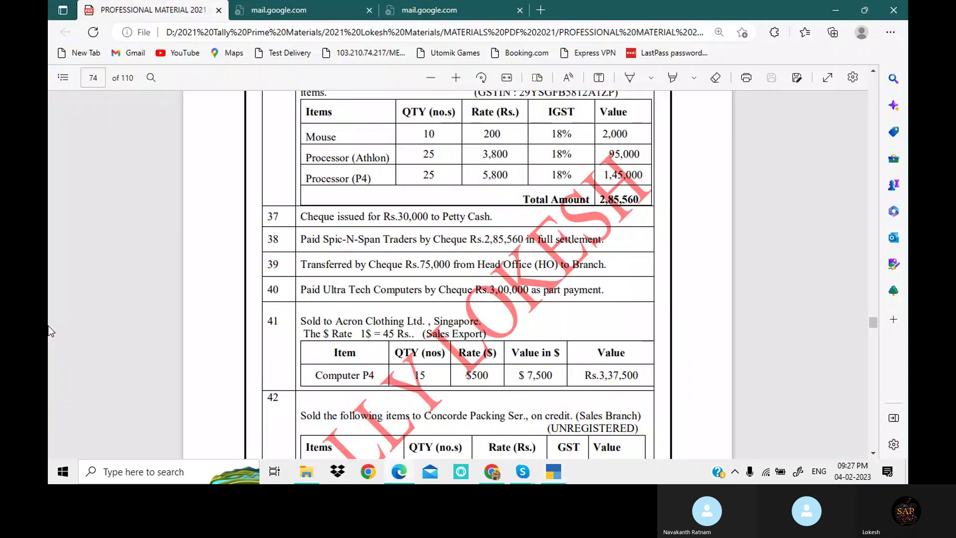
pyautogui.hotkey('alt', 'Tab')
pyautogui.write('H')
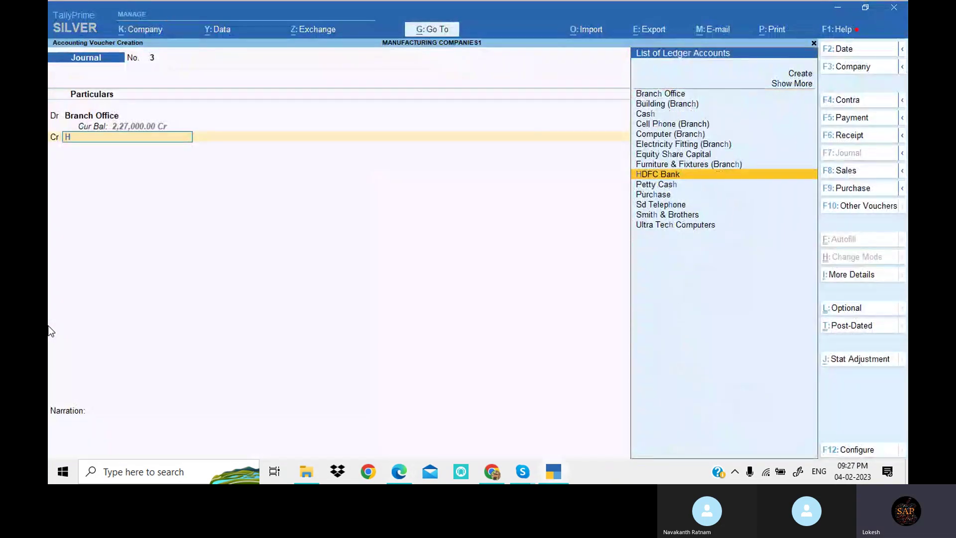
pyautogui.press('Return')
pyautogui.press('Return')
pyautogui.press('Return')
pyautogui.press('Return')
pyautogui.press('Return')
pyautogui.press('Return')
pyautogui.press('Return')
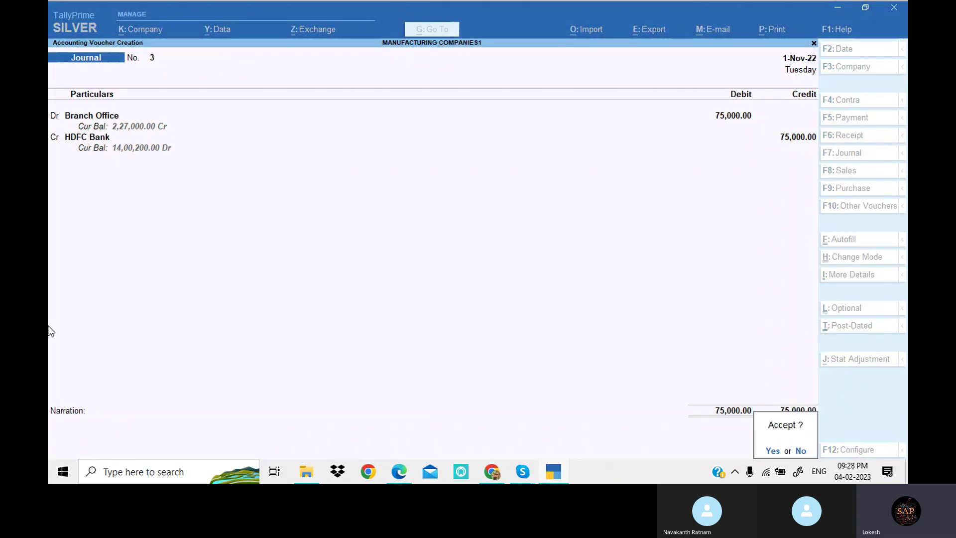
pyautogui.press('Return')
pyautogui.hotkey('alt', 'Tab')
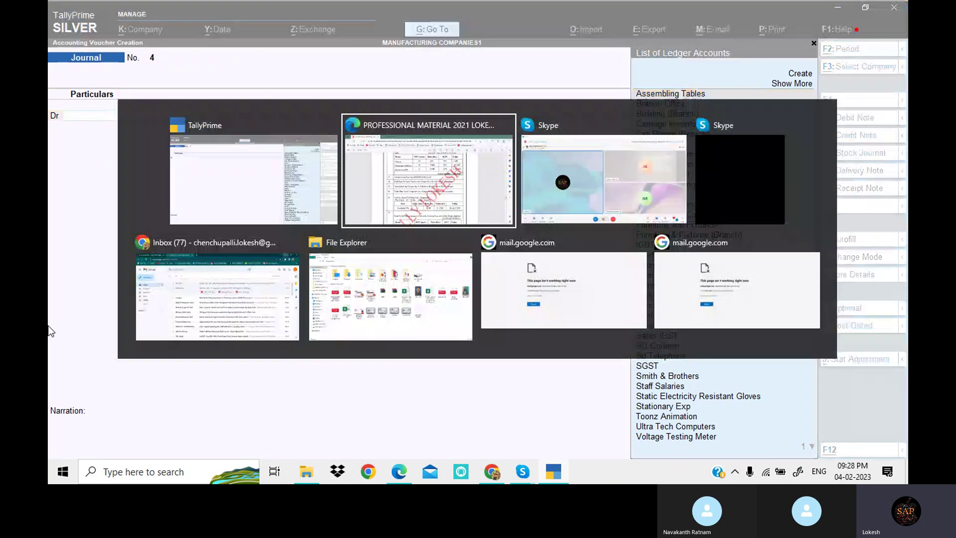
pyautogui.scroll(-2, 423, 258)
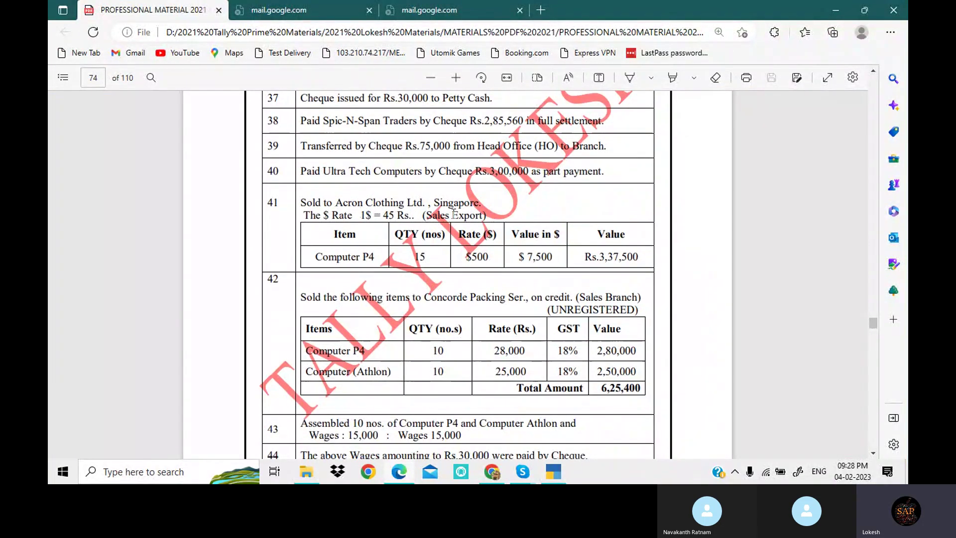
pyautogui.click(555, 473)
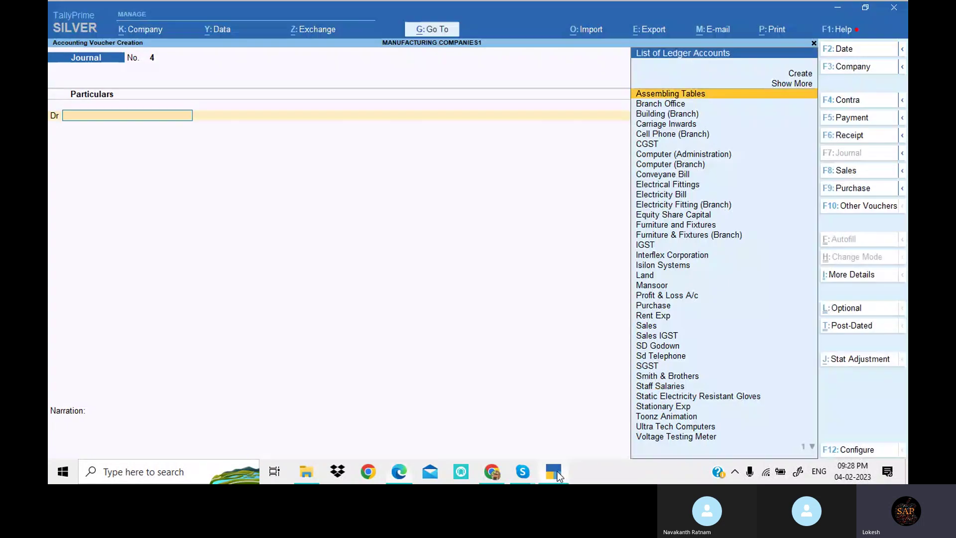
# Create a new $ currency with formal name DOLLOR.
pyautogui.press('Escape')
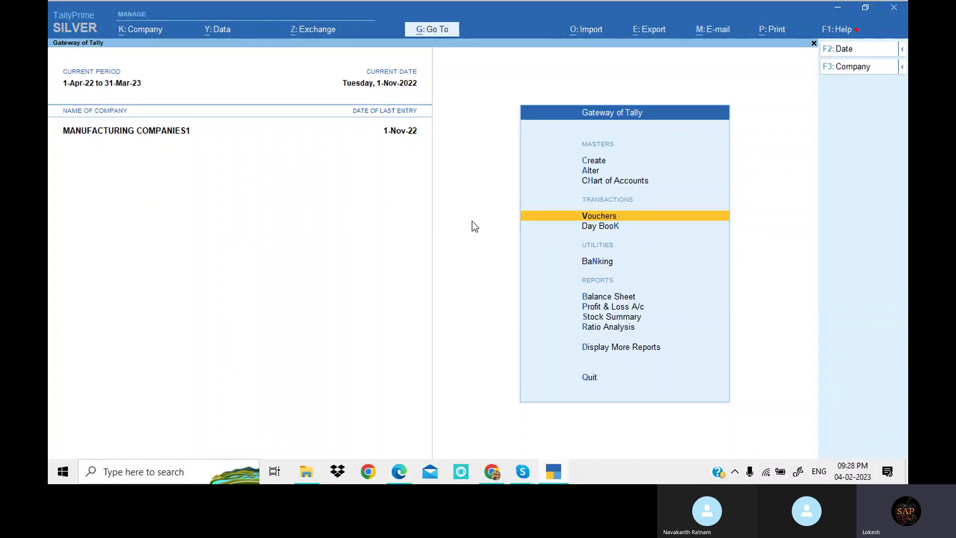
pyautogui.press('Up')
pyautogui.press('Up')
pyautogui.press('Up')
pyautogui.press('Return')
pyautogui.press('Down')
pyautogui.press('Down')
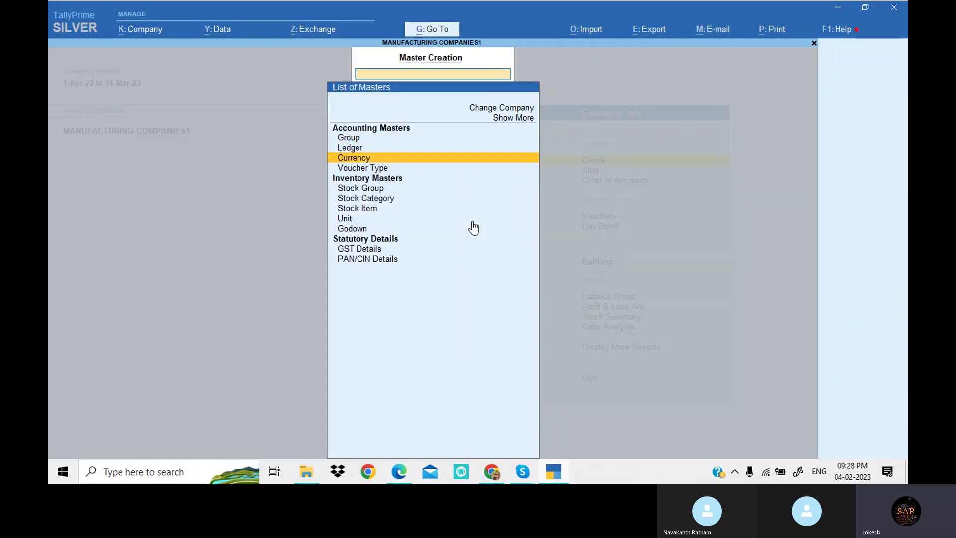
pyautogui.press('Return')
pyautogui.press('Return')
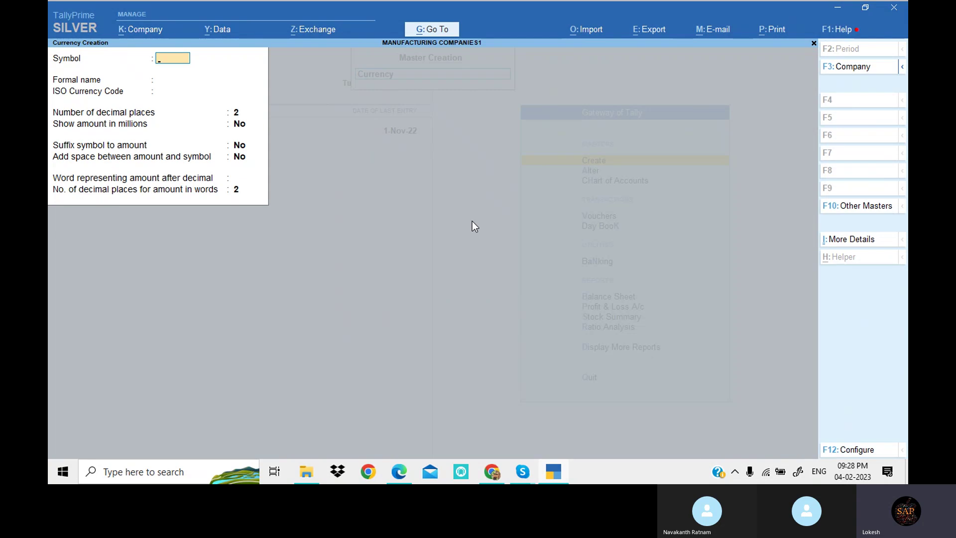
pyautogui.press('Return')
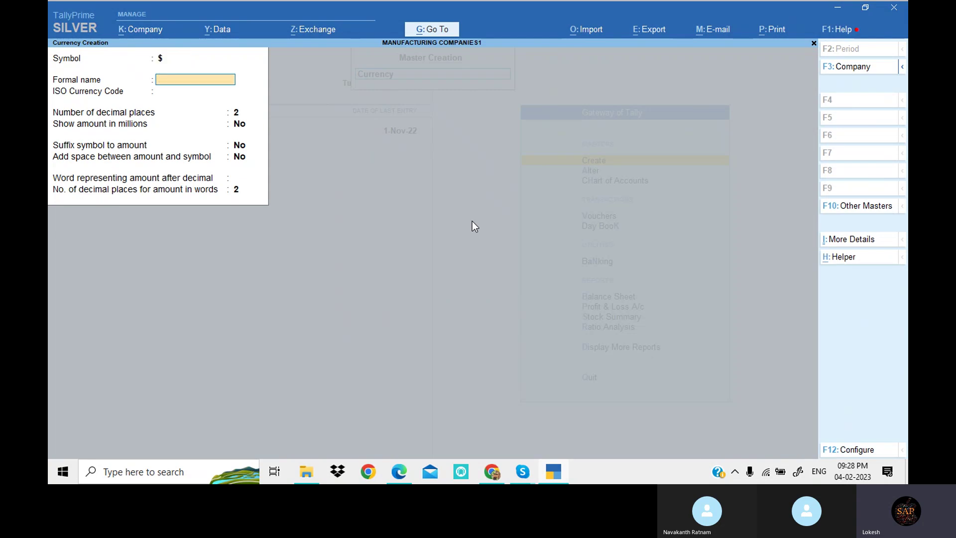
pyautogui.write('DOLLO')
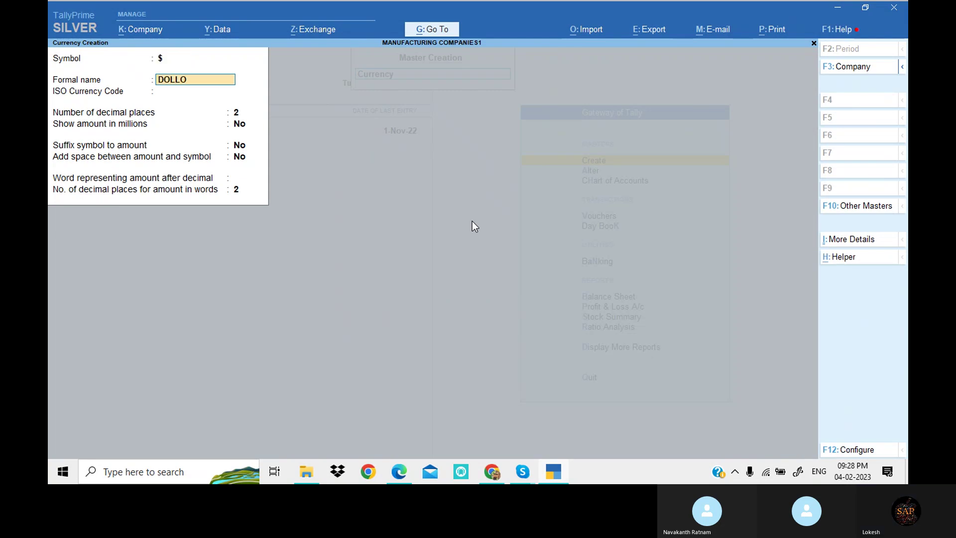
pyautogui.write('R')
pyautogui.press('Return')
pyautogui.press('Return')
pyautogui.press('Return')
pyautogui.press('Return')
pyautogui.press('Return')
pyautogui.press('Return')
pyautogui.press('Return')
pyautogui.press('Return')
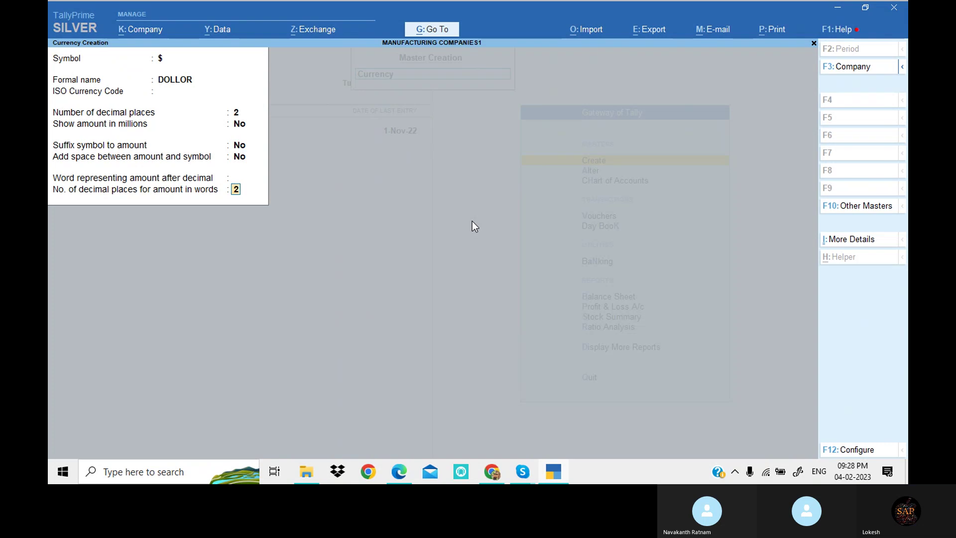
pyautogui.press('Return')
pyautogui.press('Escape')
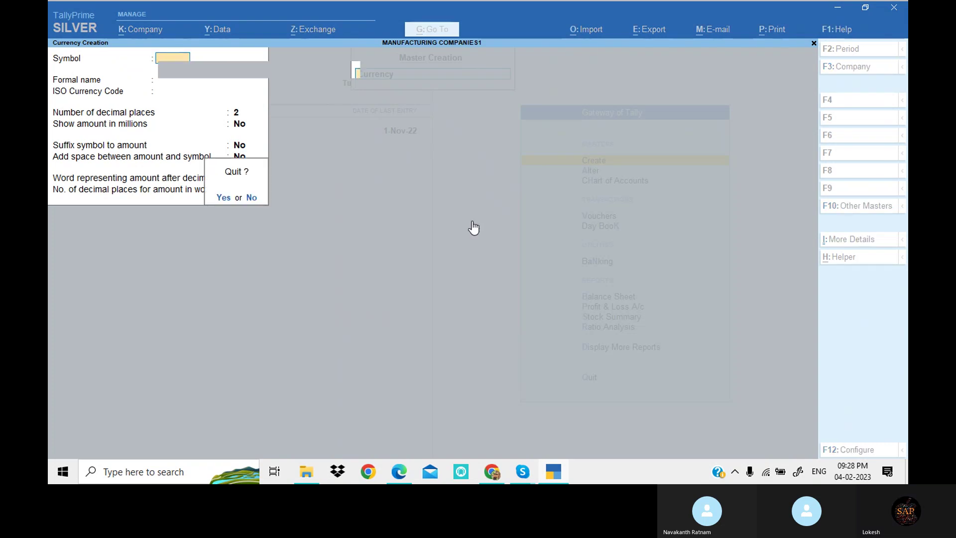
pyautogui.press('Return')
# Set the dollar's standard exchange rate to 45 as of 1-Nov-22.
pyautogui.press('Down')
pyautogui.press('Return')
pyautogui.press('Return')
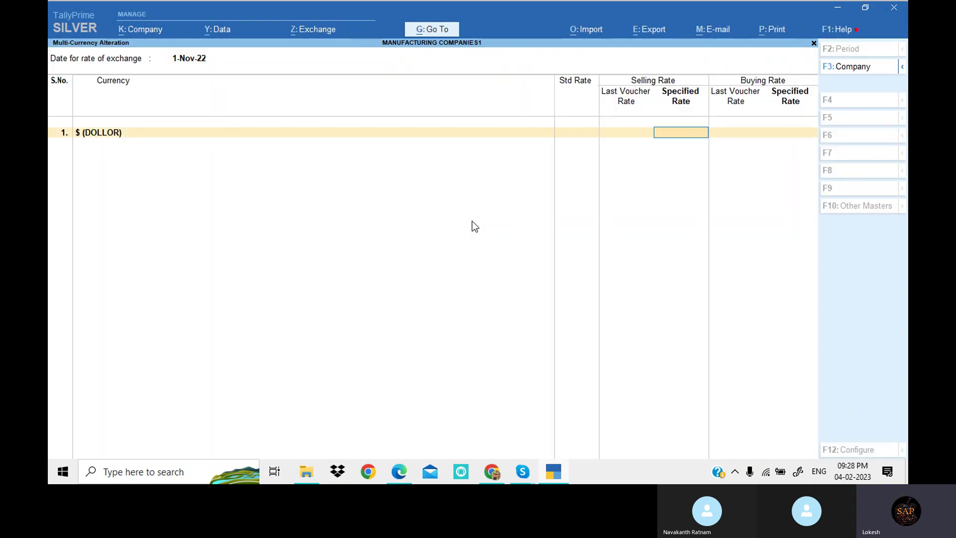
pyautogui.hotkey('alt', 'Tab')
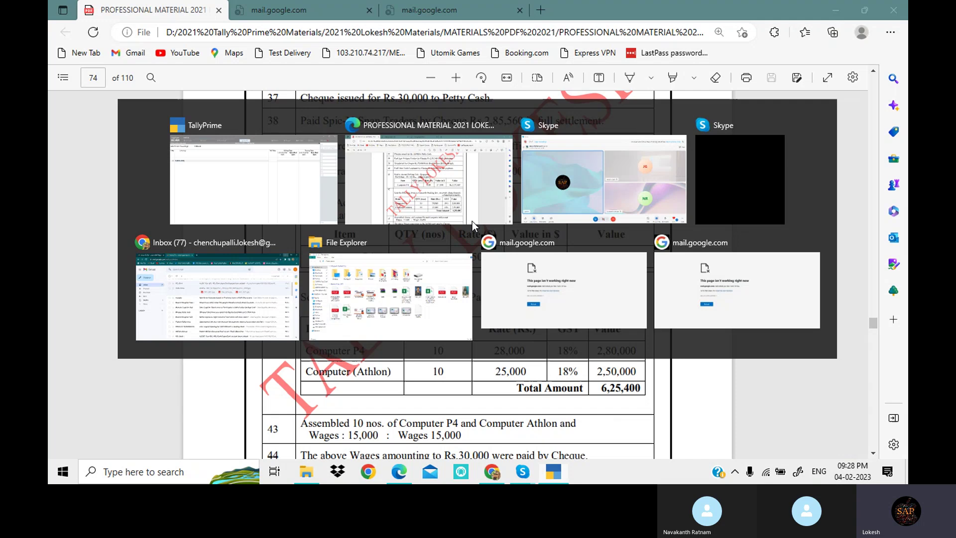
pyautogui.hotkey('alt', 'Tab')
pyautogui.write('45')
pyautogui.press('Return')
pyautogui.press('Return')
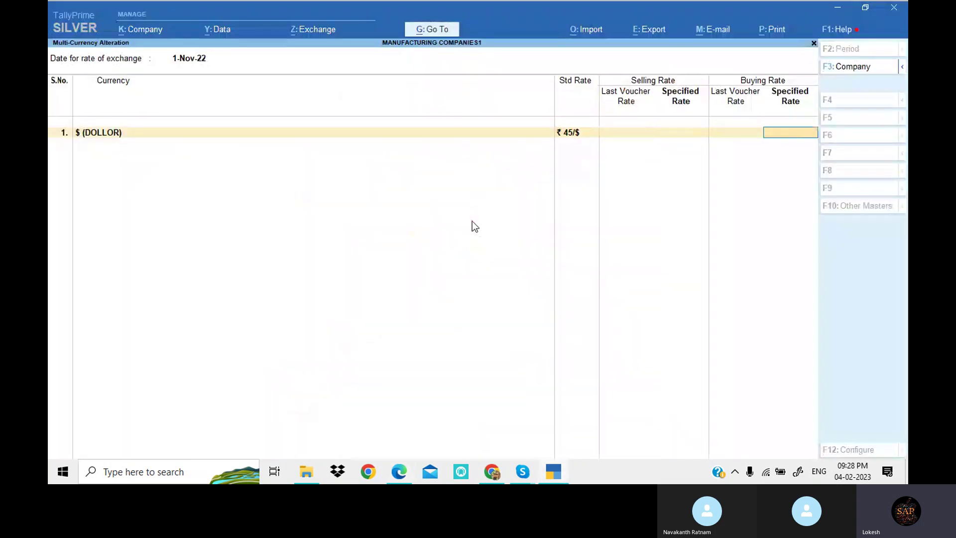
pyautogui.press('Return')
pyautogui.press('y')
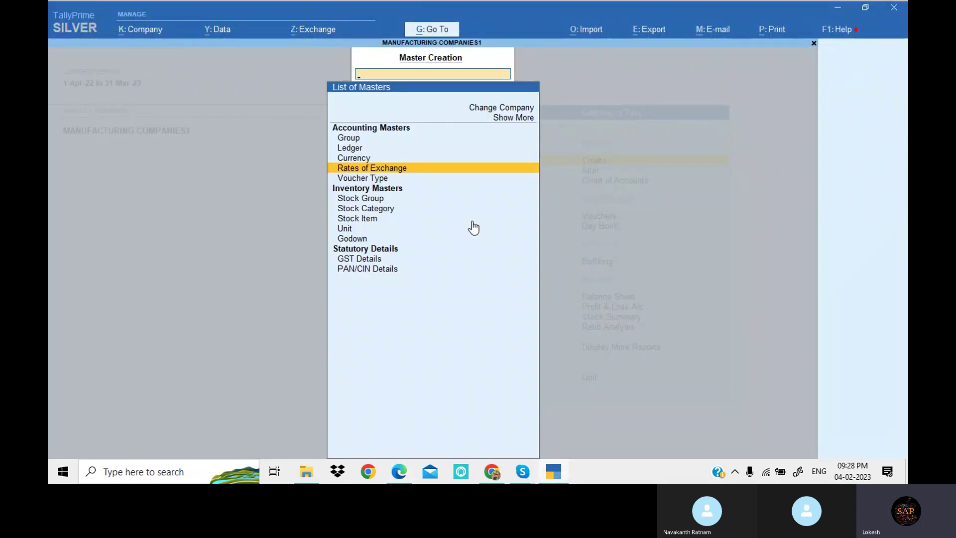
pyautogui.press('Escape')
# Open voucher entry and switch the voucher type to Sales.
pyautogui.press('Down')
pyautogui.press('Down')
pyautogui.press('Down')
pyautogui.press('Return')
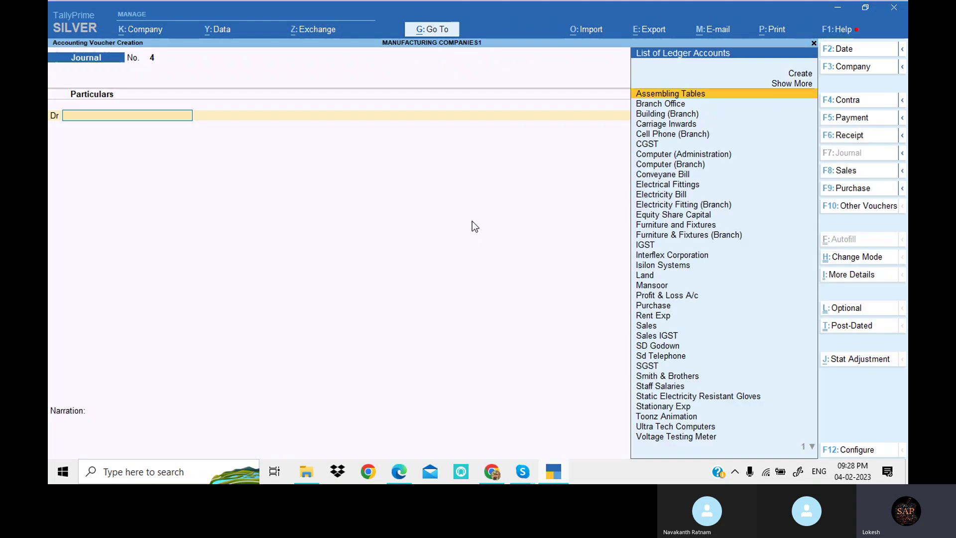
pyautogui.click(869, 174)
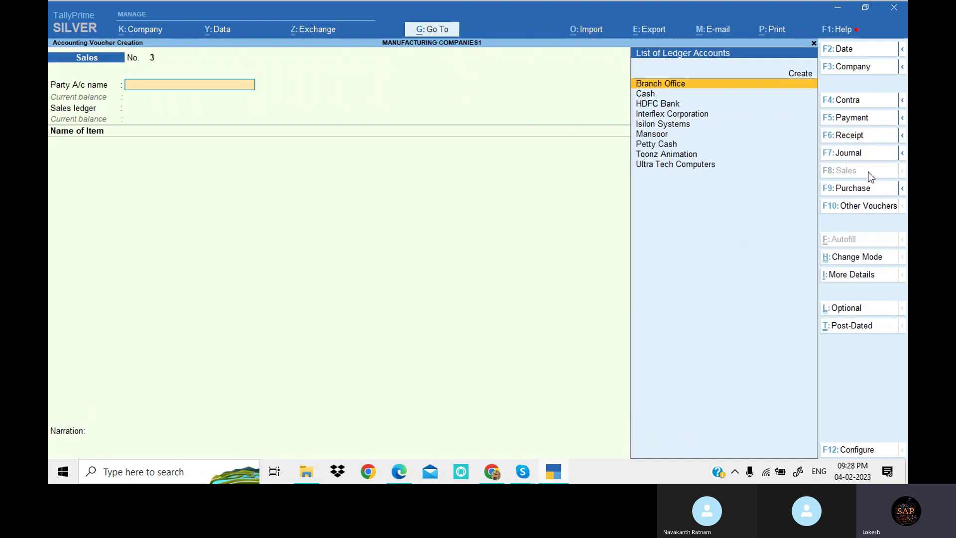
# Start a new party ledger named Acron Clothing Ltd, copied from item 41 of the exercise PDF.
pyautogui.hotkey('alt', 'c')
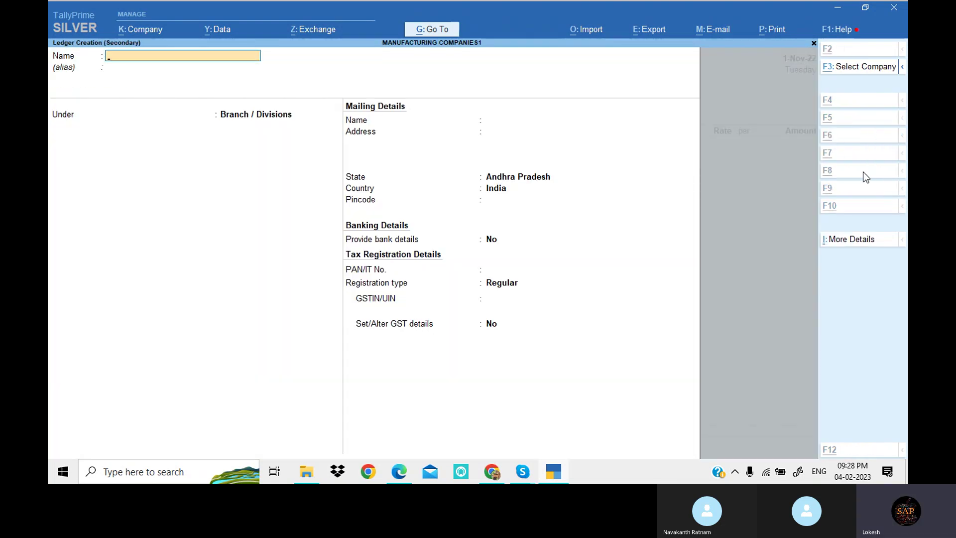
pyautogui.hotkey('alt', 'Tab')
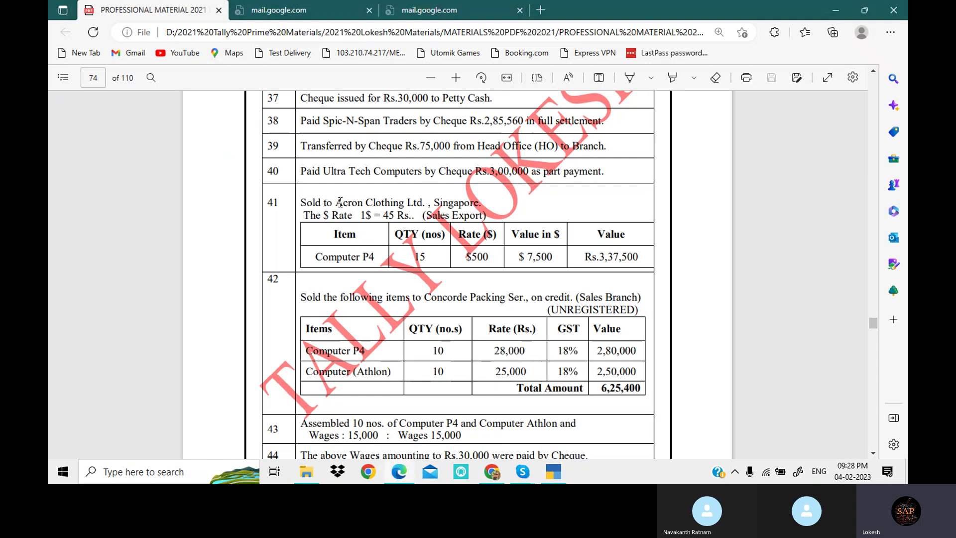
pyautogui.moveTo(336, 202); pyautogui.dragTo(422, 202)
pyautogui.hotkey('ctrl', 'c')
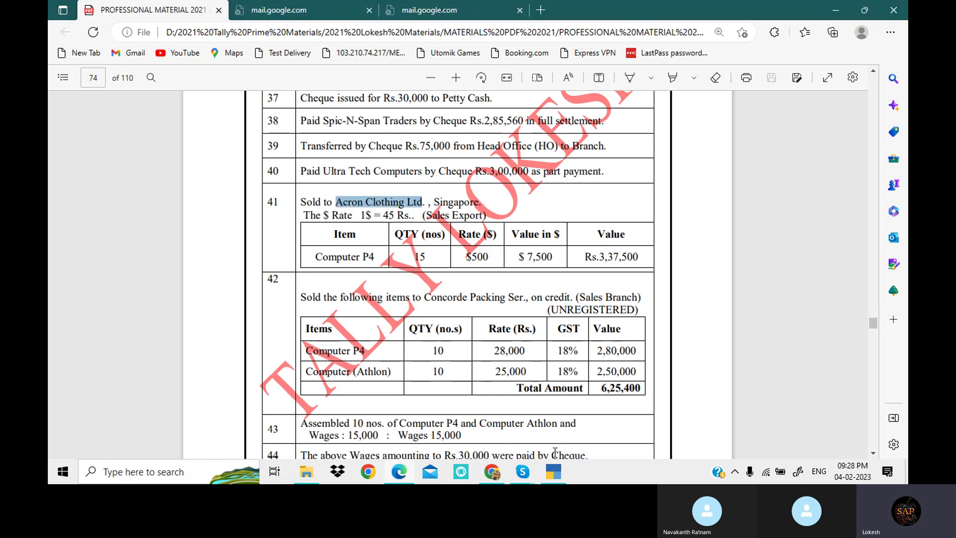
pyautogui.click(555, 476)
pyautogui.hotkey('ctrl', 'v')
pyautogui.press('Return')
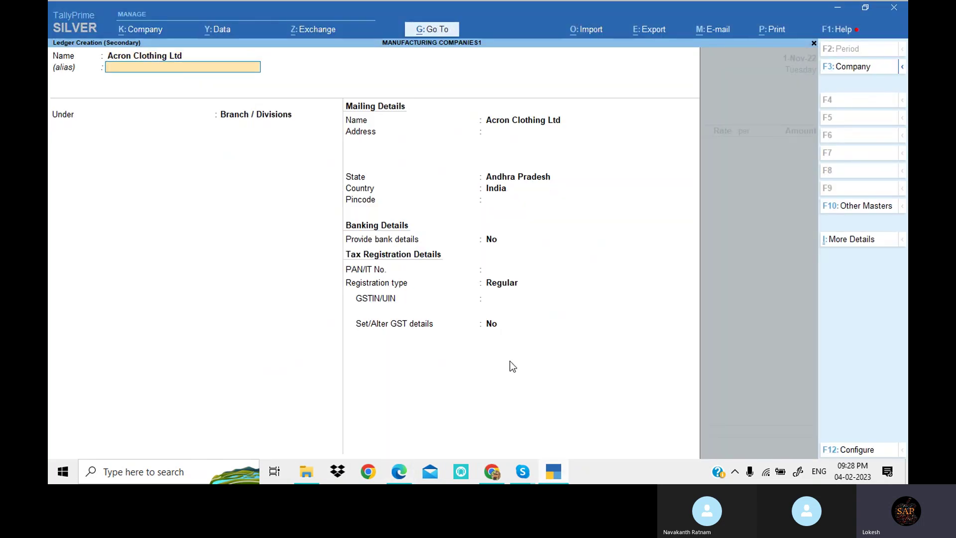
# Place the Acron Clothing Ltd ledger under Sundry Debtors and save it.
pyautogui.press('Return')
pyautogui.write('SUN')
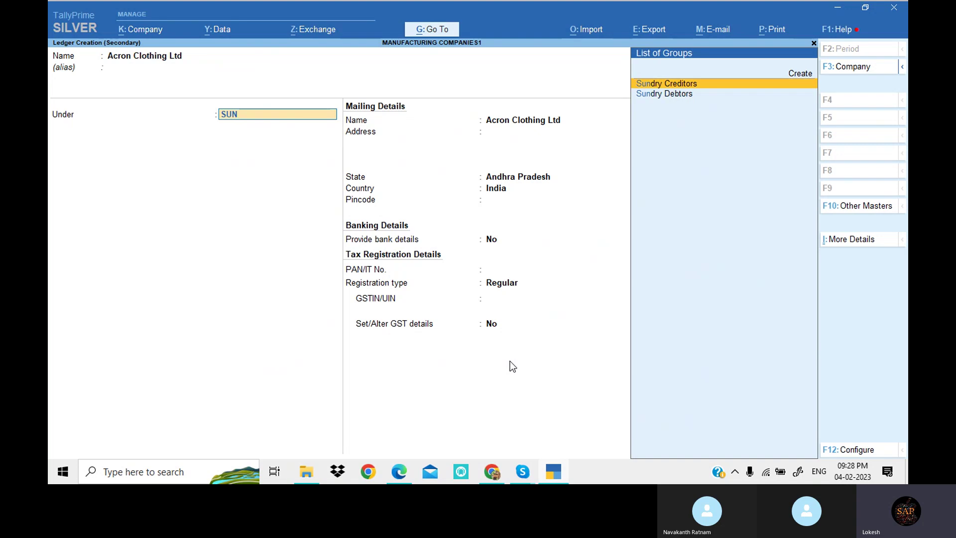
pyautogui.press('Down')
pyautogui.press('Return')
pyautogui.press('Return')
pyautogui.press('Return')
pyautogui.press('Return')
pyautogui.press('Return')
pyautogui.press('Return')
pyautogui.press('Return')
pyautogui.press('Return')
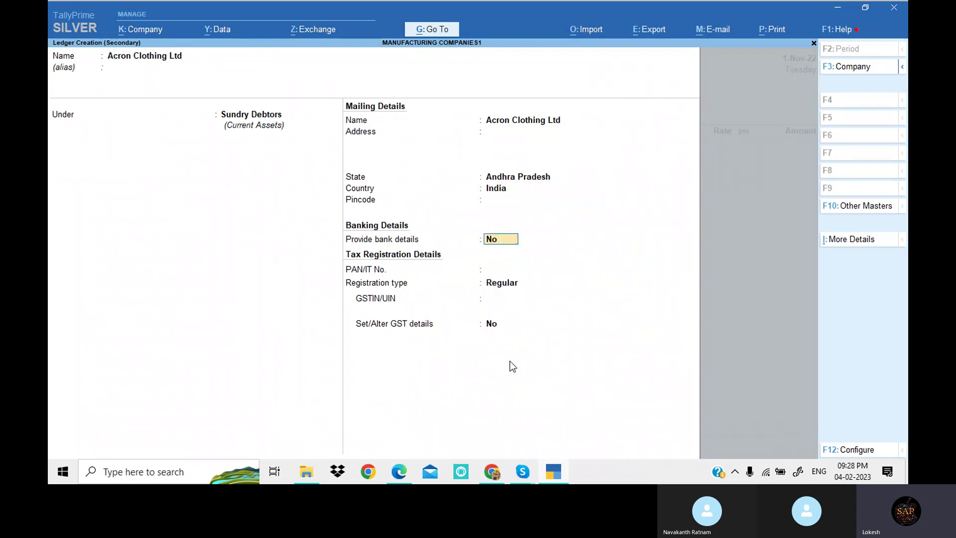
pyautogui.hotkey('alt', 'Tab')
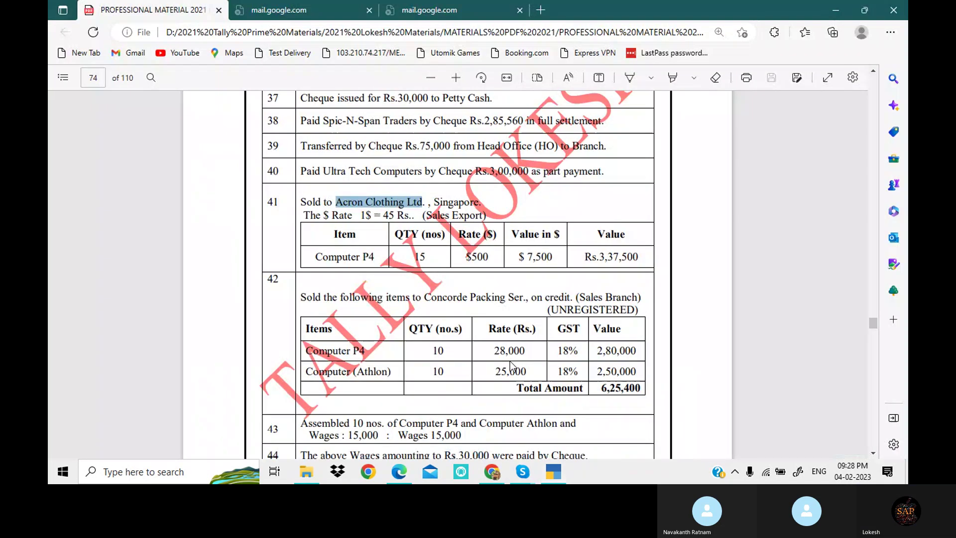
pyautogui.hotkey('alt', 'Tab')
pyautogui.hotkey('ctrl', 'a')
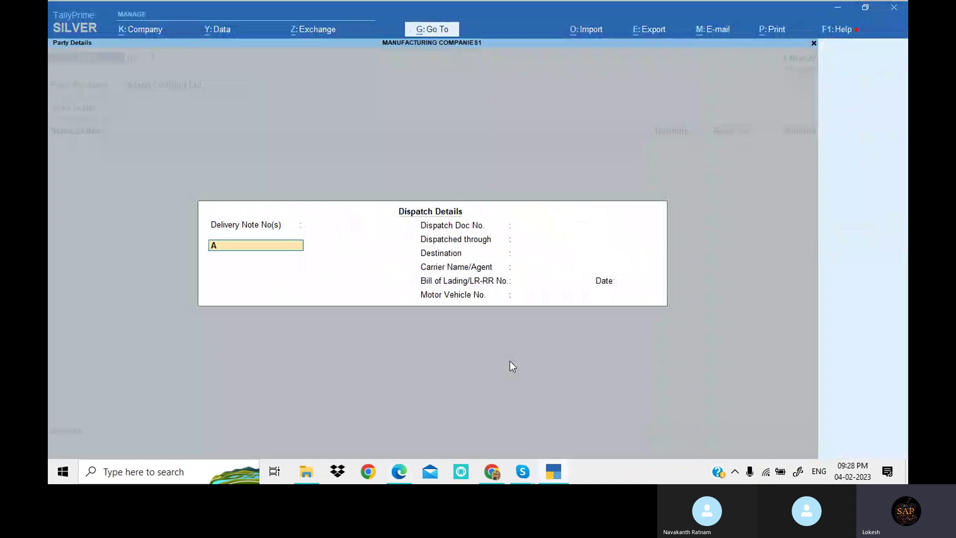
# Clear the stray delivery note and skip the Dispatch and Party Details.
pyautogui.press('BackSpace')
pyautogui.hotkey('ctrl', 'a')
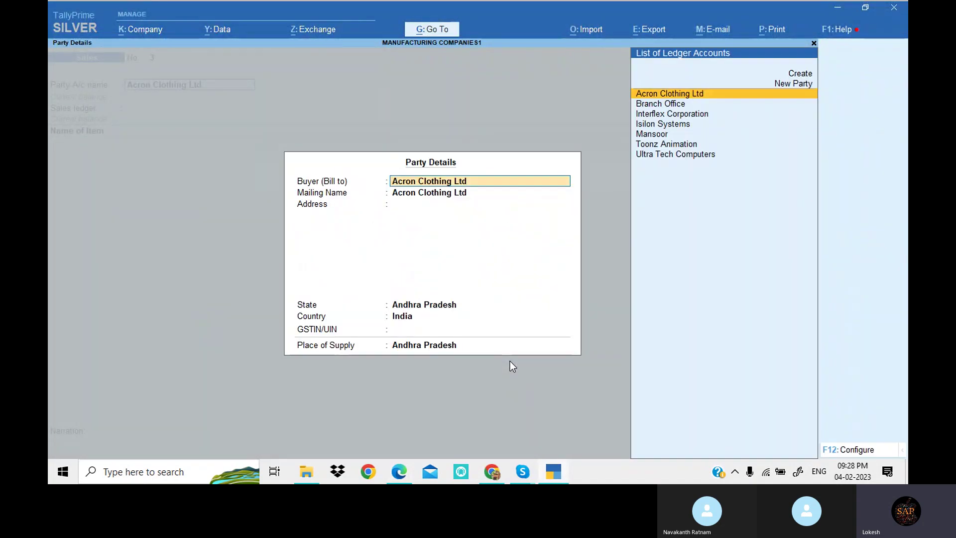
pyautogui.press('Return')
pyautogui.press('Return')
pyautogui.press('Return')
pyautogui.press('Return')
pyautogui.press('Return')
pyautogui.press('Return')
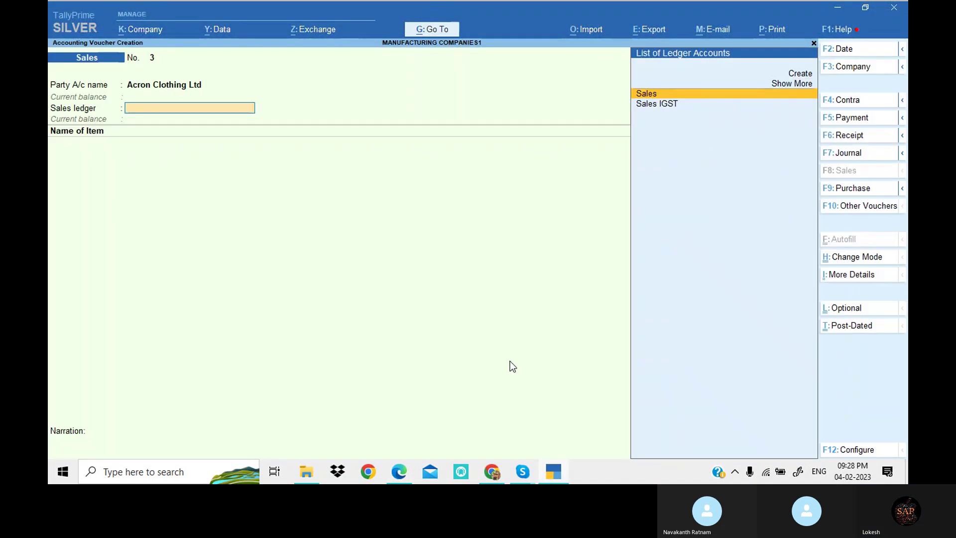
# Create a Sales Export ledger under Sales Accounts from the Sales ledger field.
pyautogui.hotkey('alt', 'c')
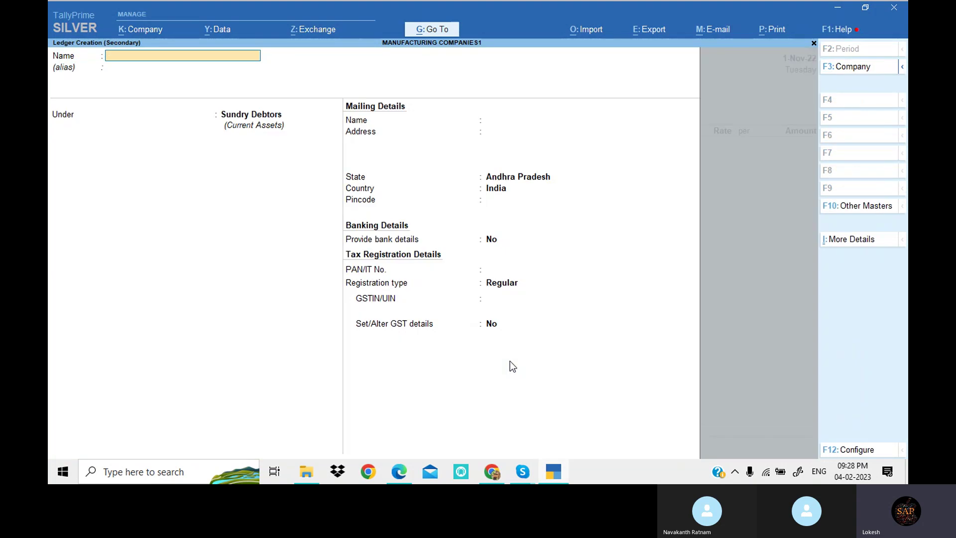
pyautogui.write('SALE')
pyautogui.write('les exp')
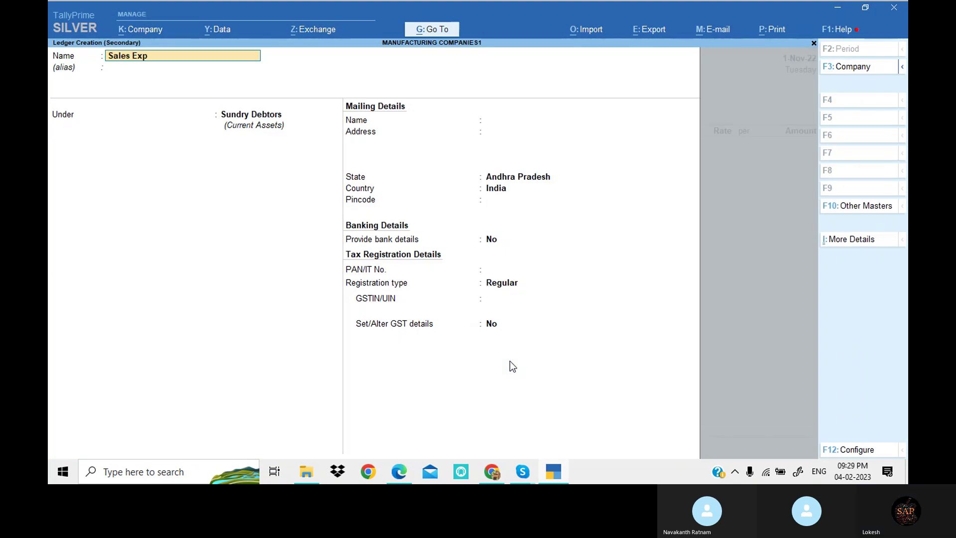
pyautogui.write('ort')
pyautogui.press('Return')
pyautogui.press('Return')
pyautogui.write('sal')
pyautogui.press('Return')
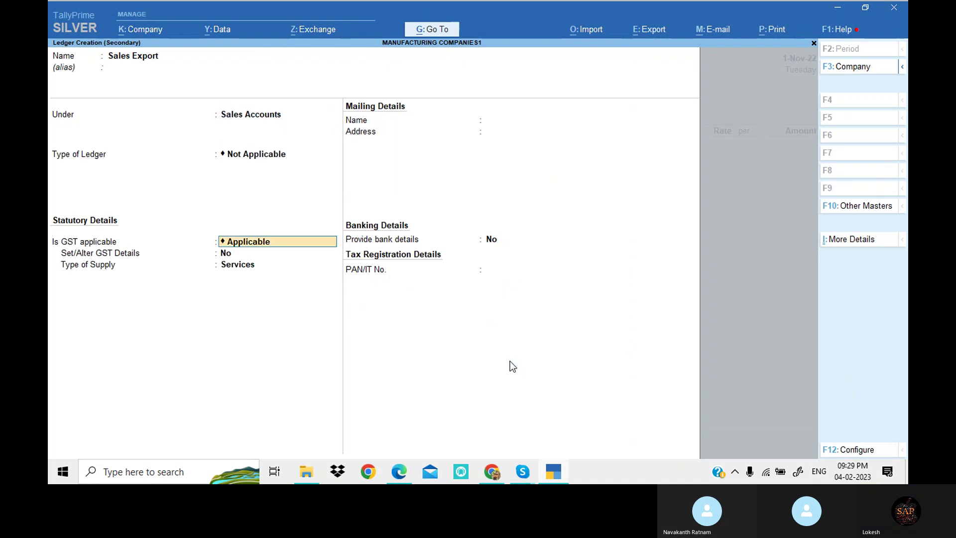
pyautogui.press('Return')
pyautogui.press('Return')
pyautogui.press('Up')
pyautogui.press('Return')
# Save the Sales Export ledger and pick Computer P4 as the stock item.
pyautogui.hotkey('ctrl', 'a')
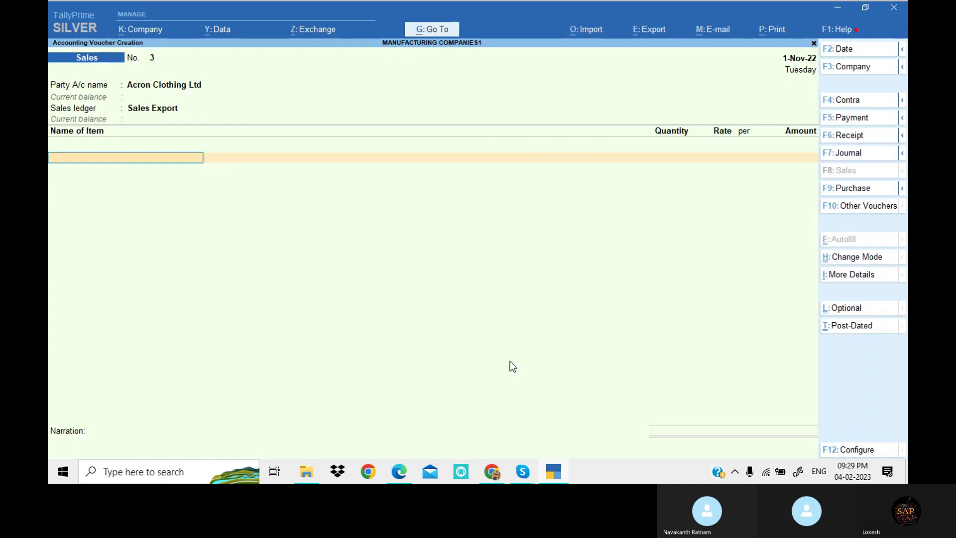
pyautogui.hotkey('alt', 'Tab')
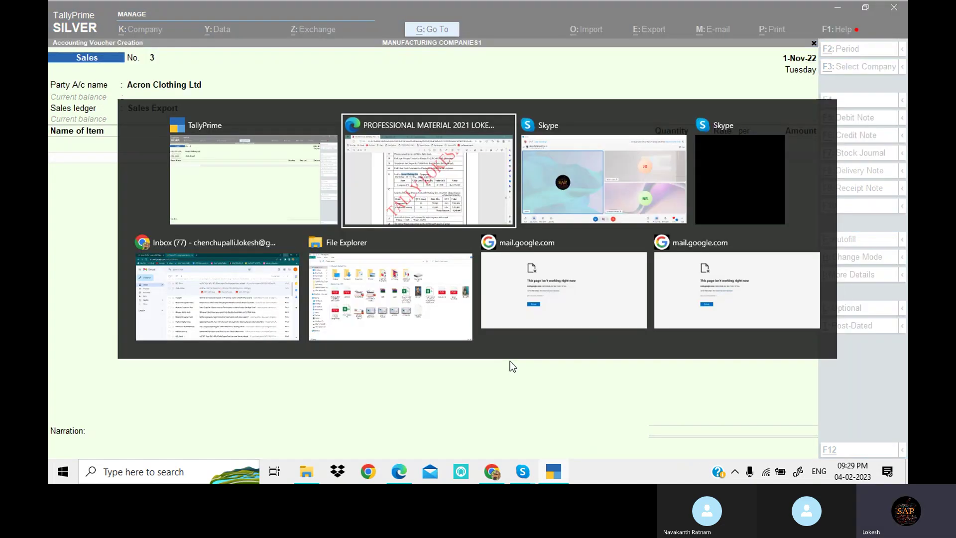
pyautogui.hotkey('alt', 'Tab')
pyautogui.write('Co')
pyautogui.press('Down')
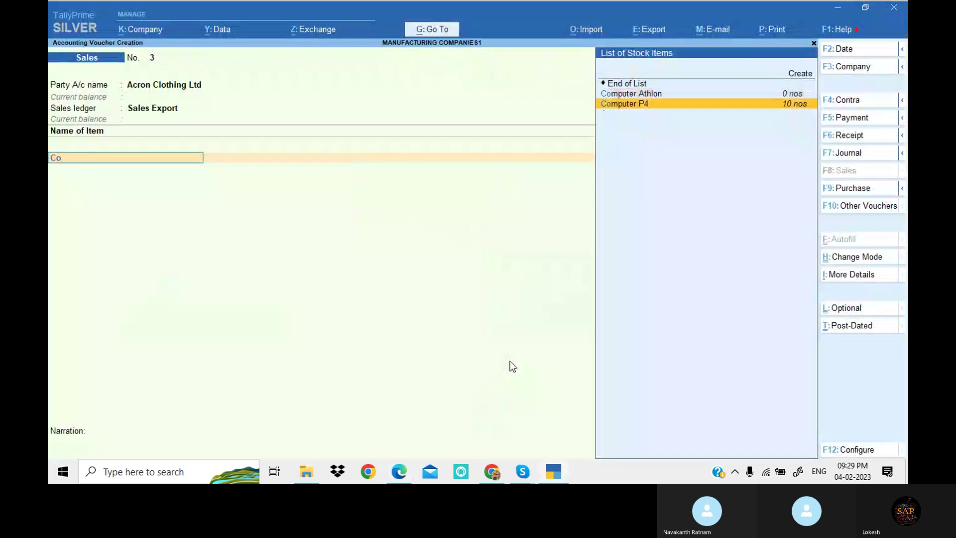
pyautogui.press('Return')
# Enter a quantity of 15 at a rate of $500 each.
pyautogui.hotkey('alt', 'Tab')
pyautogui.hotkey('alt', 'Tab')
pyautogui.write('15')
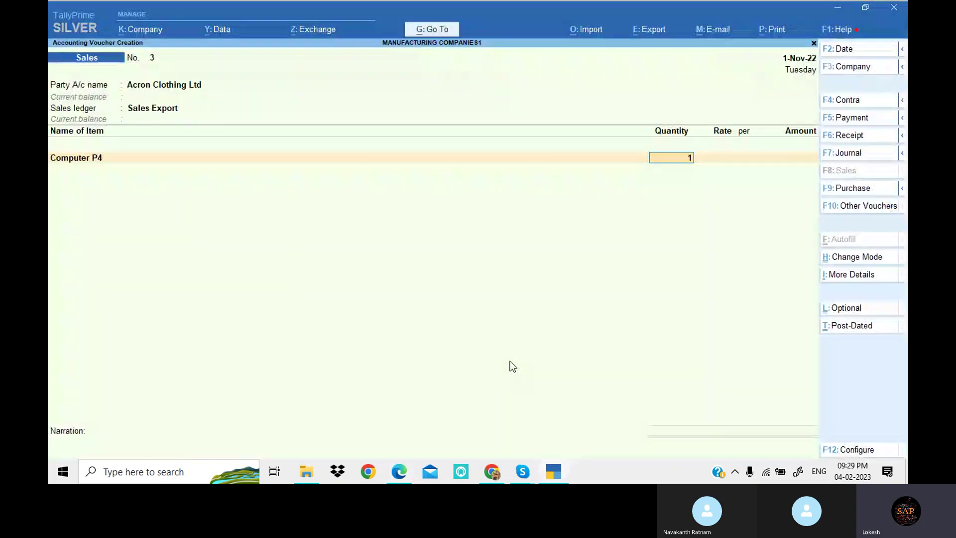
pyautogui.press('Return')
pyautogui.press('Return')
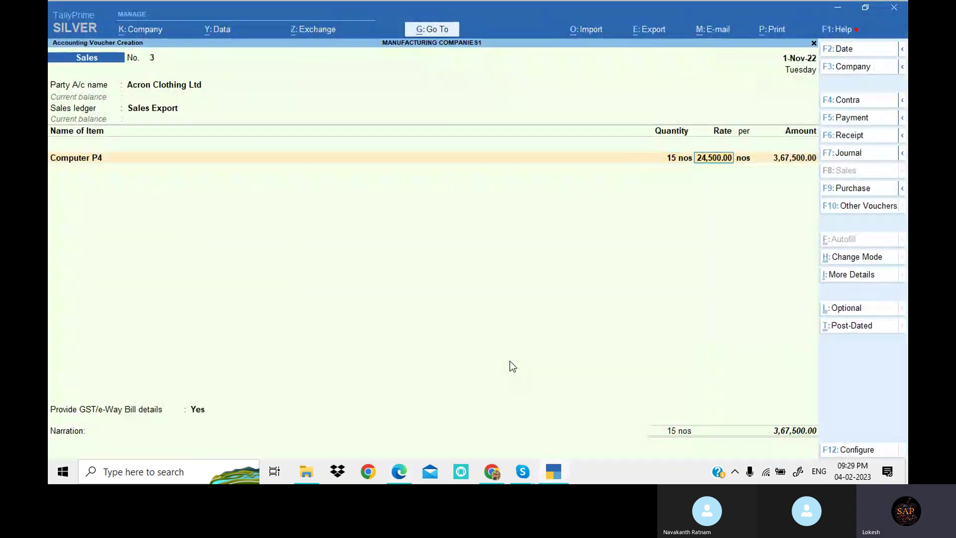
pyautogui.write('$')
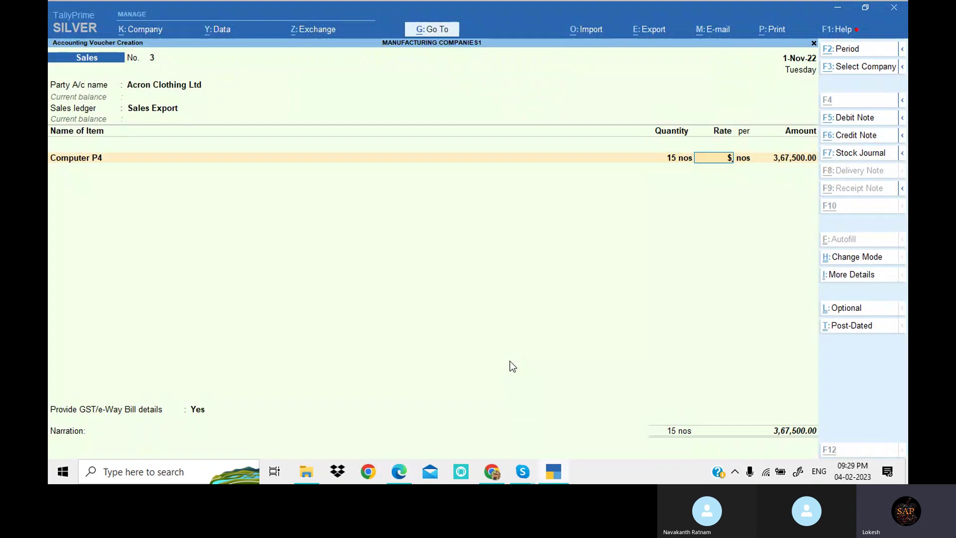
pyautogui.hotkey('alt', 'Tab')
pyautogui.hotkey('alt', 'Tab')
pyautogui.write('500')
pyautogui.press('Return')
pyautogui.press('Return')
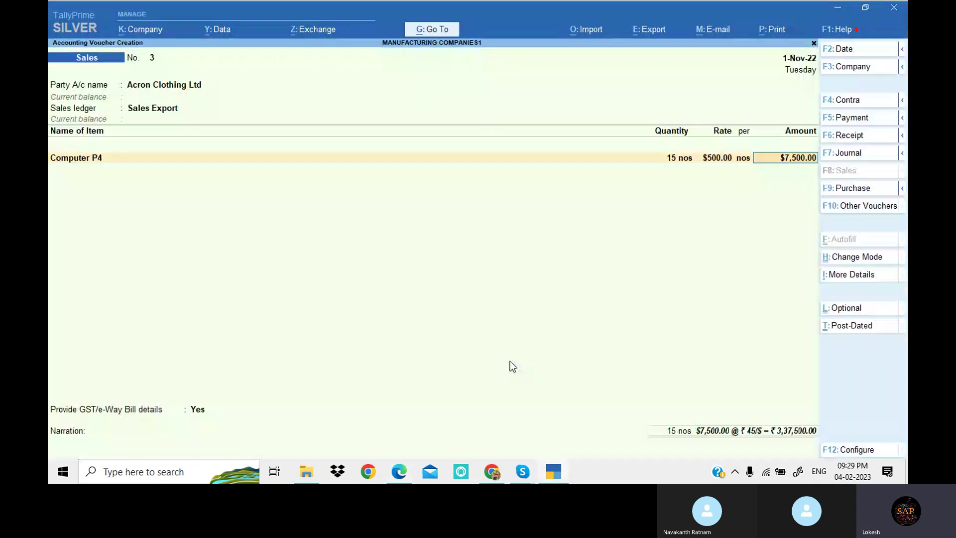
pyautogui.press('Return')
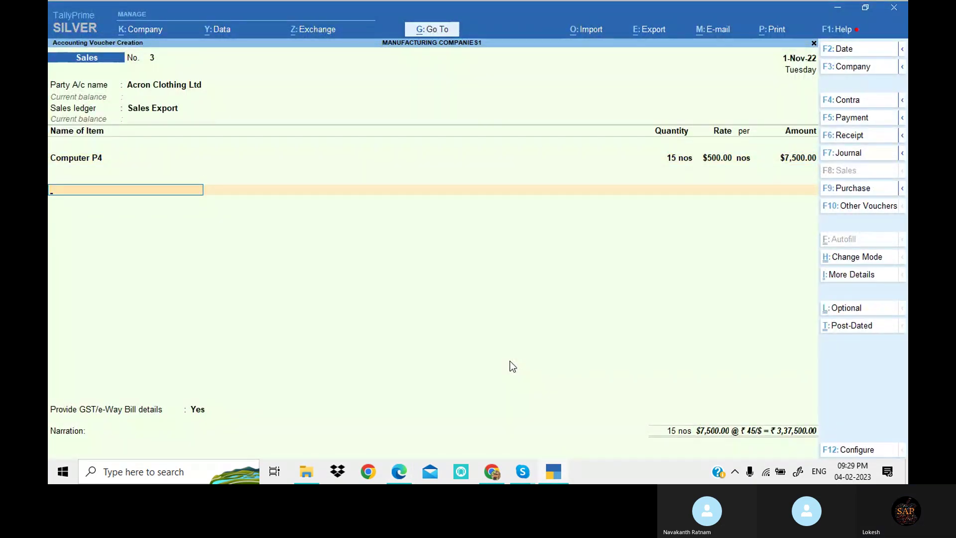
# Set GST details to No and accept Sales voucher No. 3 totalling ₹3,37,500.
pyautogui.press('Return')
pyautogui.press('Return')
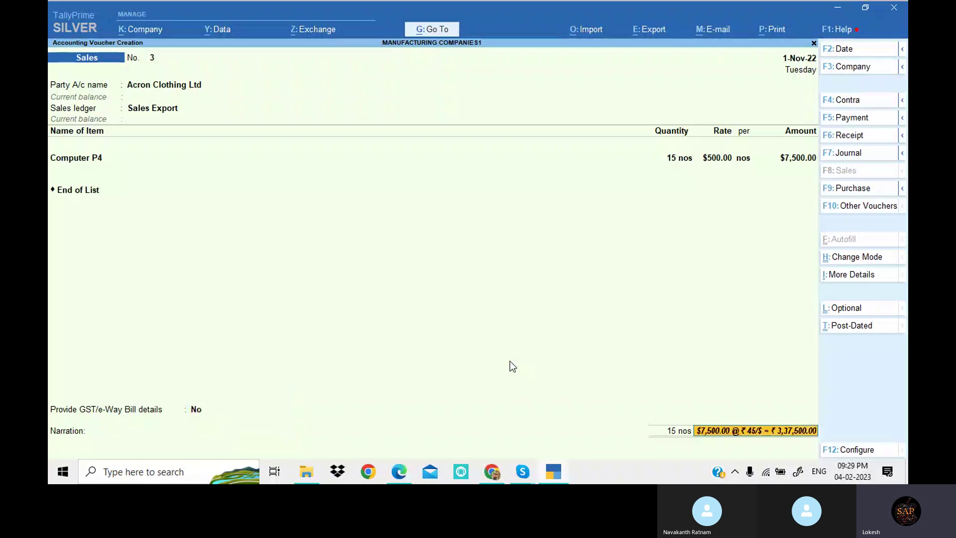
pyautogui.hotkey('alt', 'Tab')
pyautogui.scroll(-3, 497, 363)
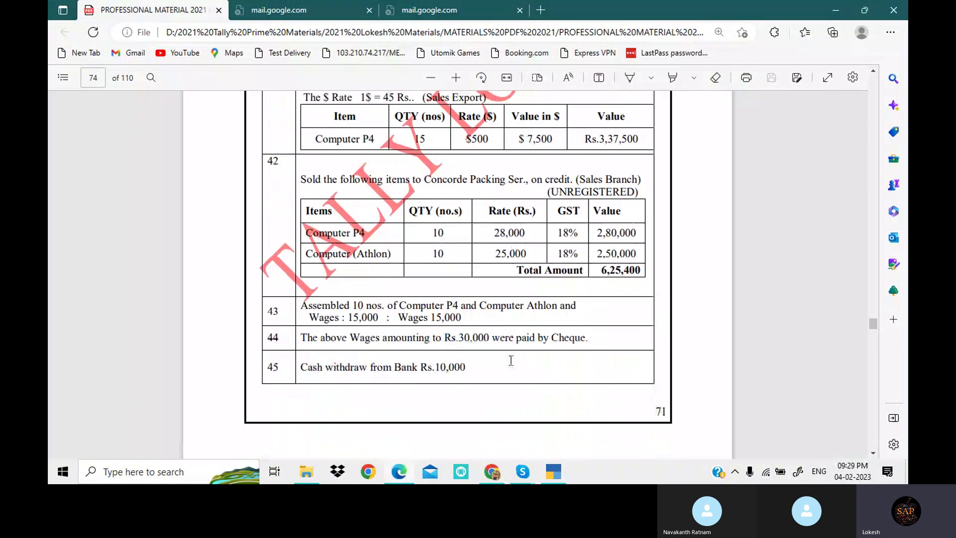
pyautogui.scroll(1, 642, 254)
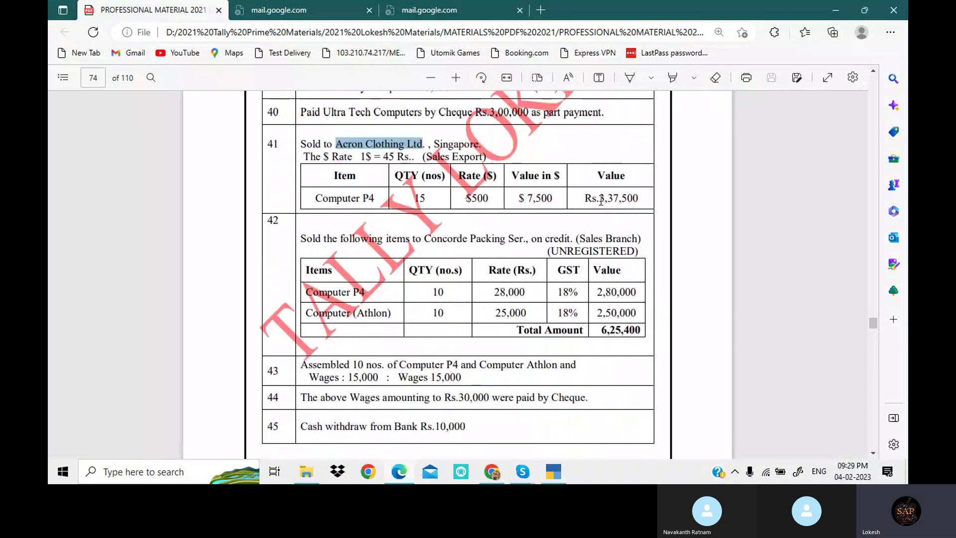
pyautogui.hotkey('alt', 'Tab')
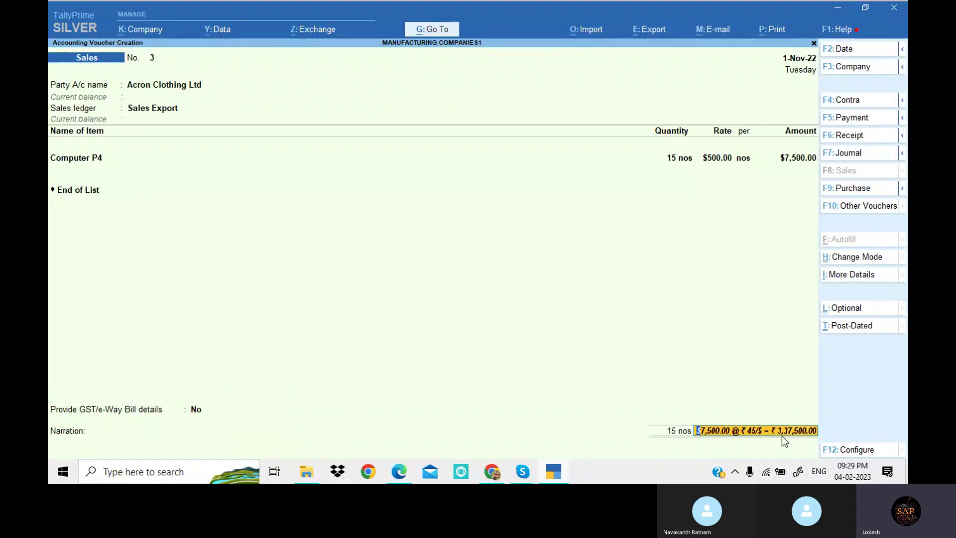
pyautogui.press('Return')
pyautogui.press('Return')
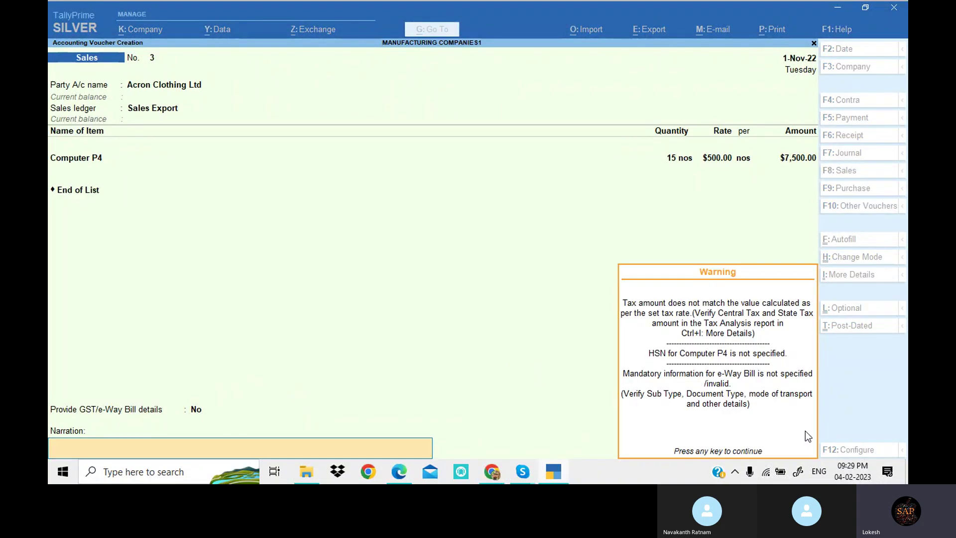
pyautogui.press('Return')
pyautogui.press('Return')
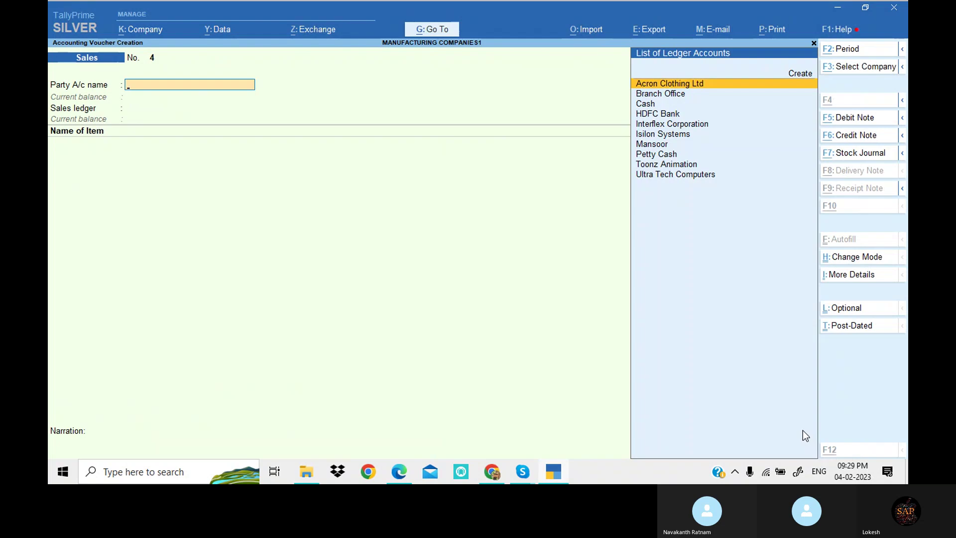
pyautogui.hotkey('alt', 'Tab')
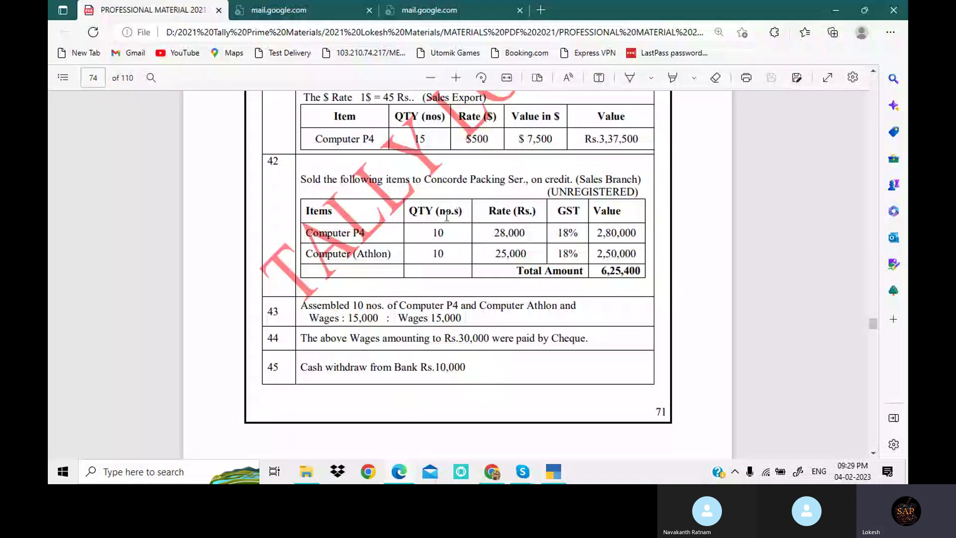
# Scroll the course PDF from page 75 down to page 77 to show question 68.
pyautogui.scroll(-3, 474, 236)
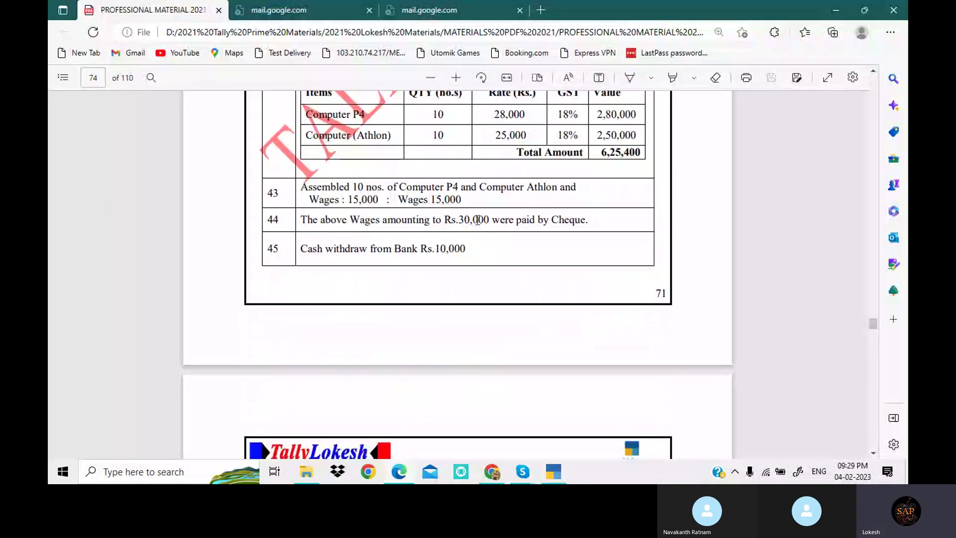
pyautogui.scroll(-9, 477, 220)
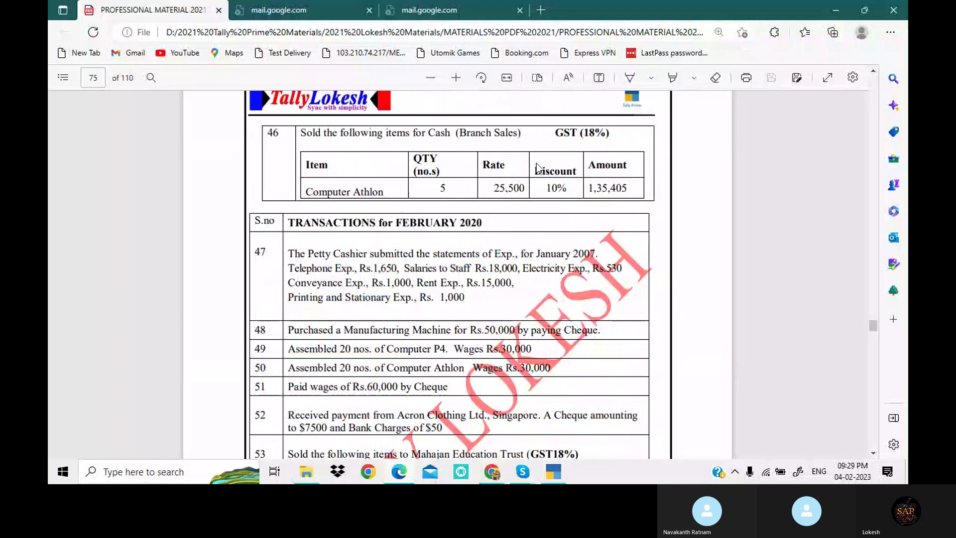
pyautogui.scroll(-3, 486, 196)
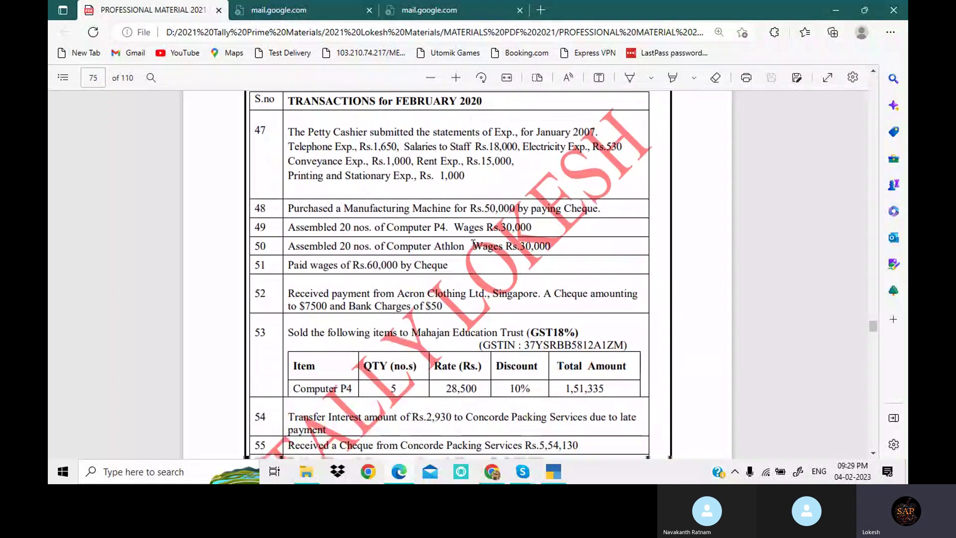
pyautogui.scroll(-1, 473, 244)
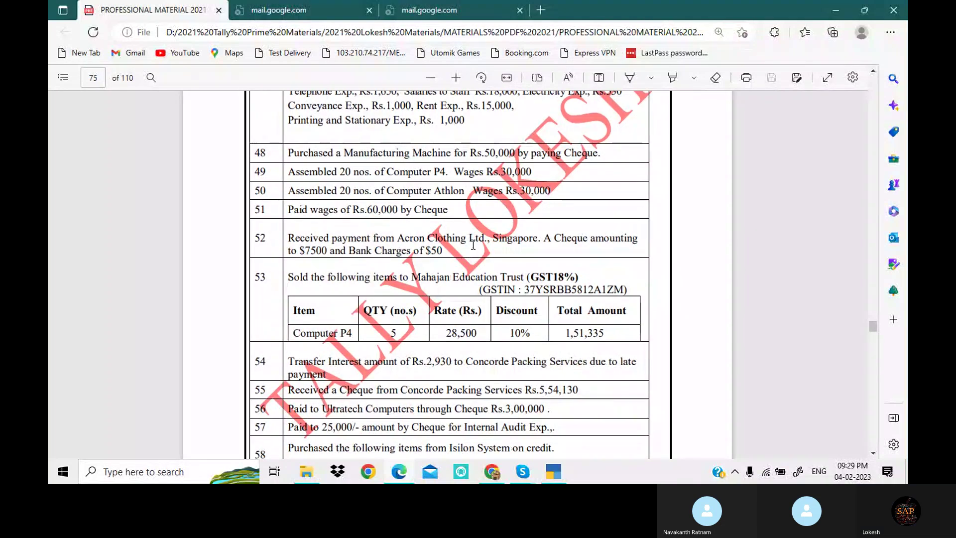
pyautogui.scroll(-1, 473, 245)
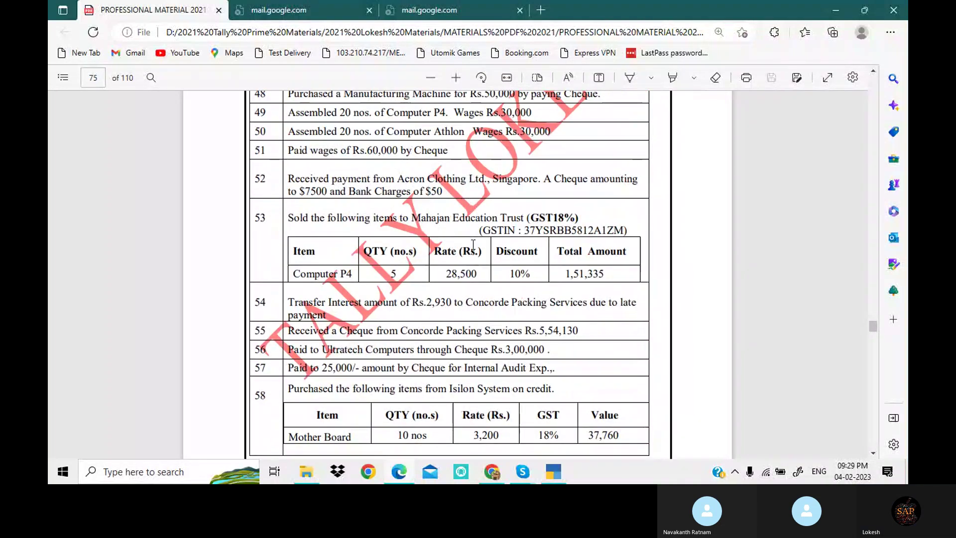
pyautogui.scroll(-2, 473, 244)
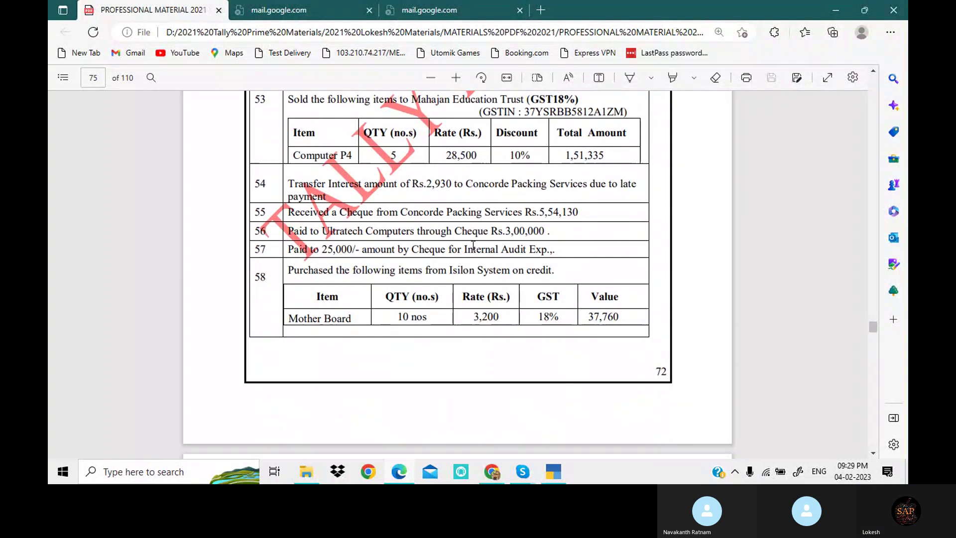
pyautogui.scroll(-6, 474, 246)
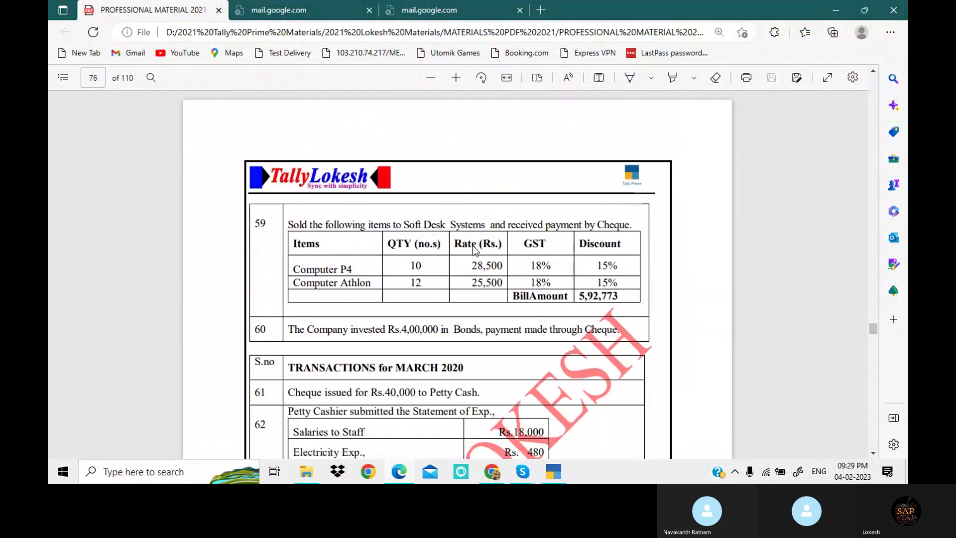
pyautogui.scroll(-5, 473, 246)
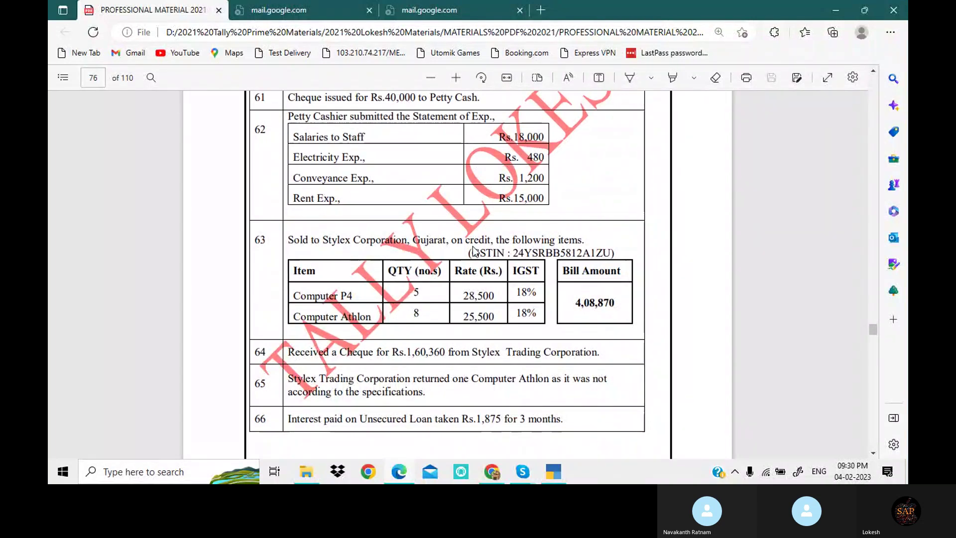
pyautogui.scroll(-1, 475, 252)
pyautogui.scroll(-5, 473, 248)
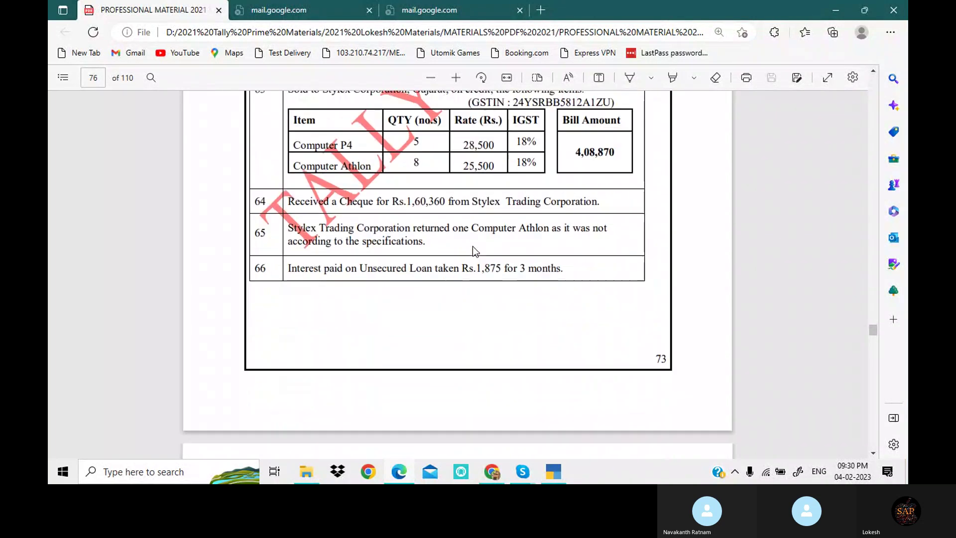
pyautogui.scroll(-3, 475, 251)
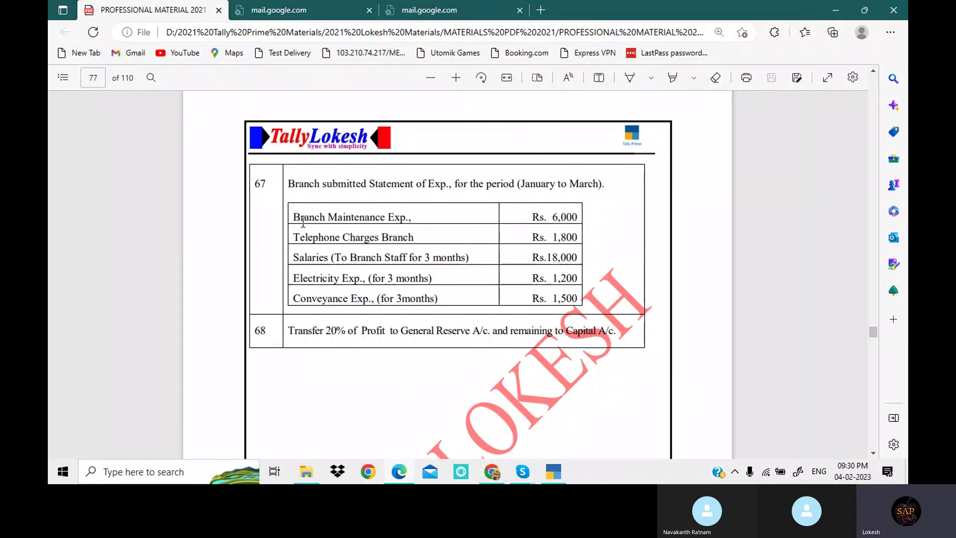
pyautogui.scroll(-1, 359, 237)
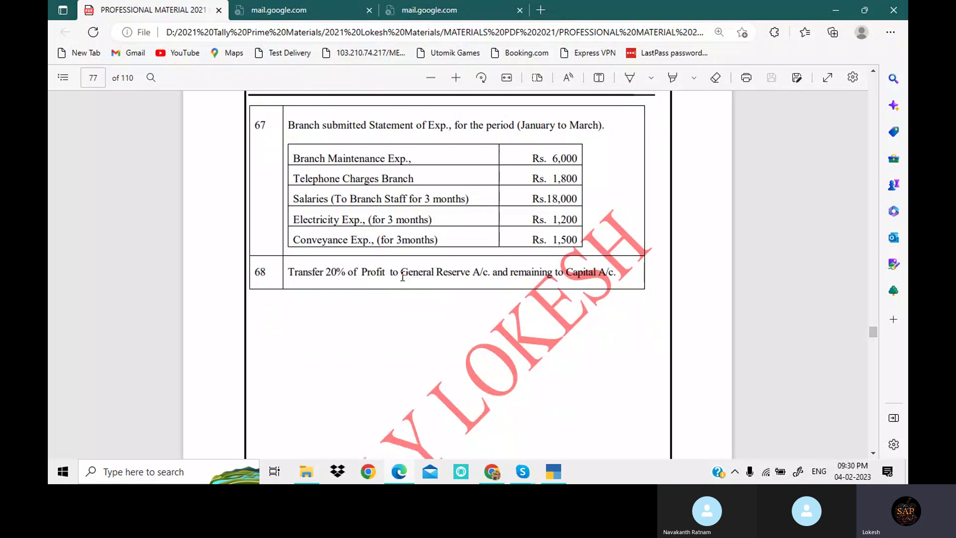
# Switch to a Journal voucher and select Profit & Loss A/c as the debit ledger.
pyautogui.click(555, 473)
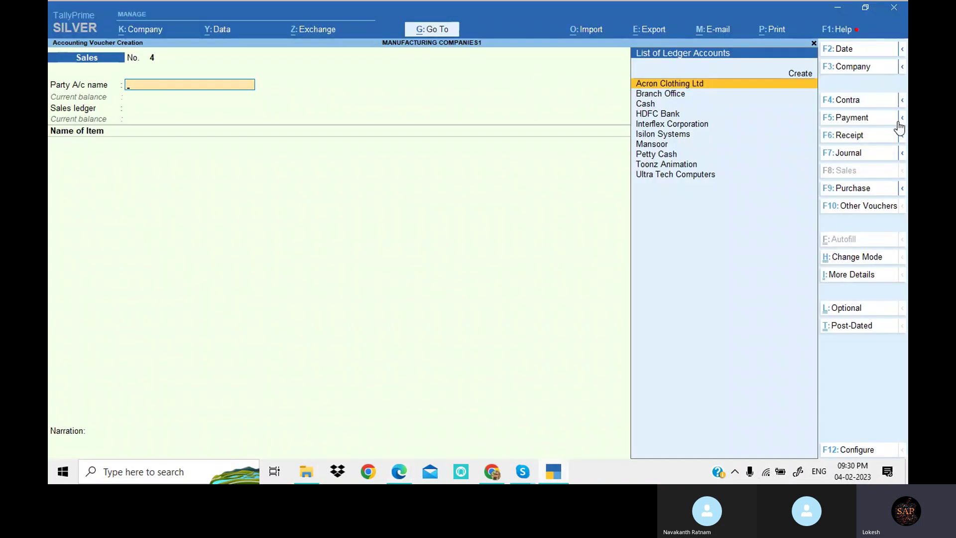
pyautogui.press('F7')
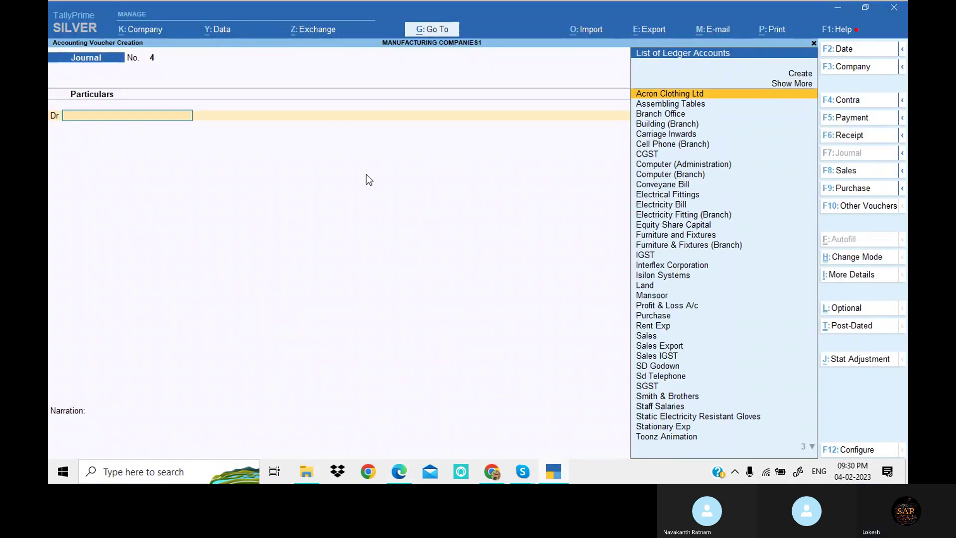
pyautogui.write('Pr')
pyautogui.press('Return')
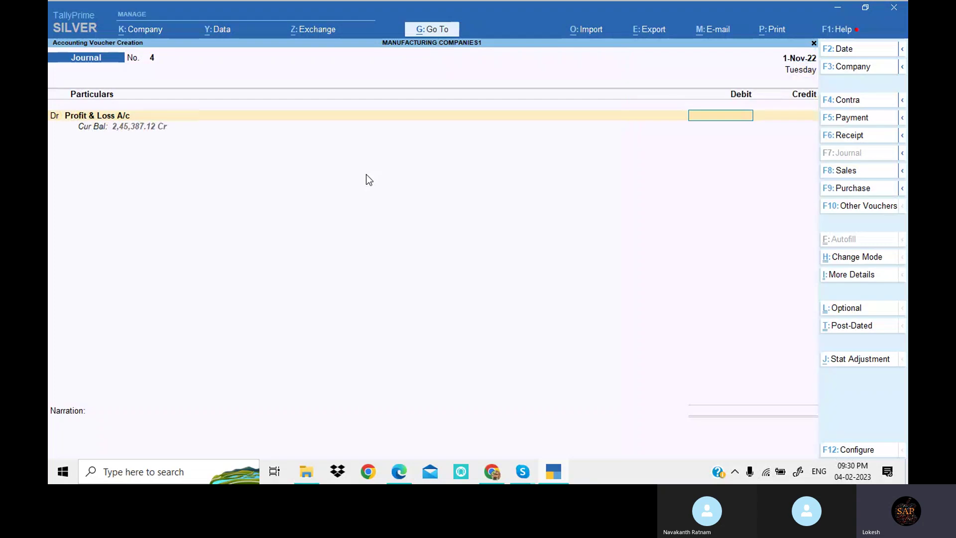
# Calculate 245387*20/100 (49,077.40) and debit Profit & Loss A/c with 2,45,387.
pyautogui.hotkey('ctrl', 'n')
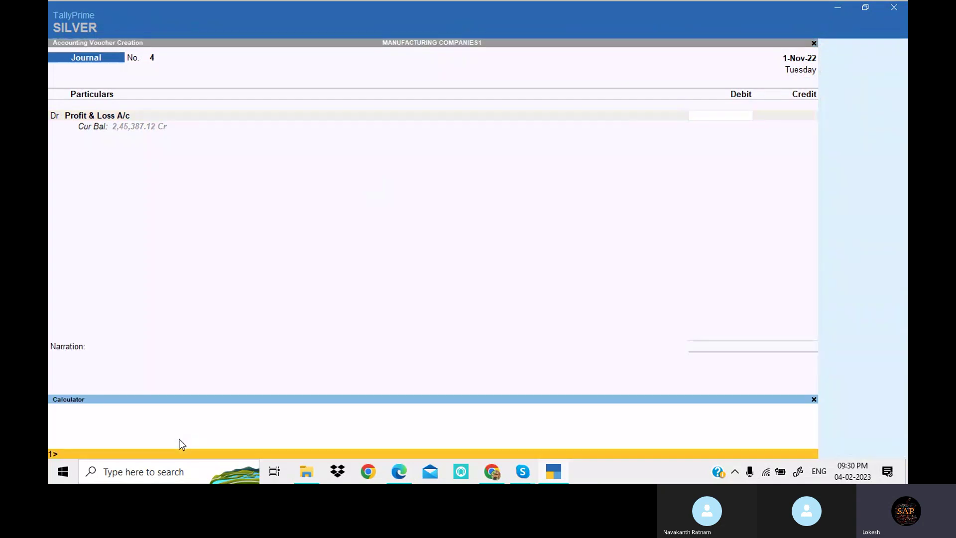
pyautogui.write('2')
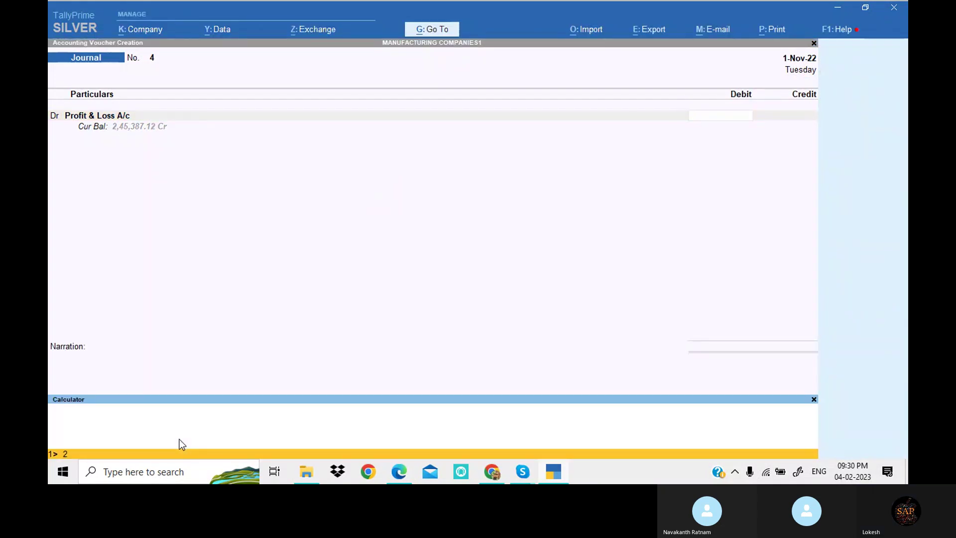
pyautogui.write('4538')
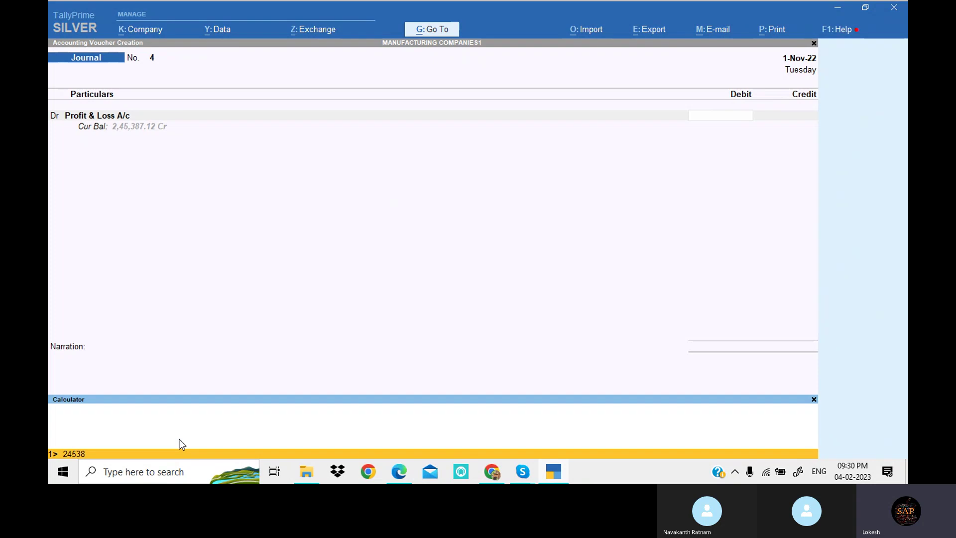
pyautogui.write('7*20/100')
pyautogui.press('Return')
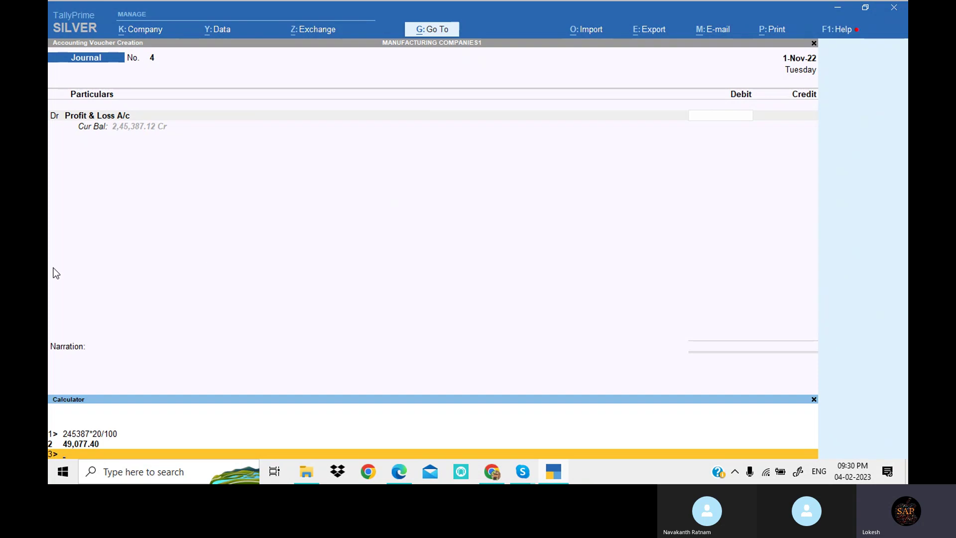
pyautogui.click(718, 115)
pyautogui.write('2')
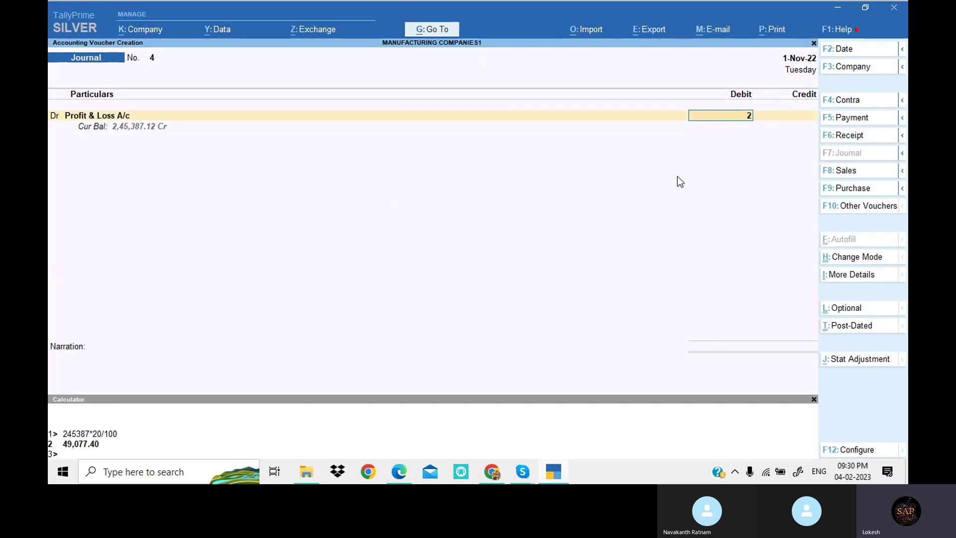
pyautogui.write('45387')
pyautogui.press('Return')
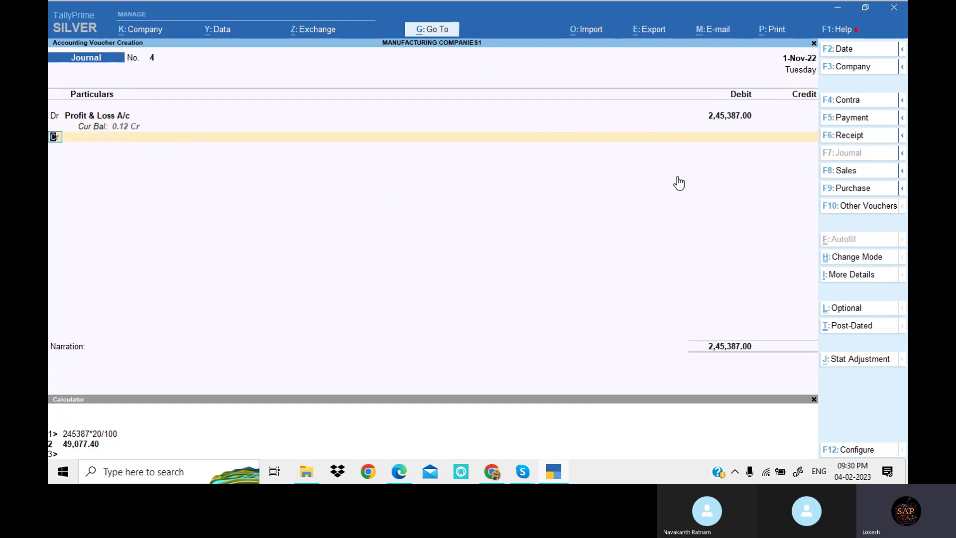
# Create a General Reserve ledger under Reserves & Surplus on the credit line.
pyautogui.press('Return')
pyautogui.hotkey('alt', 'c')
pyautogui.write('G')
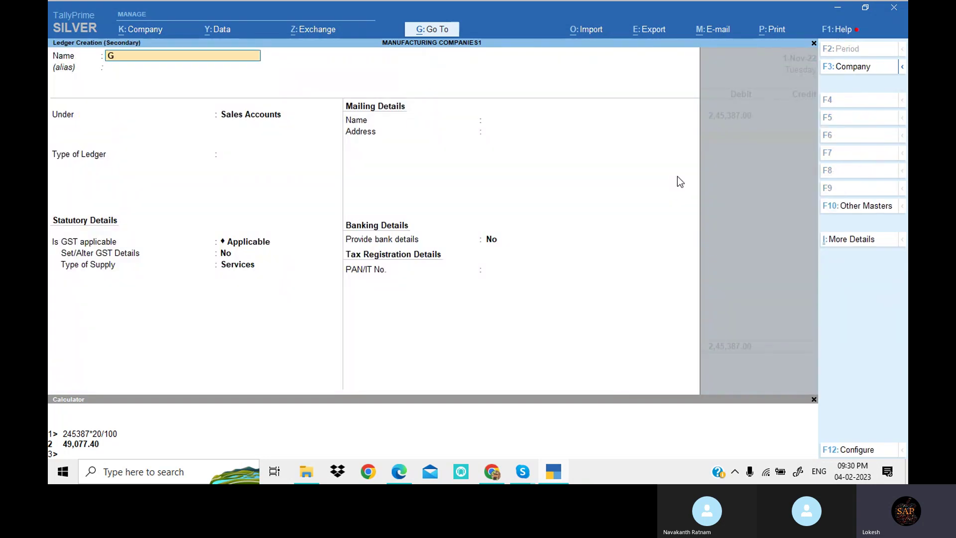
pyautogui.write('eneral Reserve')
pyautogui.press('Return')
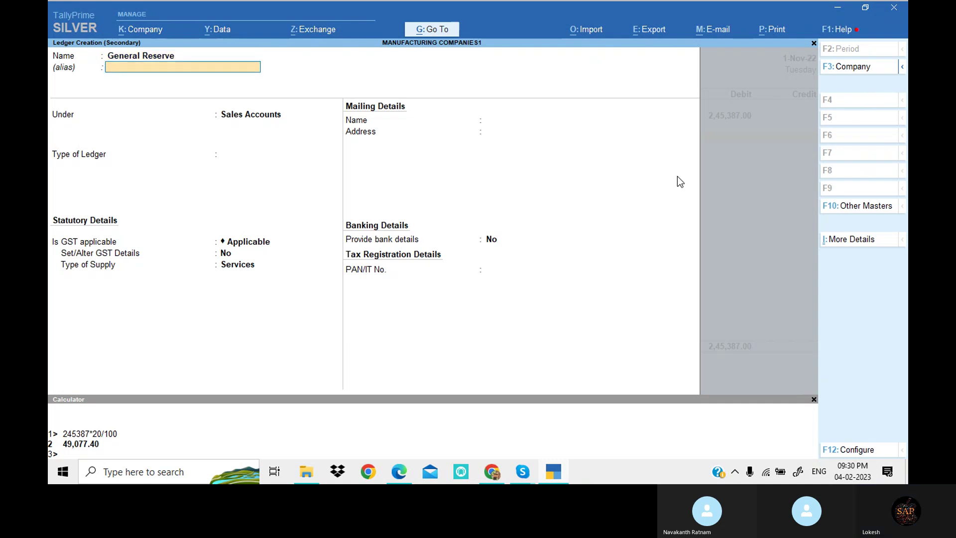
pyautogui.press('Return')
pyautogui.write('Res')
pyautogui.press('Return')
pyautogui.press('Return')
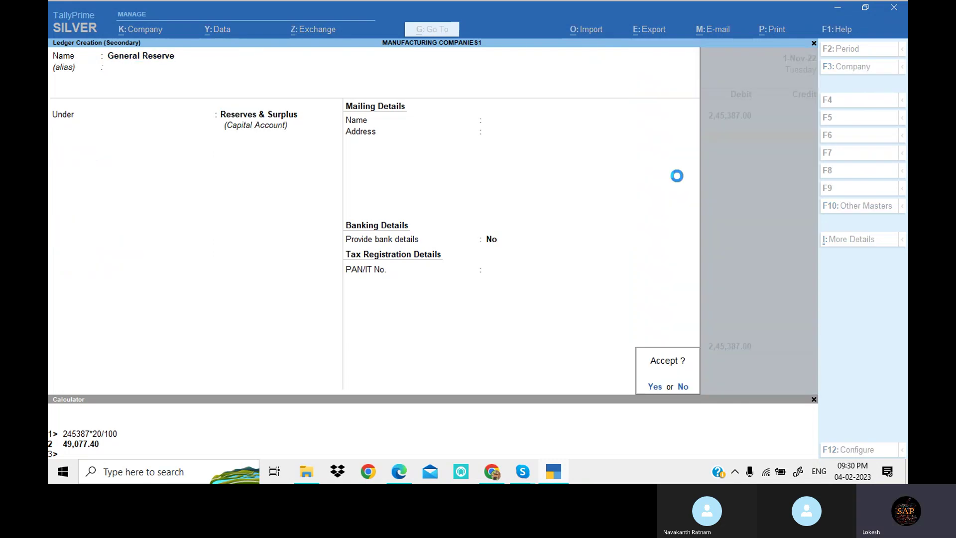
pyautogui.press('Return')
# Credit General Reserve 49,077.40 and Equity Share Capital 1,96,309.60, then save Journal No. 4.
pyautogui.write('4')
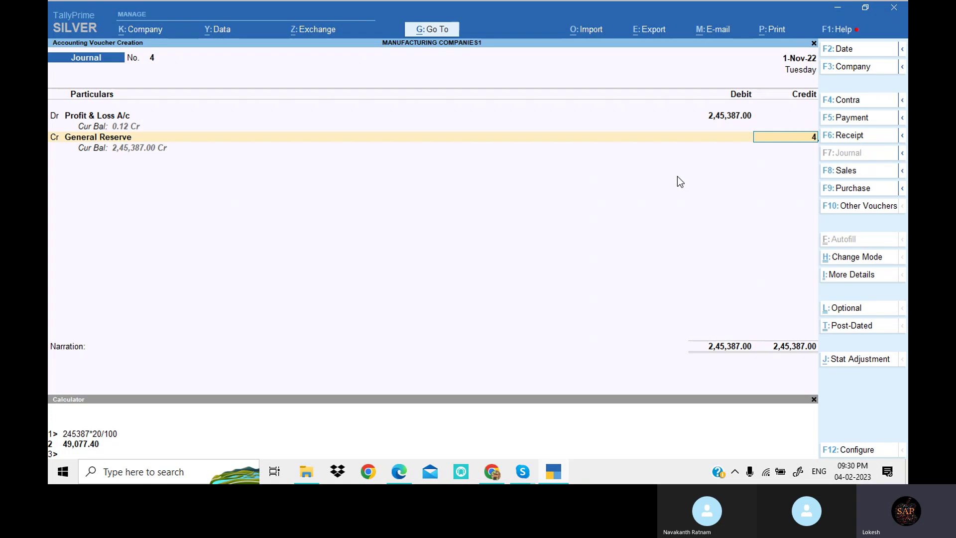
pyautogui.write('9077.1')
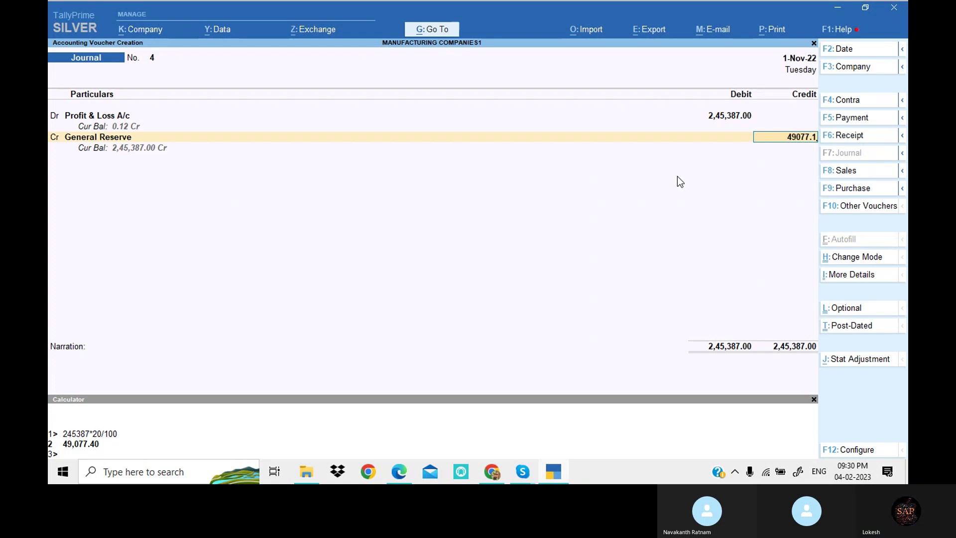
pyautogui.press('BackSpace')
pyautogui.write('4')
pyautogui.press('Return')
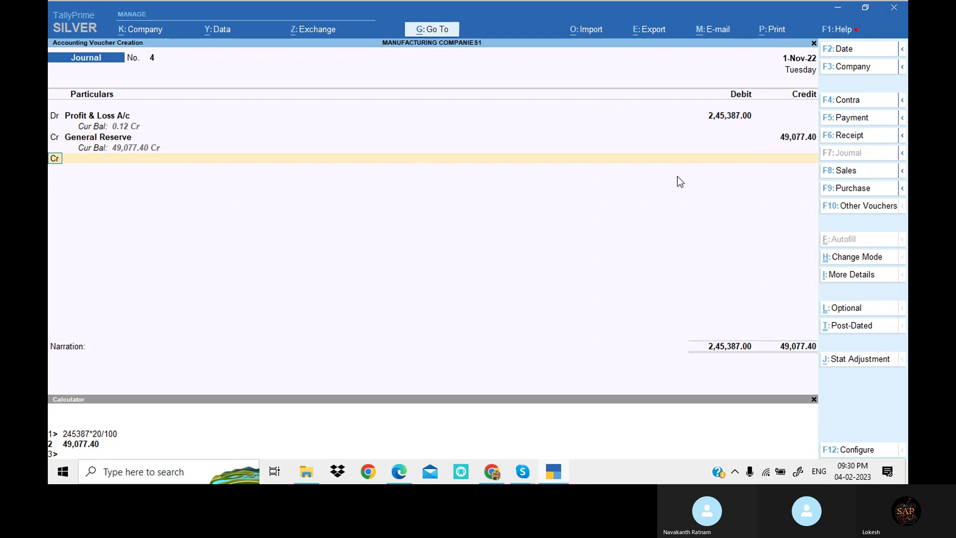
pyautogui.press('Return')
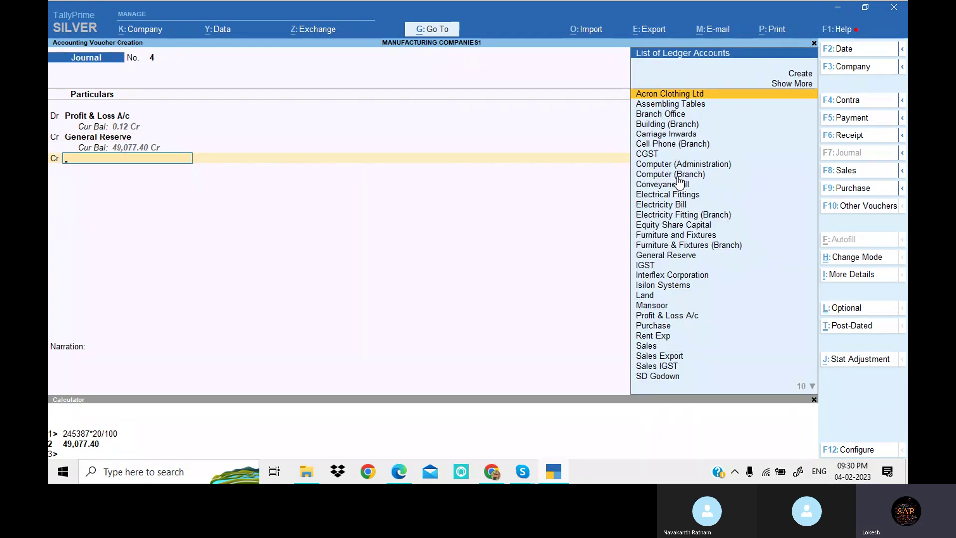
pyautogui.write('eq')
pyautogui.press('Return')
pyautogui.press('Return')
pyautogui.press('Return')
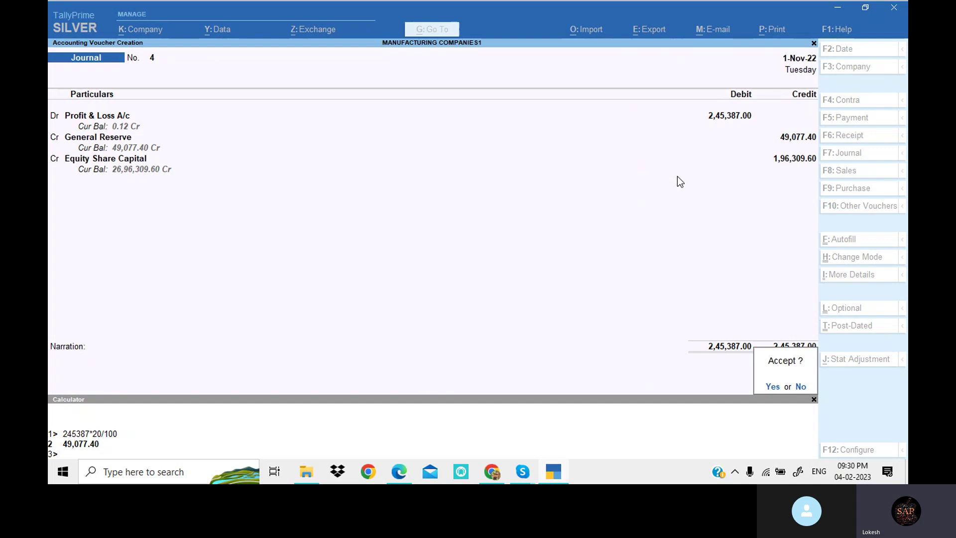
pyautogui.press('Return')
pyautogui.click(814, 399)
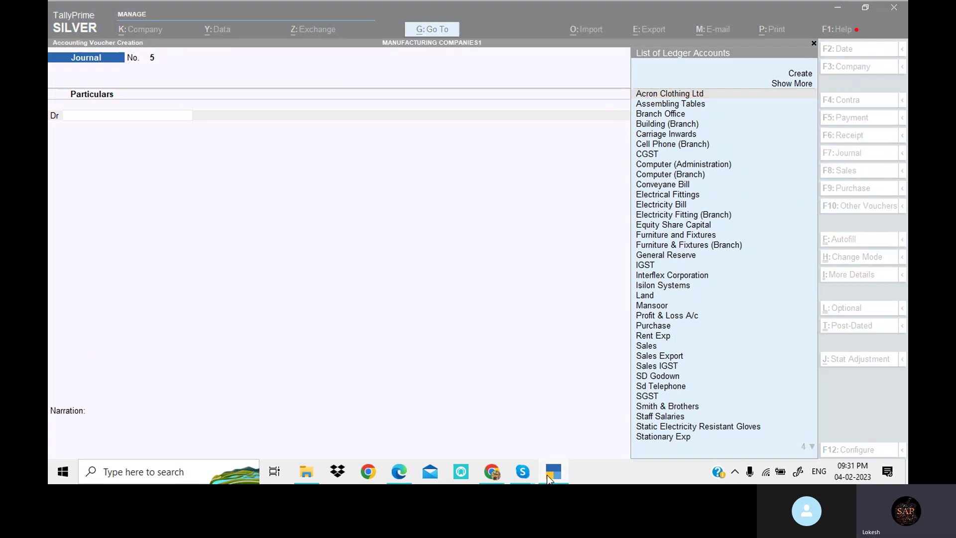
pyautogui.click(549, 478)
pyautogui.scroll(2, 475, 304)
pyautogui.scroll(10, 476, 305)
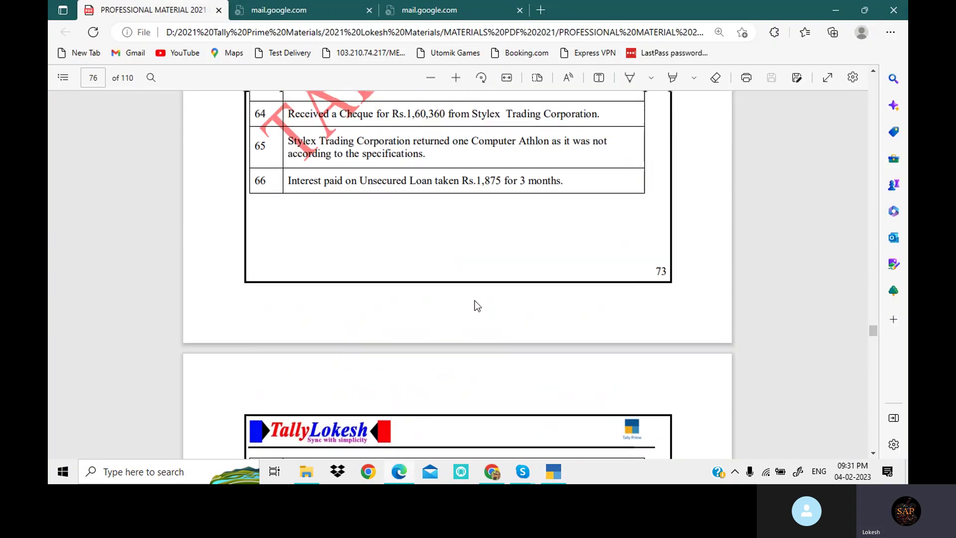
pyautogui.scroll(5, 476, 305)
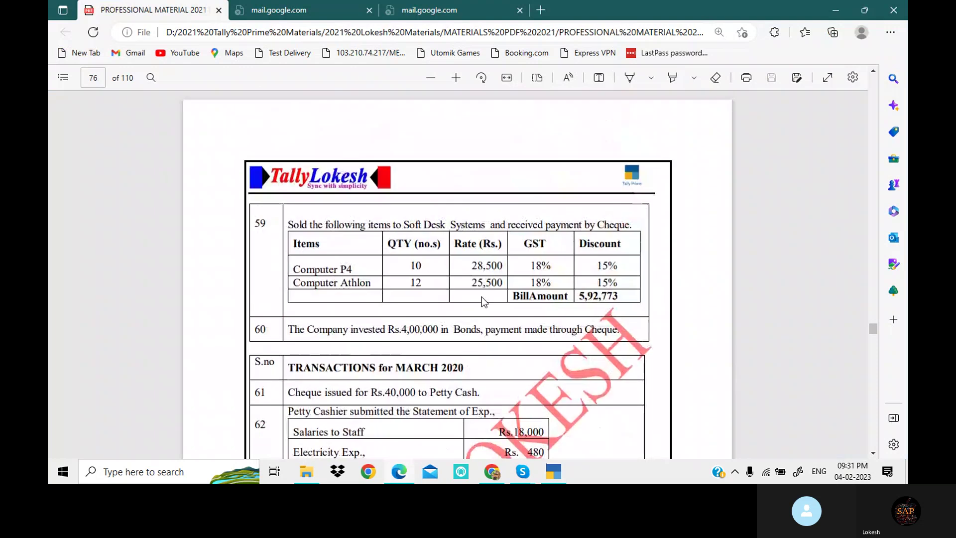
pyautogui.click(552, 473)
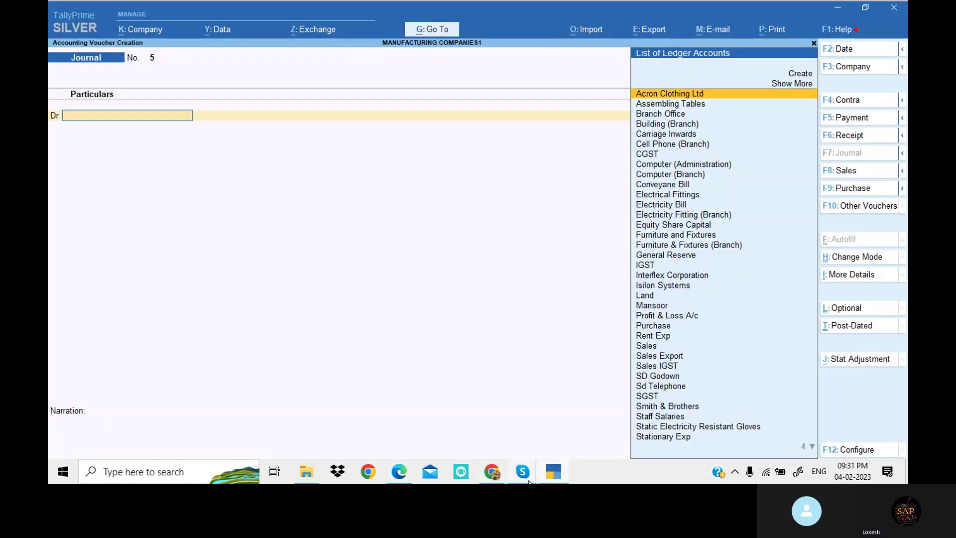
pyautogui.moveTo(523, 472)
pyautogui.click(511, 419)
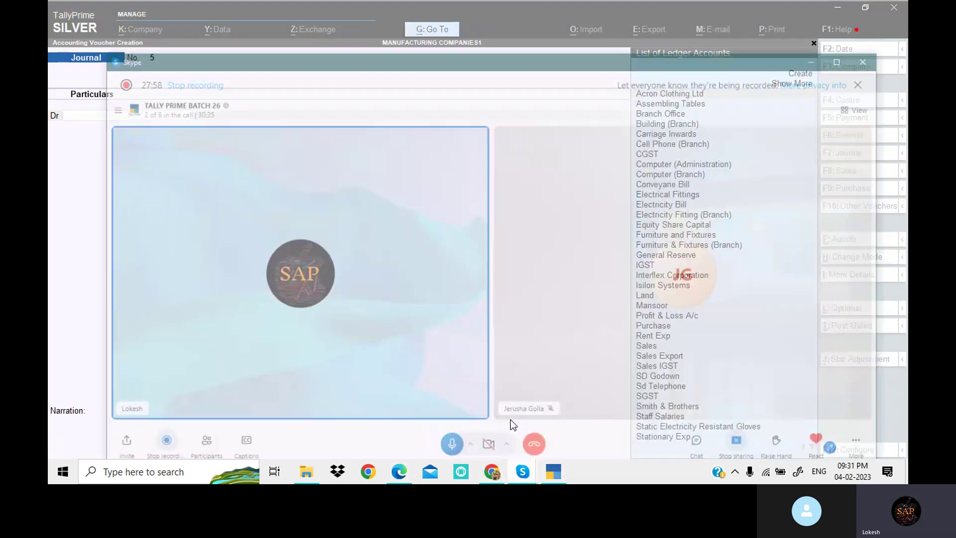